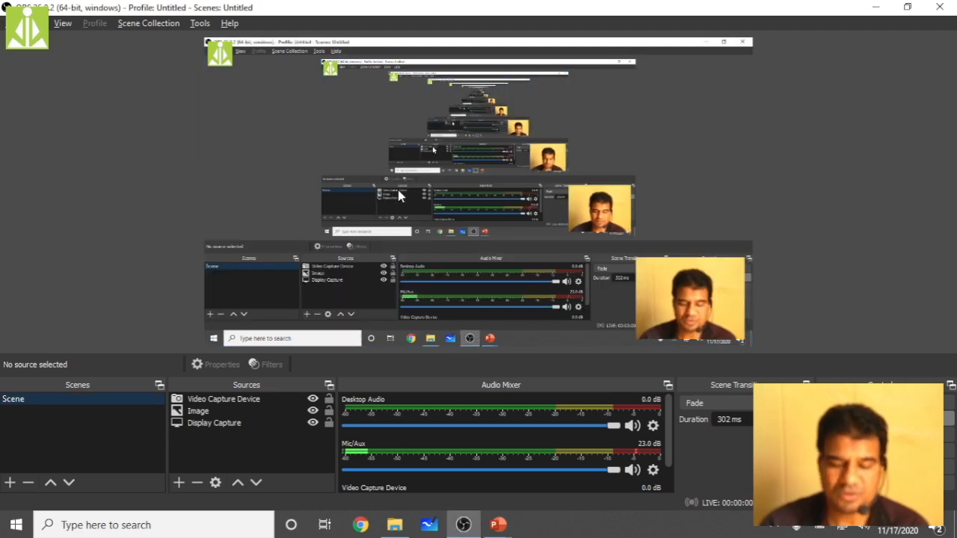
# Step: Switch to Excel by launching it in a maximized window, and open the recent workbook Practice Excel
pyautogui.press('super')
pyautogui.press('super')
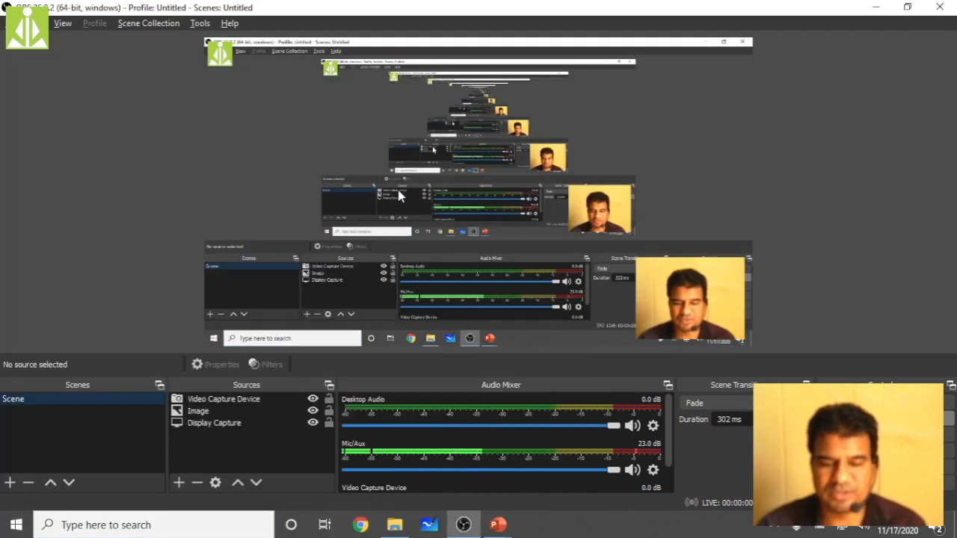
pyautogui.hotkey('alt', 'Tab')
pyautogui.press('super+r')
pyautogui.press('Return')
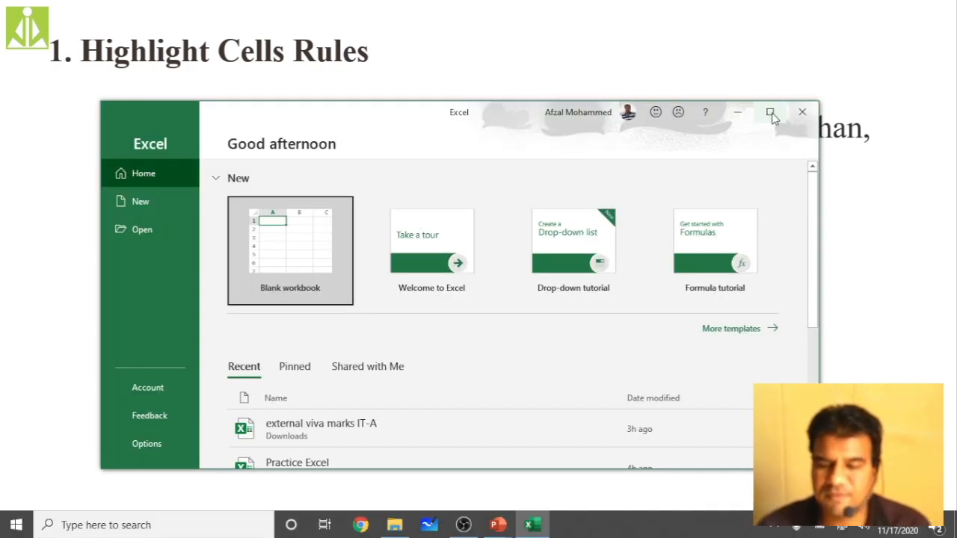
pyautogui.click(771, 113)
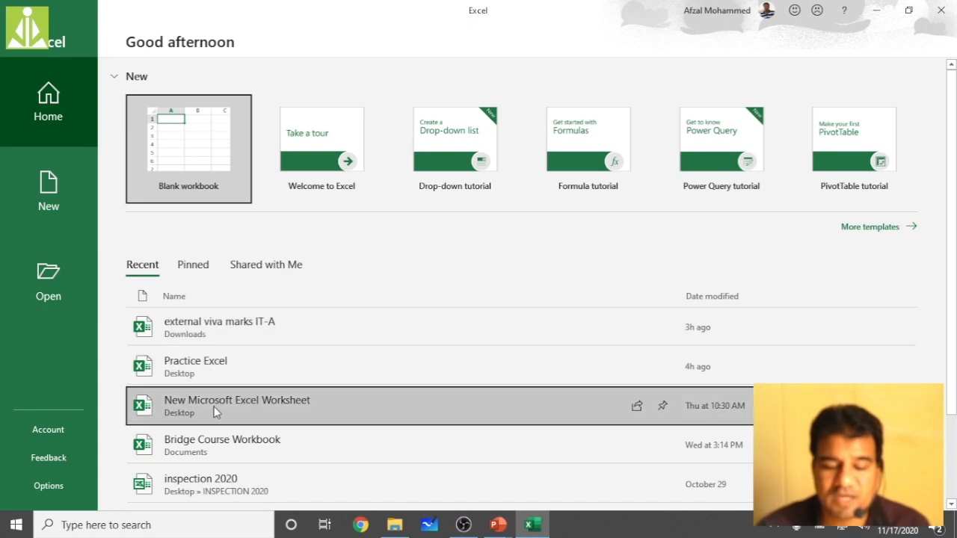
pyautogui.click(243, 363)
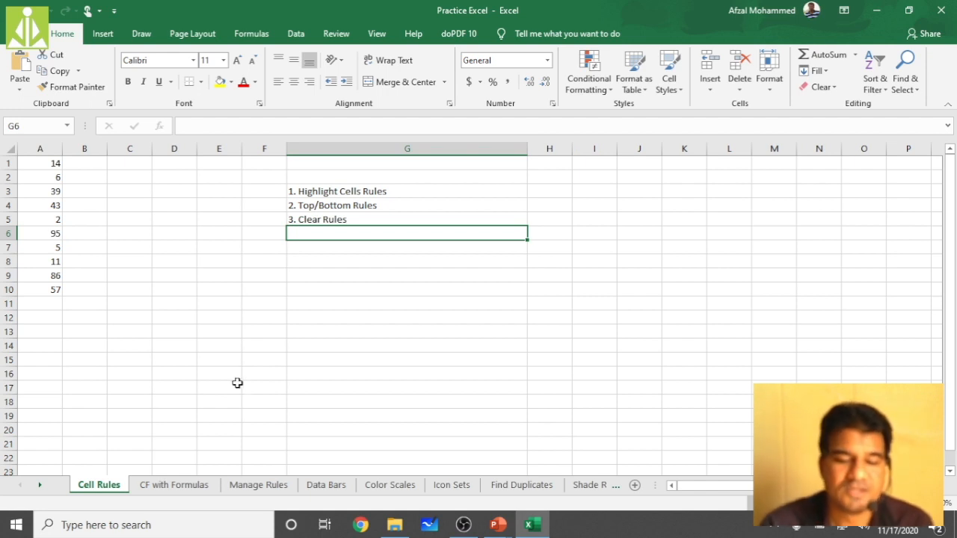
pyautogui.moveTo(57, 161); pyautogui.dragTo(57, 290)
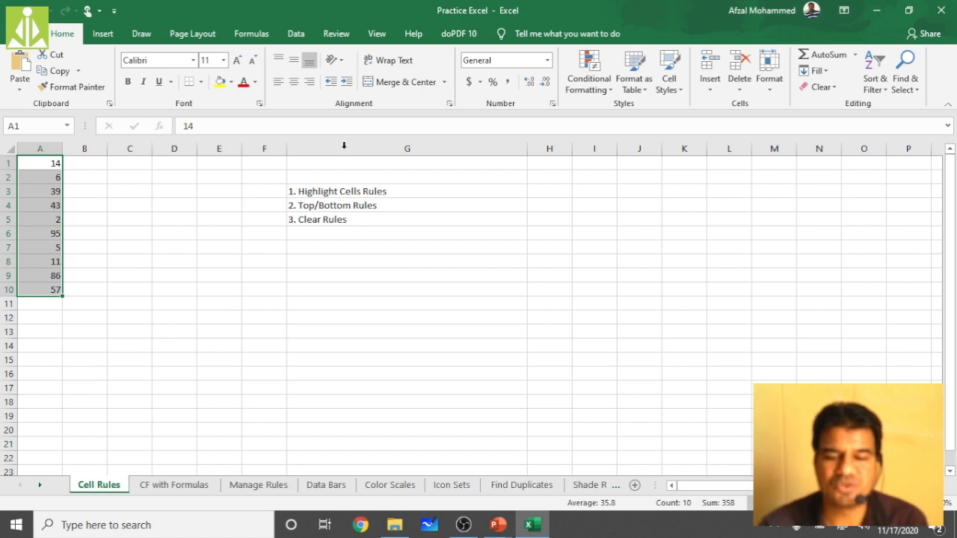
pyautogui.click(105, 34)
pyautogui.click(141, 34)
pyautogui.click(213, 33)
pyautogui.click(250, 34)
pyautogui.click(296, 33)
pyautogui.click(337, 34)
pyautogui.click(377, 34)
pyautogui.click(413, 34)
pyautogui.click(459, 34)
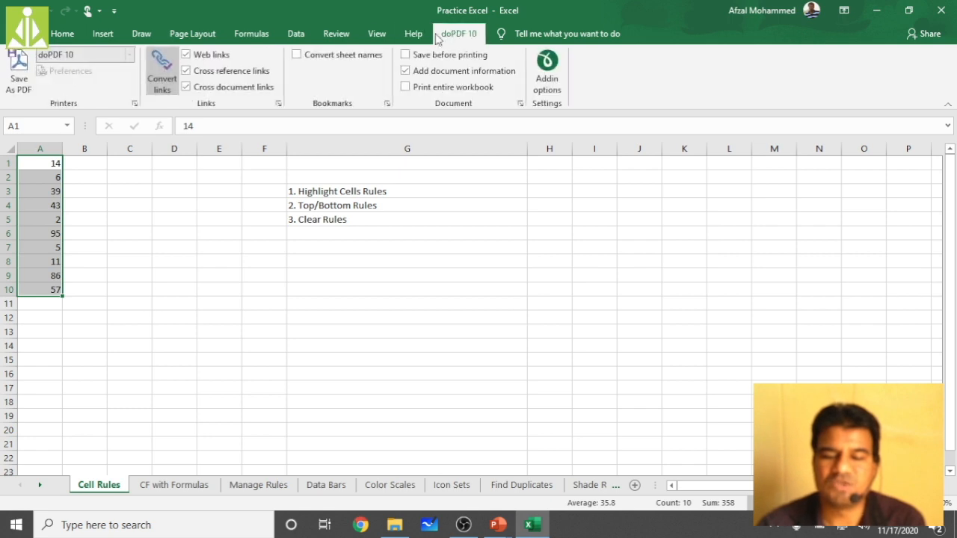
pyautogui.click(58, 33)
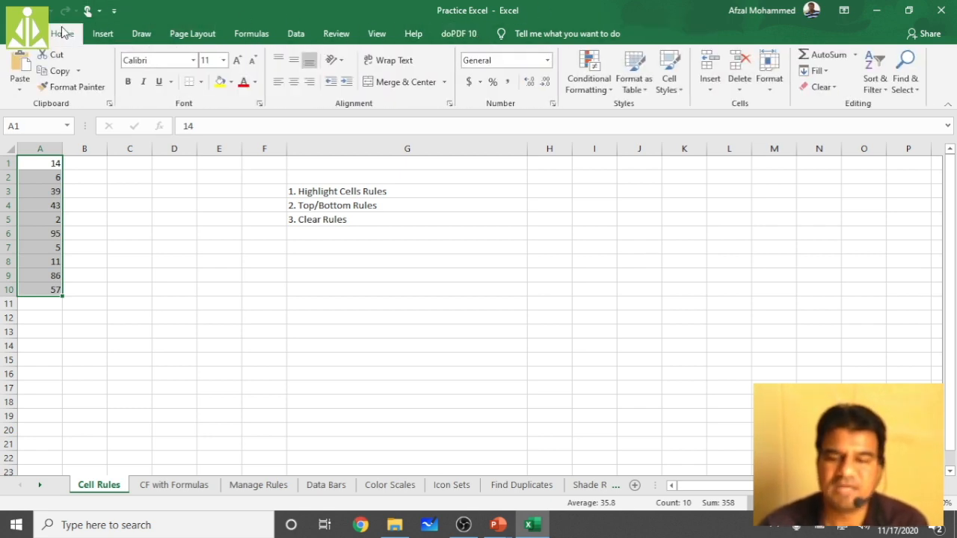
pyautogui.click(594, 81)
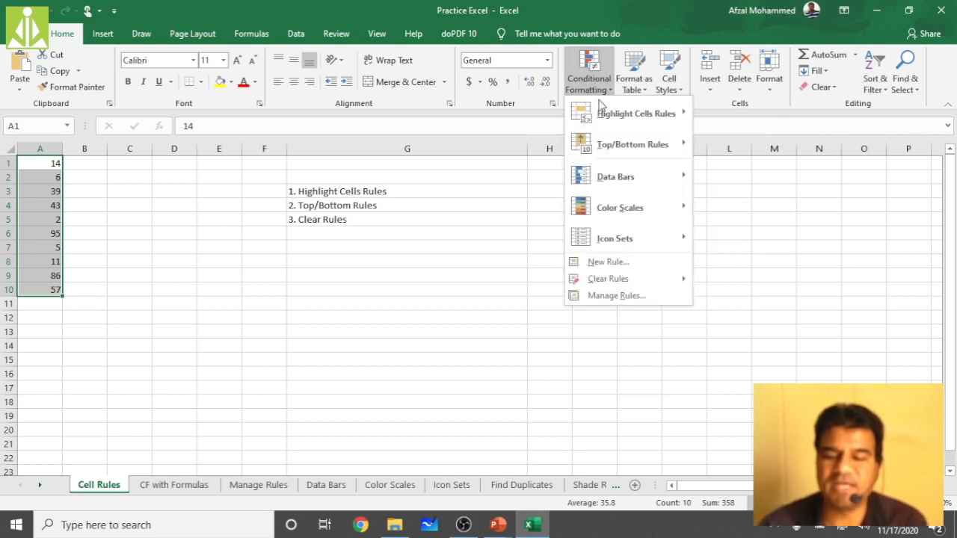
pyautogui.moveTo(608, 120)
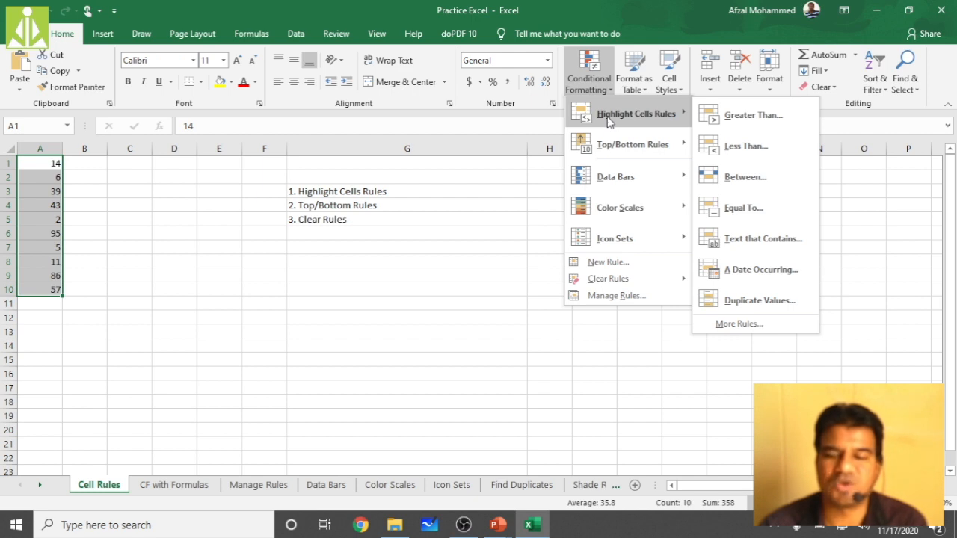
pyautogui.click(750, 116)
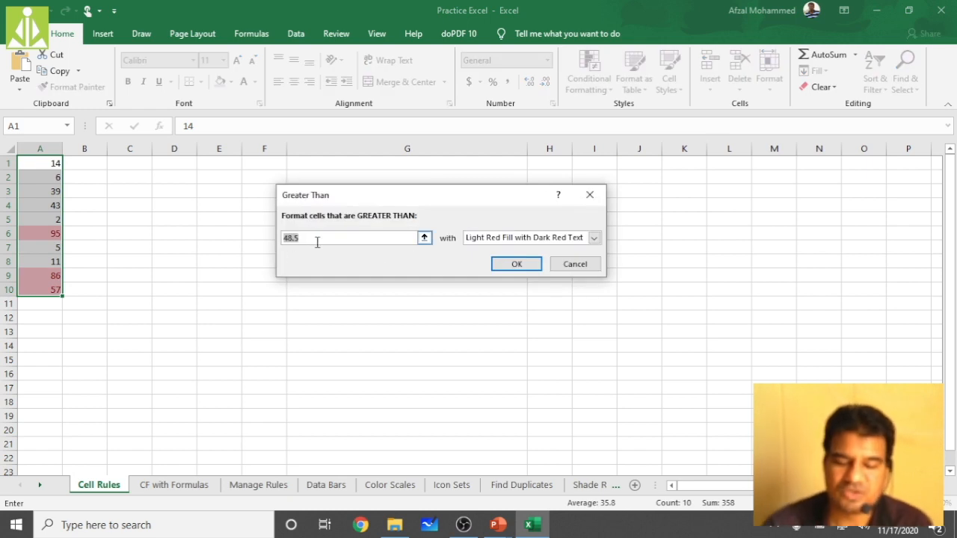
pyautogui.write('43')
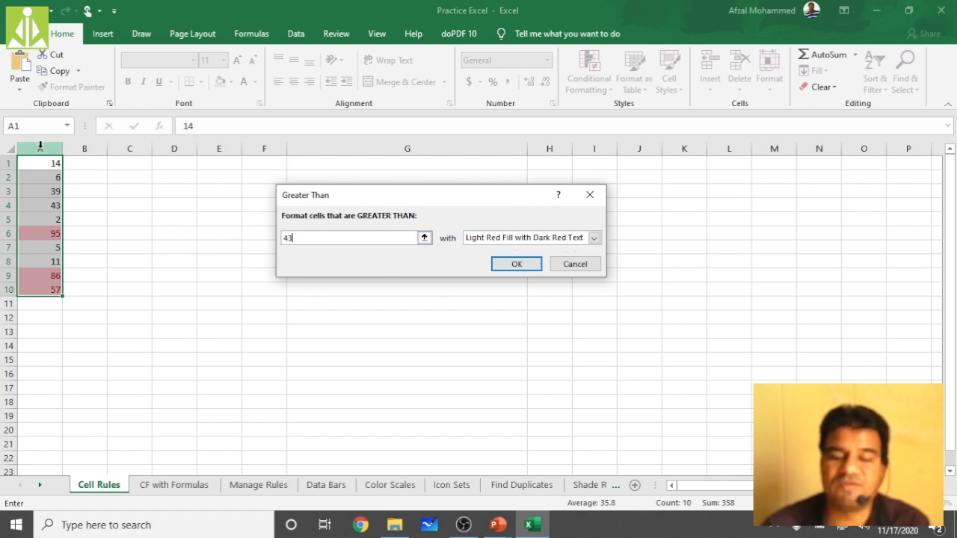
pyautogui.click(562, 268)
pyautogui.click(231, 333)
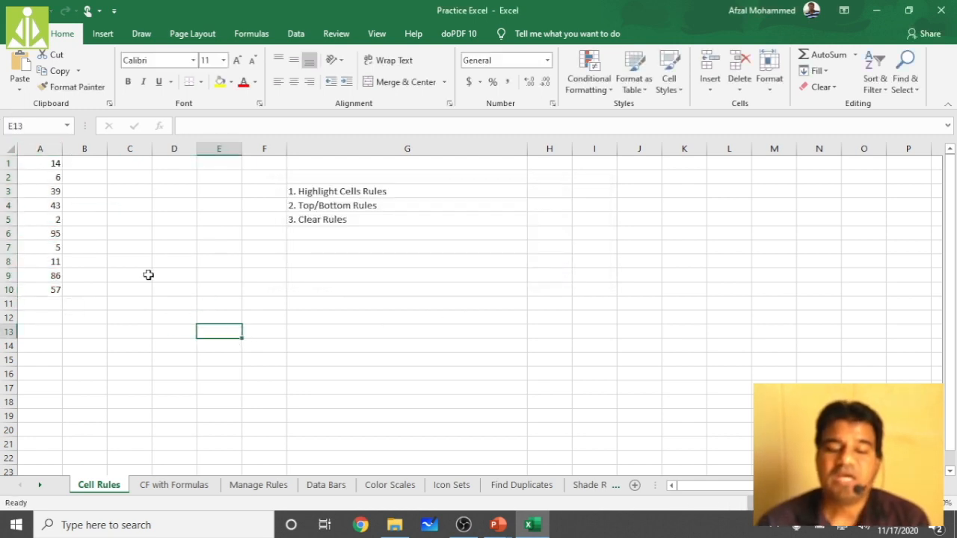
# Step: Go through the values from A1 down to A6 and manually fill A6 with yellow for exceeding 43
pyautogui.click(37, 165)
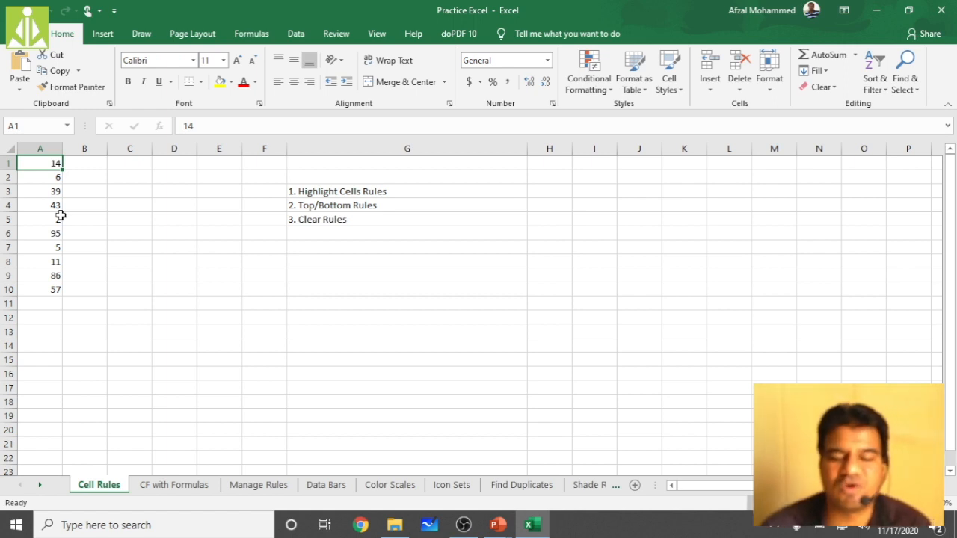
pyautogui.click(46, 179)
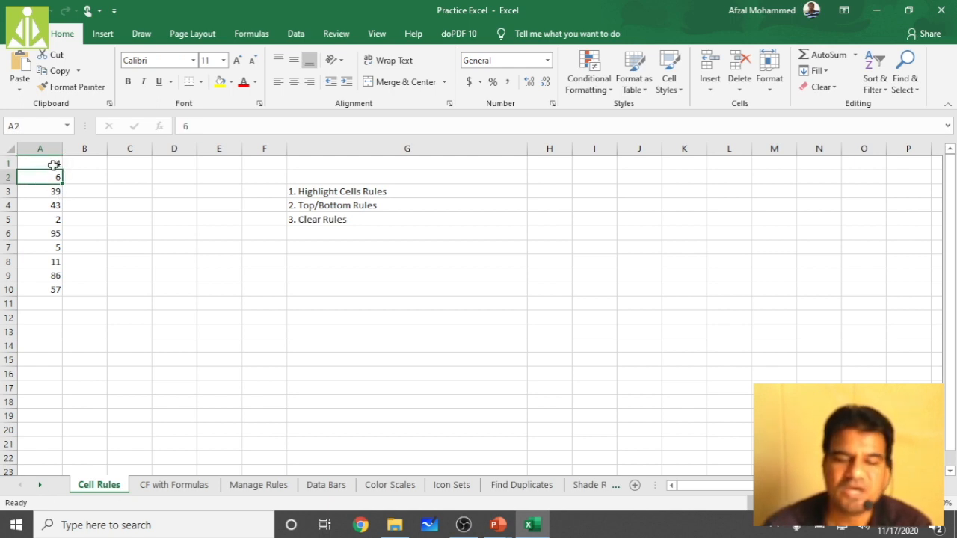
pyautogui.press('Up')
pyautogui.press('Down')
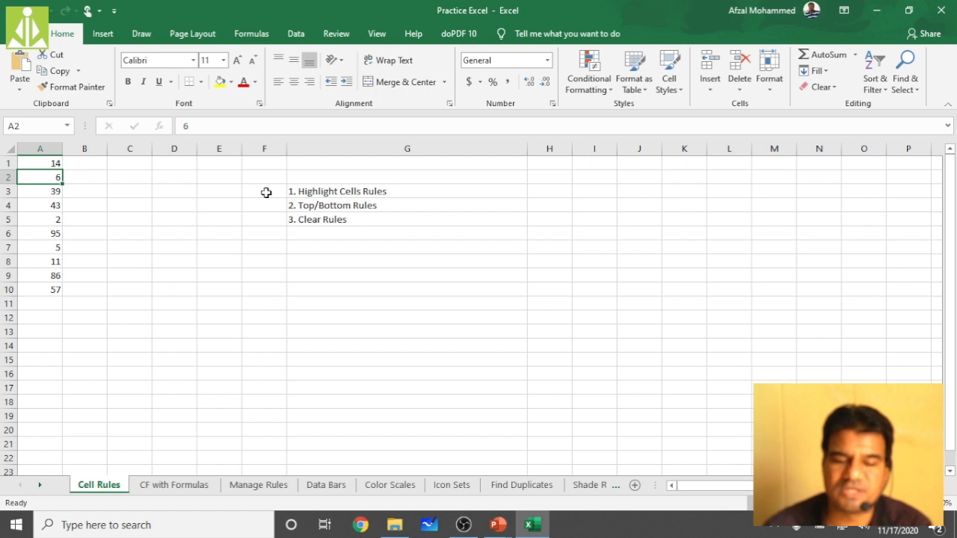
pyautogui.press('Down')
pyautogui.press('Down')
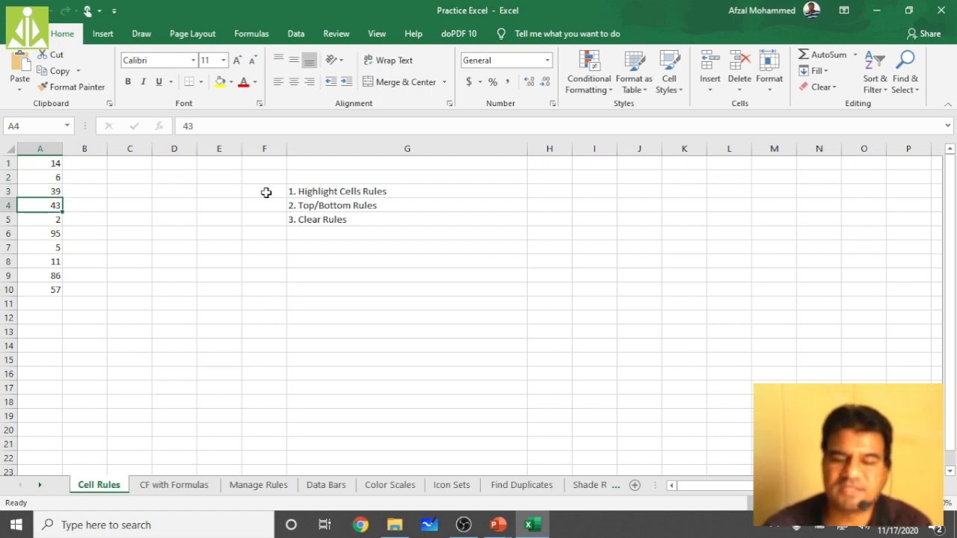
pyautogui.press('Down')
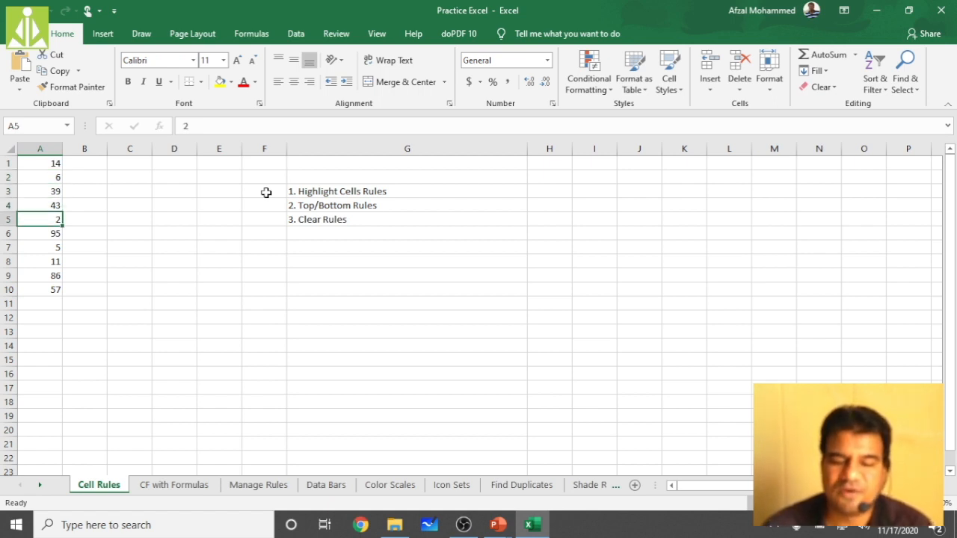
pyautogui.press('Down')
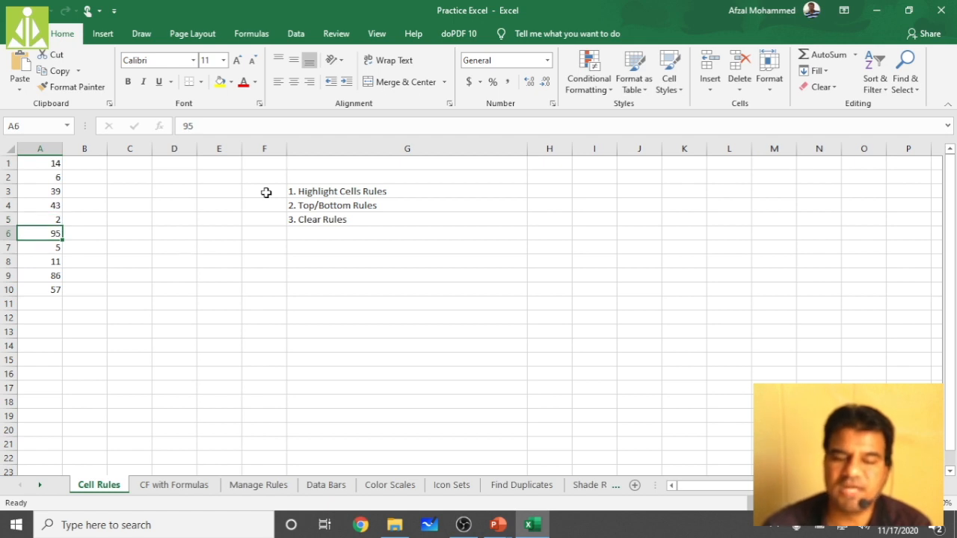
pyautogui.click(220, 81)
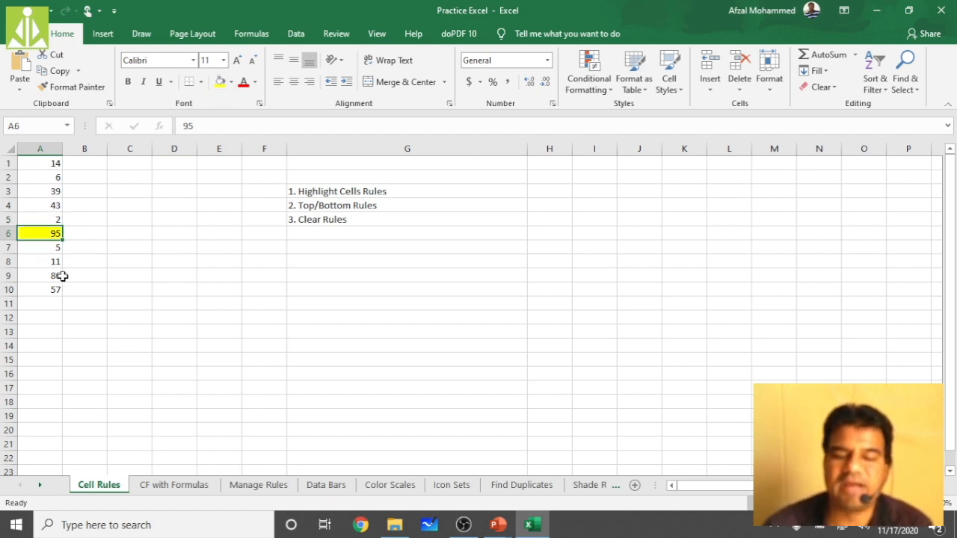
# Step: Check the remaining values down to A10 and fill A9 and A10 with yellow as well
pyautogui.click(53, 249)
pyautogui.click(55, 262)
pyautogui.click(57, 277)
pyautogui.click(220, 81)
pyautogui.click(34, 292)
pyautogui.click(220, 81)
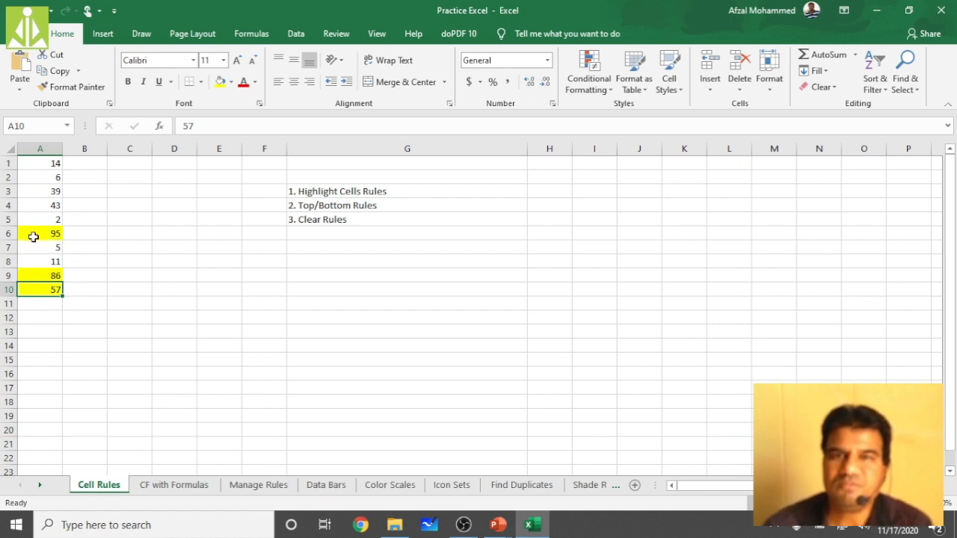
# Step: Undo the manual yellow fills on A6, A9 and A10
pyautogui.click(42, 206)
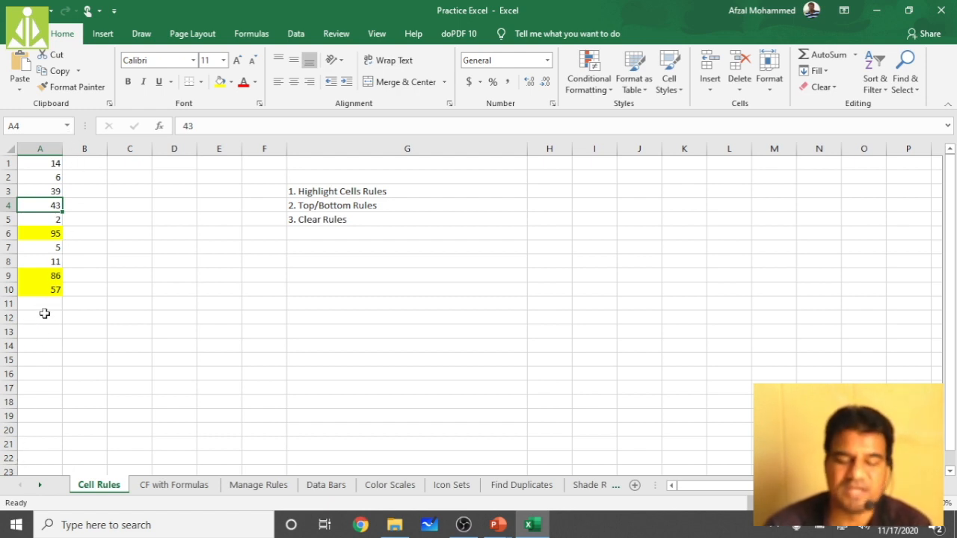
pyautogui.hotkey('ctrl', 'z')
pyautogui.hotkey('ctrl', 'z')
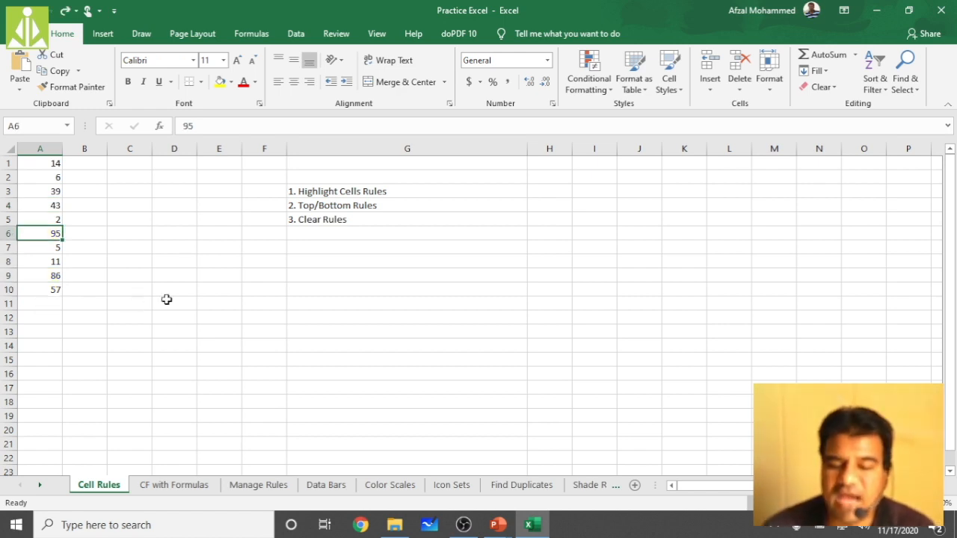
pyautogui.click(604, 91)
pyautogui.click(147, 254)
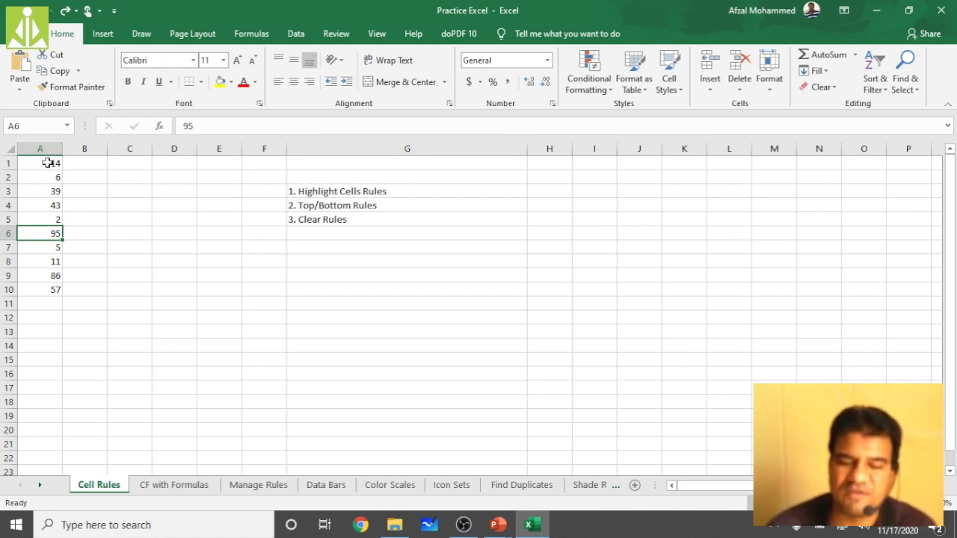
# Step: Apply a Greater Than highlight rule to A1:A10 with the value 43 and Light Red Fill with Dark Red Text
pyautogui.moveTo(43, 163); pyautogui.dragTo(46, 287)
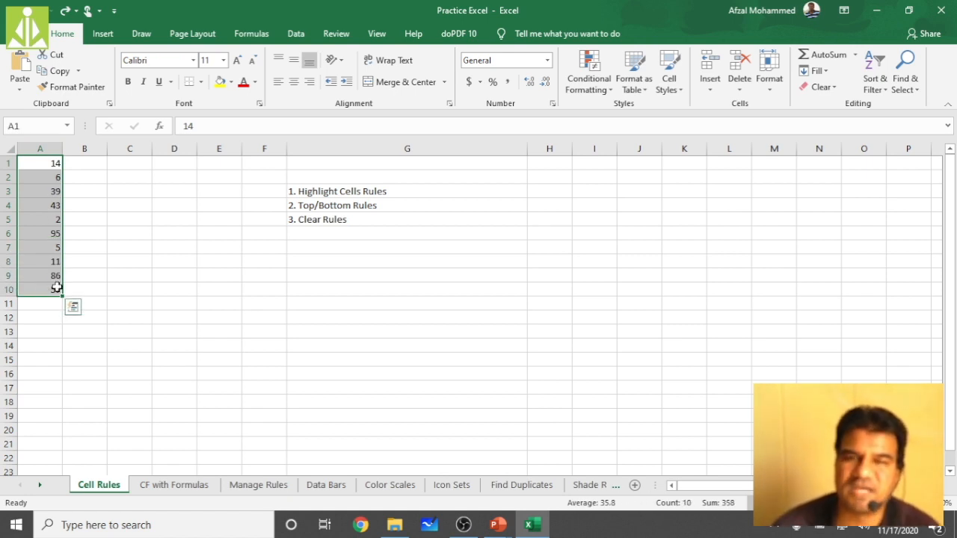
pyautogui.click(589, 74)
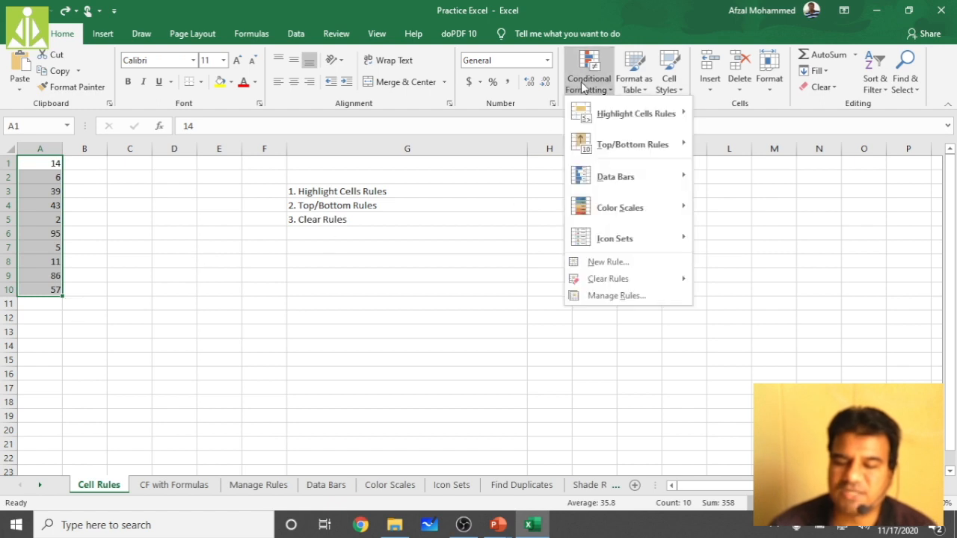
pyautogui.moveTo(612, 116)
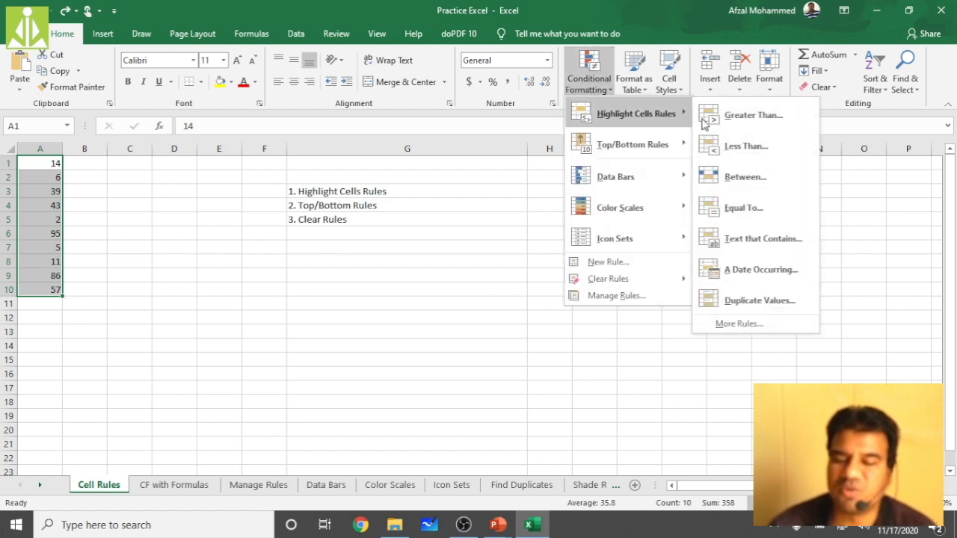
pyautogui.click(753, 116)
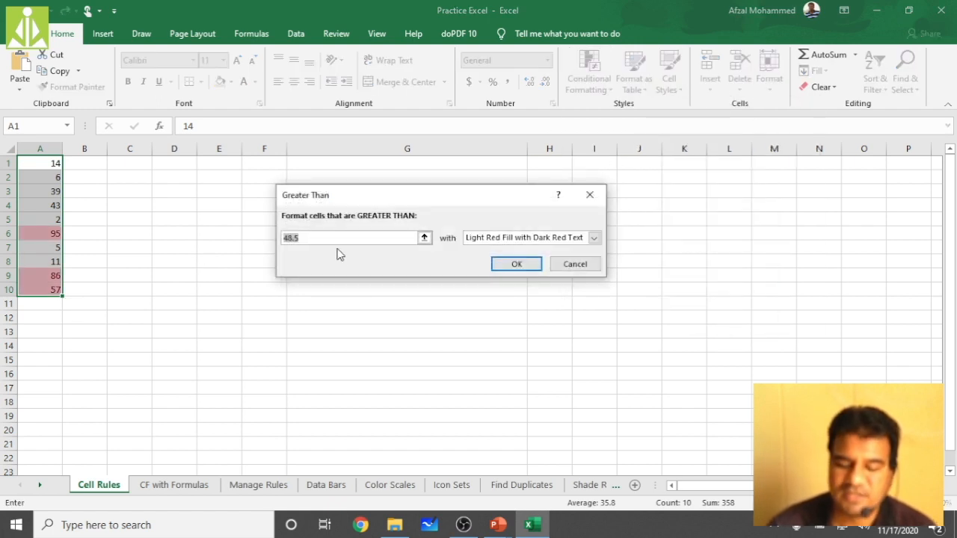
pyautogui.write('43')
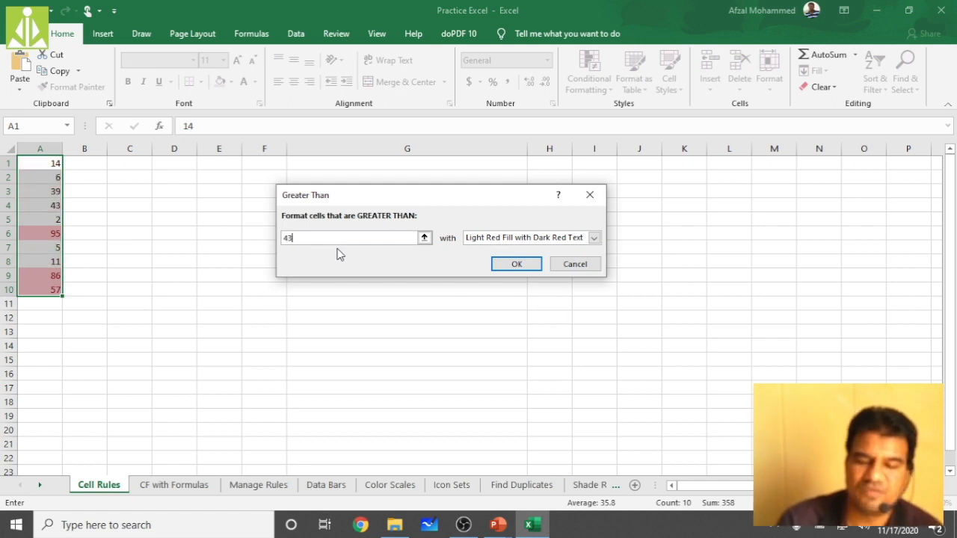
pyautogui.press('Return')
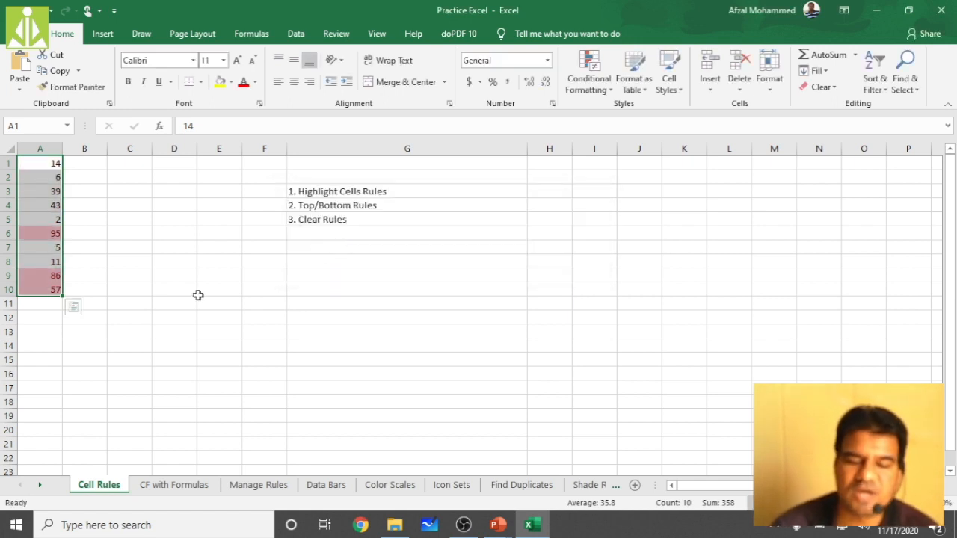
pyautogui.click(193, 302)
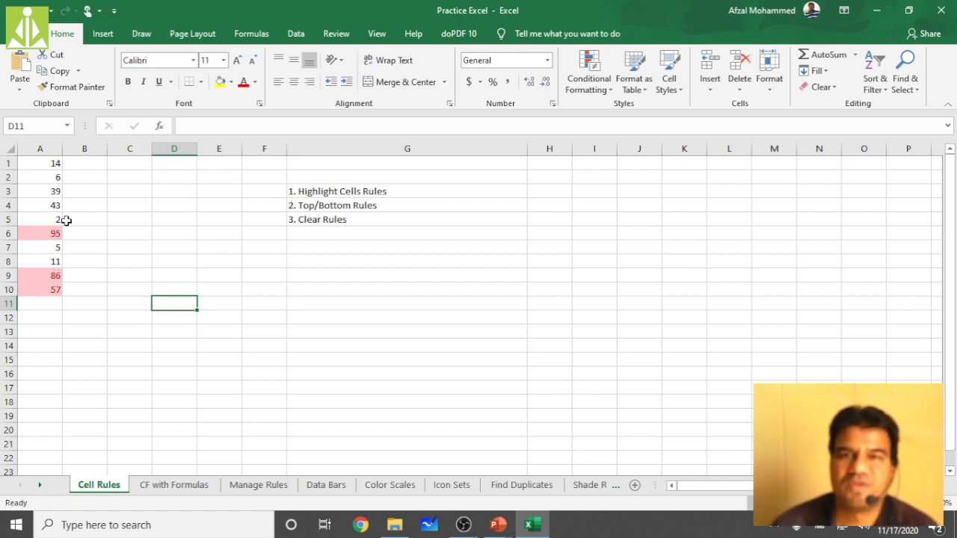
# Step: Change the value in cell A2 to 57
pyautogui.click(53, 177)
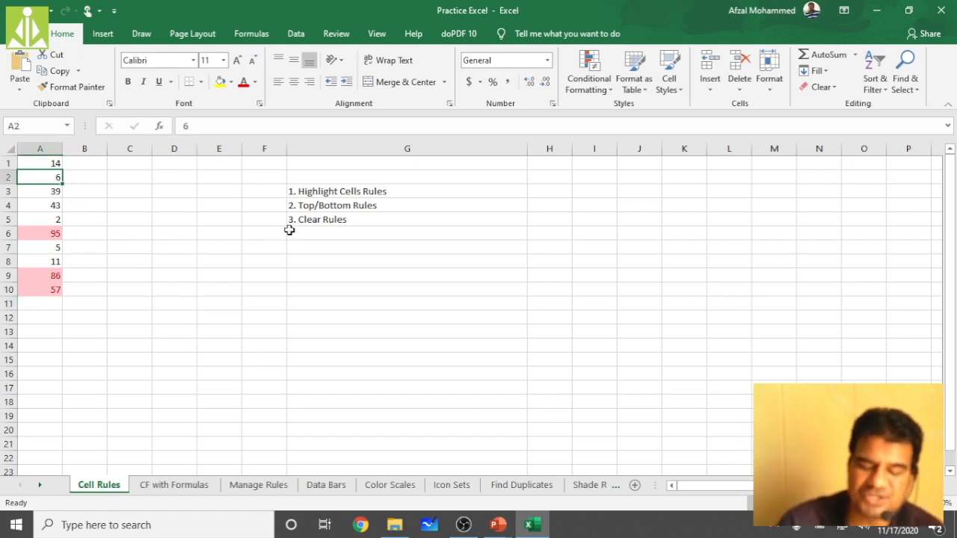
pyautogui.write('57')
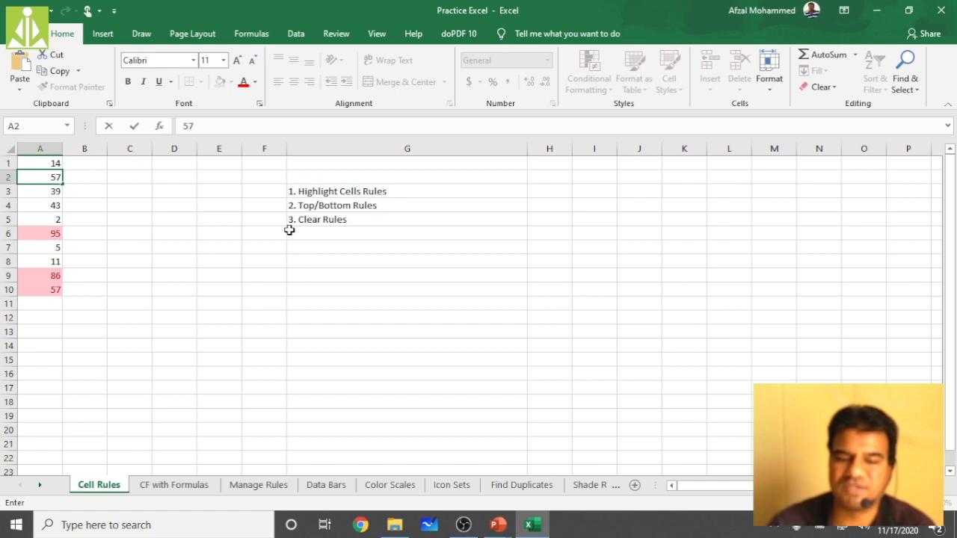
pyautogui.press('Return')
# Step: Enter the values 67, 98 and 32 in cells A11, A12 and A13 below the existing numbers
pyautogui.press('Down')
pyautogui.press('Down')
pyautogui.press('Down')
pyautogui.press('Down')
pyautogui.press('Down')
pyautogui.press('Down')
pyautogui.press('Down')
pyautogui.press('Down')
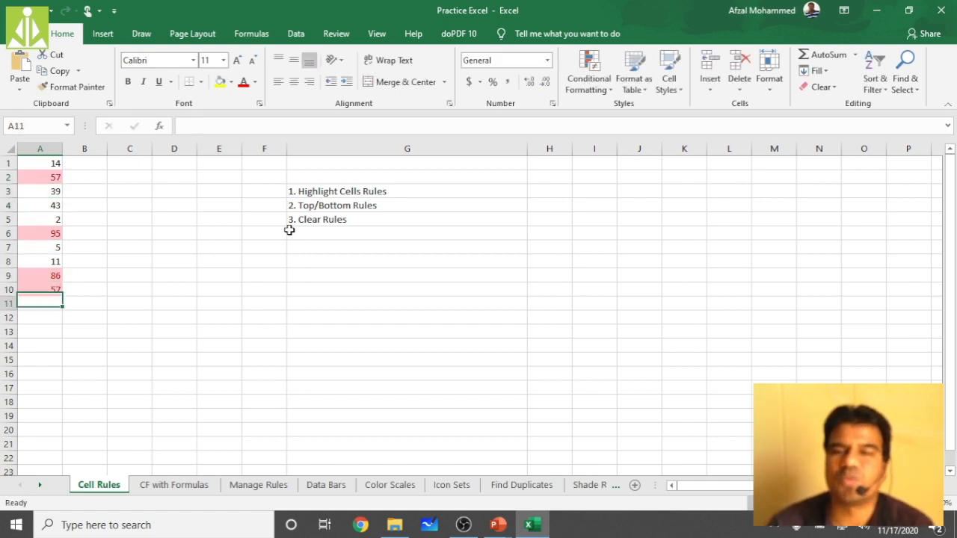
pyautogui.write('67')
pyautogui.press('Return')
pyautogui.write('98')
pyautogui.press('Return')
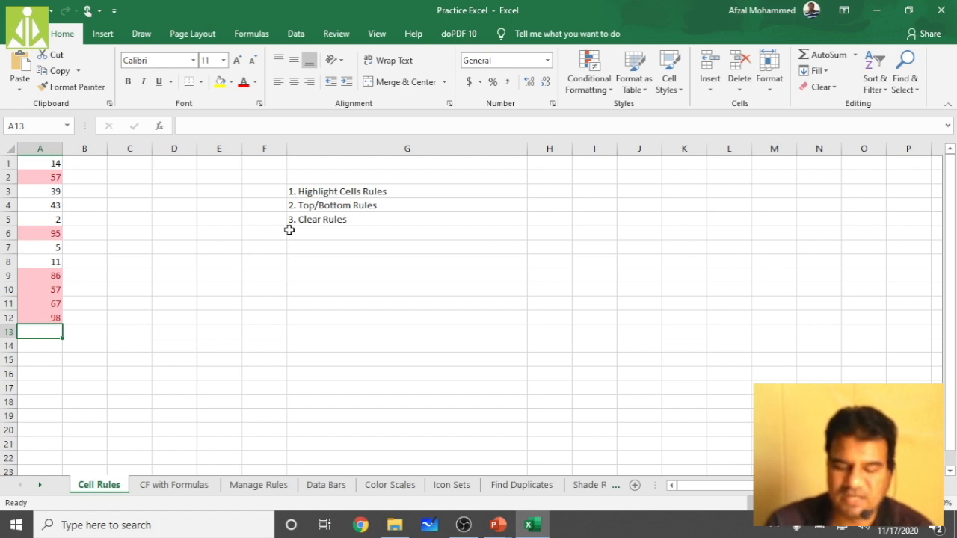
pyautogui.write('3')
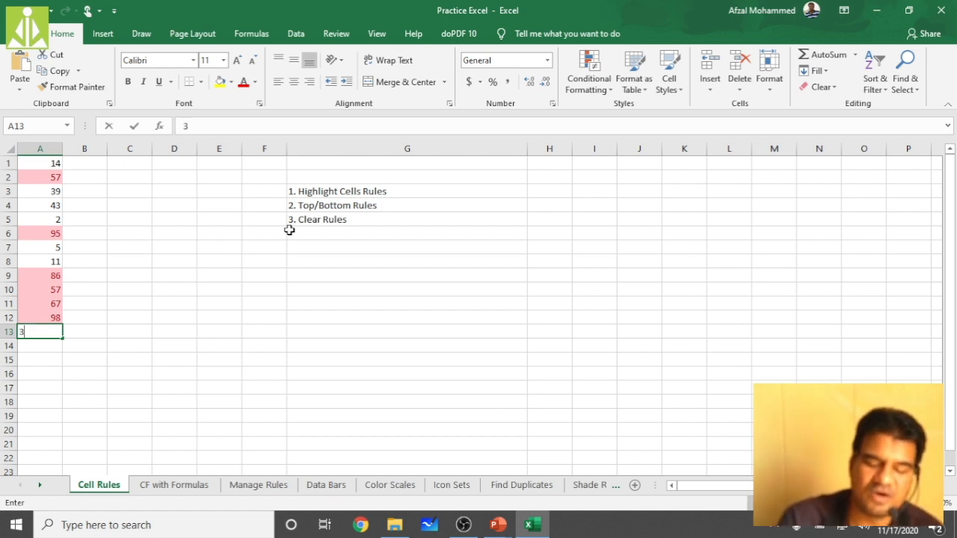
pyautogui.write('2')
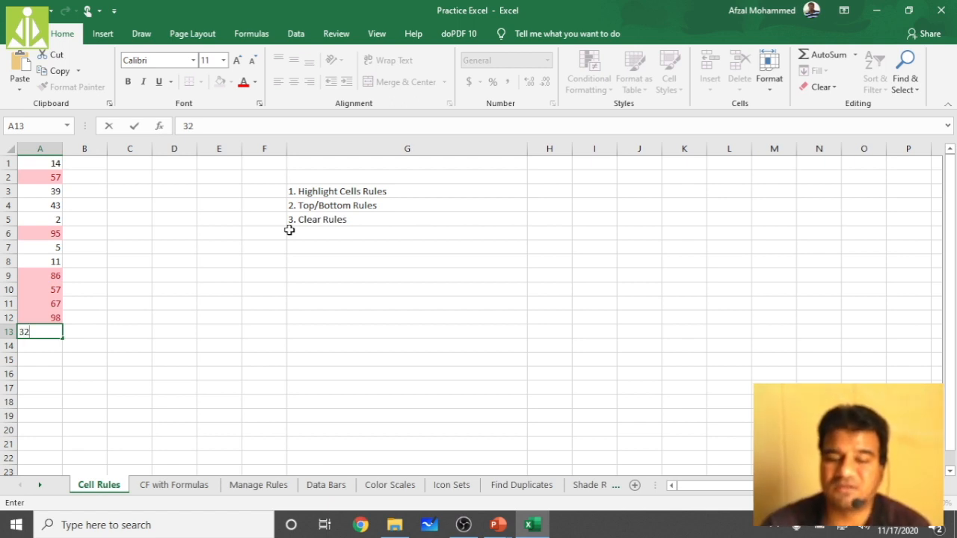
pyautogui.press('Return')
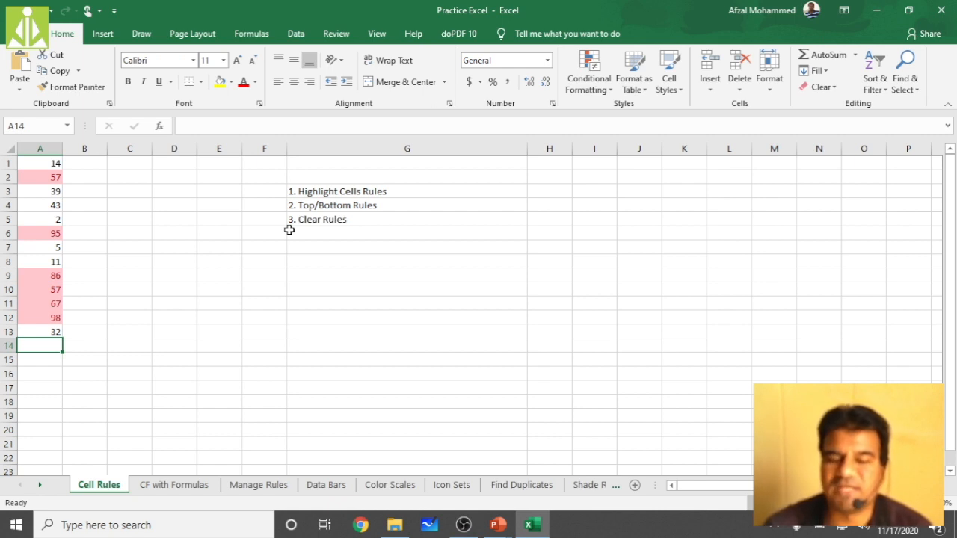
# Step: Review the rule topics listed in G3:G5 alongside the numbers in A1:A13
pyautogui.click(289, 230)
pyautogui.click(331, 188)
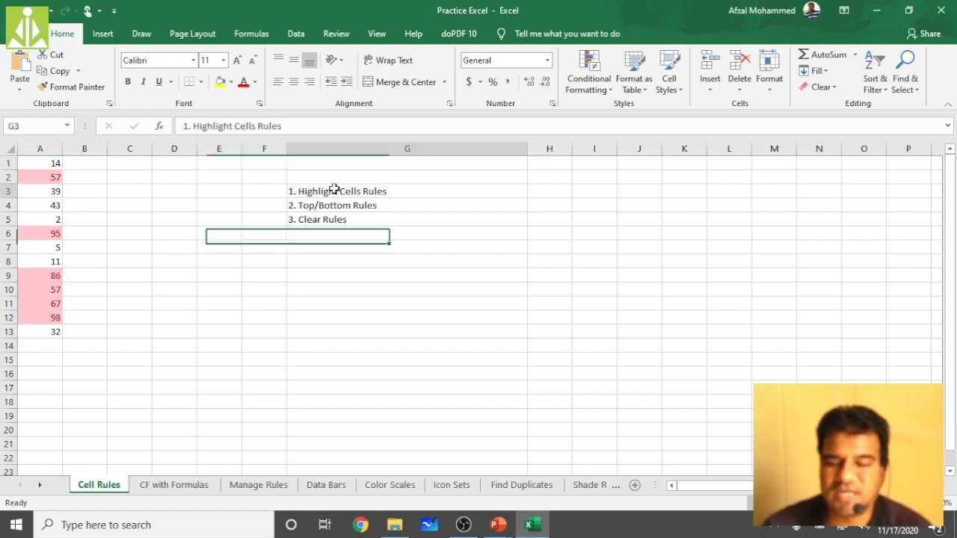
pyautogui.moveTo(32, 161); pyautogui.dragTo(57, 332)
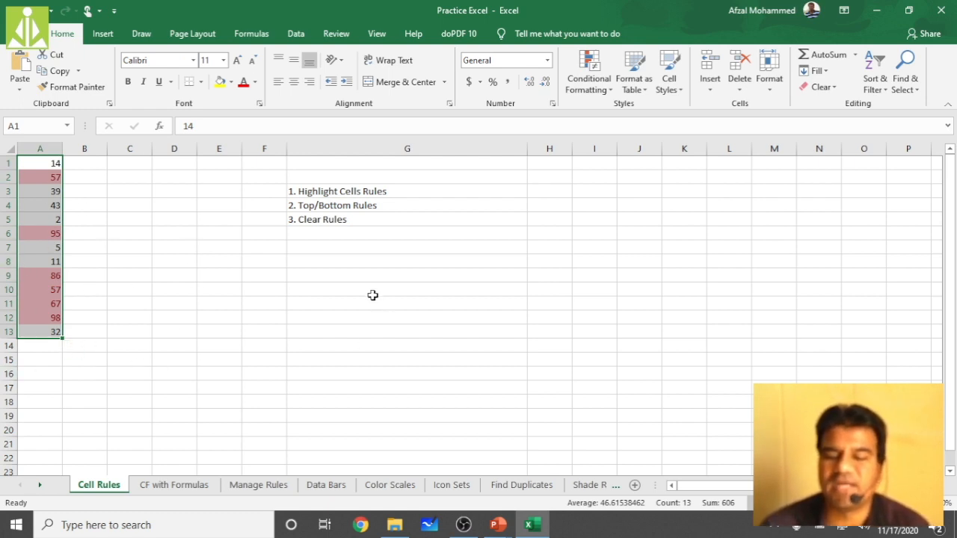
pyautogui.click(326, 220)
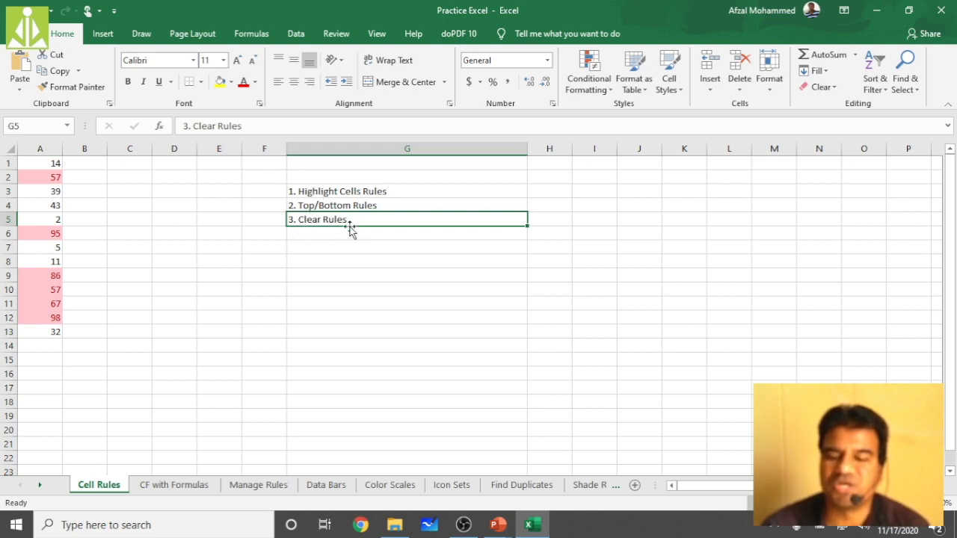
pyautogui.doubleClick(938, 485)
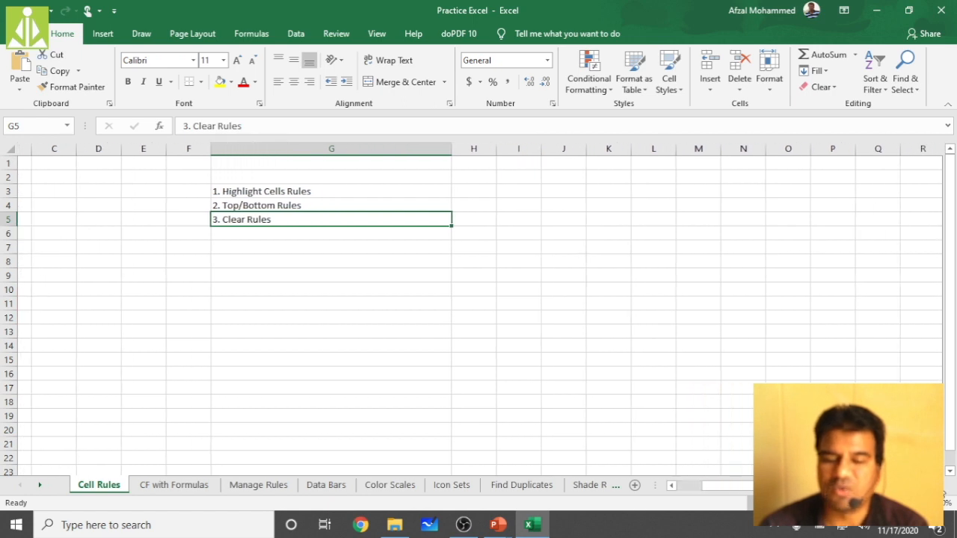
pyautogui.moveTo(731, 486); pyautogui.dragTo(665, 494)
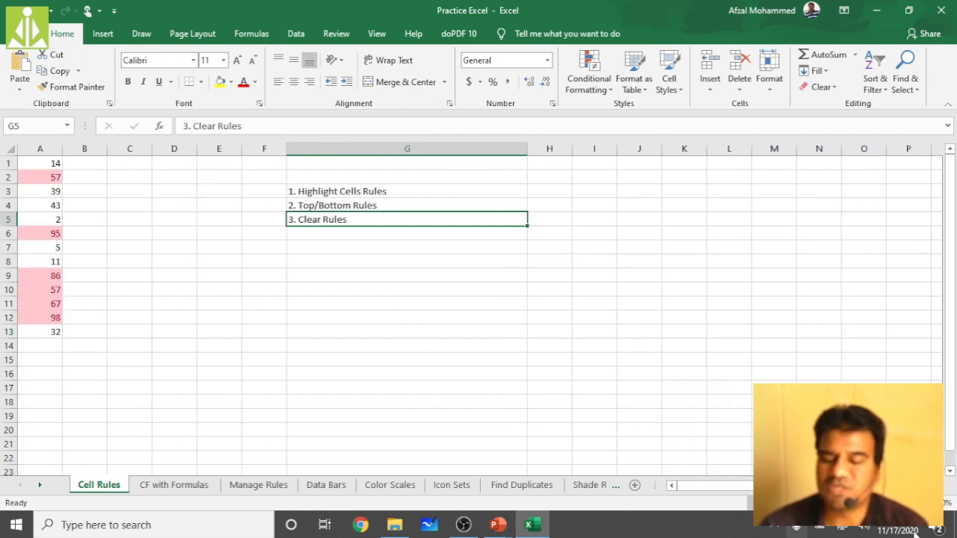
pyautogui.scroll(3, 444, 365)
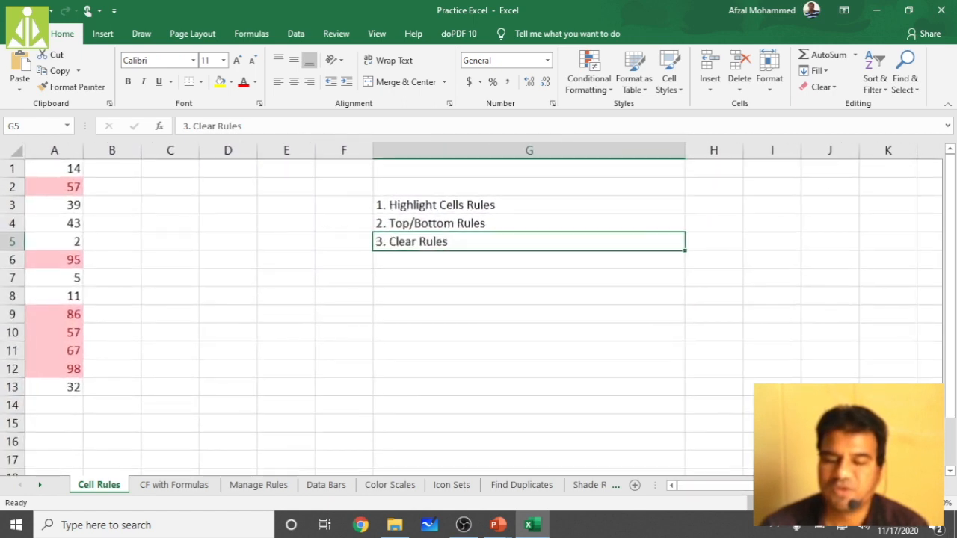
pyautogui.click(494, 217)
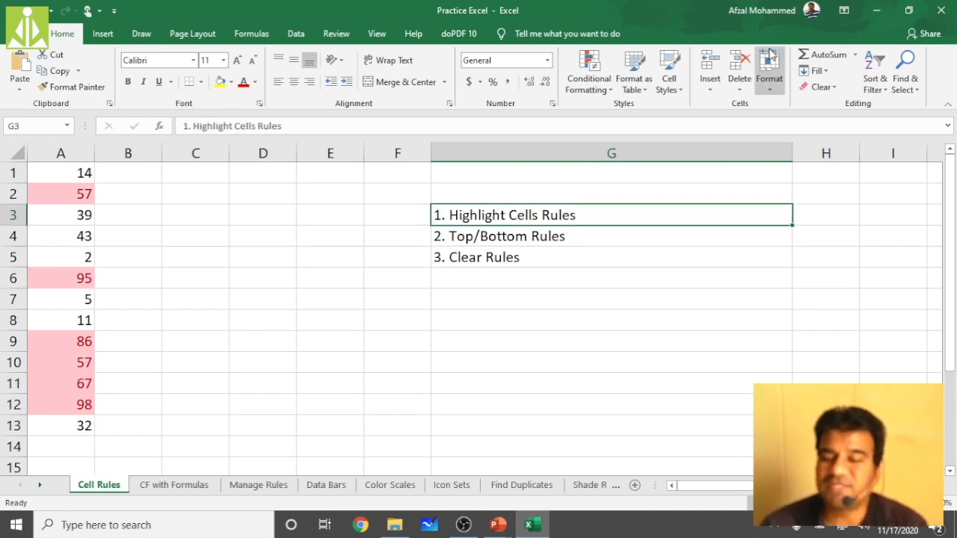
# Step: Examine the Highlight Cells Rules and Top/Bottom Rules choices offered under Conditional Formatting
pyautogui.click(588, 83)
pyautogui.moveTo(586, 115)
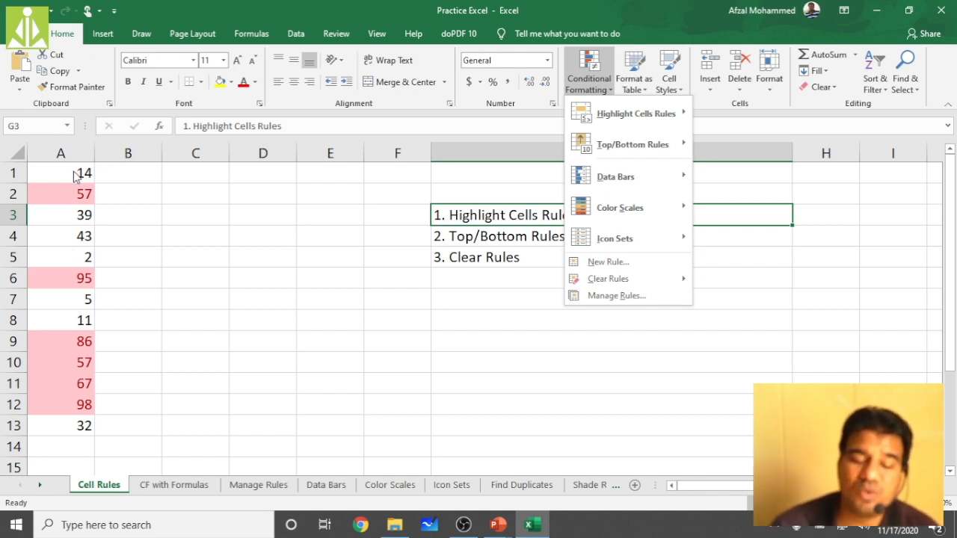
pyautogui.moveTo(636, 114)
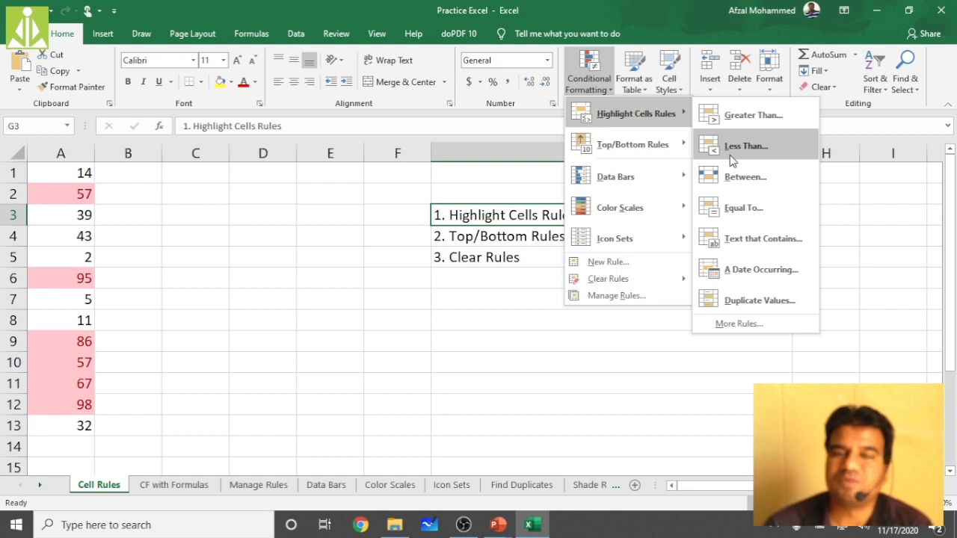
pyautogui.moveTo(686, 153)
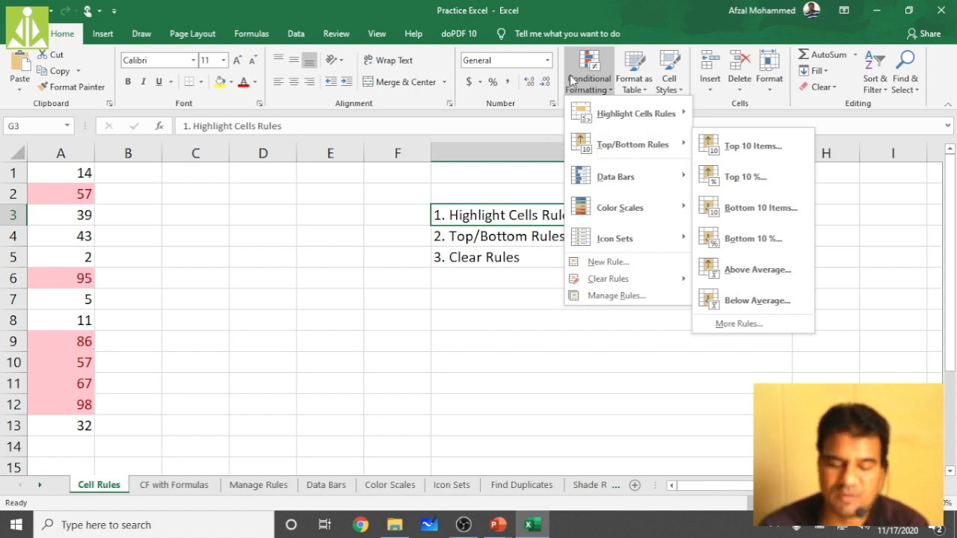
pyautogui.click(78, 174)
pyautogui.click(78, 174)
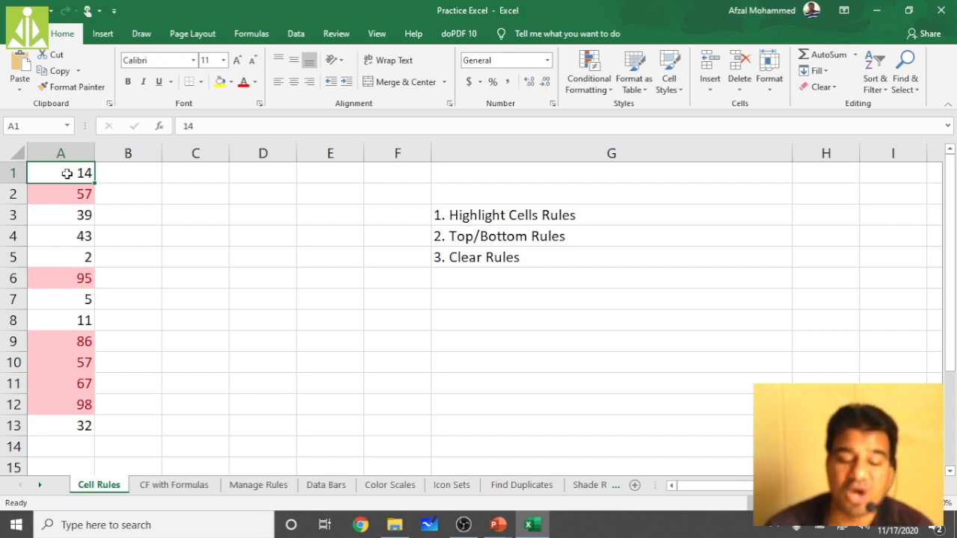
# Step: Clear the conditional formatting rules from cells A1:A13
pyautogui.moveTo(69, 178); pyautogui.dragTo(54, 422)
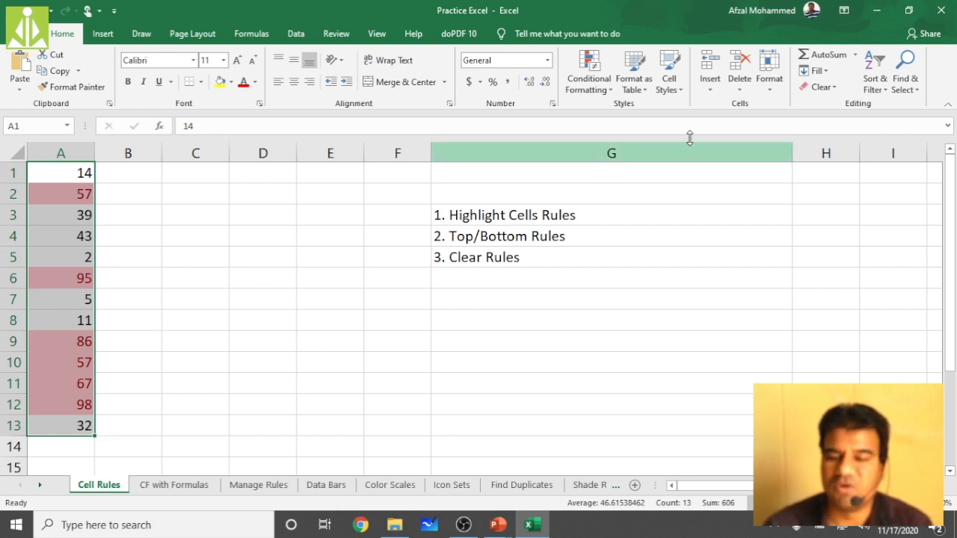
pyautogui.click(595, 89)
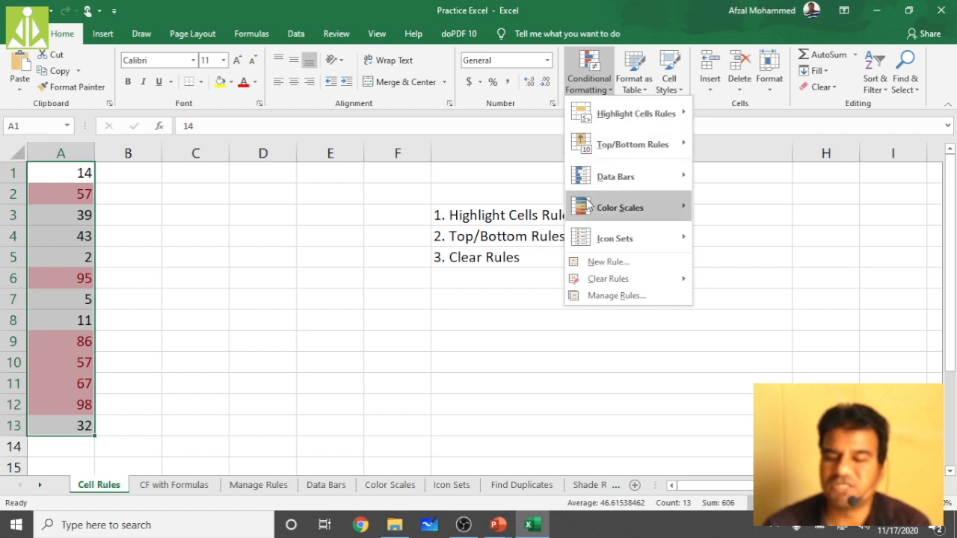
pyautogui.moveTo(606, 285)
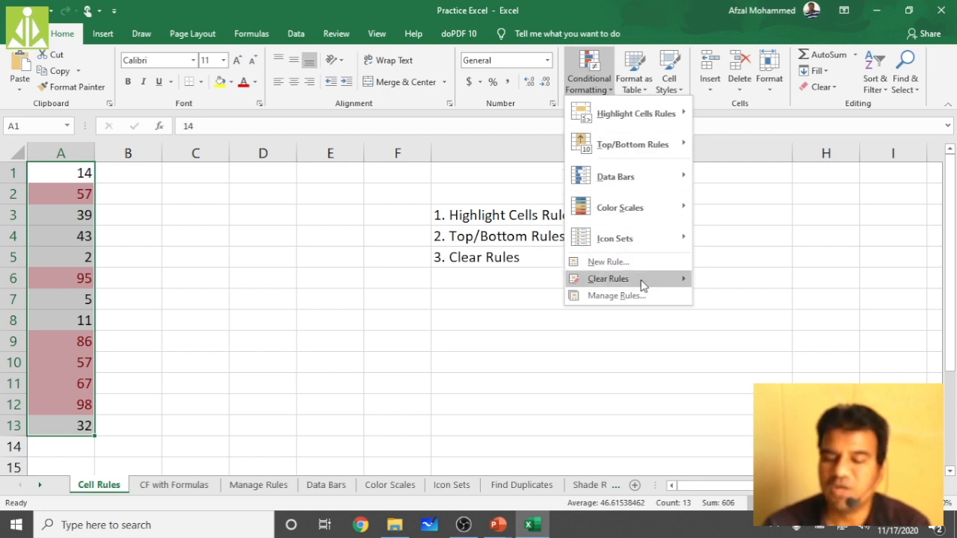
pyautogui.moveTo(640, 281)
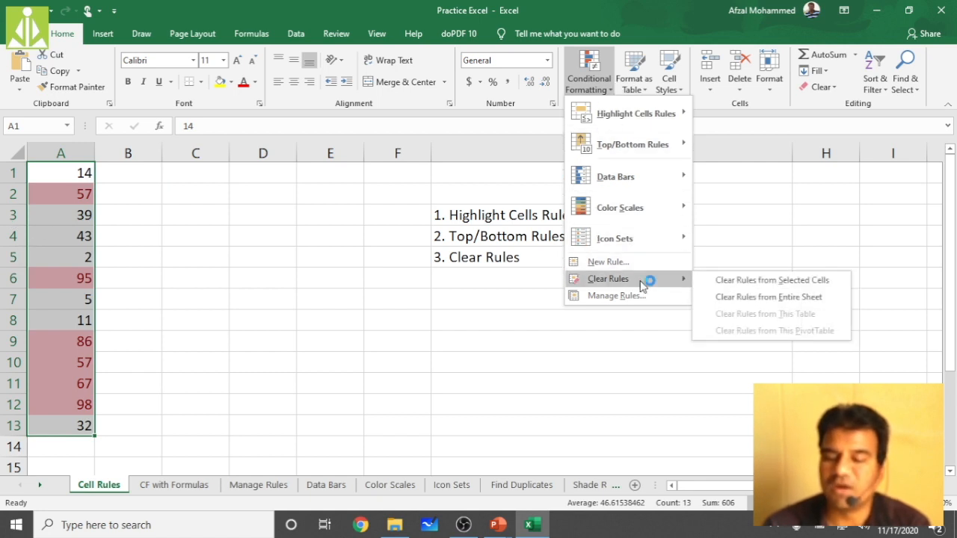
pyautogui.click(720, 288)
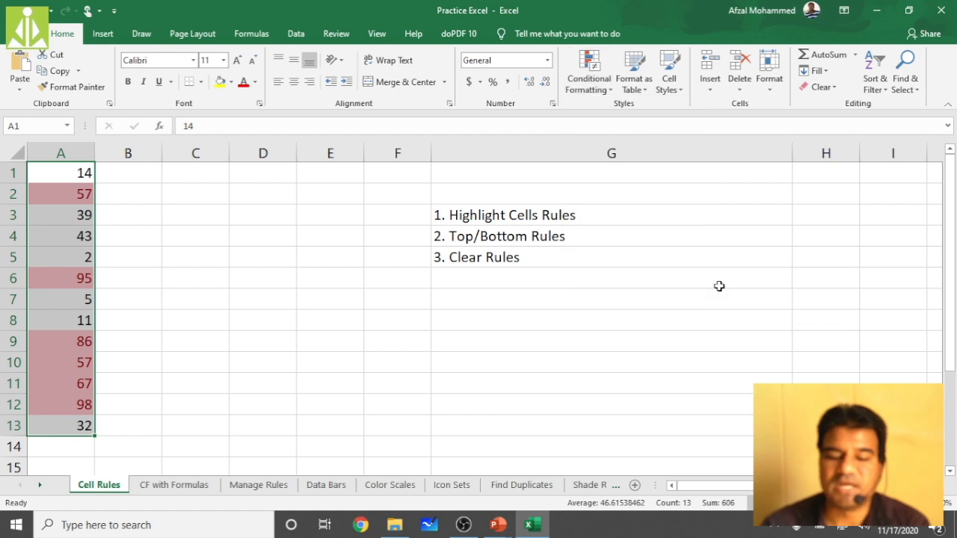
pyautogui.click(144, 258)
pyautogui.click(69, 206)
pyautogui.click(67, 179)
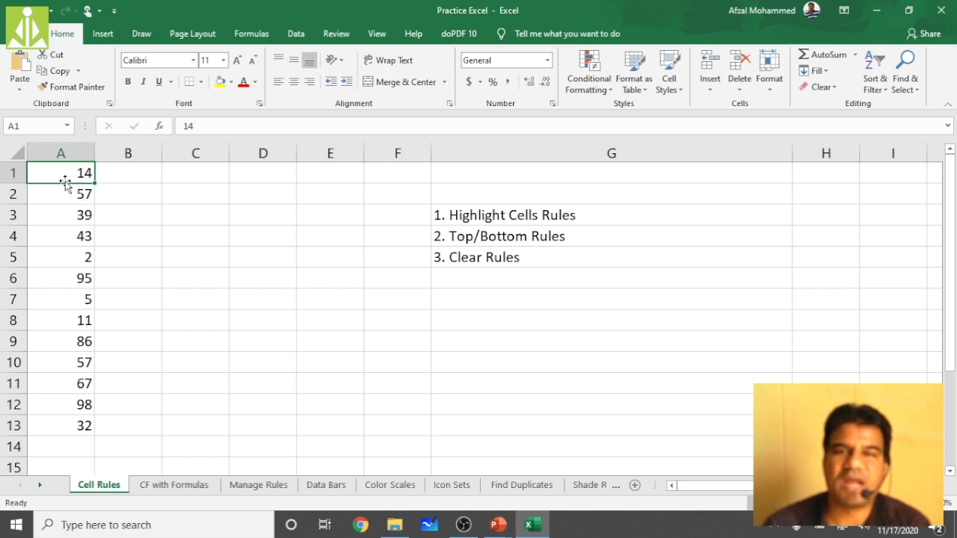
# Step: Apply a Less Than highlight rule to A1:A13 with the value 10 and Green Fill with Dark Green Text
pyautogui.moveTo(64, 175); pyautogui.dragTo(91, 429)
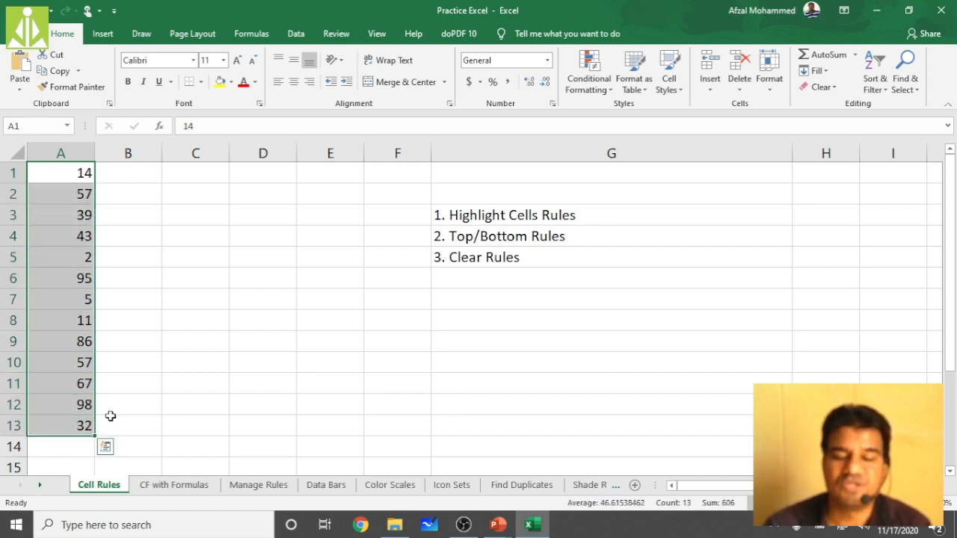
pyautogui.click(589, 79)
pyautogui.moveTo(688, 120)
pyautogui.click(724, 145)
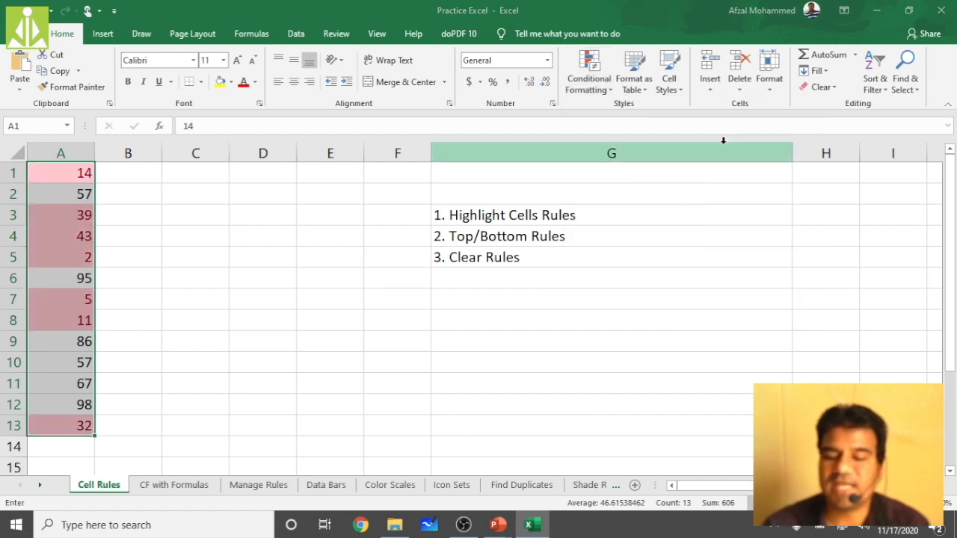
pyautogui.write('10')
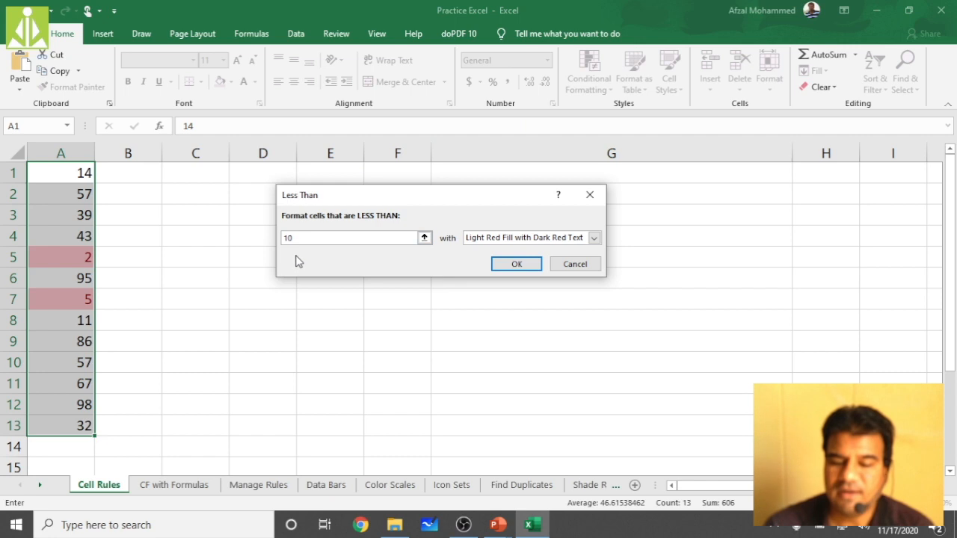
pyautogui.click(498, 241)
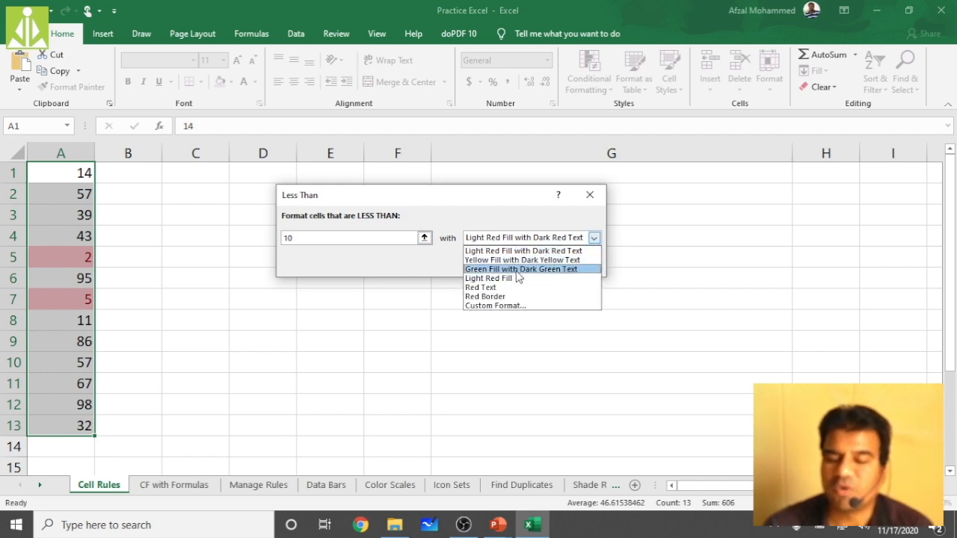
pyautogui.click(516, 270)
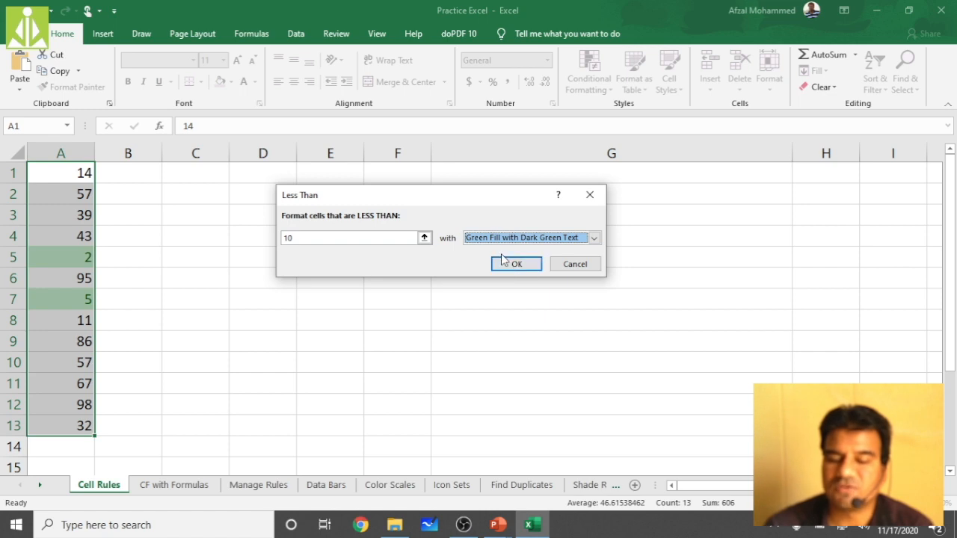
pyautogui.click(521, 265)
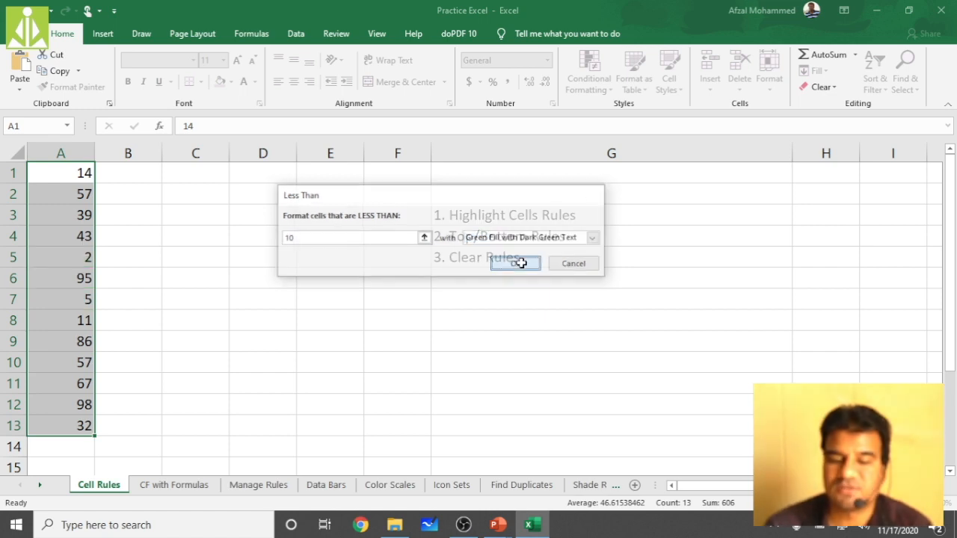
pyautogui.click(169, 280)
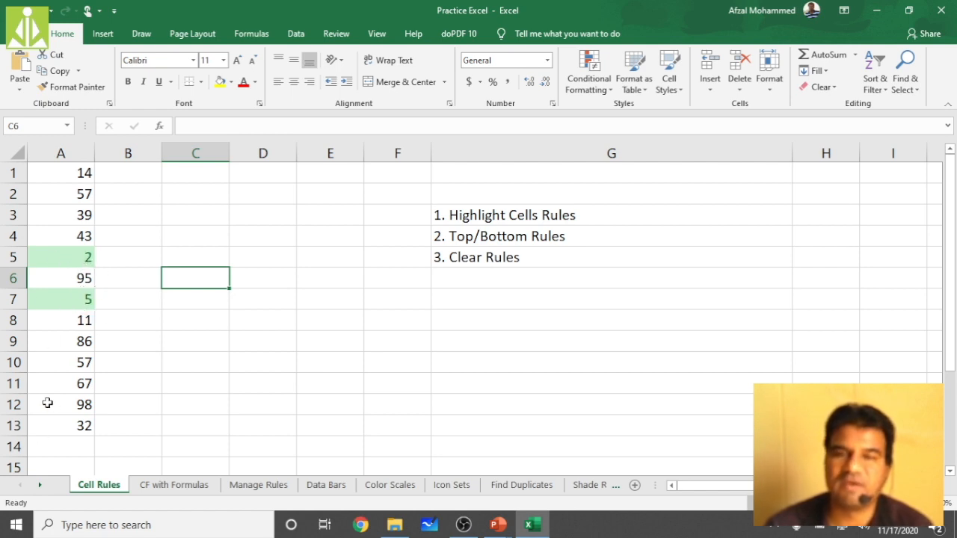
# Step: Clear the Less Than rule from the selected cells A1:A13
pyautogui.moveTo(69, 173); pyautogui.dragTo(95, 428)
pyautogui.click(589, 75)
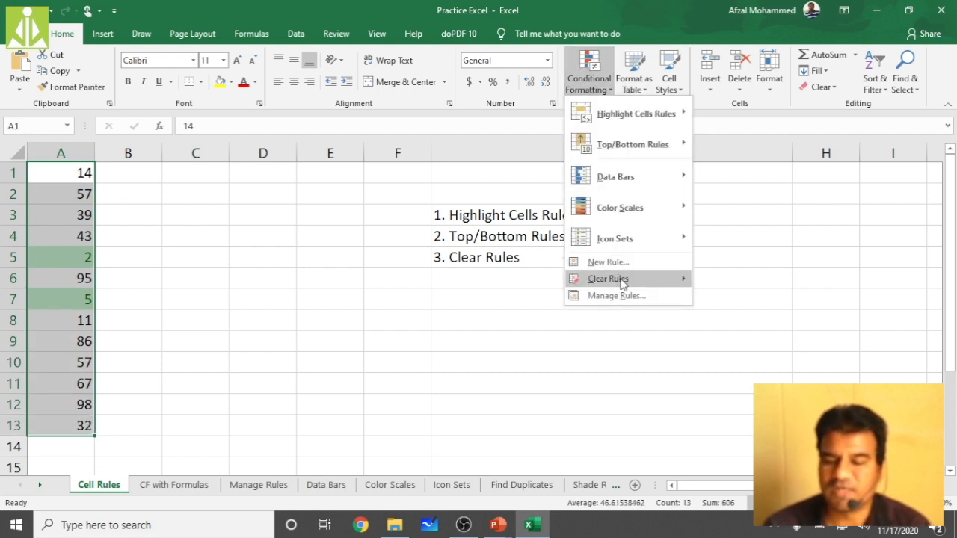
pyautogui.moveTo(661, 281)
pyautogui.click(728, 280)
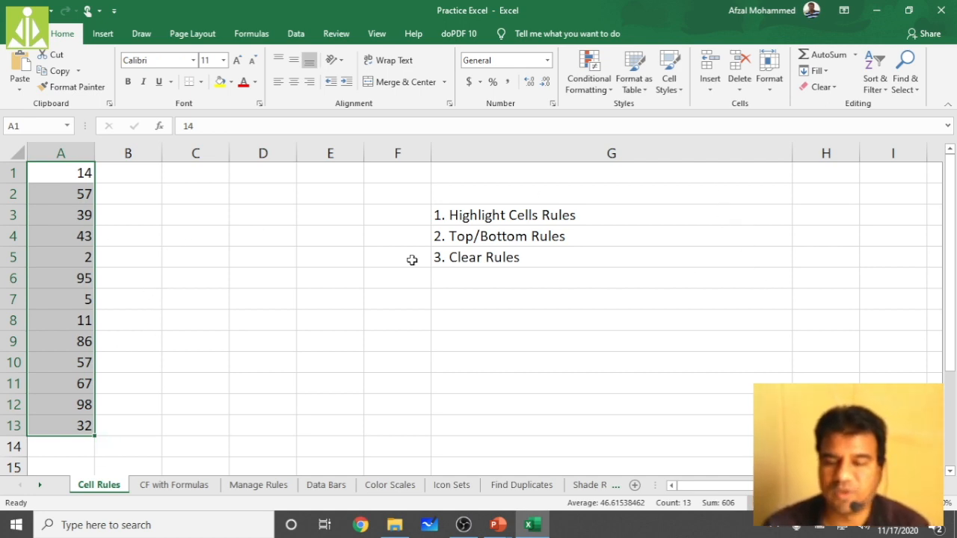
# Step: Set up a Between highlight rule for A1:A13 with the limits 43 and 80
pyautogui.click(589, 75)
pyautogui.moveTo(624, 114)
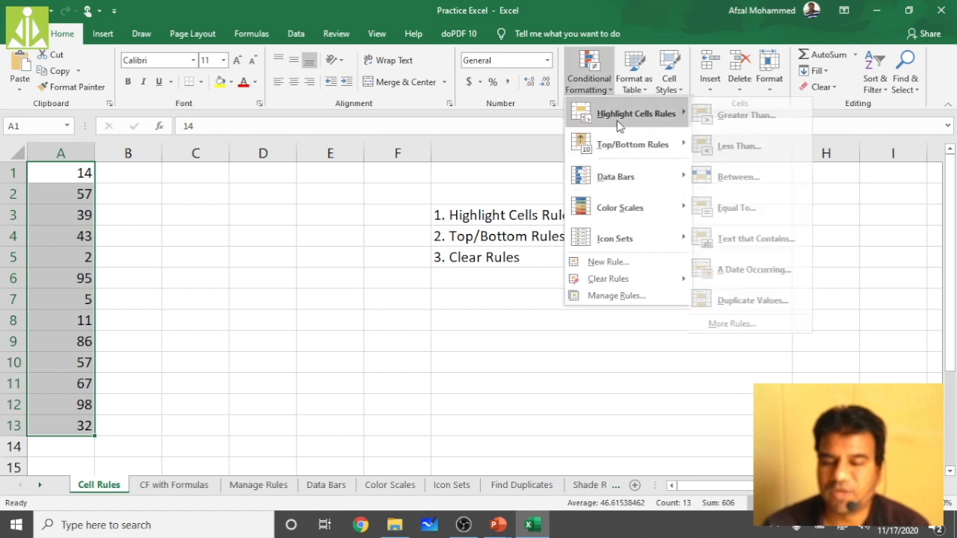
pyautogui.click(759, 183)
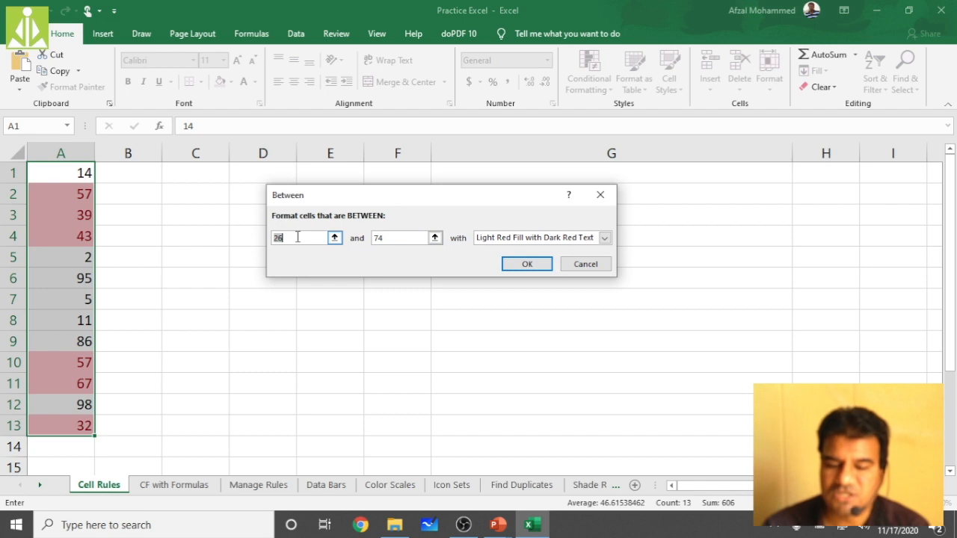
pyautogui.write('43')
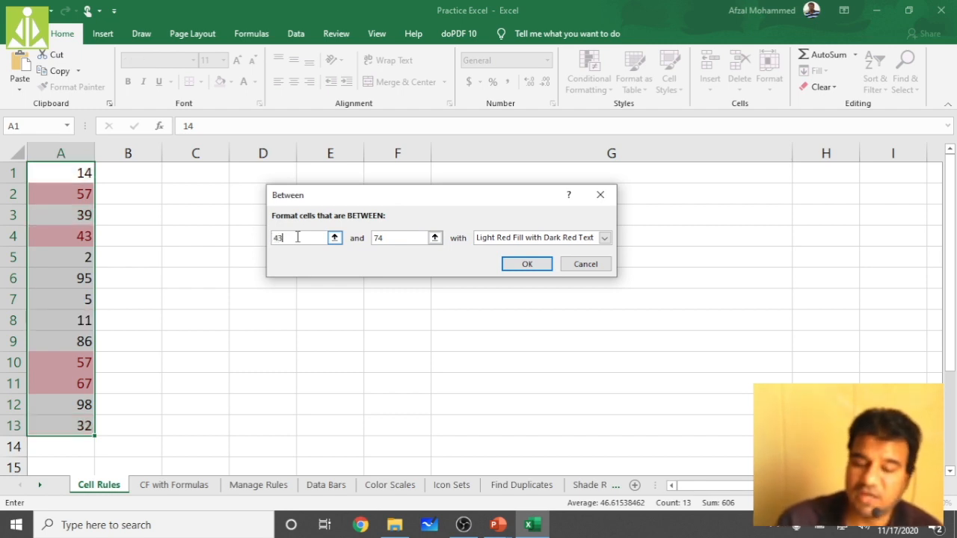
pyautogui.moveTo(373, 238); pyautogui.dragTo(386, 237)
pyautogui.write('80')
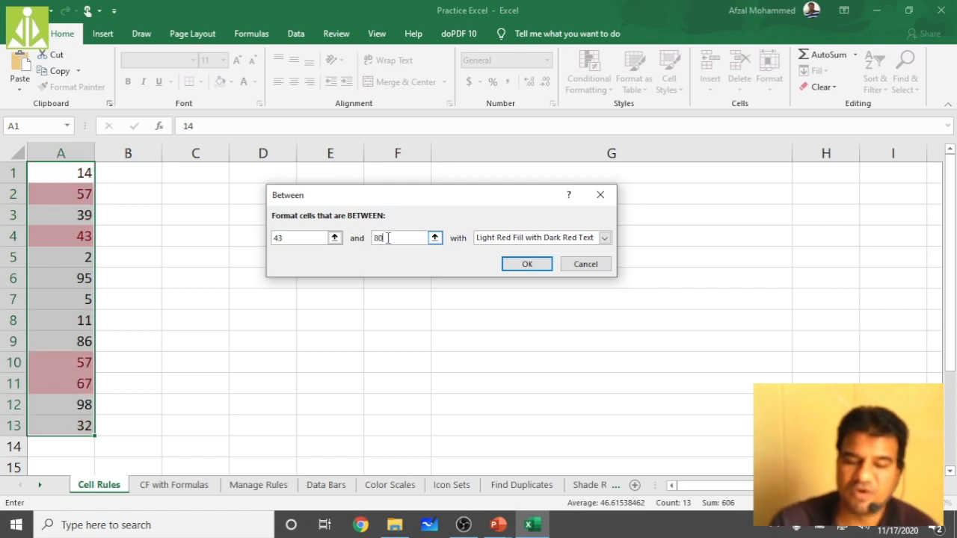
pyautogui.click(527, 265)
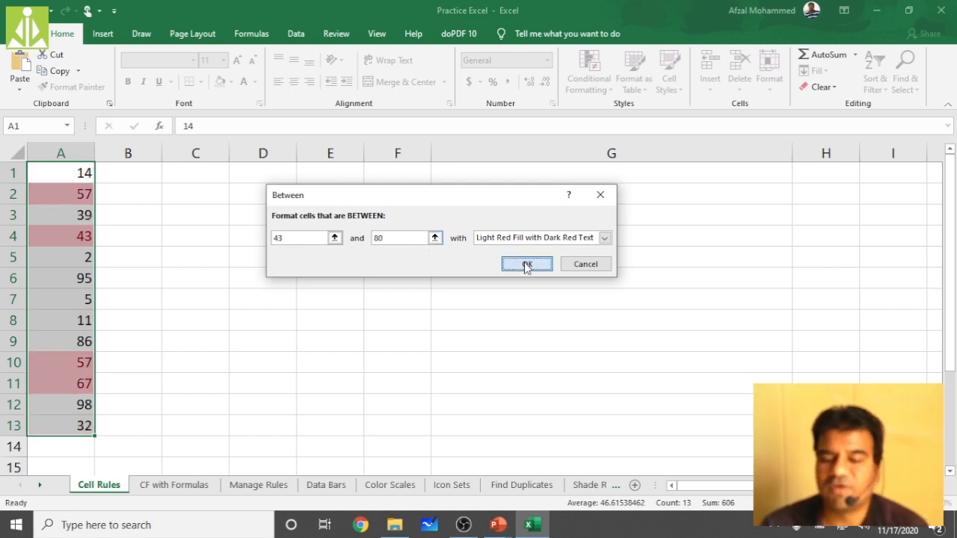
# Step: Try Red Text as the Between rule's format, then choose Yellow Fill with Dark Yellow Text and apply the rule
pyautogui.click(539, 238)
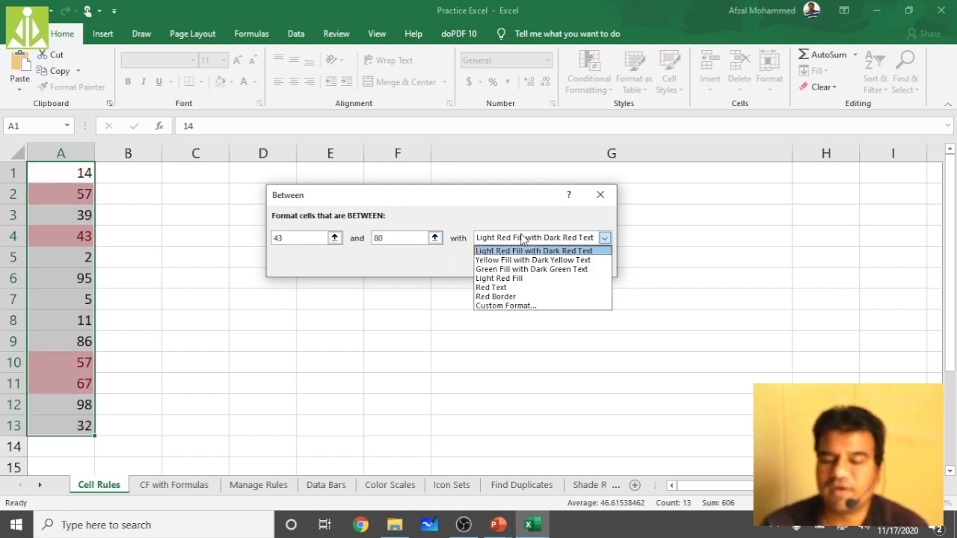
pyautogui.click(515, 288)
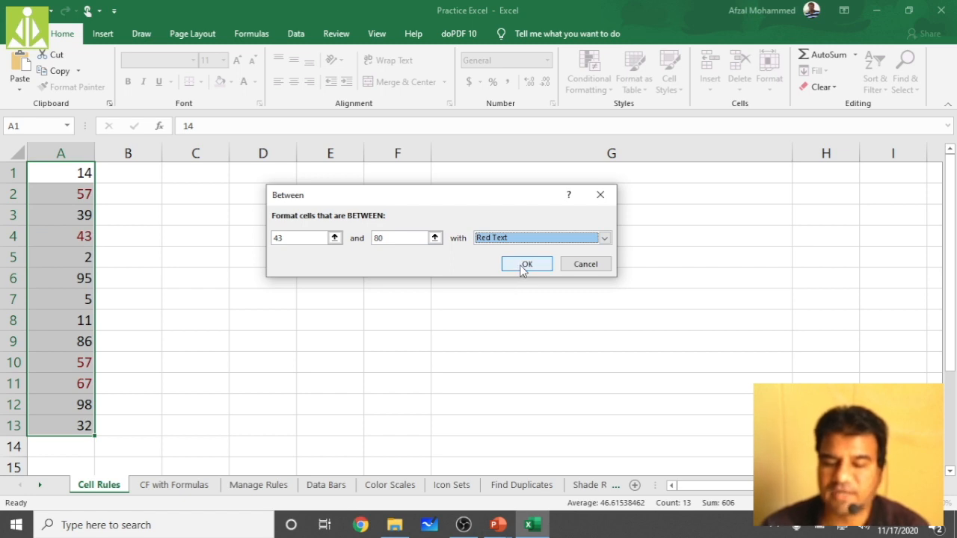
pyautogui.click(605, 238)
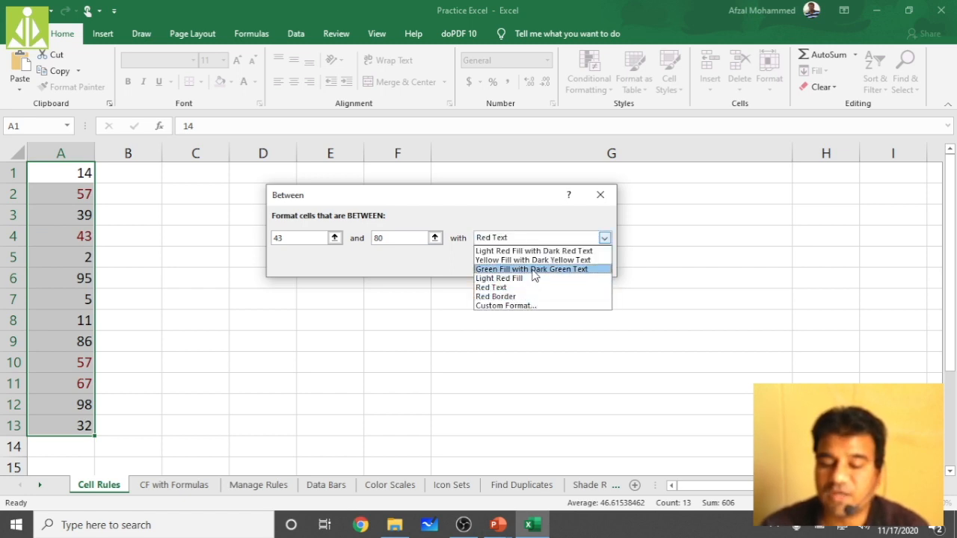
pyautogui.click(533, 260)
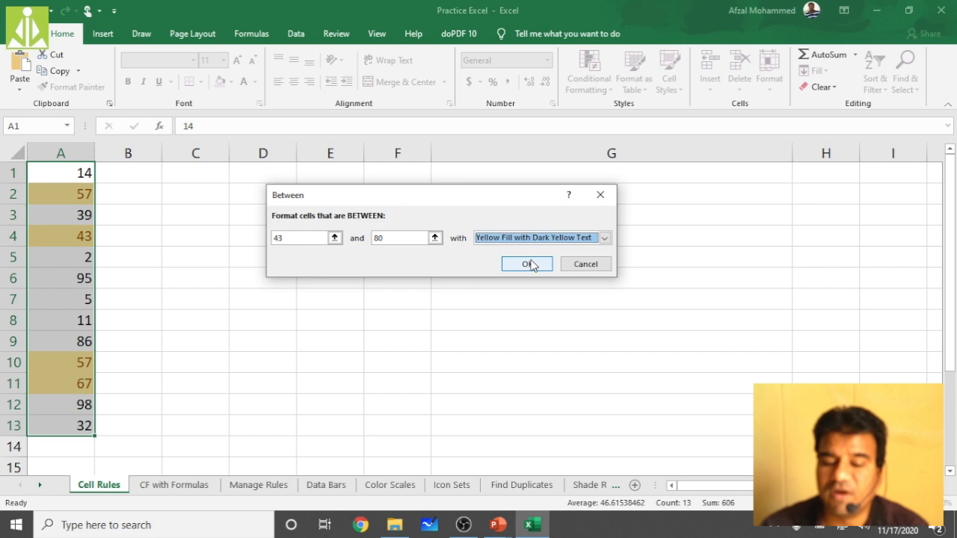
pyautogui.click(527, 264)
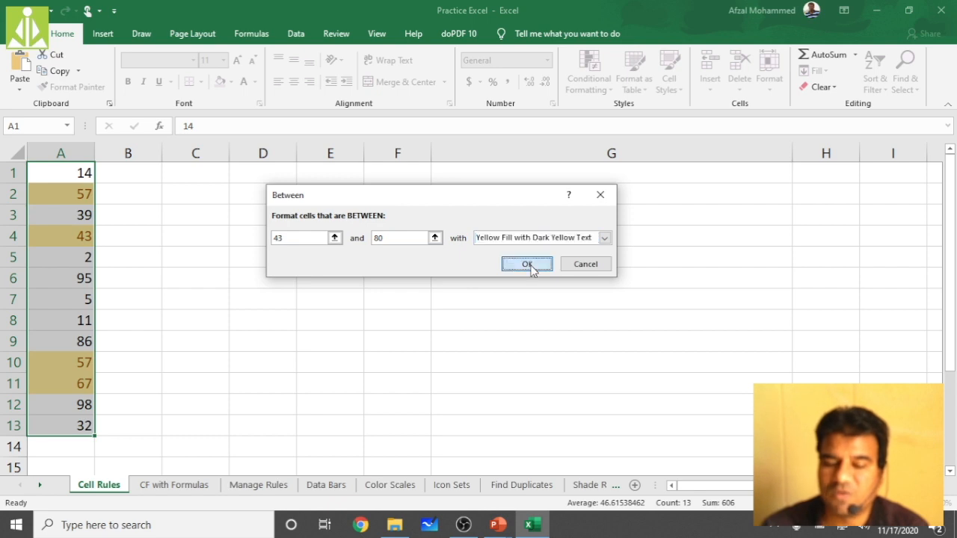
# Step: Examine the cells in column A highlighted by the Between rule, checking A2, A4, A10 and A11
pyautogui.click(126, 237)
pyautogui.click(94, 196)
pyautogui.click(75, 239)
pyautogui.click(73, 364)
pyautogui.click(72, 382)
pyautogui.click(79, 260)
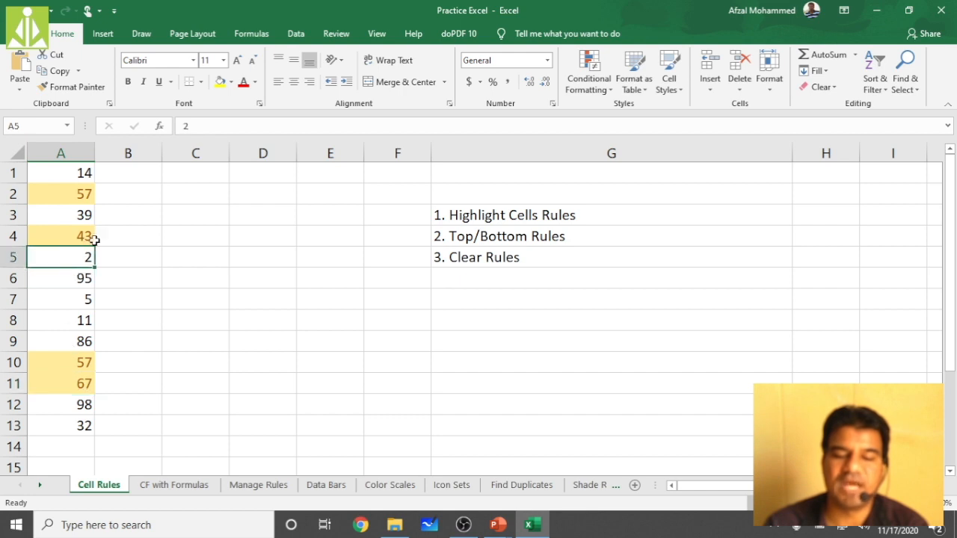
pyautogui.click(94, 192)
pyautogui.click(82, 237)
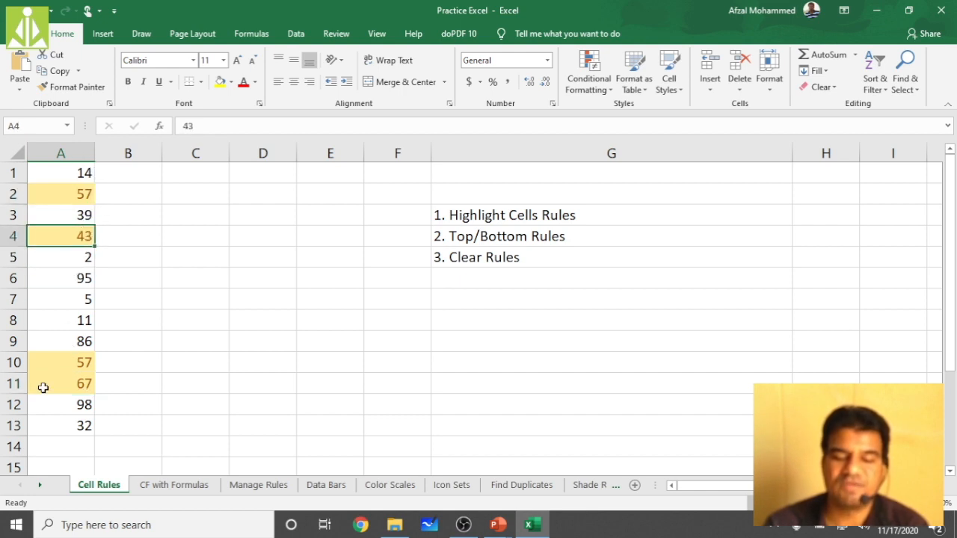
pyautogui.click(69, 193)
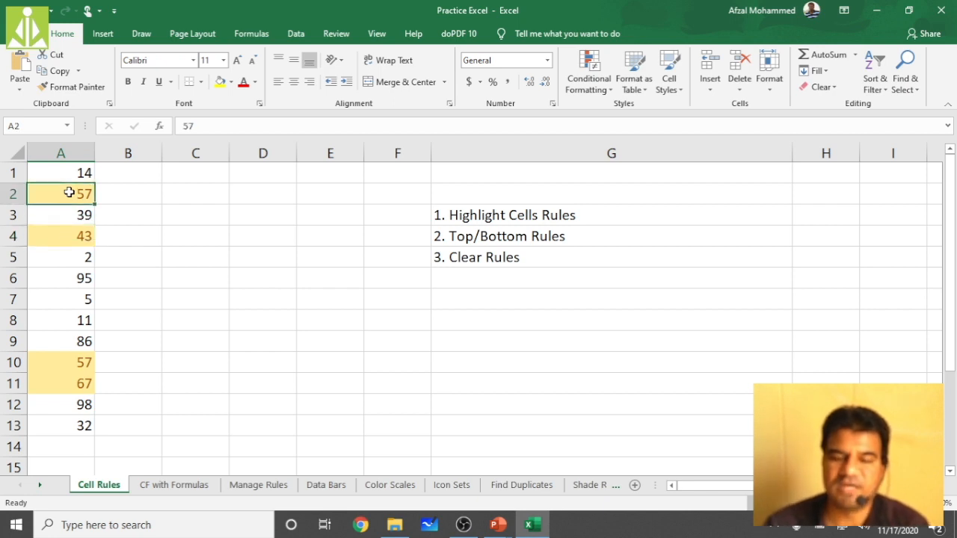
pyautogui.click(69, 240)
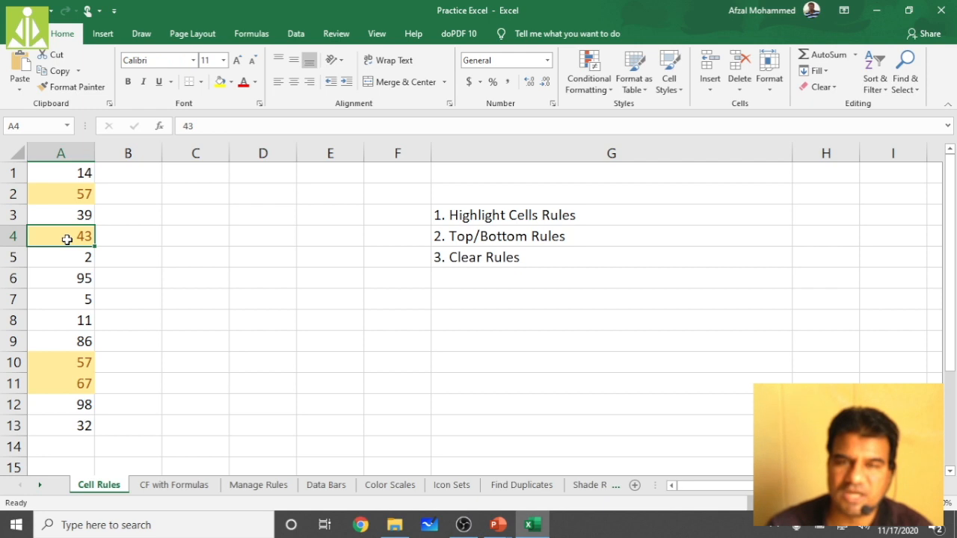
pyautogui.click(63, 362)
pyautogui.click(73, 386)
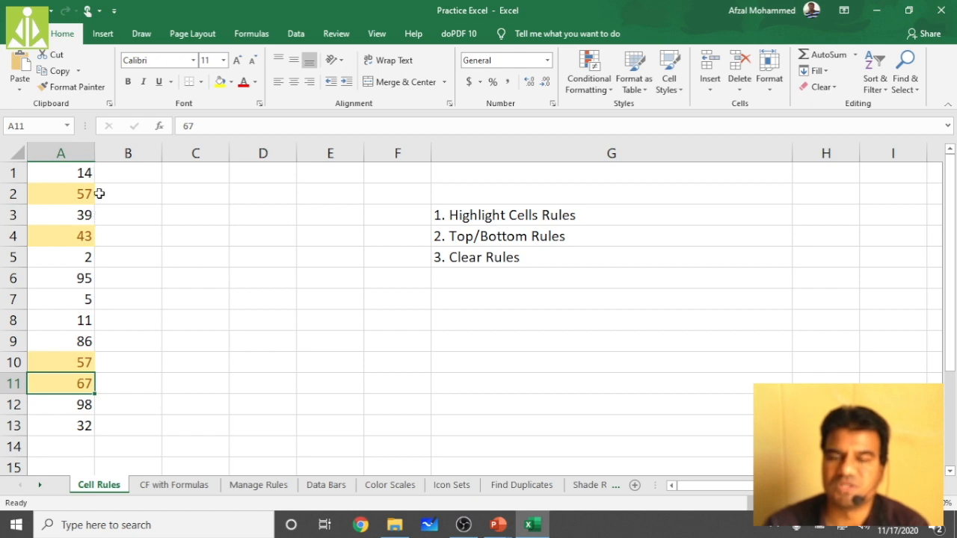
# Step: Clear the conditional formatting rule from cell A11 only
pyautogui.click(590, 82)
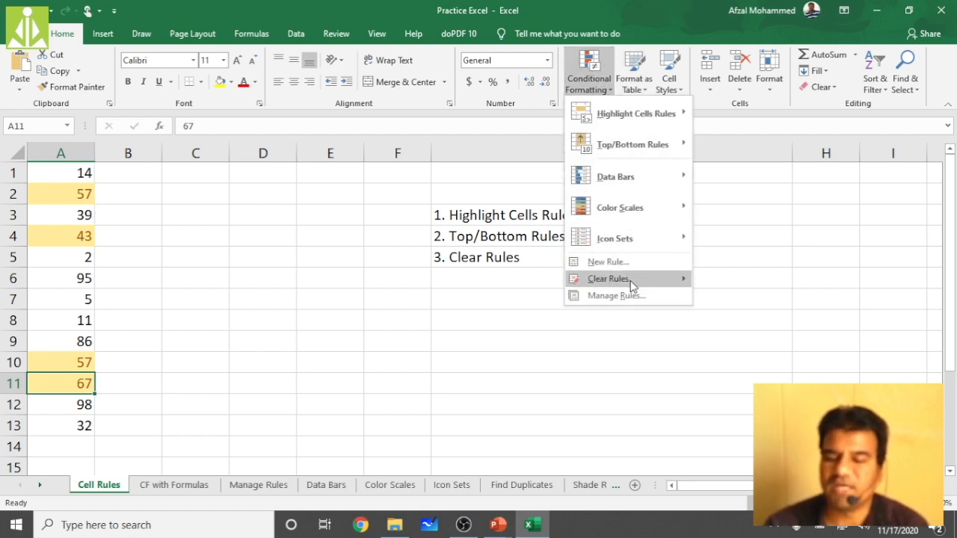
pyautogui.moveTo(632, 283)
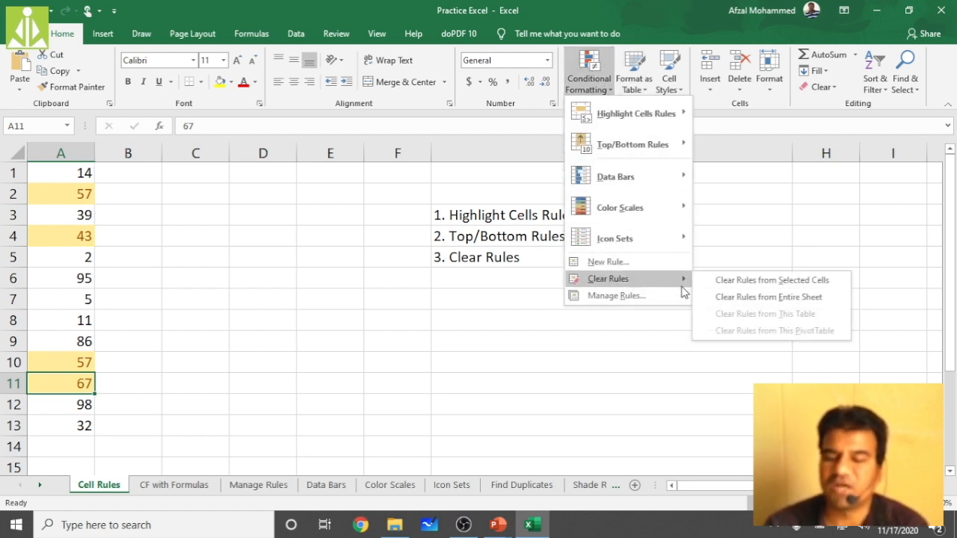
pyautogui.click(737, 284)
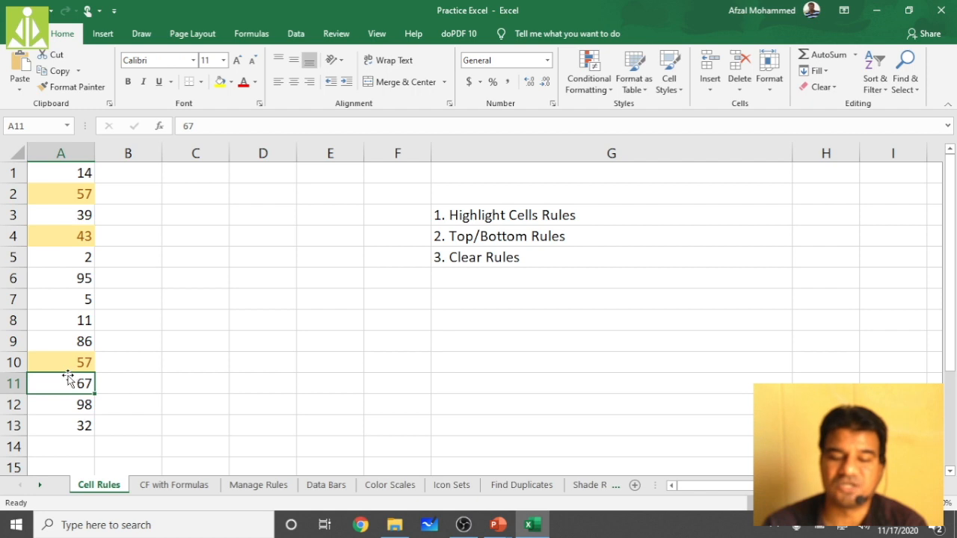
# Step: Select A1:A13 and clear the conditional formatting rules from the whole range
pyautogui.moveTo(68, 175); pyautogui.dragTo(60, 427)
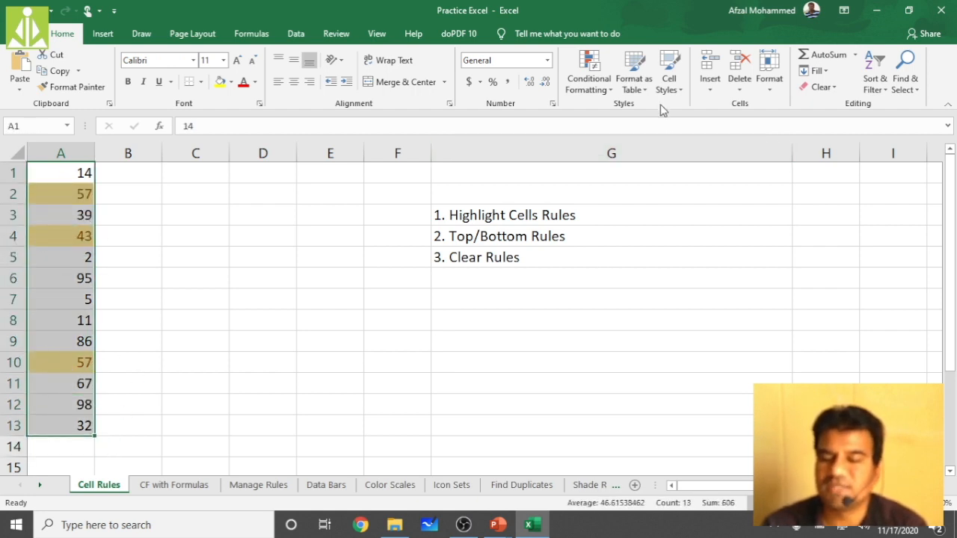
pyautogui.click(596, 93)
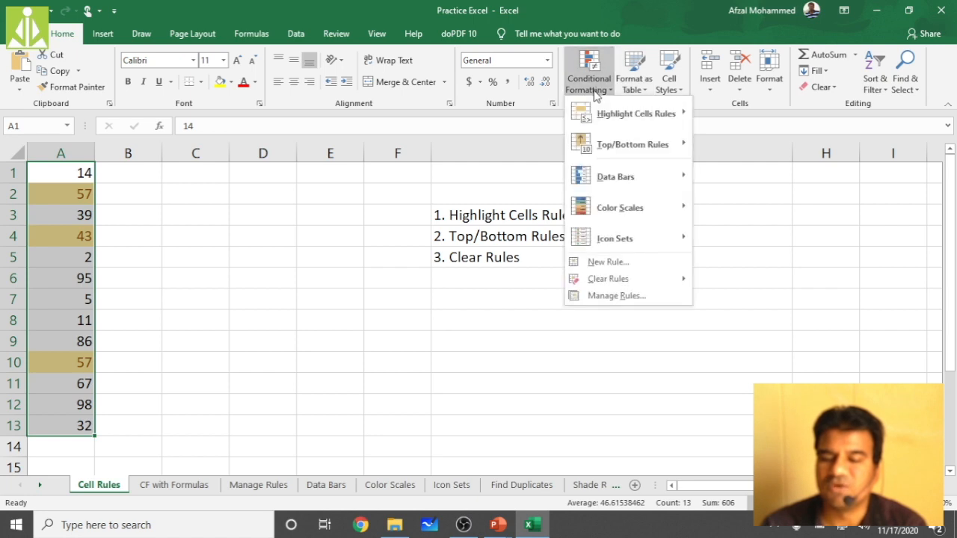
pyautogui.moveTo(636, 114)
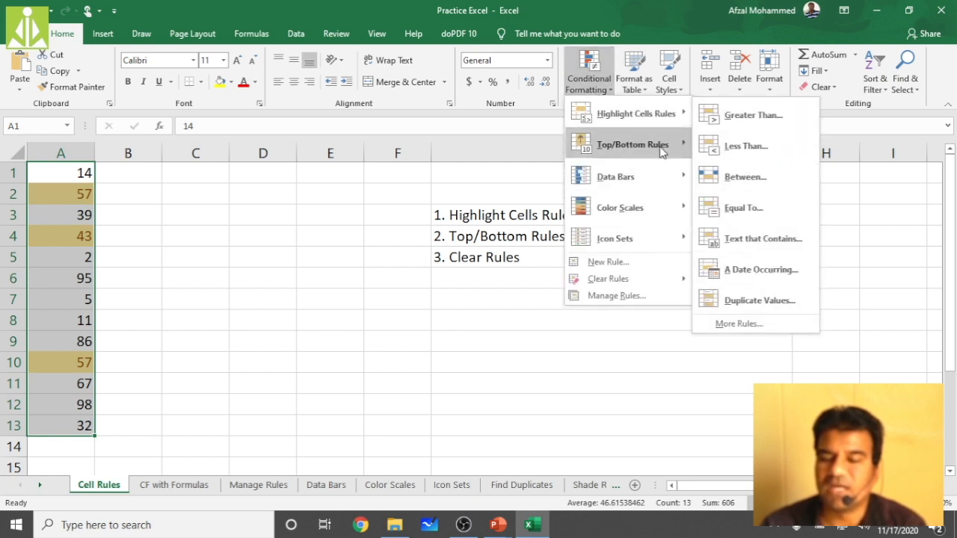
pyautogui.moveTo(628, 284)
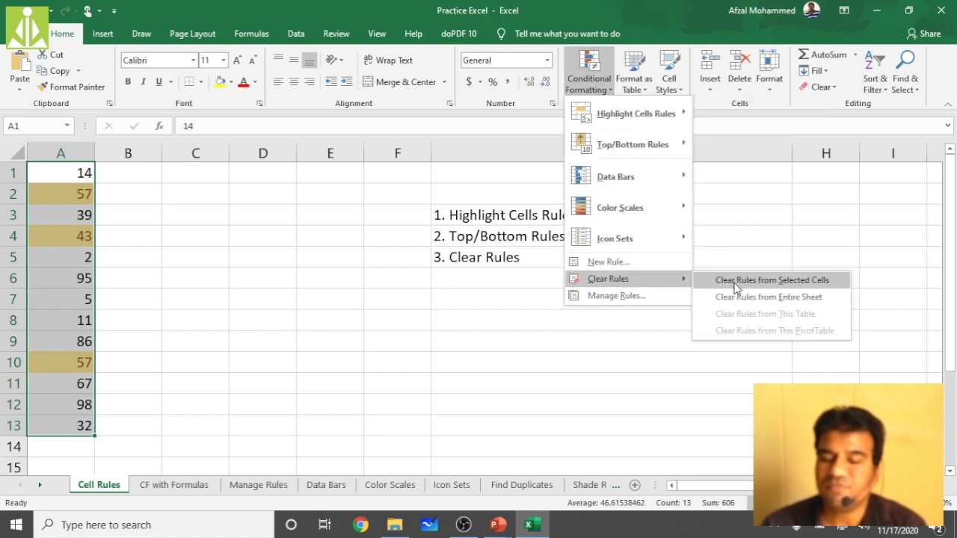
pyautogui.click(737, 284)
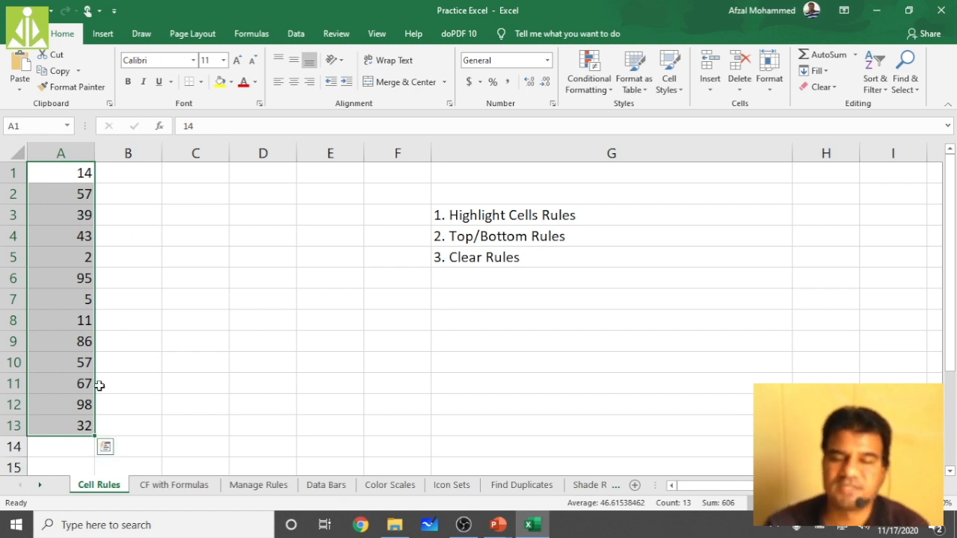
pyautogui.click(127, 379)
pyautogui.click(68, 177)
pyautogui.moveTo(68, 200); pyautogui.dragTo(52, 428)
pyautogui.click(596, 84)
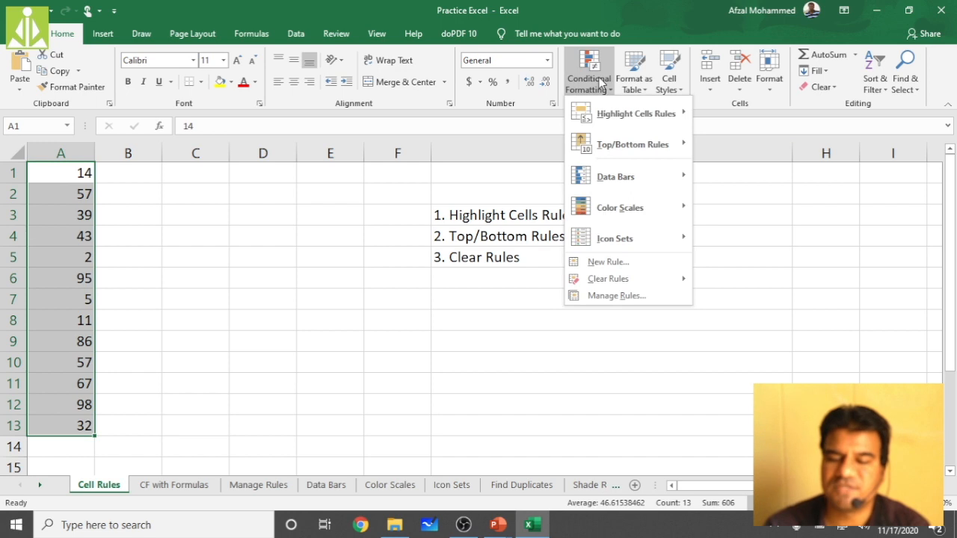
pyautogui.moveTo(647, 127)
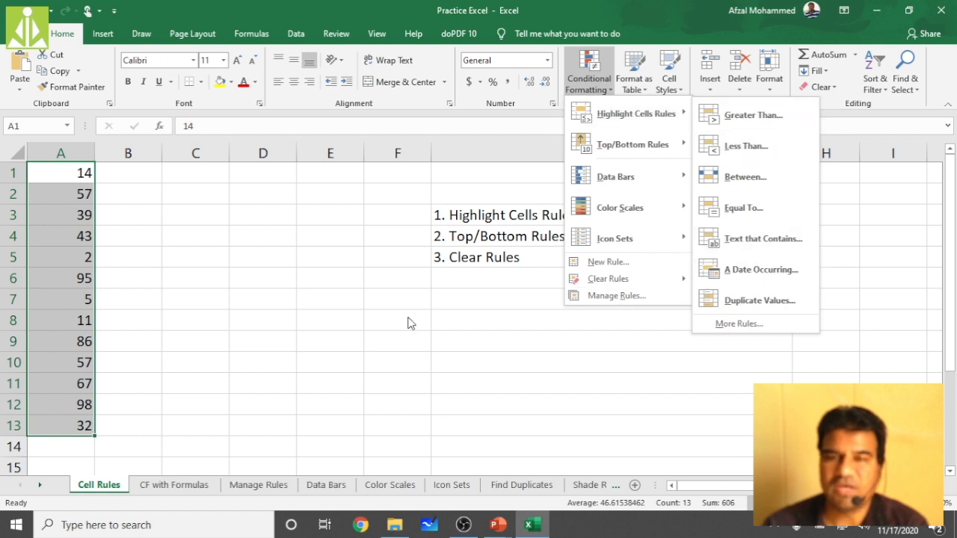
pyautogui.click(341, 336)
pyautogui.click(530, 238)
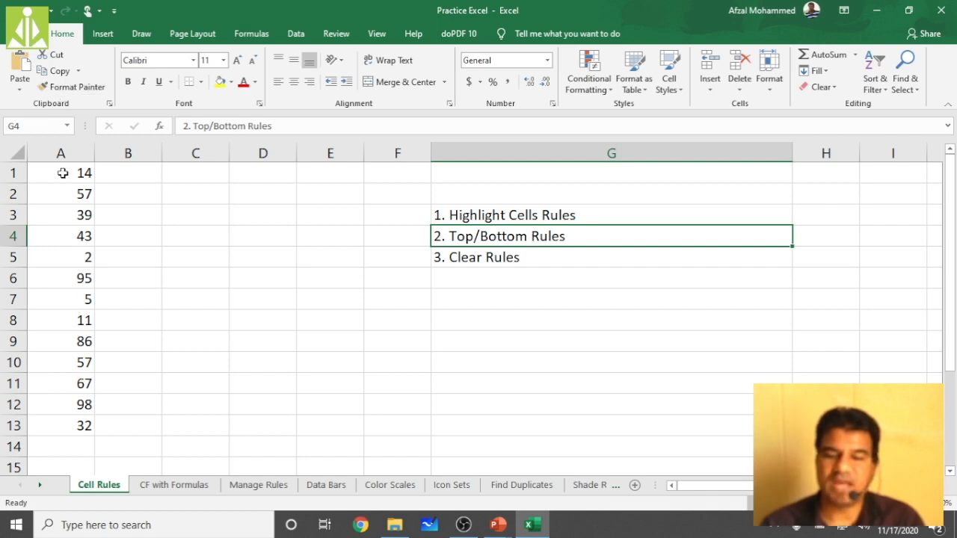
# Step: Start a Top 10 Items rule on A1:A13 and set the number of top-ranking cells to 5
pyautogui.click(63, 173)
pyautogui.moveTo(74, 174); pyautogui.dragTo(82, 426)
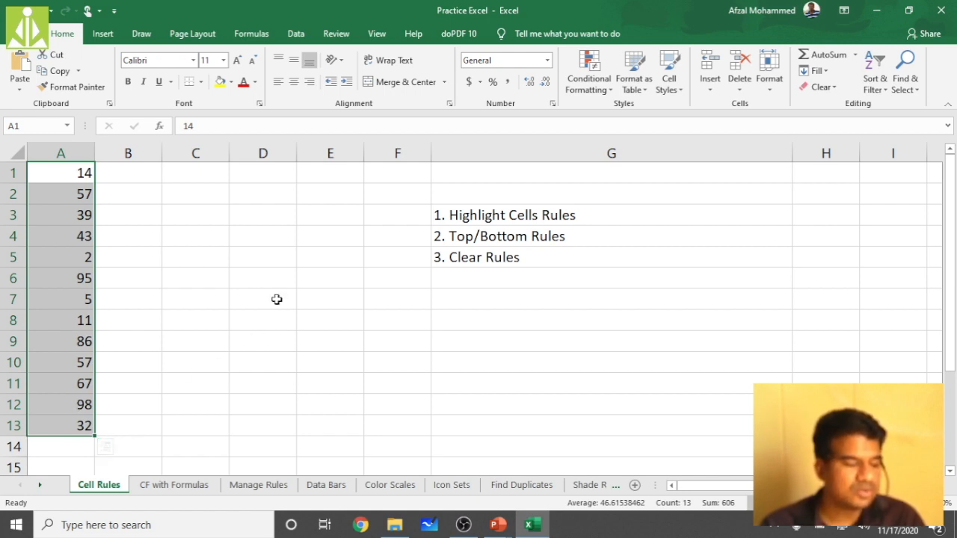
pyautogui.click(587, 81)
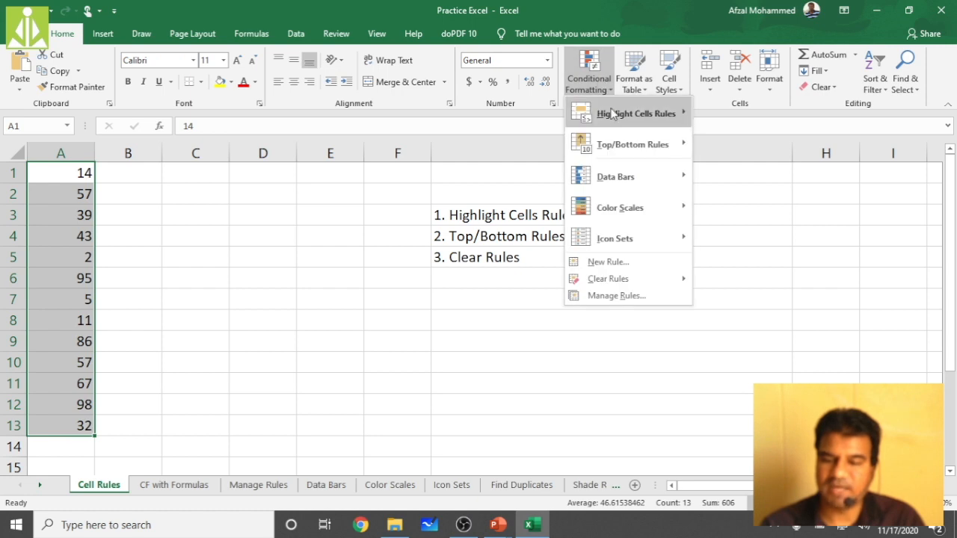
pyautogui.moveTo(632, 153)
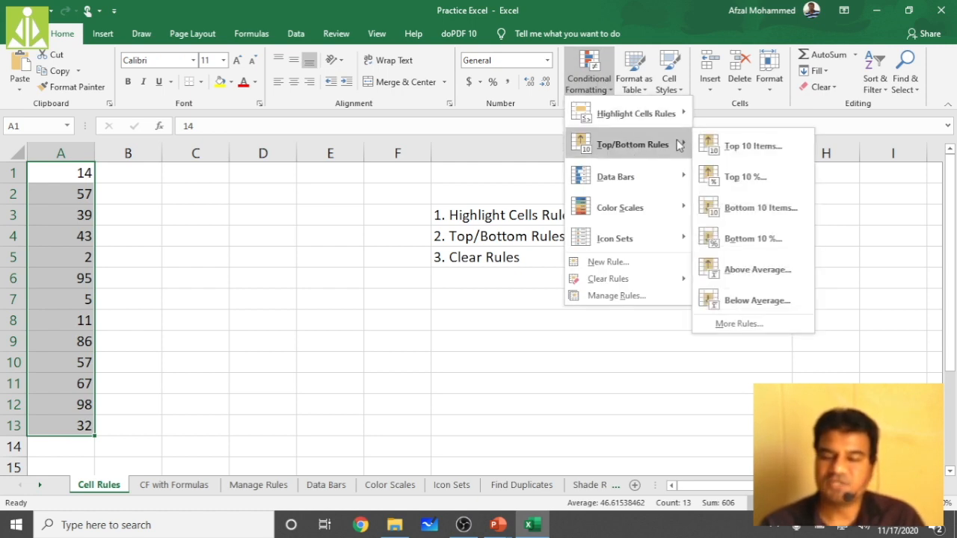
pyautogui.click(741, 147)
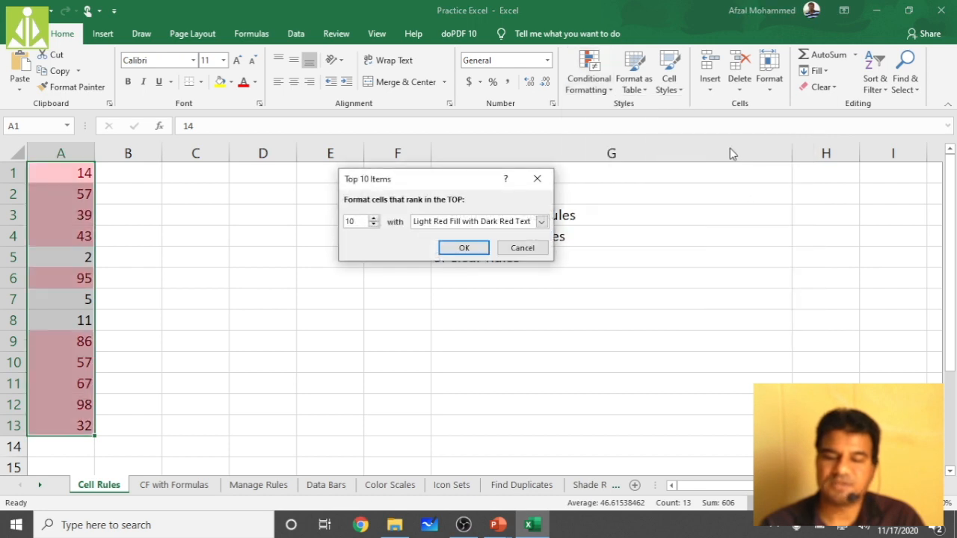
pyautogui.moveTo(362, 221); pyautogui.dragTo(334, 231)
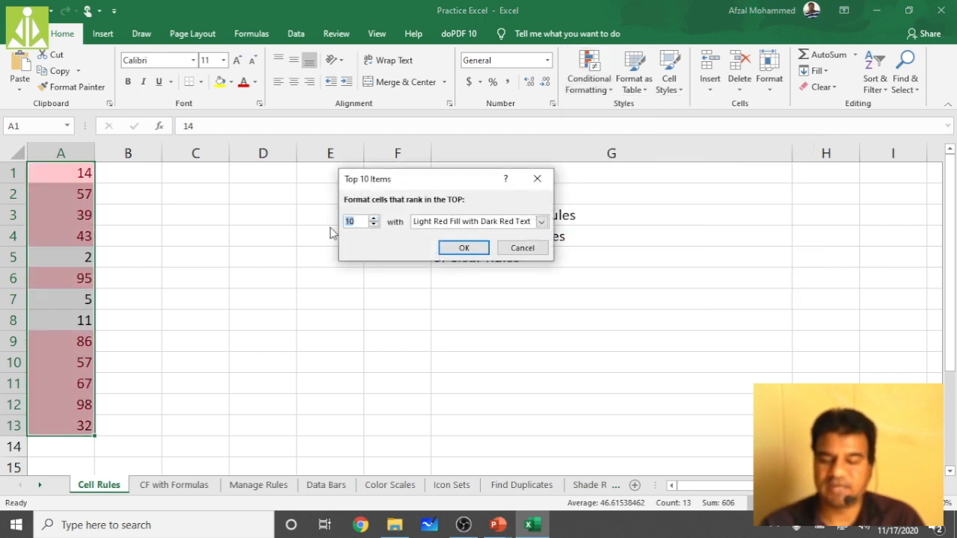
pyautogui.write('5')
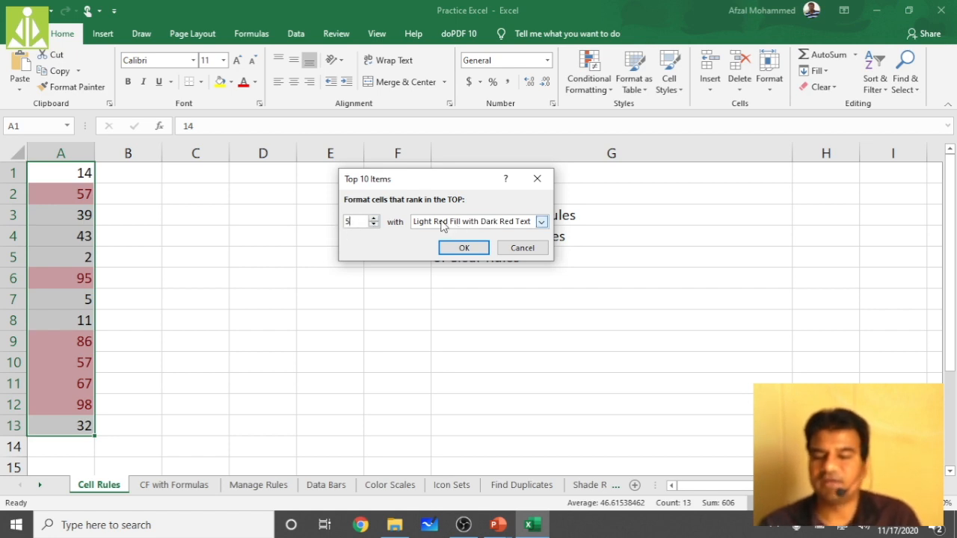
# Step: Choose a custom format for the Top 10 Items rule and look through its number, font and border settings
pyautogui.click(513, 222)
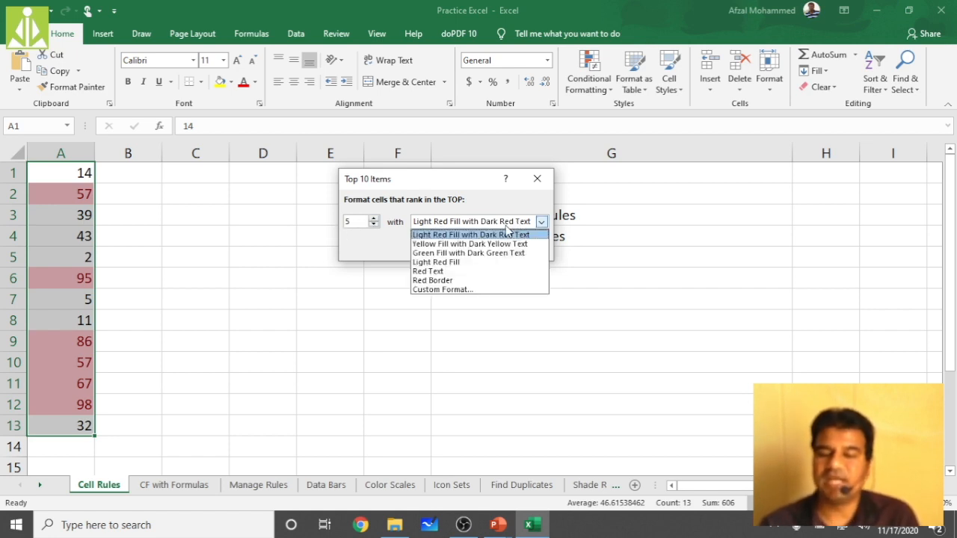
pyautogui.click(449, 290)
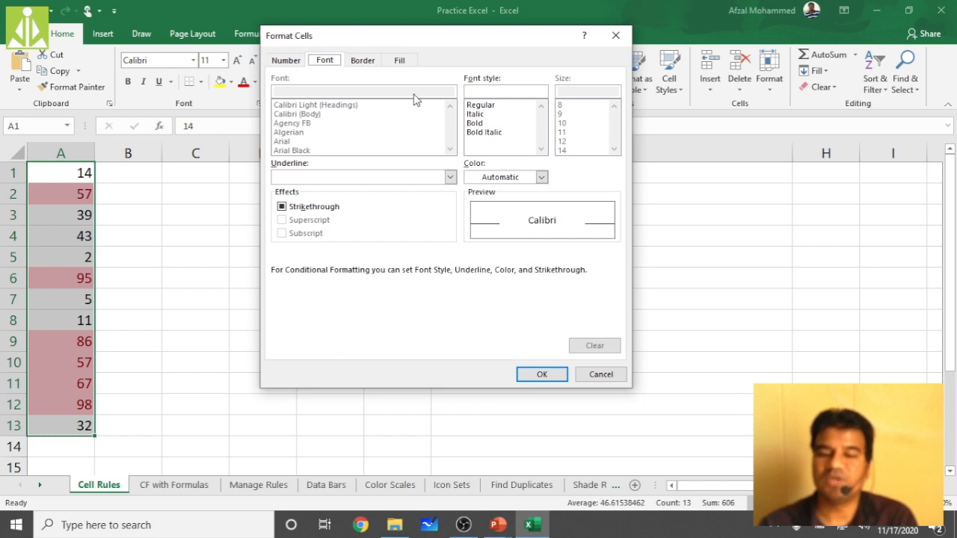
pyautogui.click(288, 61)
pyautogui.click(329, 62)
pyautogui.click(362, 62)
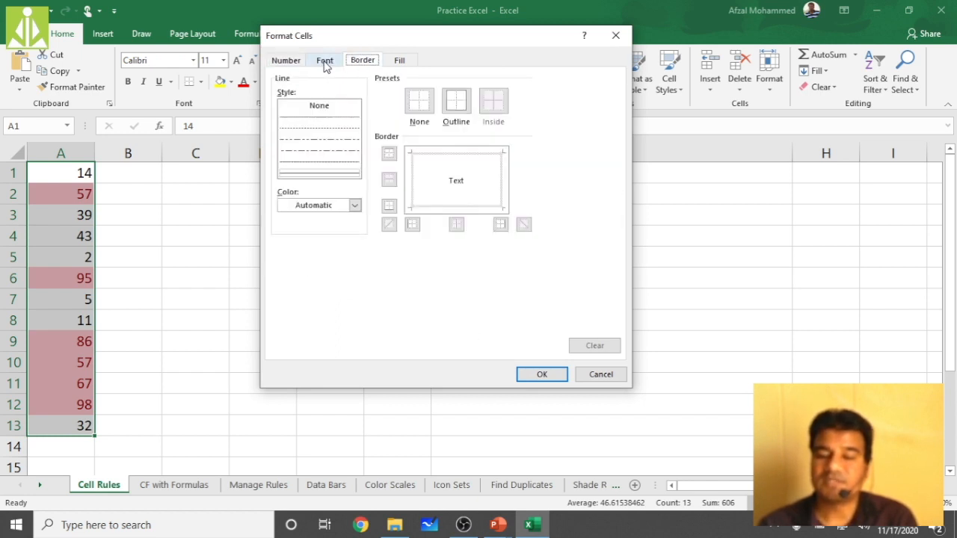
# Step: Set the custom format's font colour to a bright pink from the standard colours and accept the format for the rule
pyautogui.click(324, 60)
pyautogui.click(541, 177)
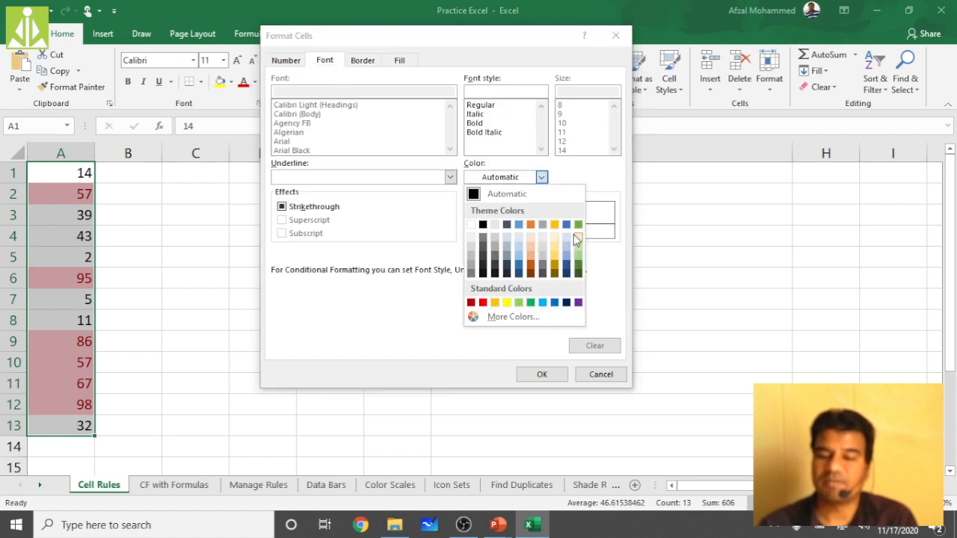
pyautogui.click(516, 318)
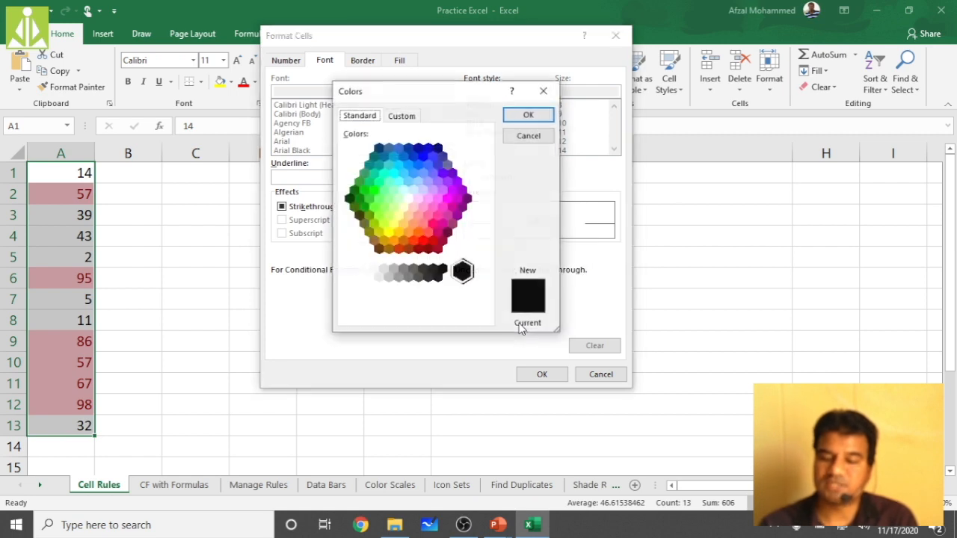
pyautogui.click(406, 180)
pyautogui.click(397, 209)
pyautogui.click(434, 211)
pyautogui.click(433, 177)
pyautogui.click(399, 182)
pyautogui.click(427, 197)
pyautogui.click(437, 199)
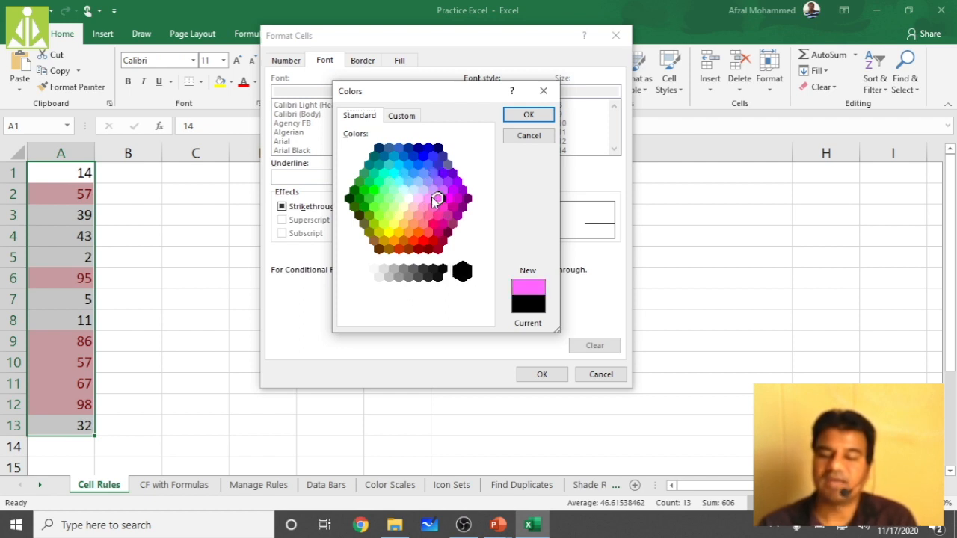
pyautogui.click(528, 115)
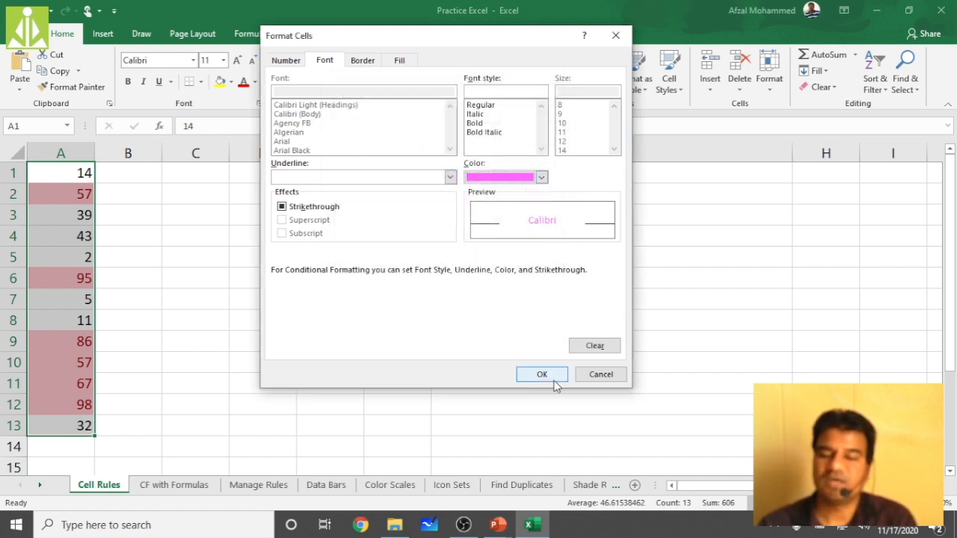
pyautogui.click(542, 375)
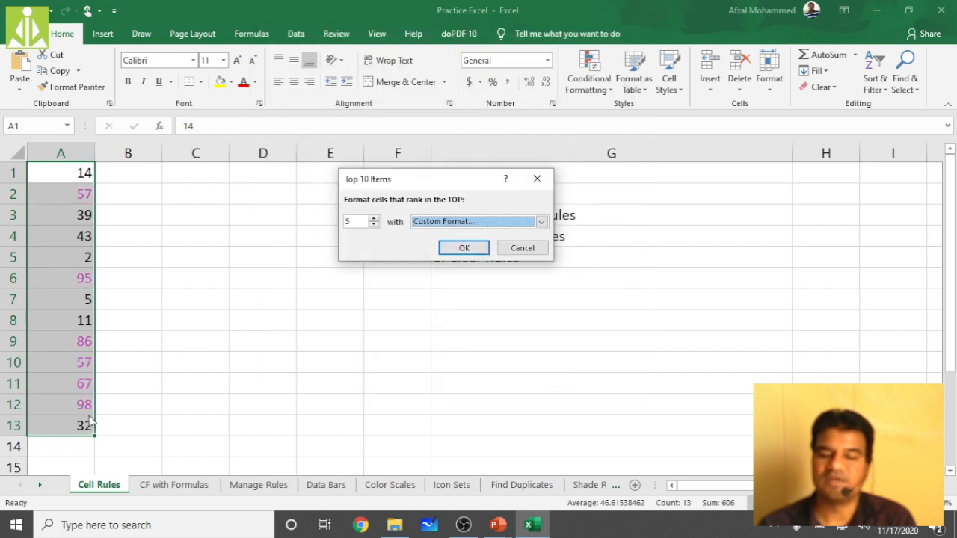
# Step: Switch the Top 10 Items rule's format to Yellow Fill with Dark Yellow Text and apply it to A1:A13
pyautogui.click(495, 223)
pyautogui.click(479, 244)
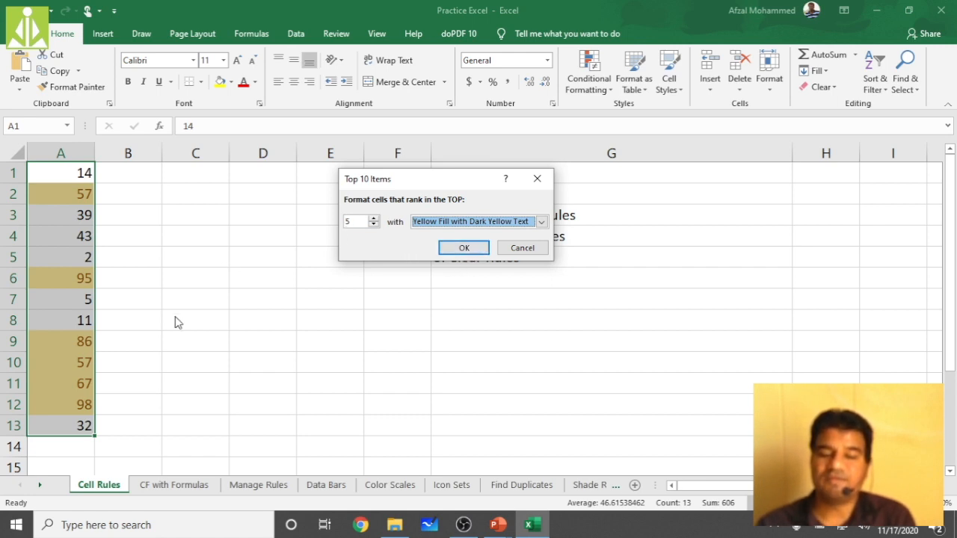
pyautogui.click(473, 254)
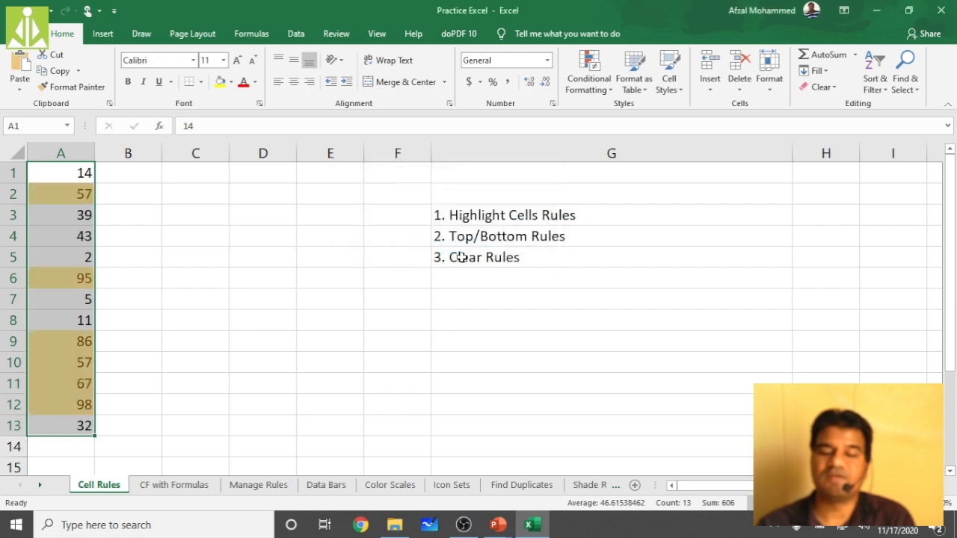
pyautogui.click(129, 250)
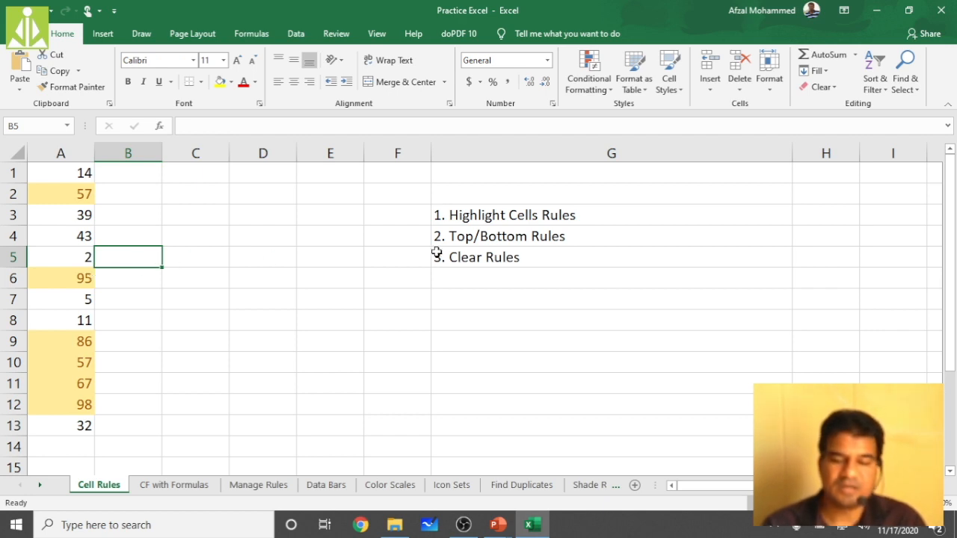
# Step: Examine the highlighted cells in A1:A13, comparing the values in A2 and A10
pyautogui.moveTo(85, 171); pyautogui.dragTo(72, 425)
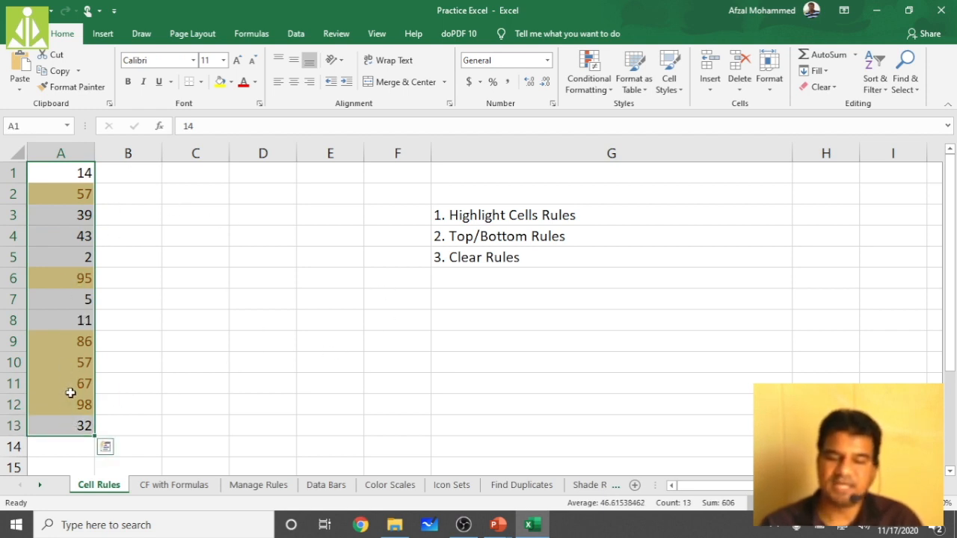
pyautogui.click(77, 364)
pyautogui.click(73, 194)
pyautogui.click(61, 357)
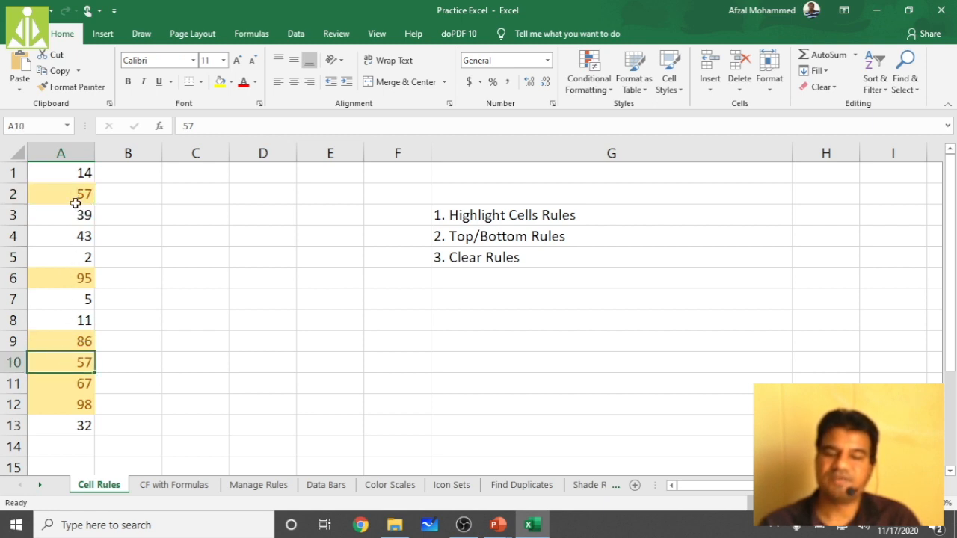
pyautogui.click(75, 199)
pyautogui.click(69, 358)
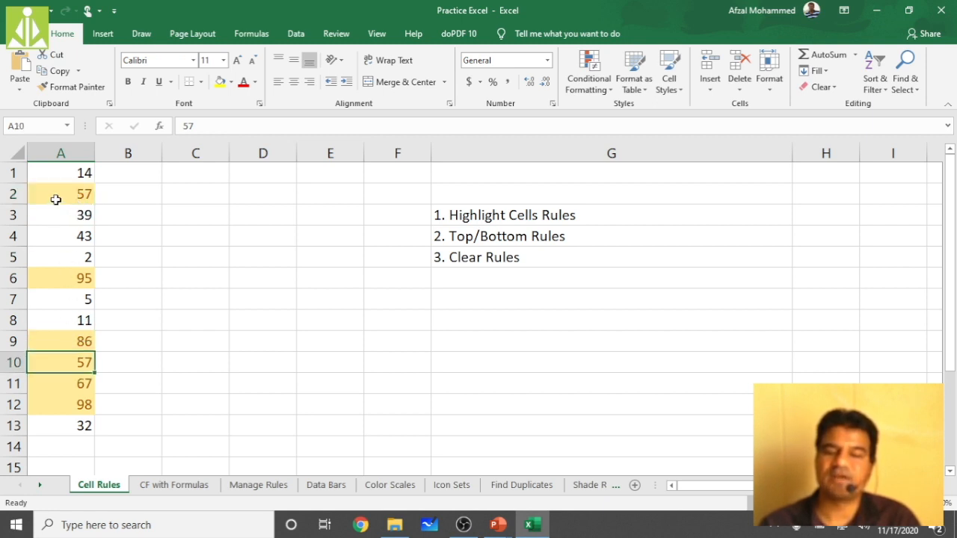
# Step: Change the value in cell A2 to 58
pyautogui.click(56, 200)
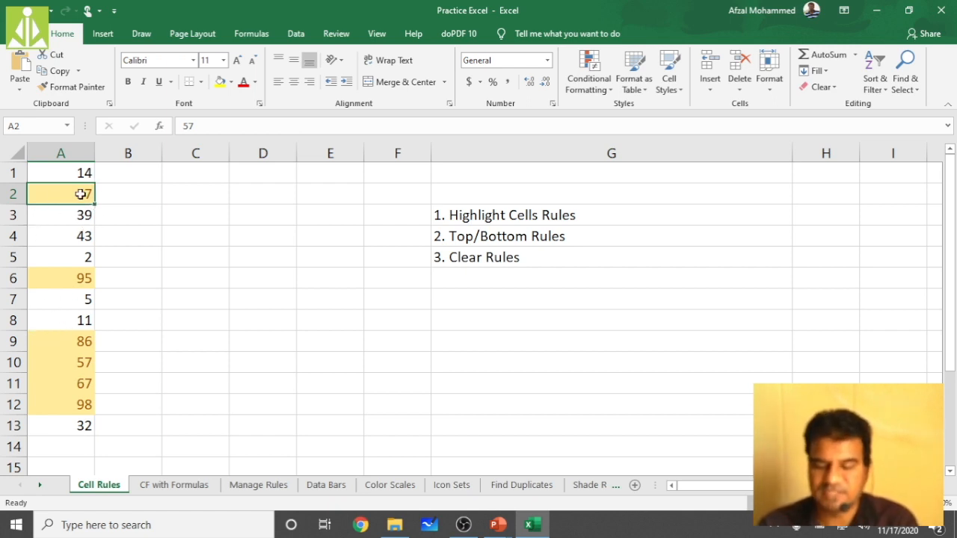
pyautogui.write('58')
pyautogui.press('Return')
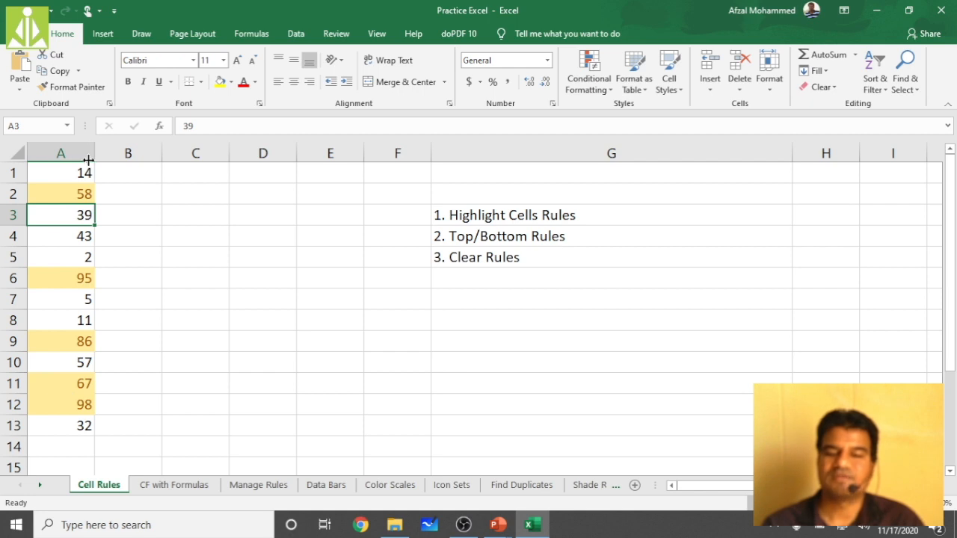
# Step: Apply a Bottom 10 Items rule to A1:A13 for 10 items with Light Red Fill with Dark Red Text
pyautogui.moveTo(77, 175); pyautogui.dragTo(77, 419)
pyautogui.click(591, 90)
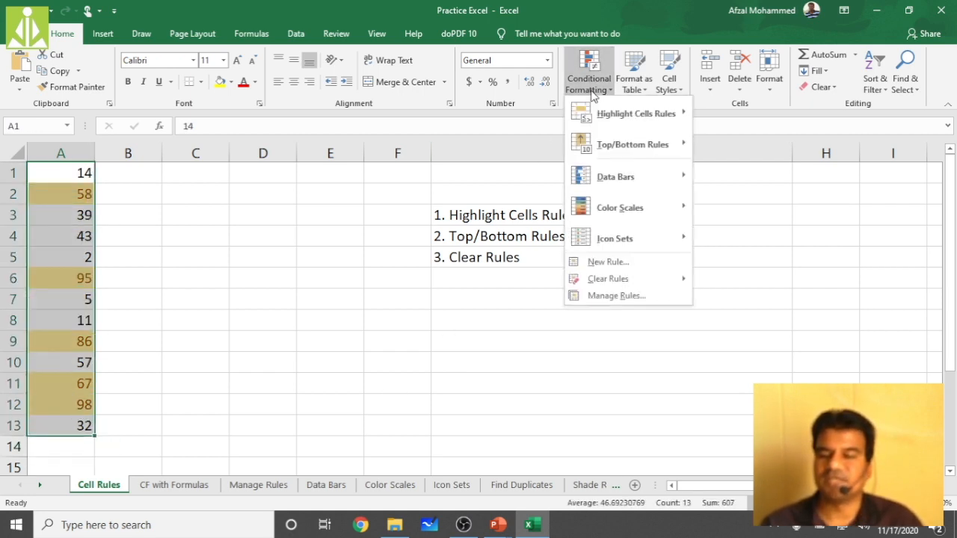
pyautogui.moveTo(627, 153)
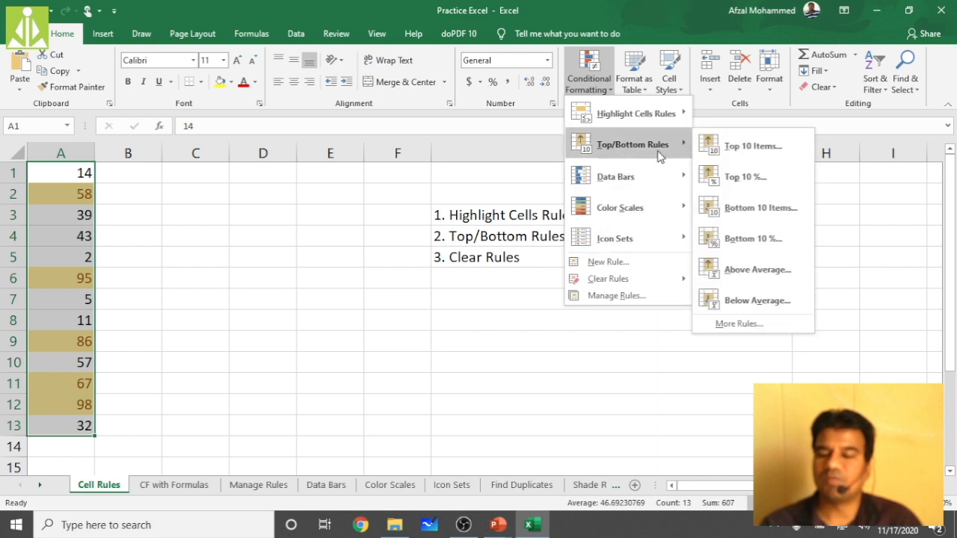
pyautogui.click(797, 209)
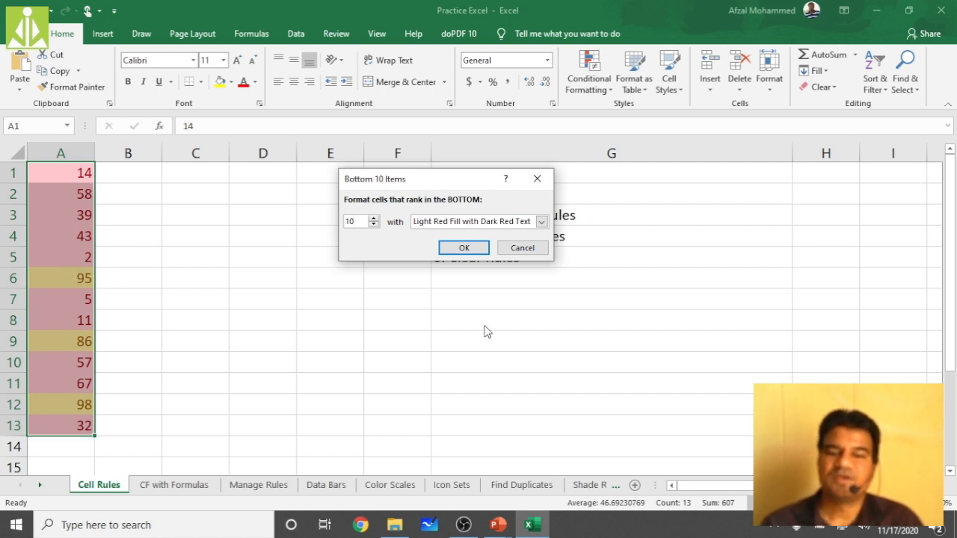
pyautogui.click(476, 248)
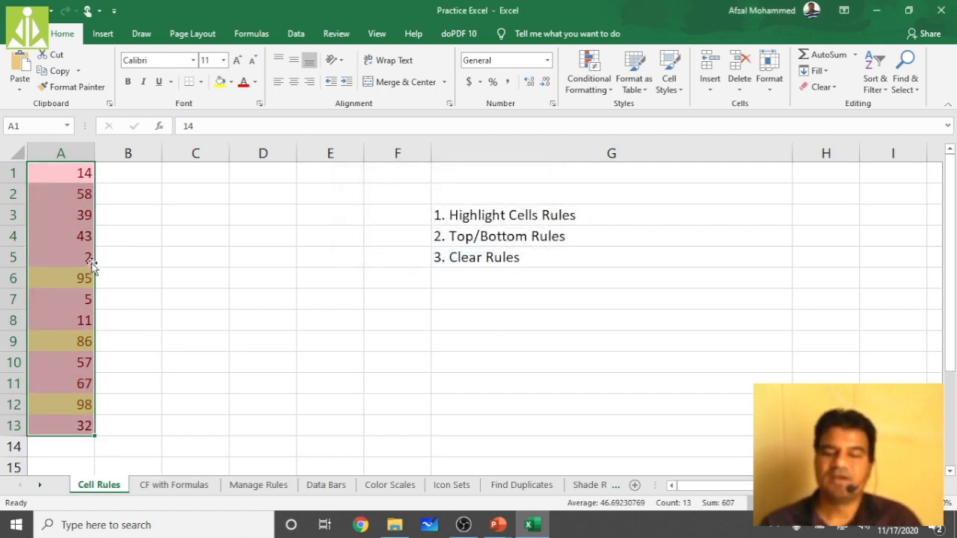
pyautogui.click(77, 220)
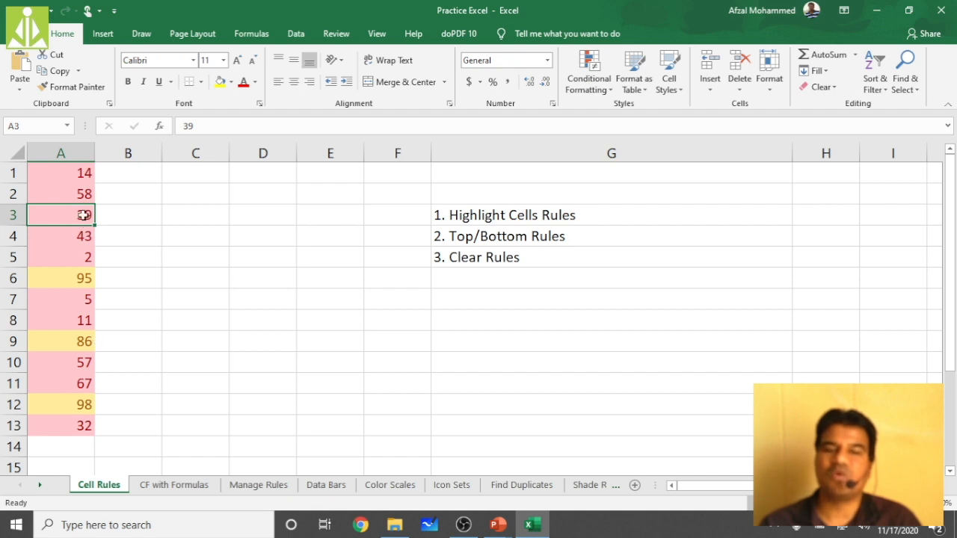
# Step: Clear all conditional formatting rules from A1:A13
pyautogui.moveTo(69, 175); pyautogui.dragTo(46, 428)
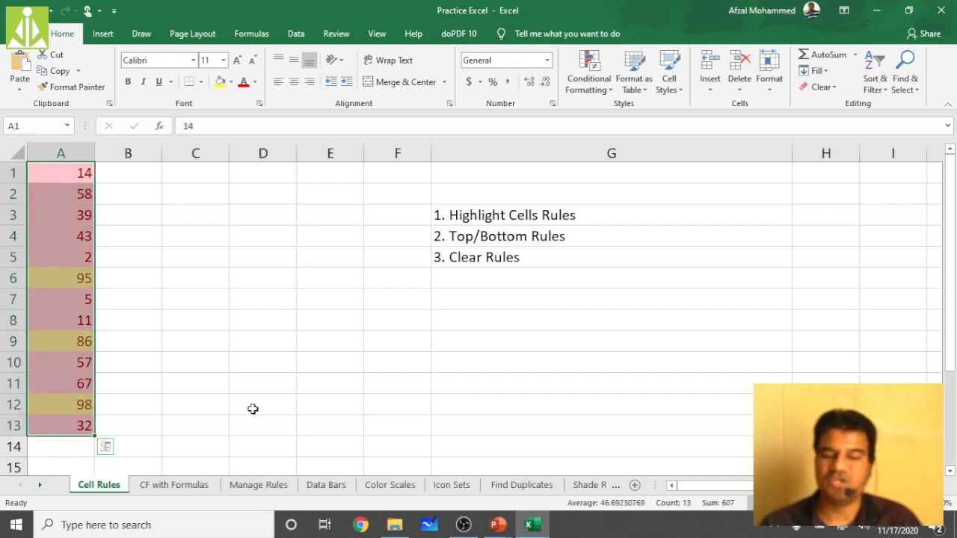
pyautogui.click(598, 84)
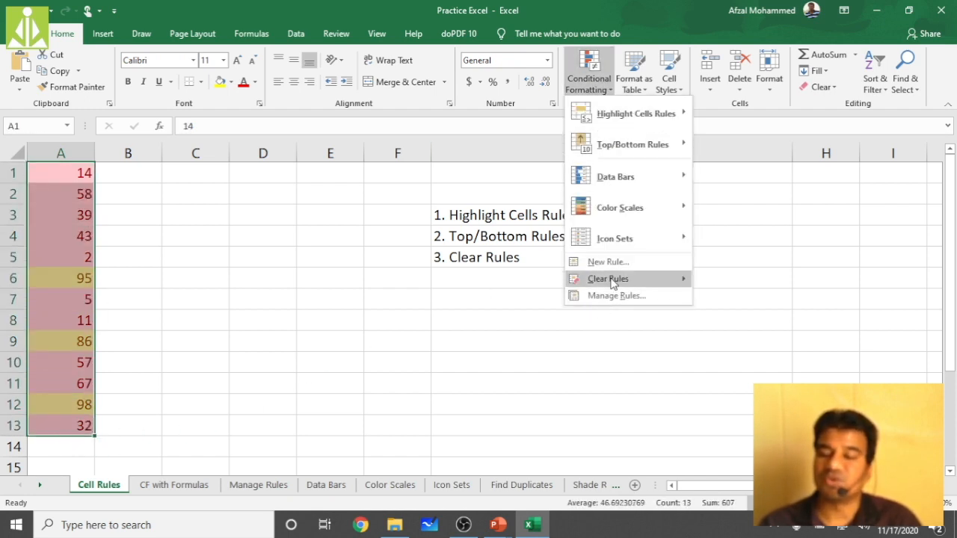
pyautogui.moveTo(612, 280)
pyautogui.click(752, 285)
pyautogui.click(324, 308)
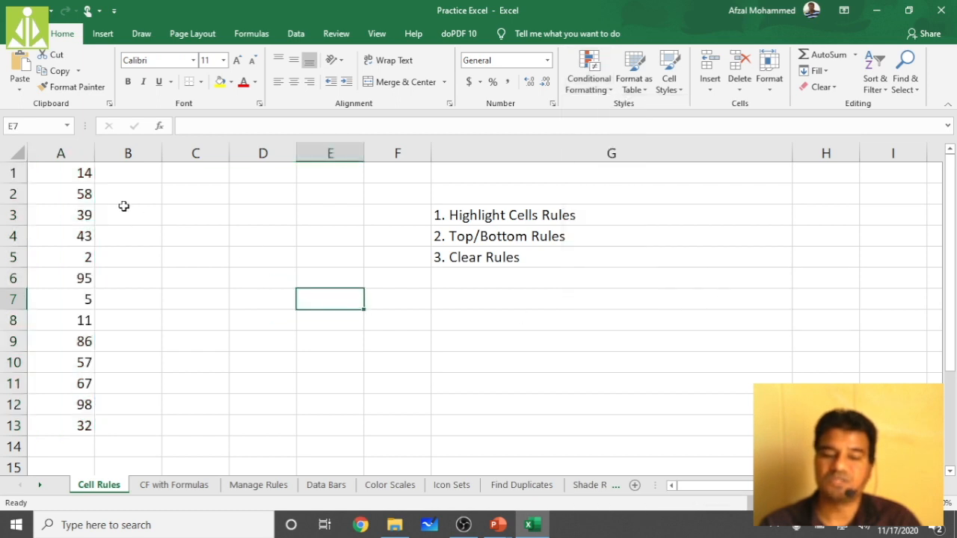
# Step: Apply a Bottom 10 Items rule to A1:A13 for the lowest 5 values, with Light Red Fill with Dark Red Text
pyautogui.moveTo(77, 175); pyautogui.dragTo(58, 422)
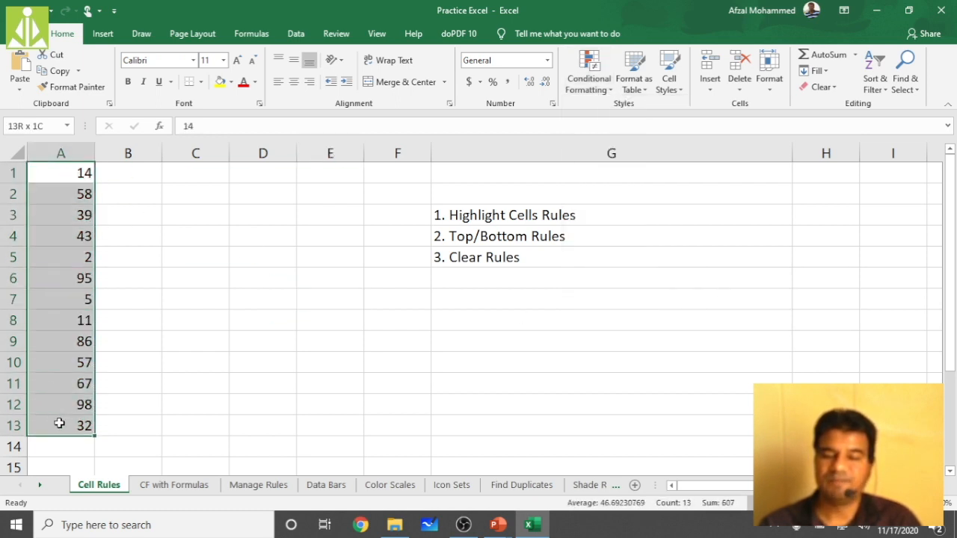
pyautogui.click(589, 78)
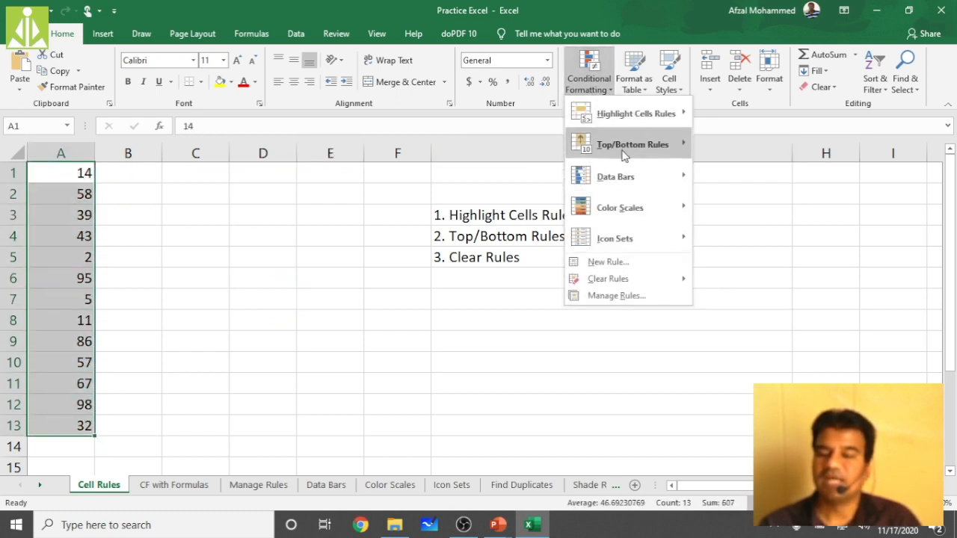
pyautogui.moveTo(607, 144)
pyautogui.click(757, 208)
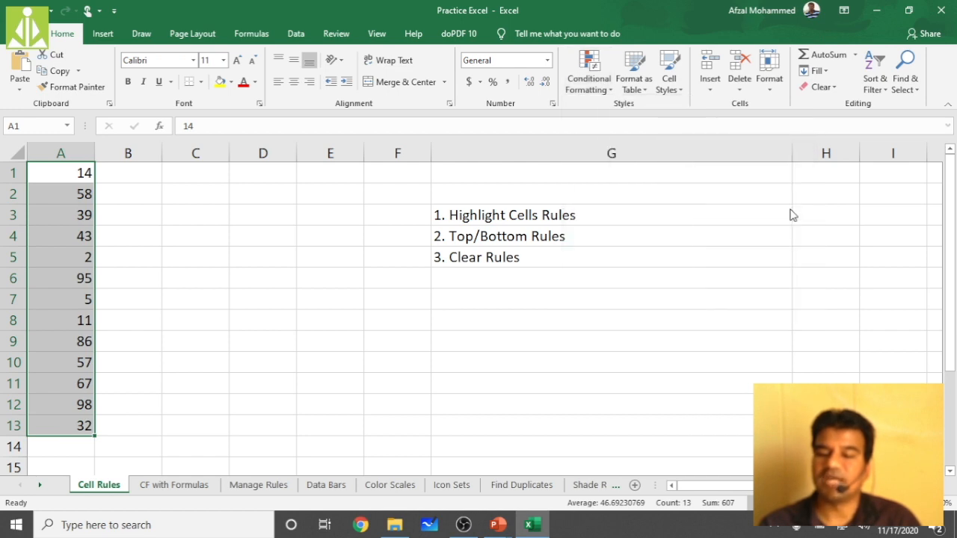
pyautogui.moveTo(359, 220); pyautogui.dragTo(343, 223)
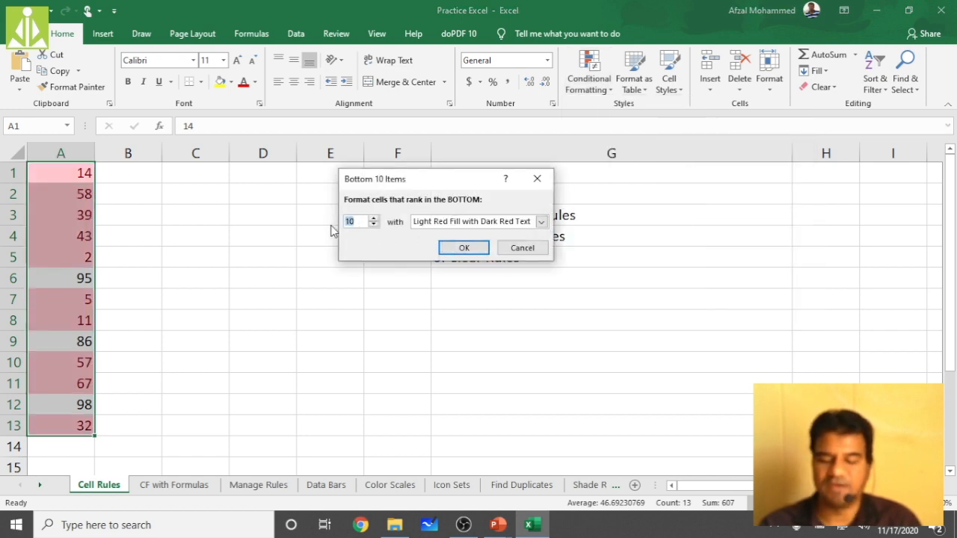
pyautogui.write('5')
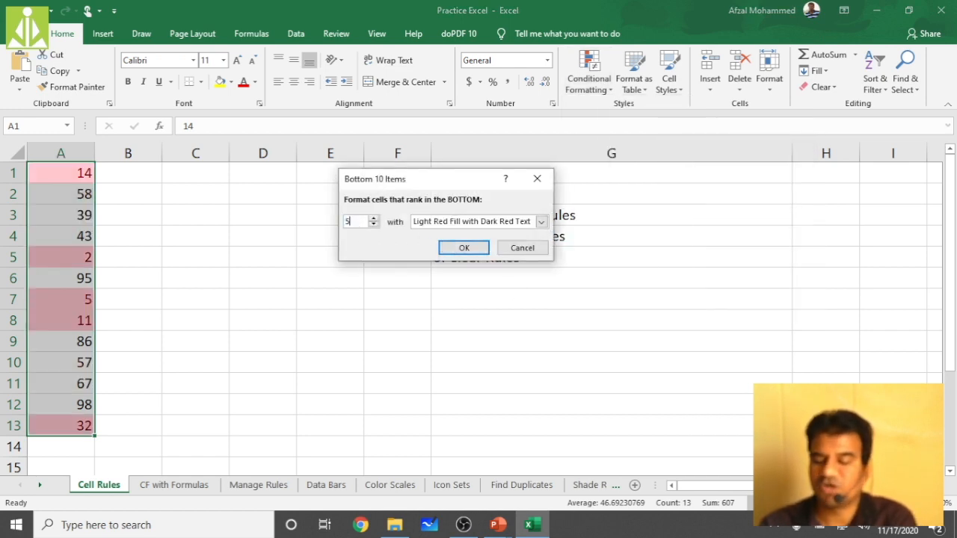
pyautogui.click(478, 249)
pyautogui.click(52, 343)
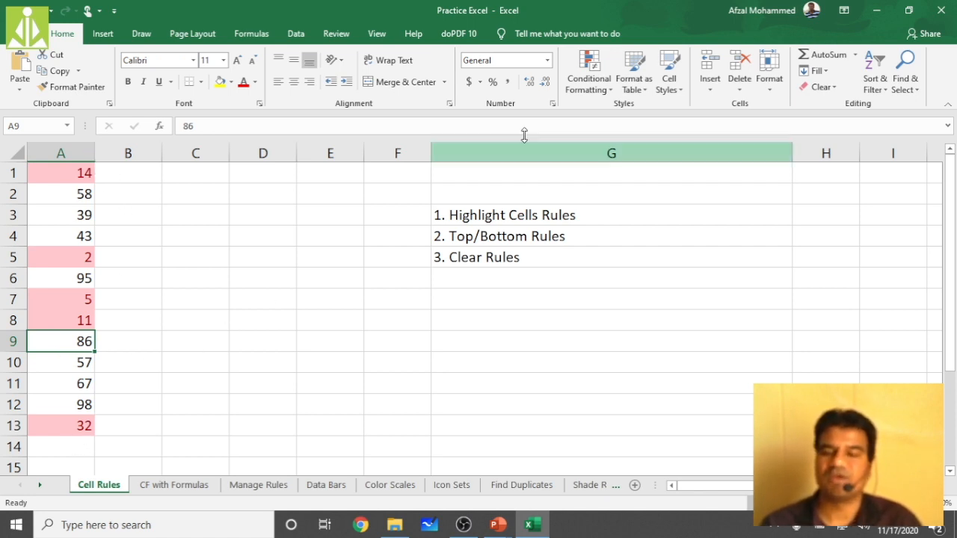
# Step: Review the available conditional formatting rule types and the topics listed in G3 and G4
pyautogui.click(589, 75)
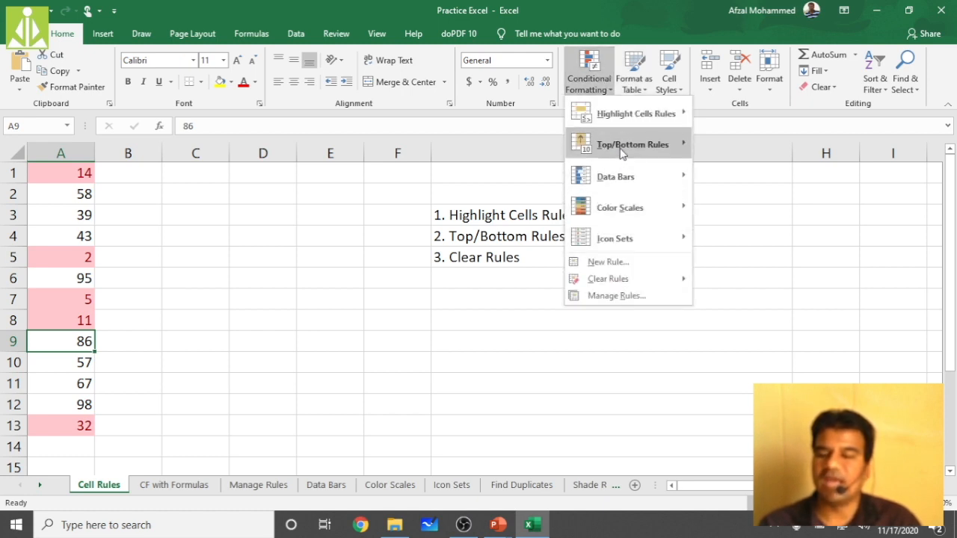
pyautogui.moveTo(622, 149)
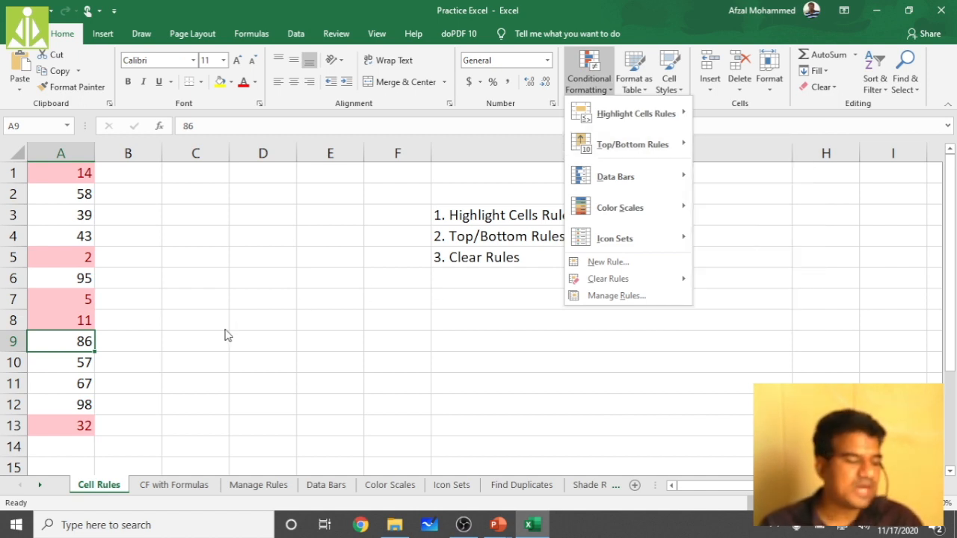
pyautogui.click(413, 271)
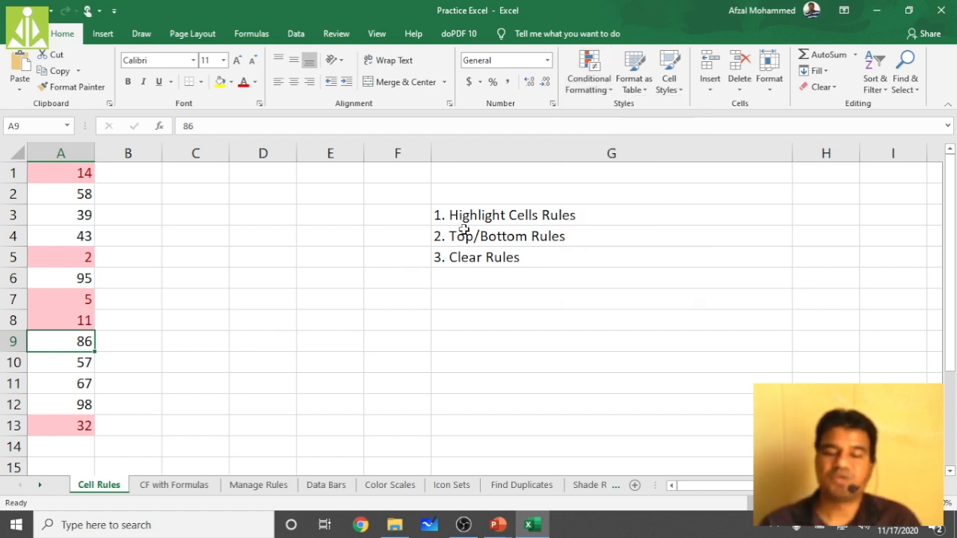
pyautogui.click(528, 215)
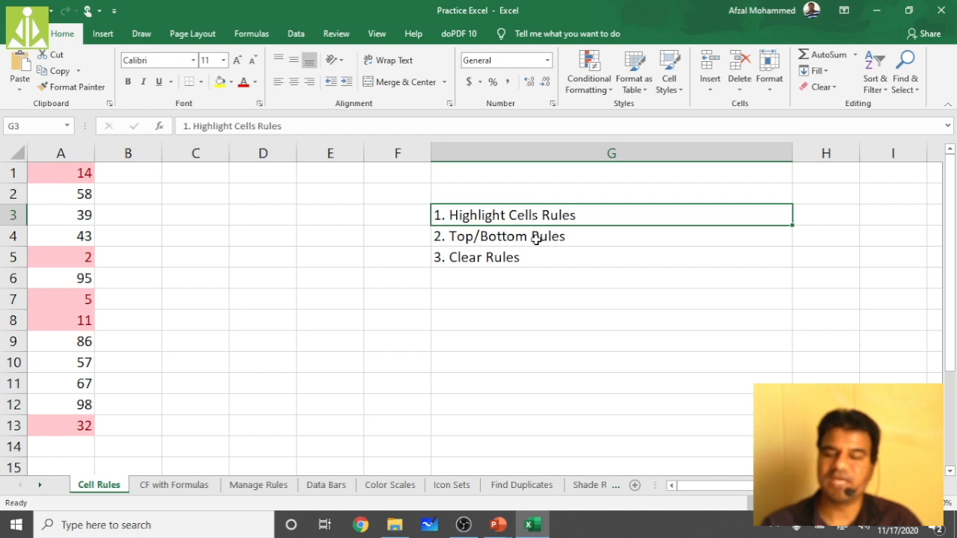
pyautogui.click(536, 239)
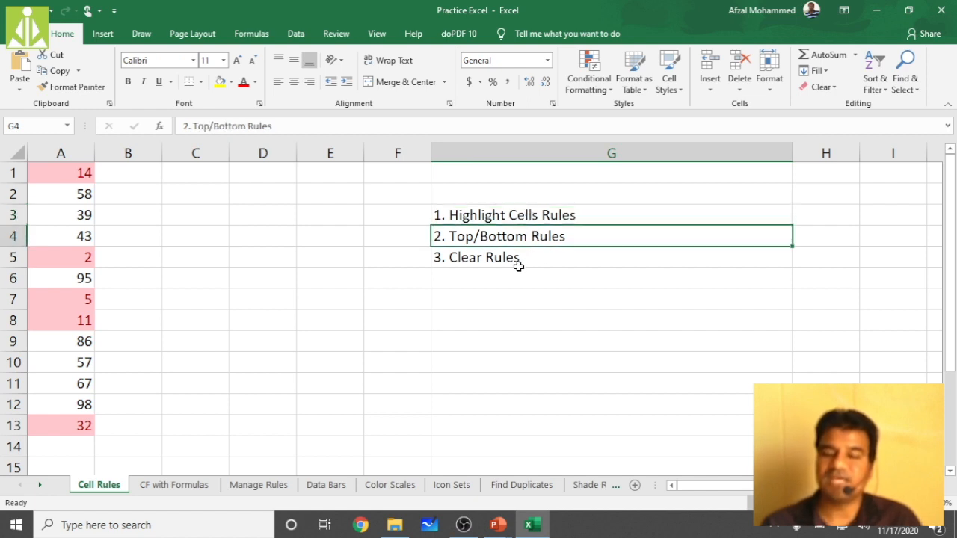
pyautogui.click(476, 261)
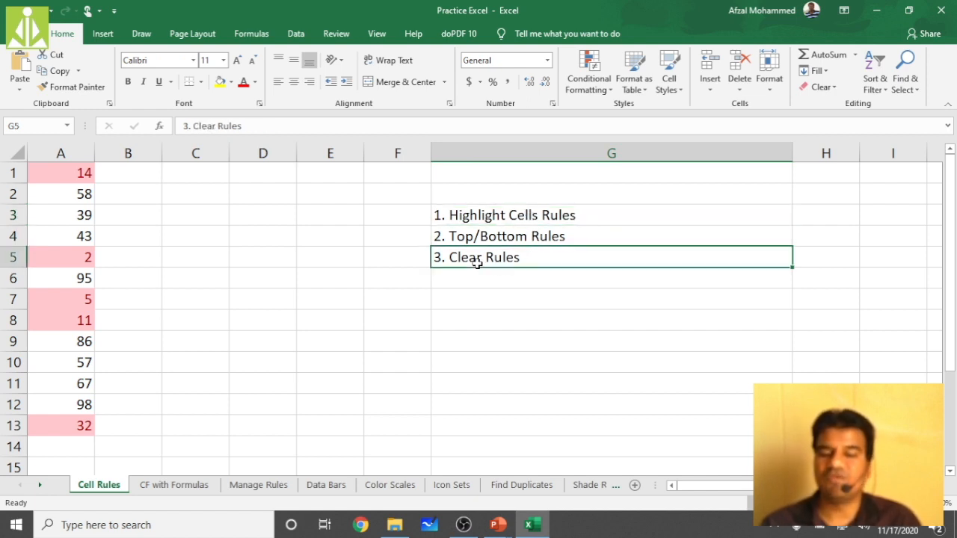
pyautogui.click(515, 216)
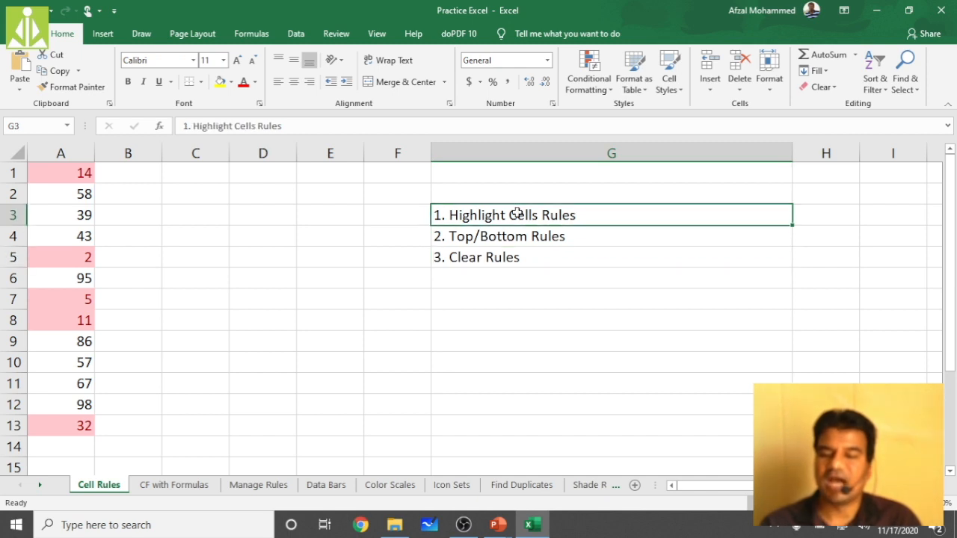
pyautogui.click(587, 88)
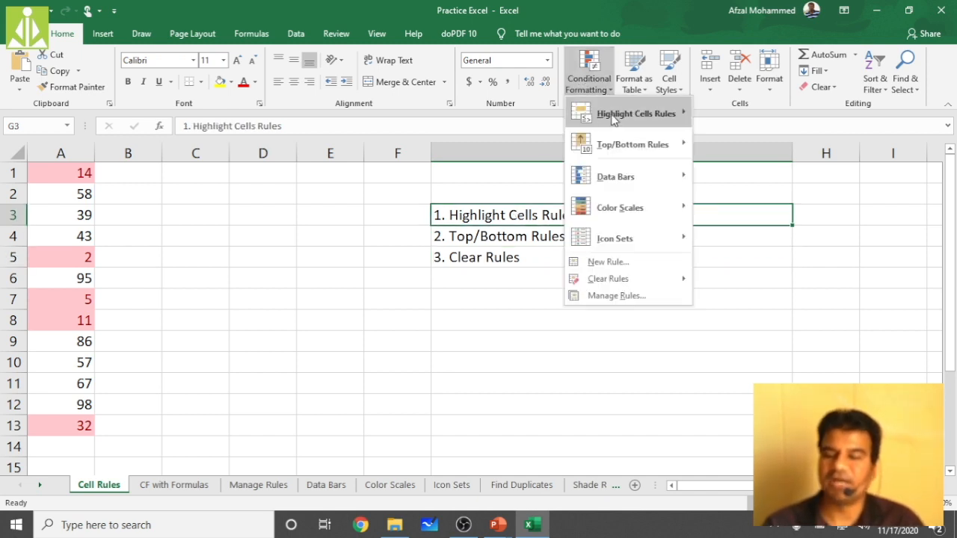
pyautogui.moveTo(664, 118)
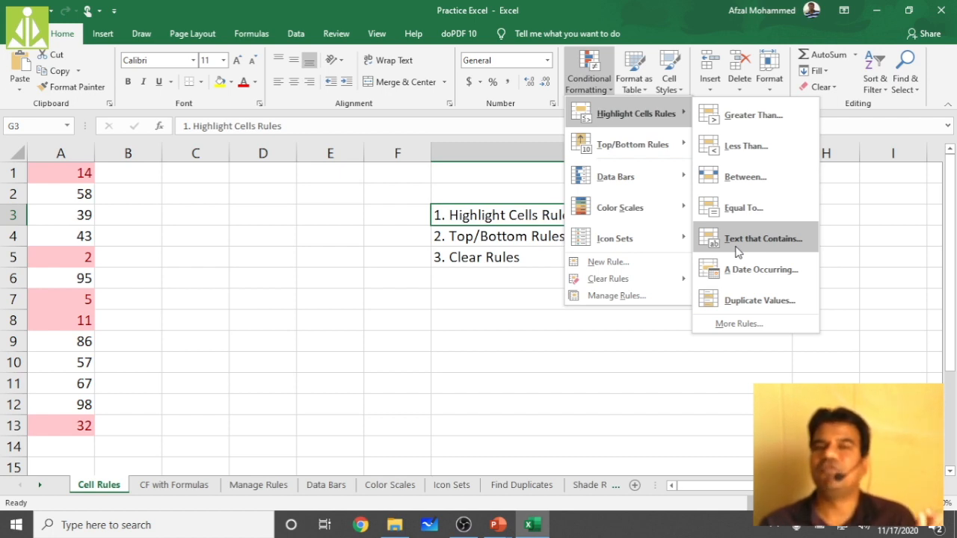
pyautogui.click(190, 225)
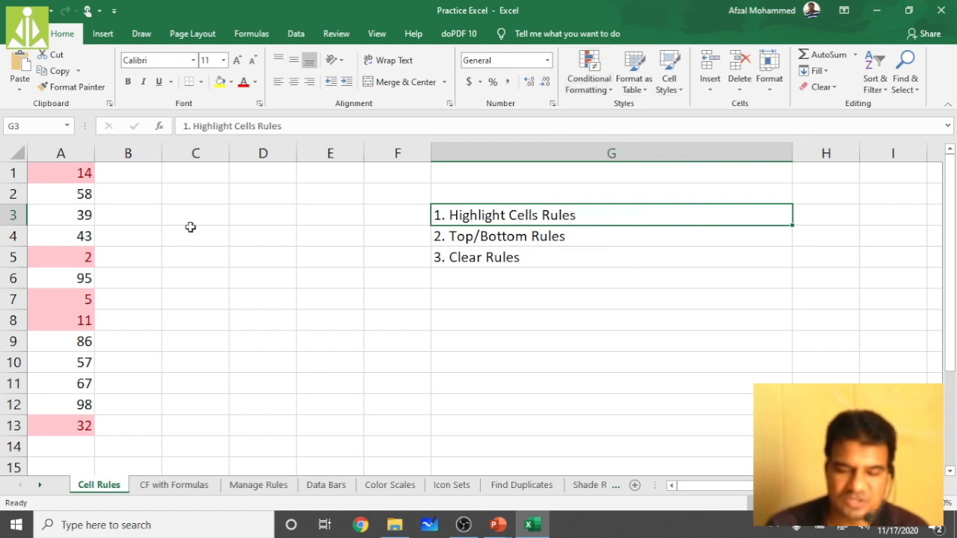
# Step: Enter the sample text abc in C4 and abc123 in C5
pyautogui.click(200, 247)
pyautogui.write('abc')
pyautogui.press('Return')
pyautogui.write('q')
pyautogui.press('BackSpace')
pyautogui.write('a')
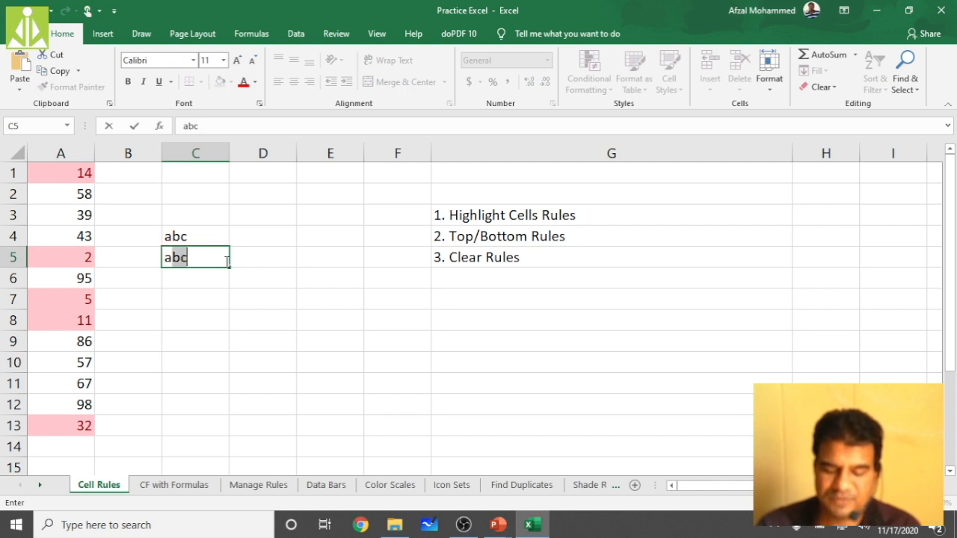
pyautogui.write('bc123')
pyautogui.press('Return')
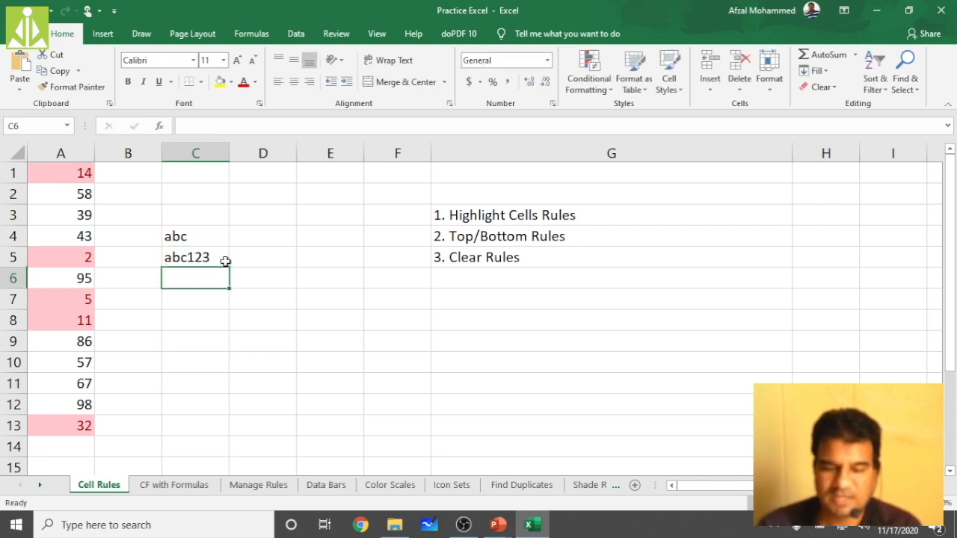
# Step: Fill C6 to C9 with the sample texts 12abc34, 123abc, 234wxyz and wxyz
pyautogui.write('12abc34')
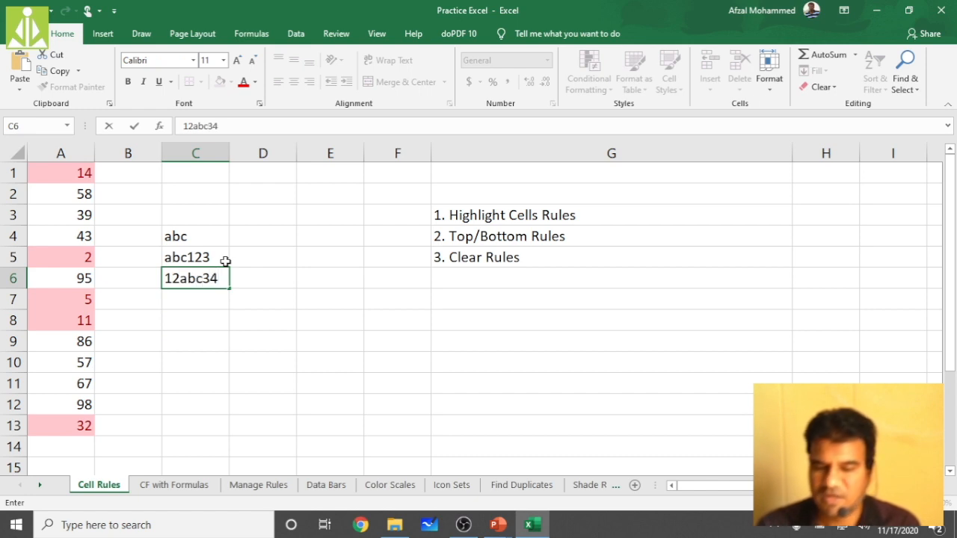
pyautogui.press('Return')
pyautogui.write('12')
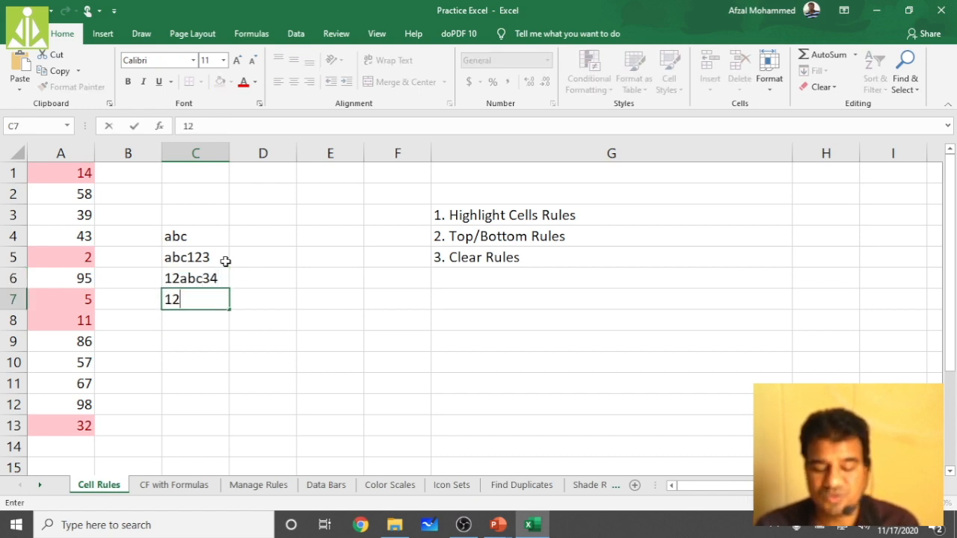
pyautogui.write('3abc')
pyautogui.press('Return')
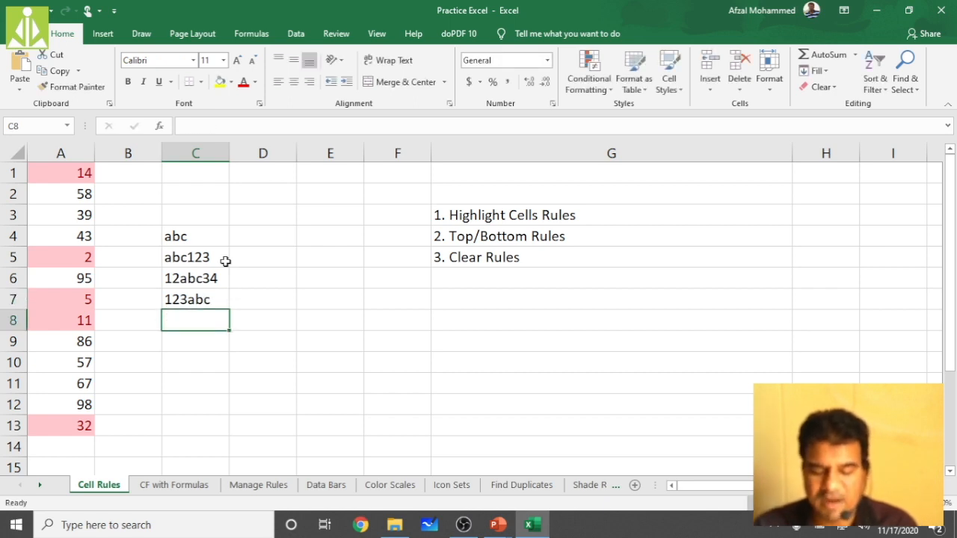
pyautogui.write('234wx')
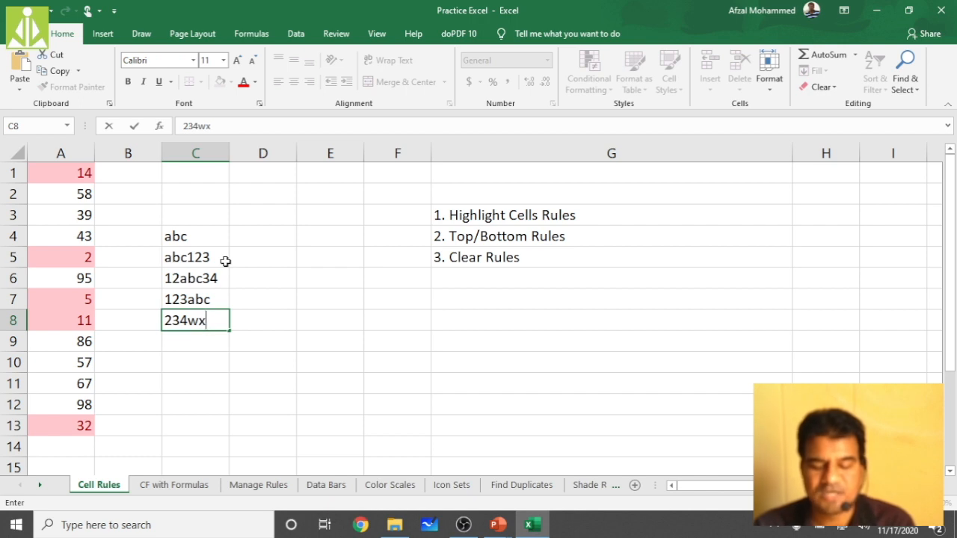
pyautogui.write('yz')
pyautogui.press('Return')
pyautogui.write('wxy')
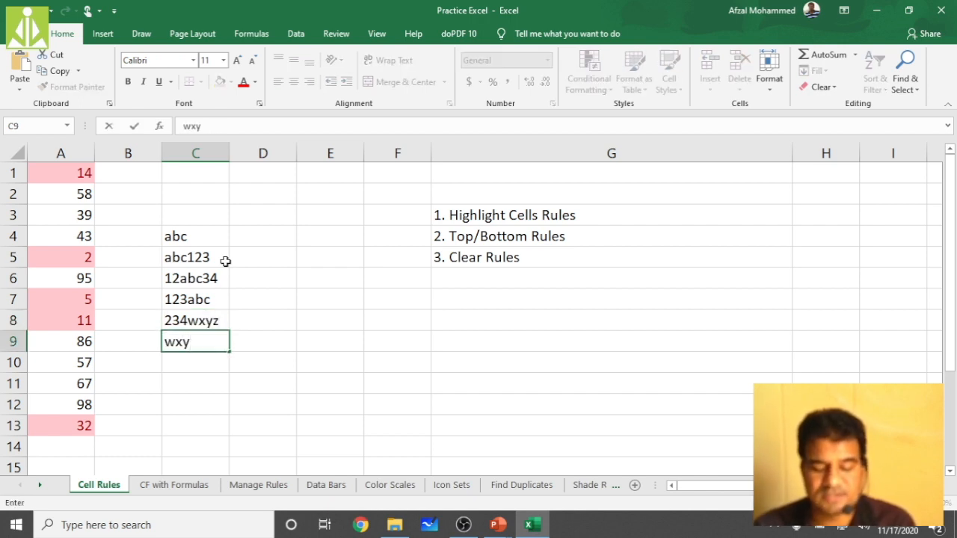
pyautogui.write('z')
pyautogui.press('Return')
# Step: Apply a Text That Contains rule to C4:C9 for the text abc, with Light Red Fill with Dark Red Text
pyautogui.moveTo(202, 231); pyautogui.dragTo(196, 338)
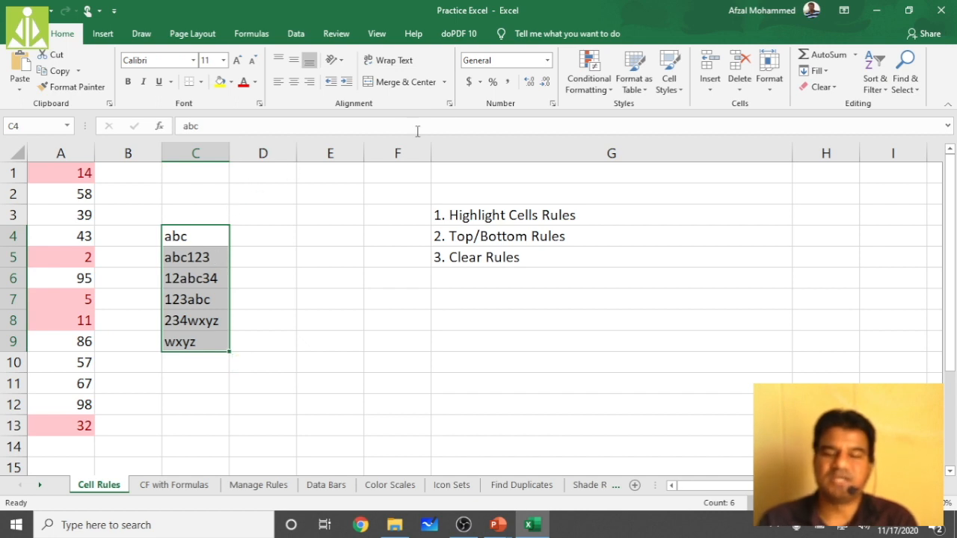
pyautogui.click(588, 84)
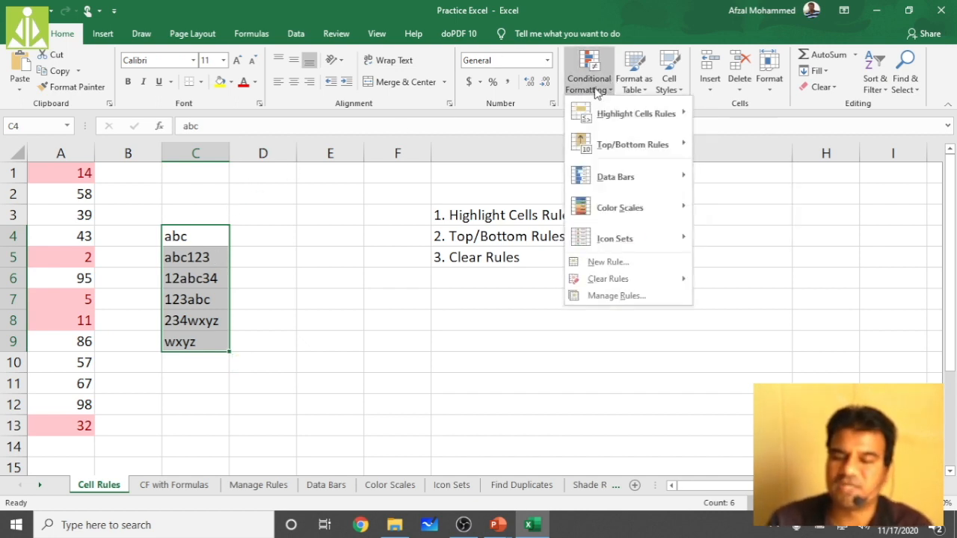
pyautogui.moveTo(604, 112)
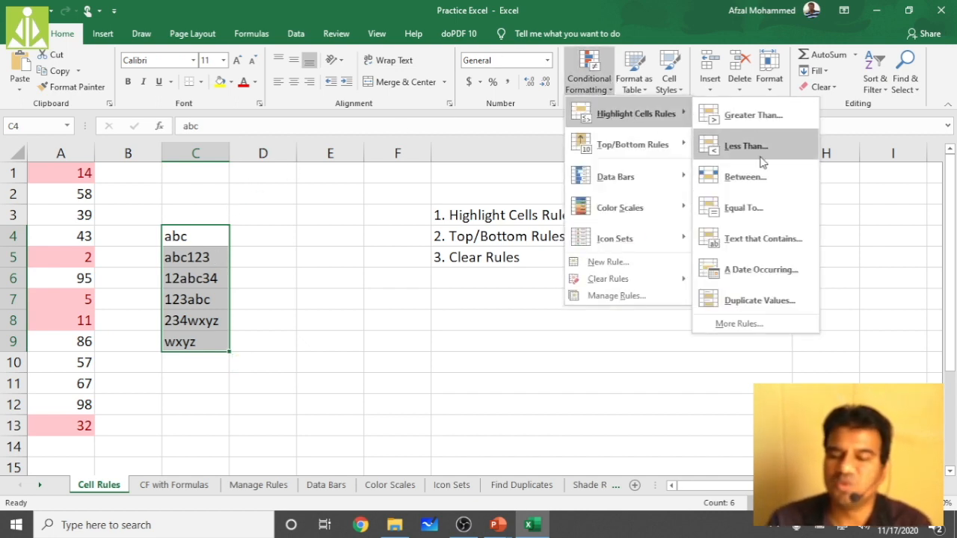
pyautogui.click(778, 239)
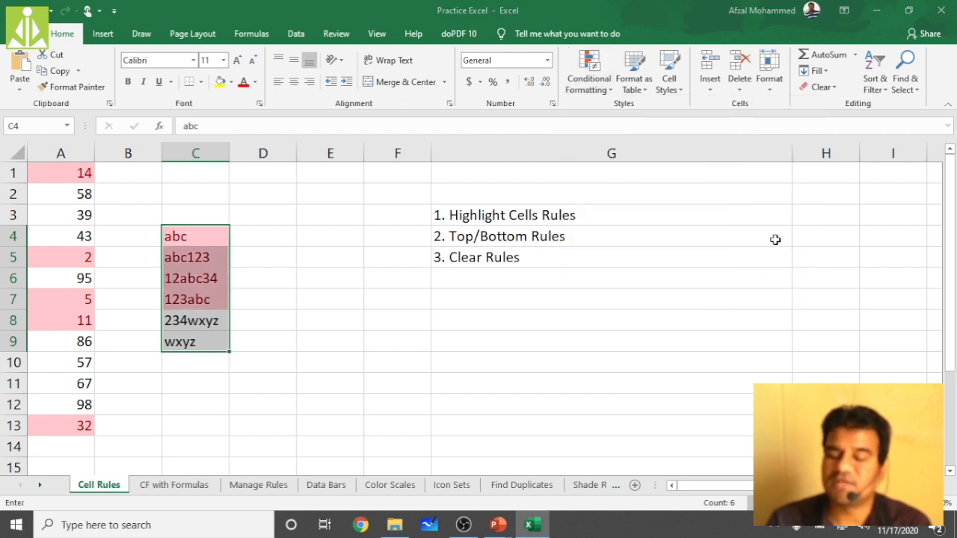
pyautogui.click(289, 238)
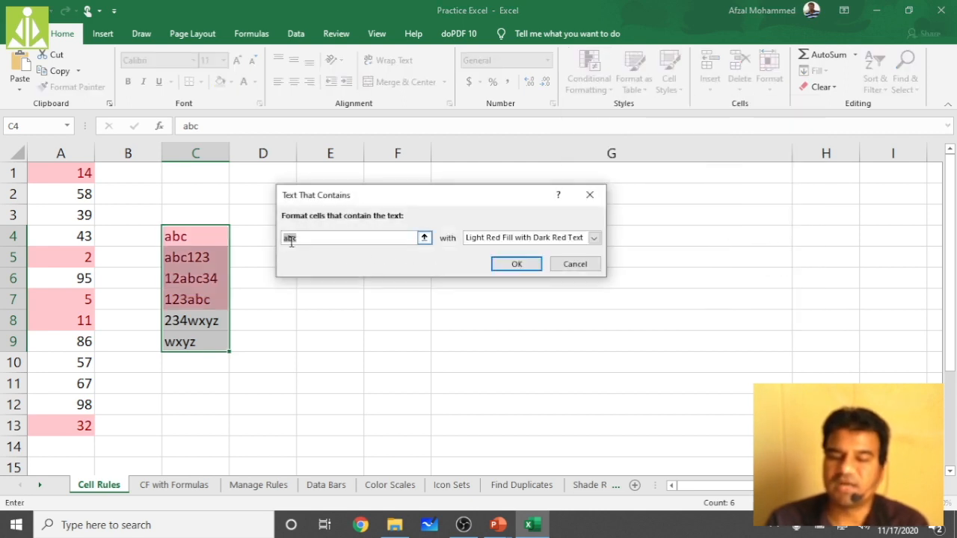
pyautogui.doubleClick(290, 238)
pyautogui.write('ab')
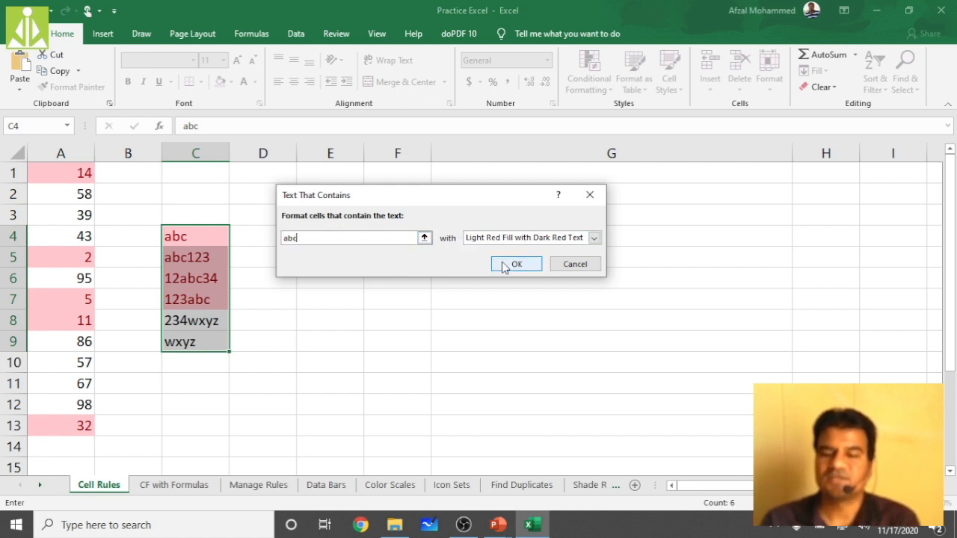
pyautogui.click(504, 266)
pyautogui.click(213, 238)
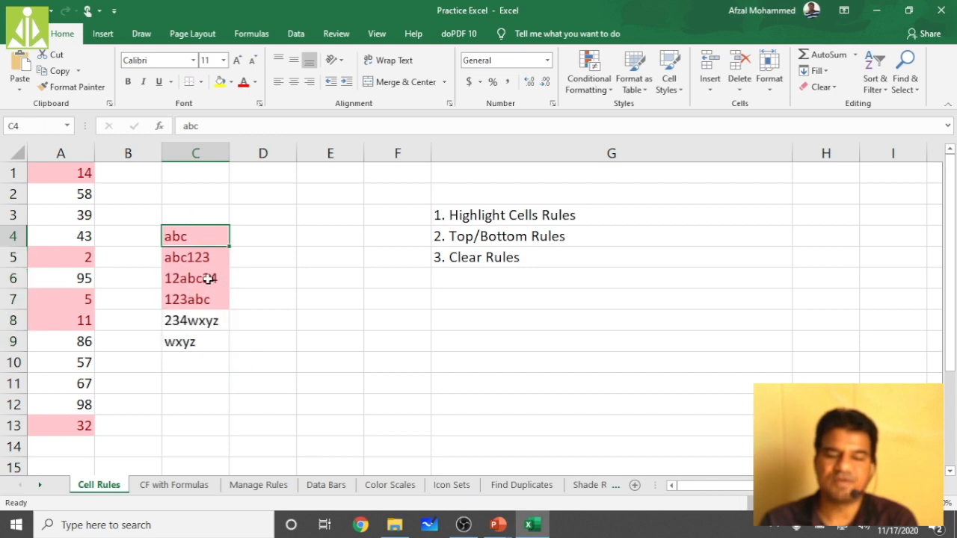
pyautogui.click(211, 299)
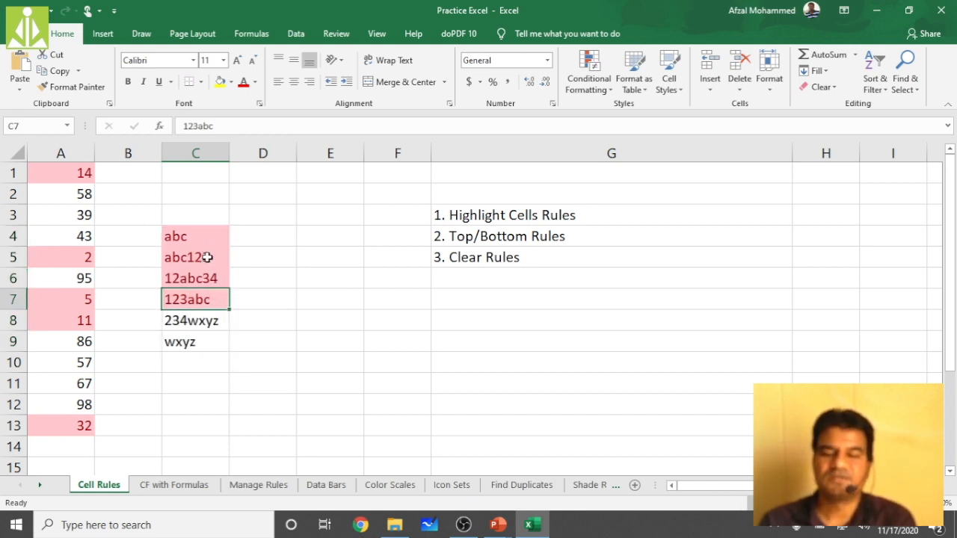
pyautogui.click(589, 71)
pyautogui.moveTo(636, 114)
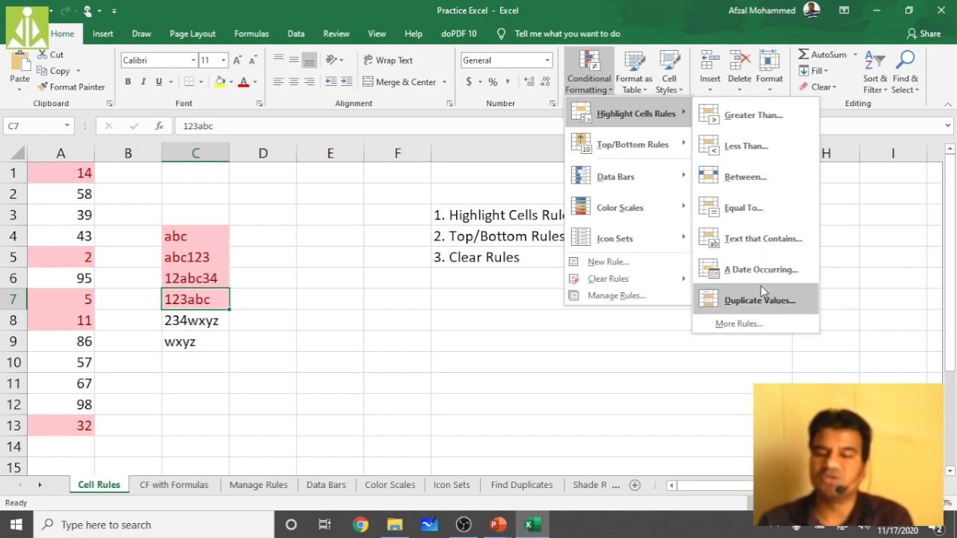
pyautogui.moveTo(644, 144)
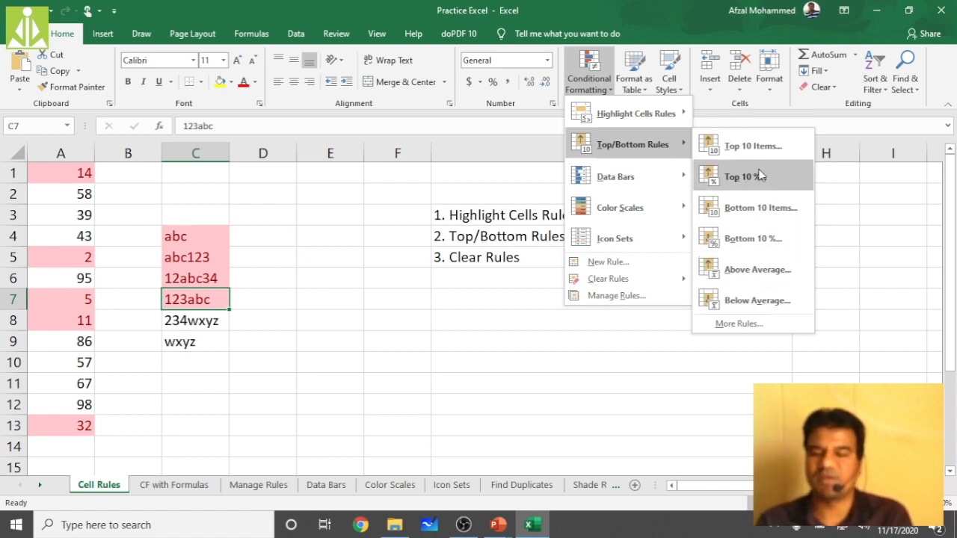
pyautogui.click(366, 329)
pyautogui.click(495, 262)
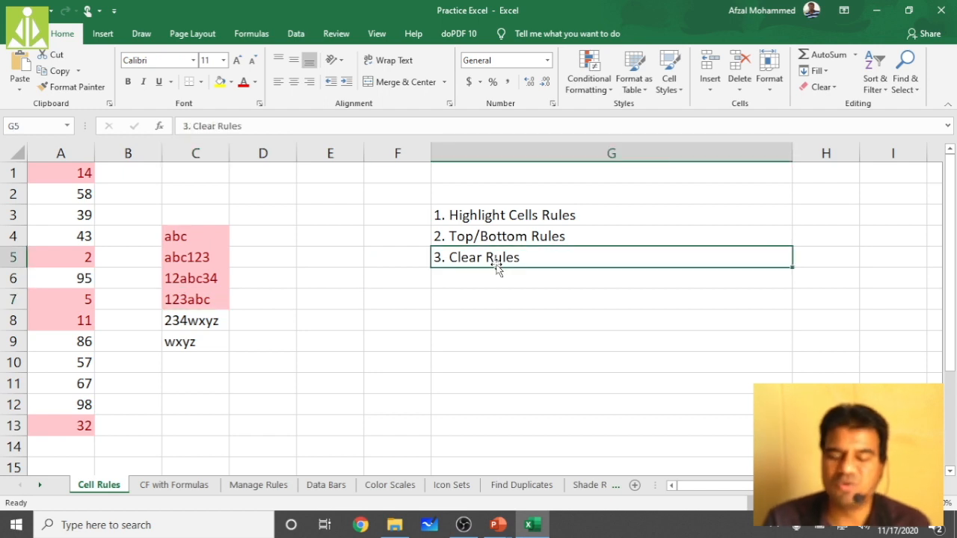
# Step: Open the CF with Formulas sheet and select the number range A1:E5
pyautogui.click(158, 486)
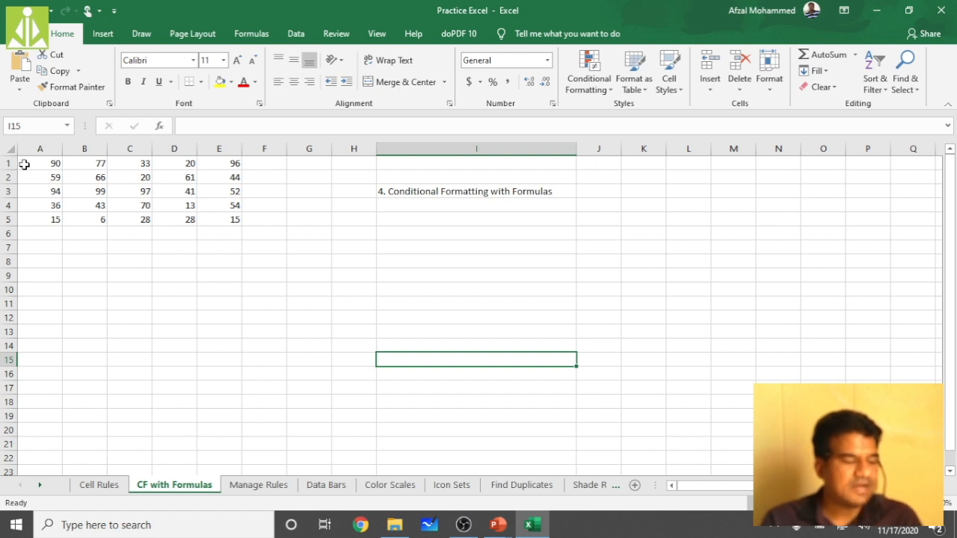
pyautogui.moveTo(32, 163); pyautogui.dragTo(235, 219)
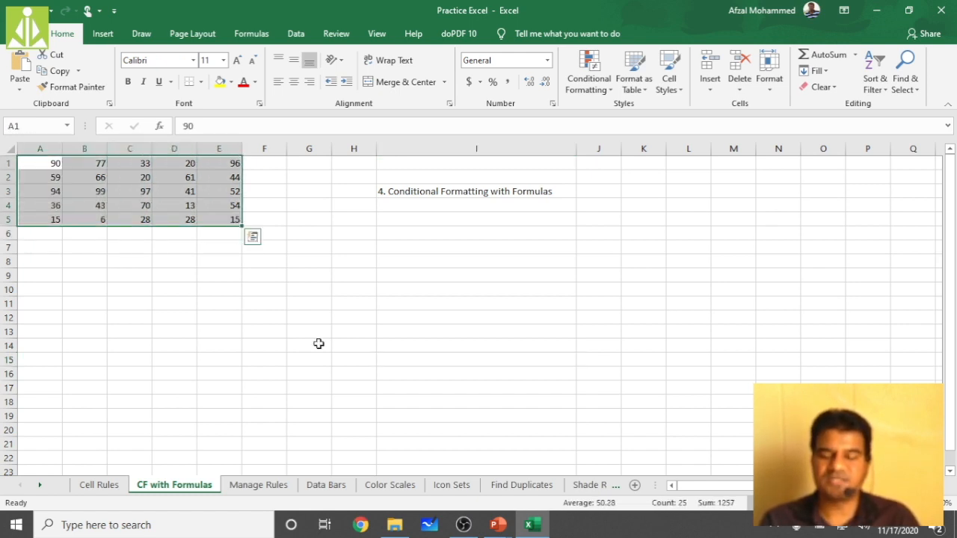
pyautogui.keyDown('ctrl'); pyautogui.scroll(7, 167, 227); pyautogui.keyUp('ctrl')
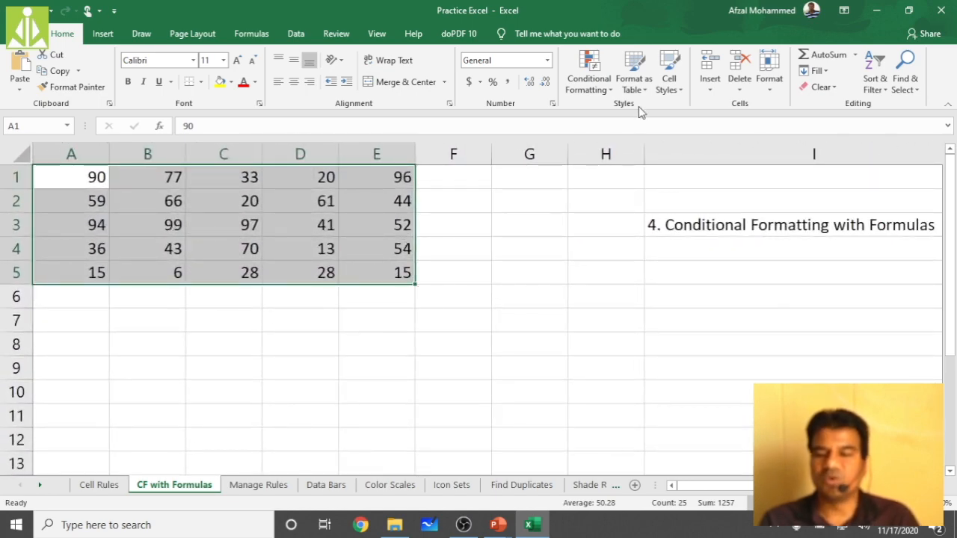
pyautogui.click(588, 80)
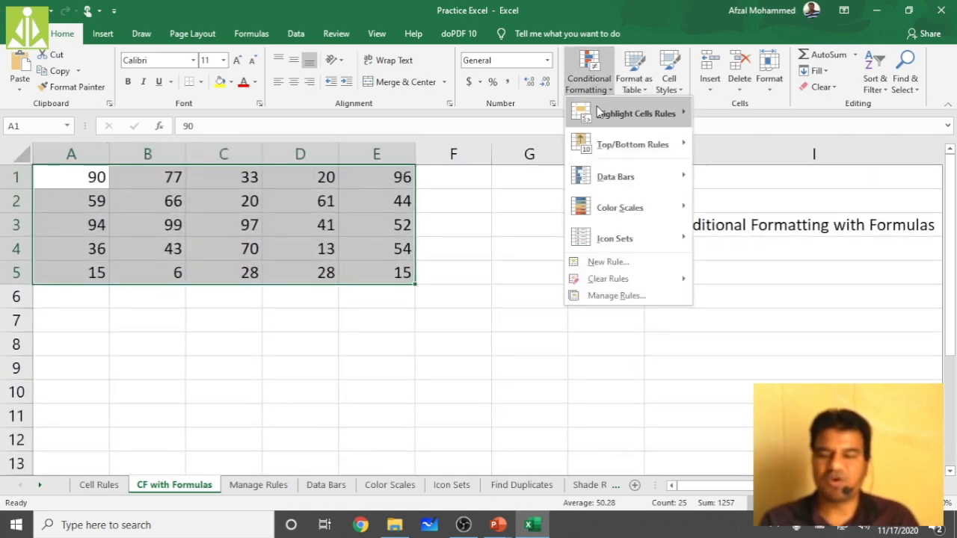
pyautogui.click(608, 263)
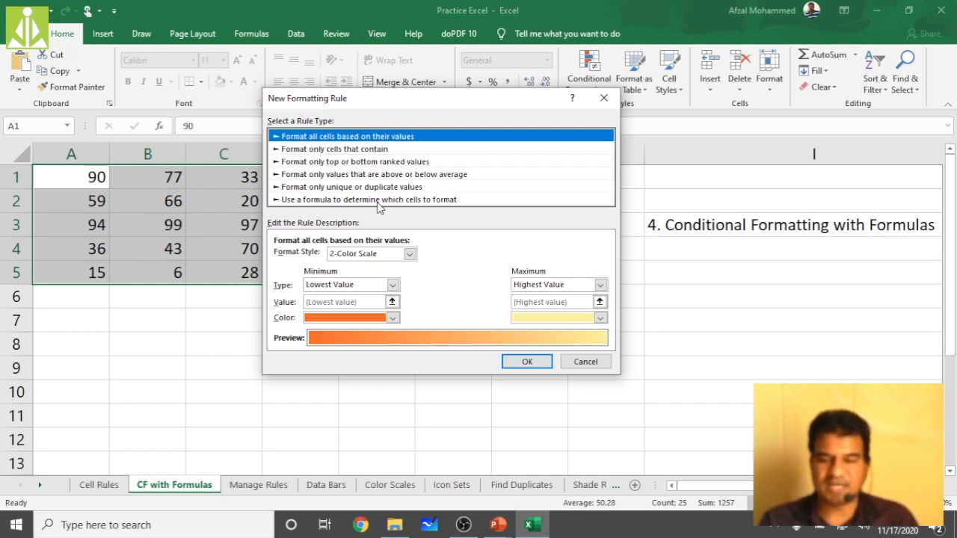
pyautogui.click(368, 200)
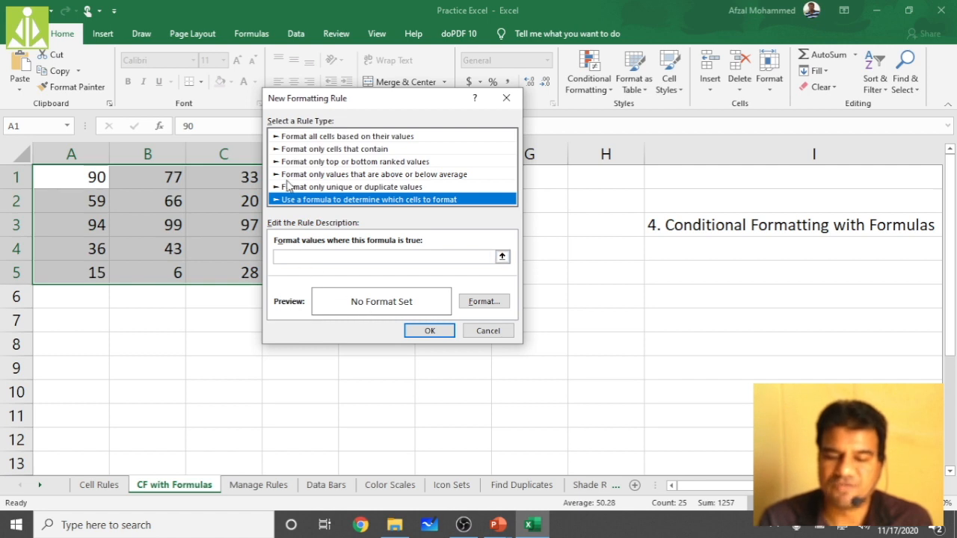
pyautogui.click(490, 331)
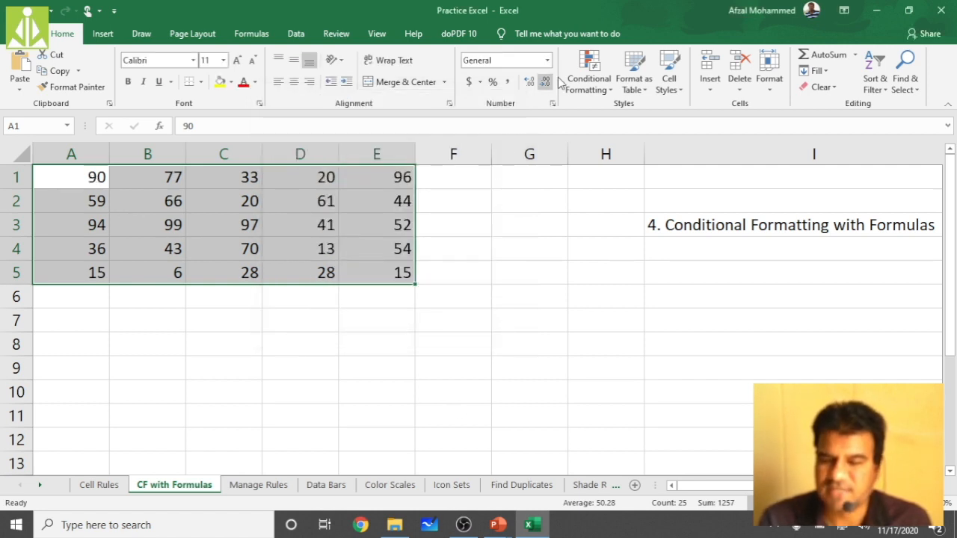
pyautogui.click(589, 80)
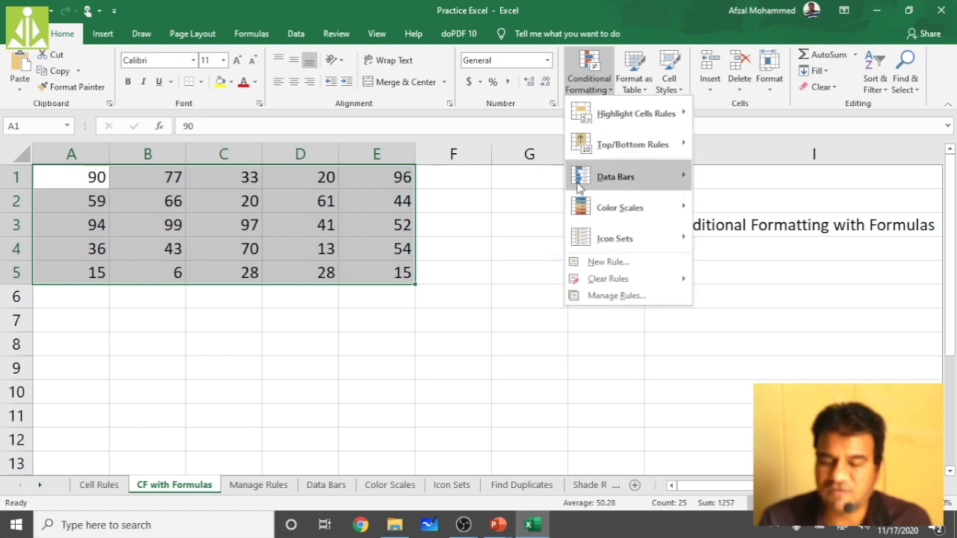
pyautogui.click(605, 262)
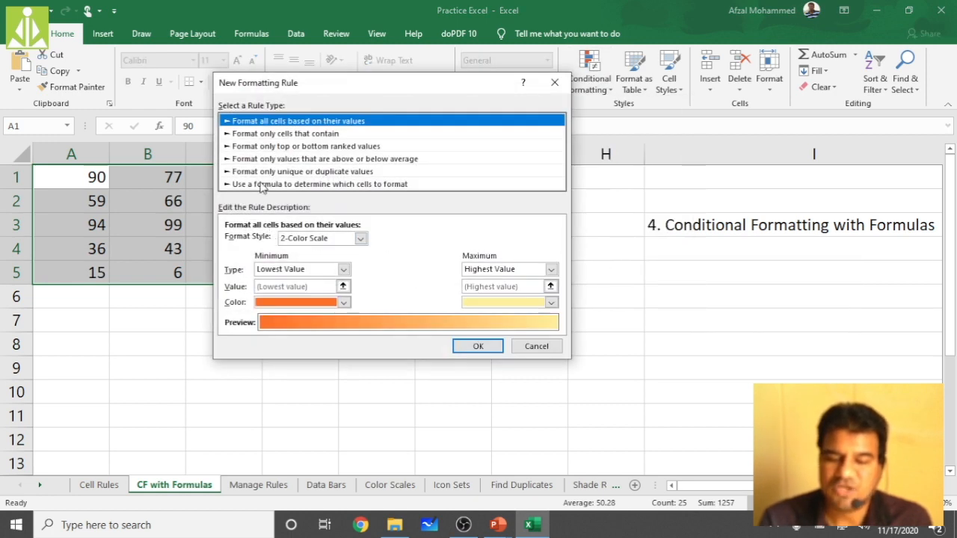
pyautogui.click(262, 184)
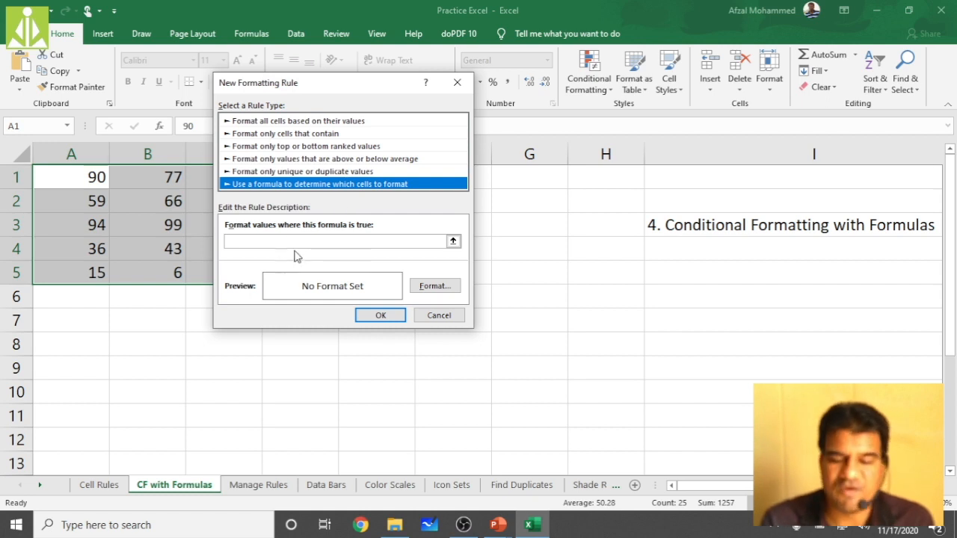
pyautogui.click(441, 317)
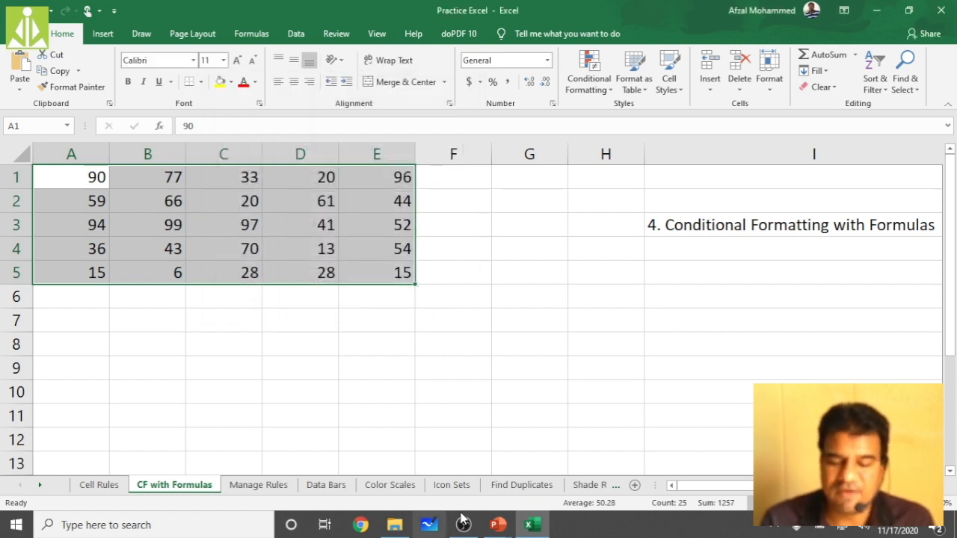
# Step: Switch to the PowerPoint slide show, advance to the Conditional Formatting with Formulas slide, and return to the Excel workbook
pyautogui.moveTo(498, 525)
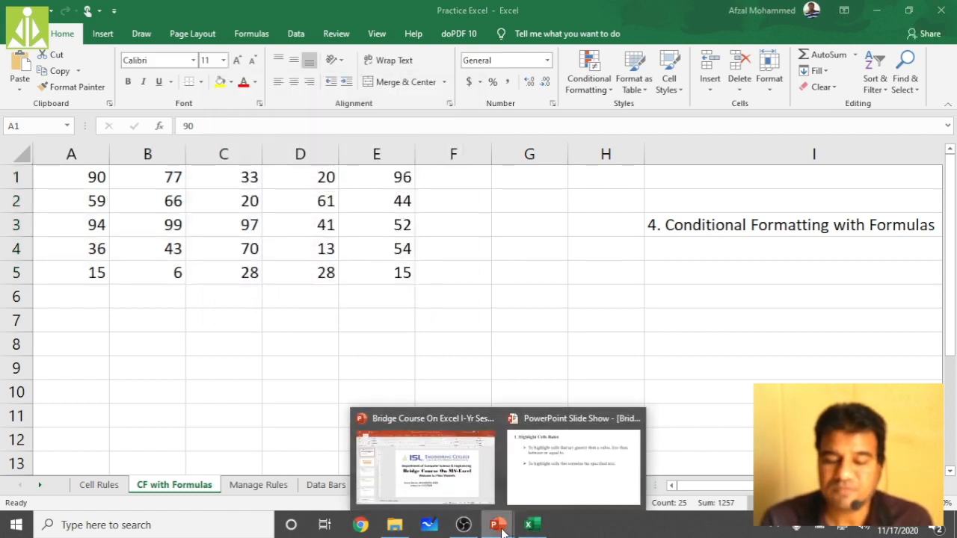
pyautogui.click(545, 490)
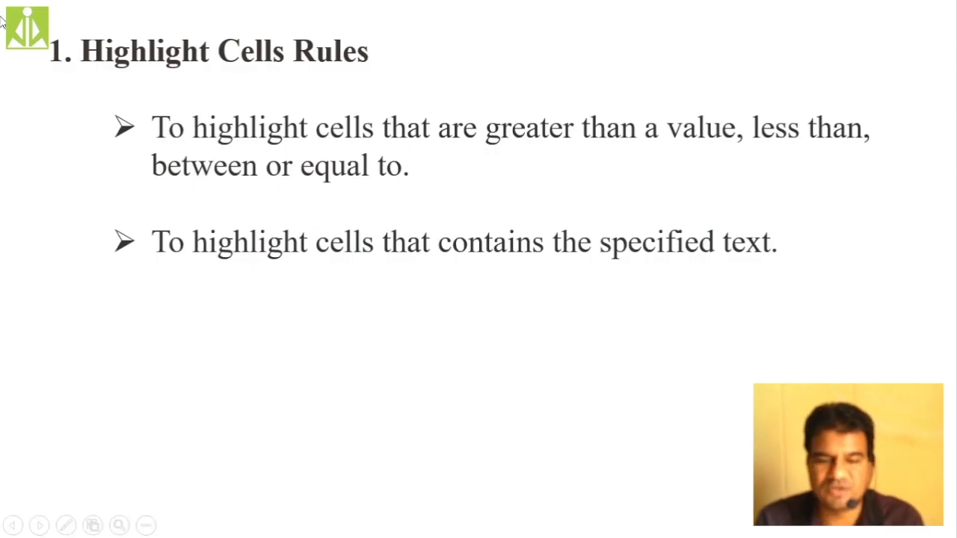
pyautogui.click(279, 81)
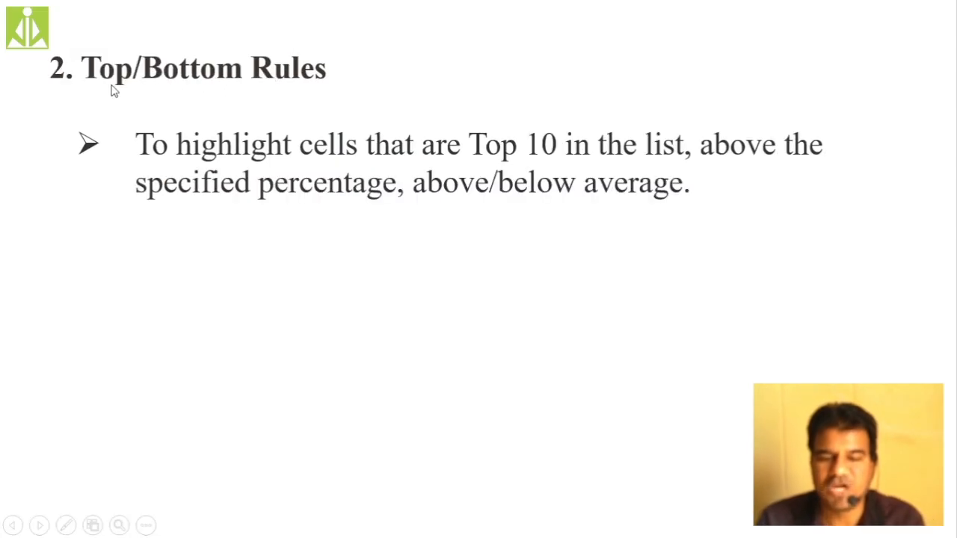
pyautogui.click(307, 107)
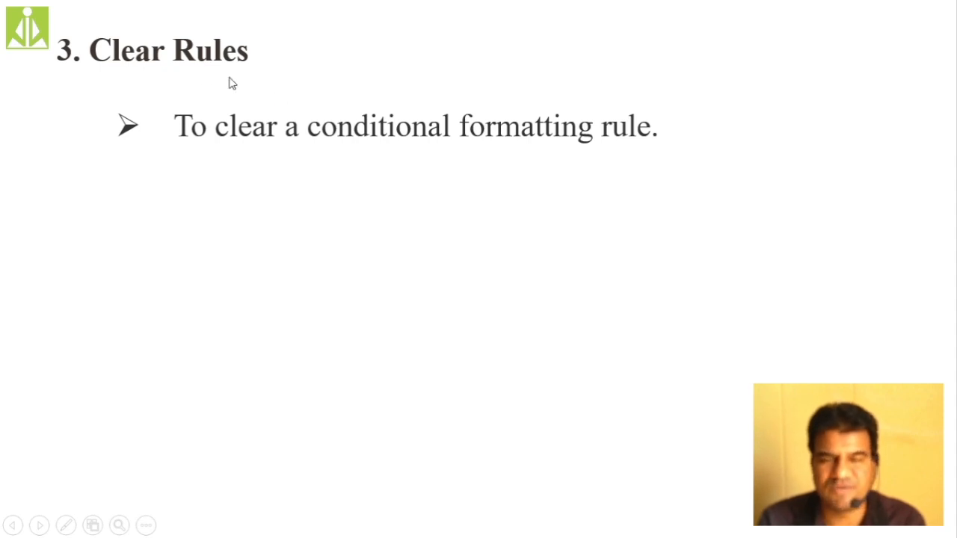
pyautogui.click(215, 97)
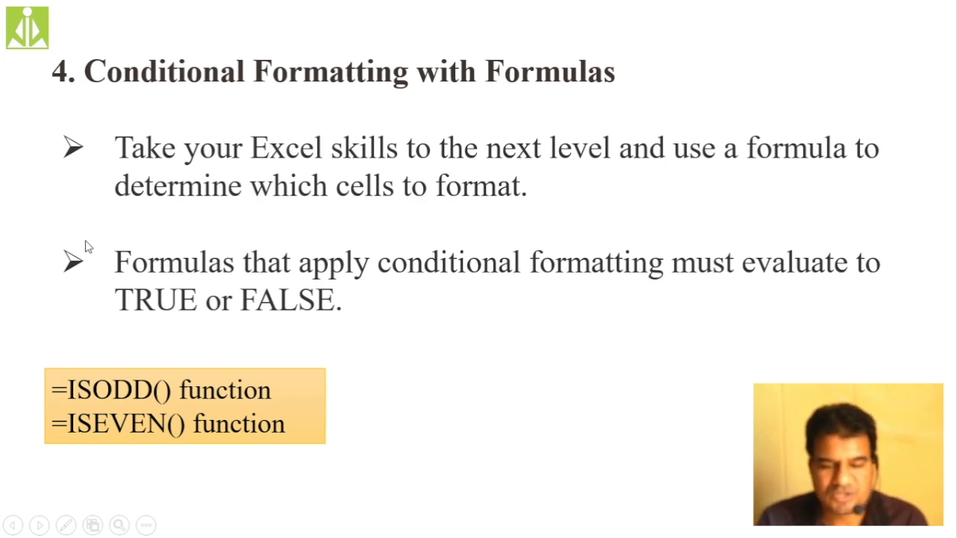
pyautogui.hotkey('alt', 'Tab')
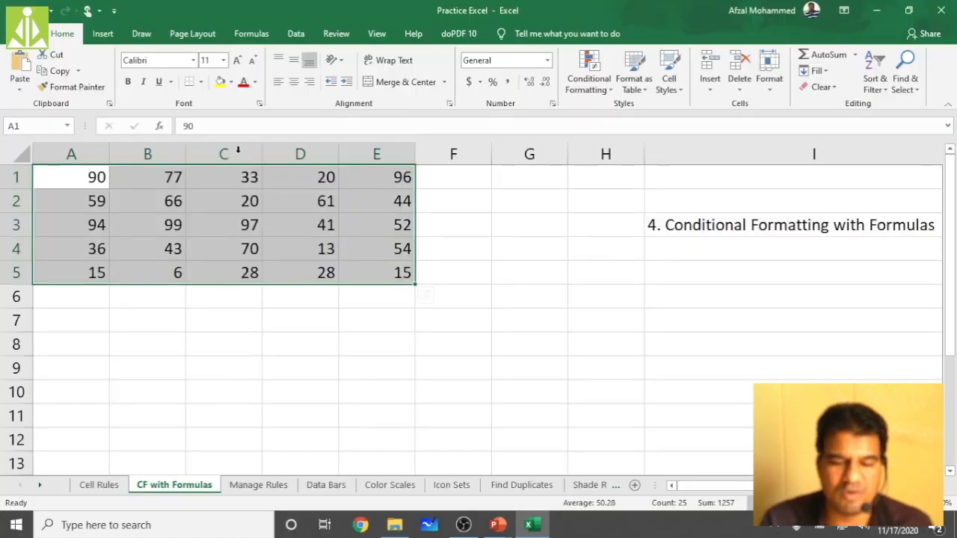
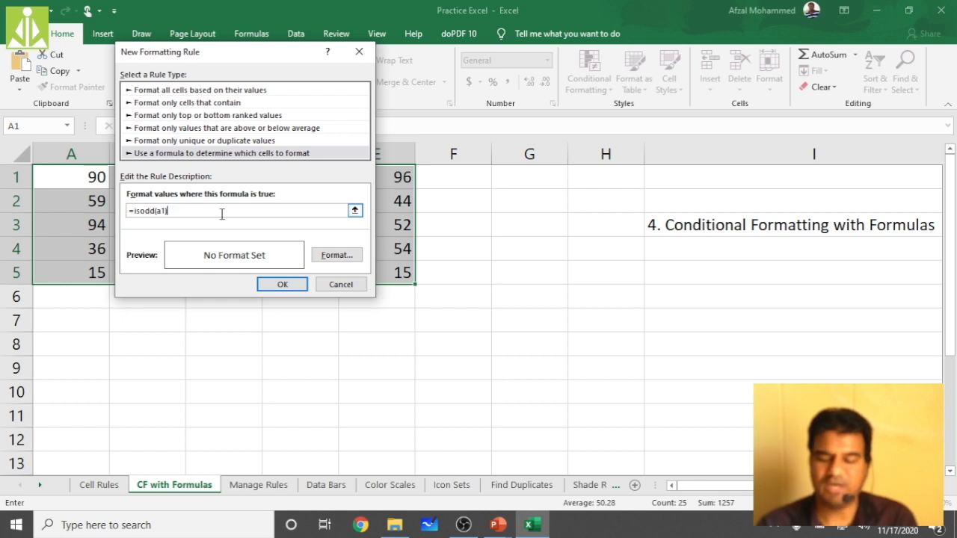
# Step: Complete the formula rule =isodd(A1) for A1:E5 with a pink font color and apply it
pyautogui.write('1')
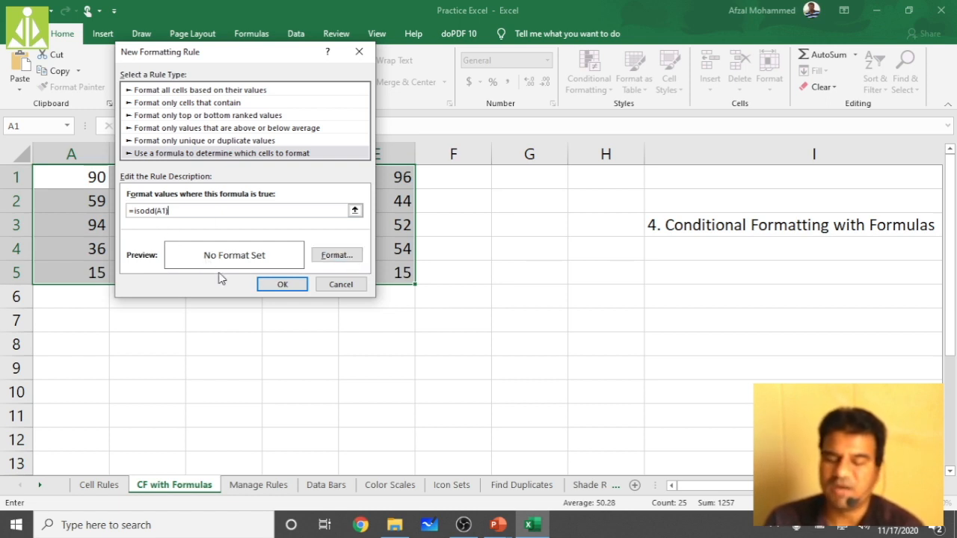
pyautogui.click(347, 257)
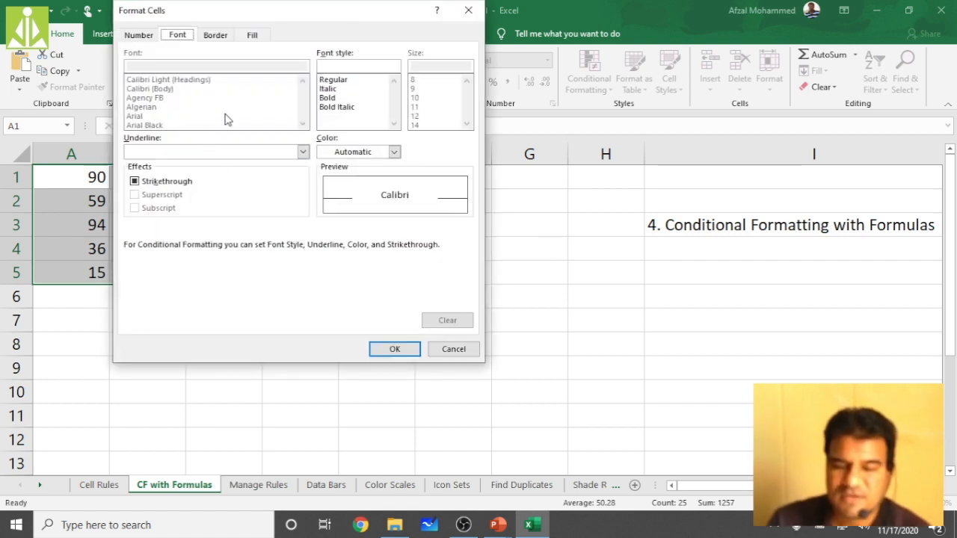
pyautogui.click(394, 151)
pyautogui.click(324, 305)
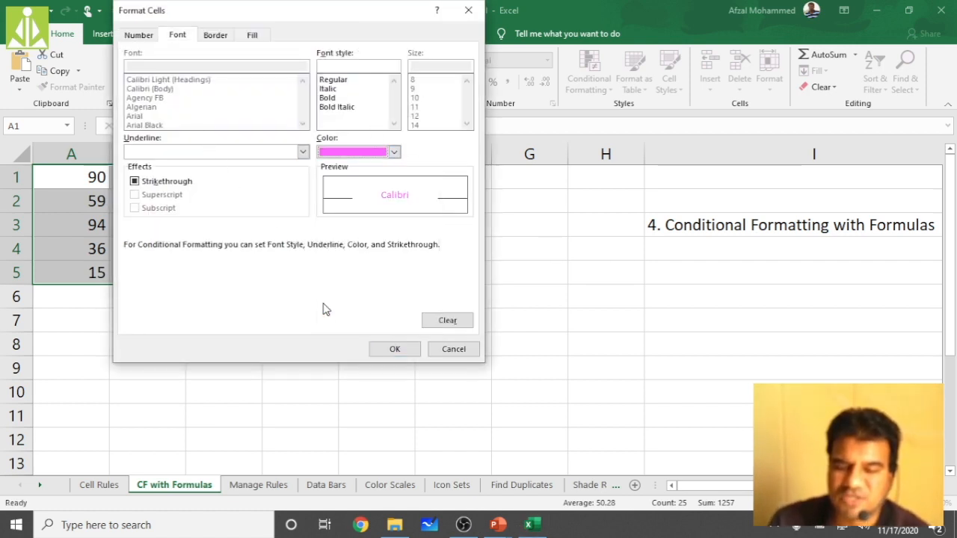
pyautogui.click(395, 349)
pyautogui.click(284, 286)
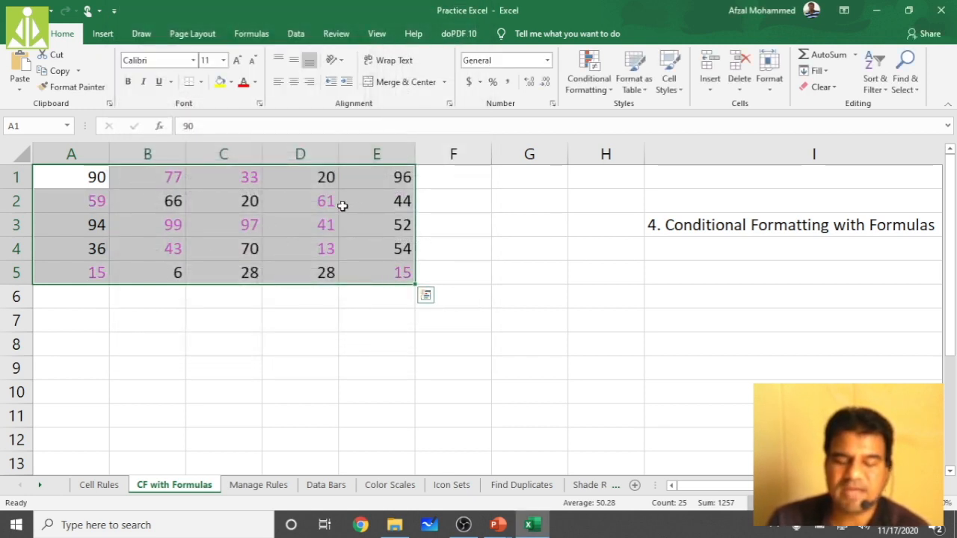
pyautogui.click(300, 320)
pyautogui.moveTo(85, 180); pyautogui.dragTo(389, 271)
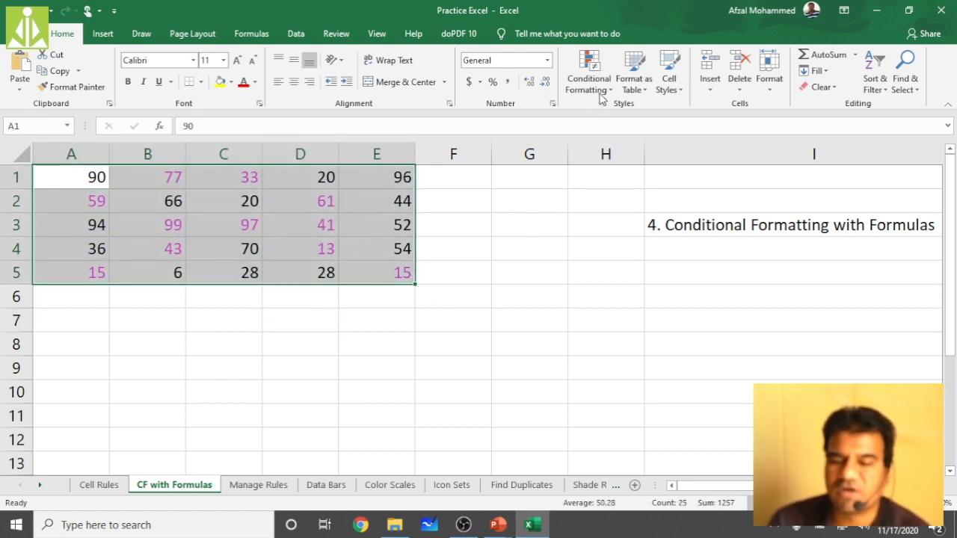
pyautogui.click(592, 83)
pyautogui.click(608, 261)
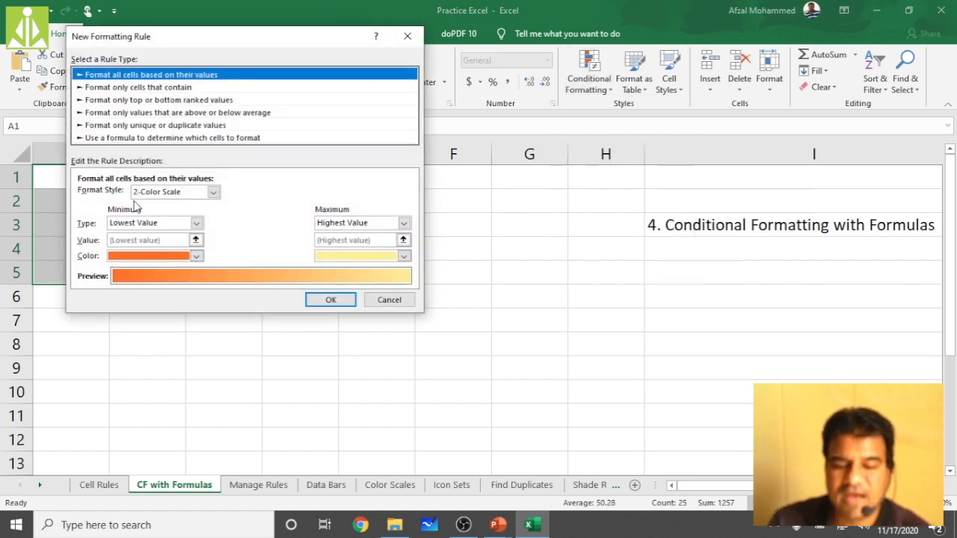
pyautogui.click(138, 138)
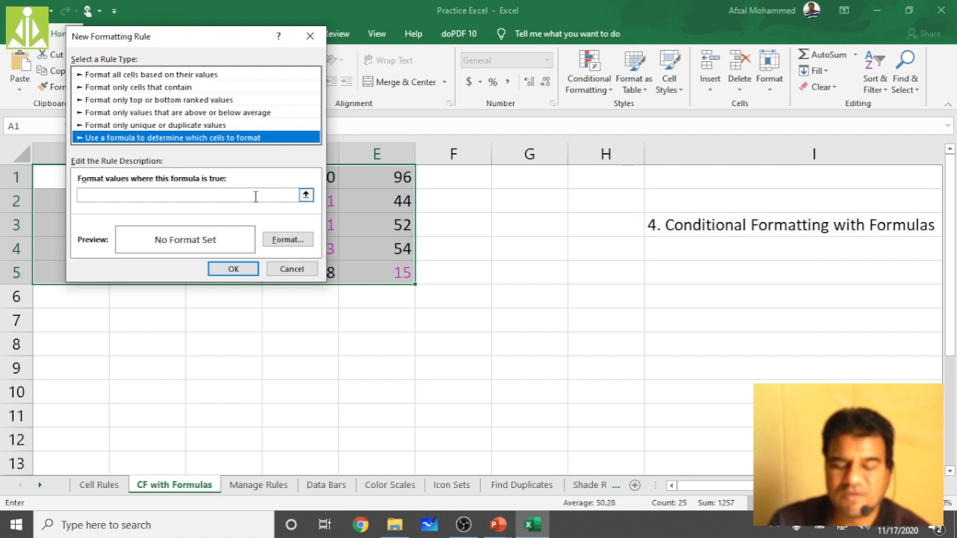
pyautogui.click(292, 269)
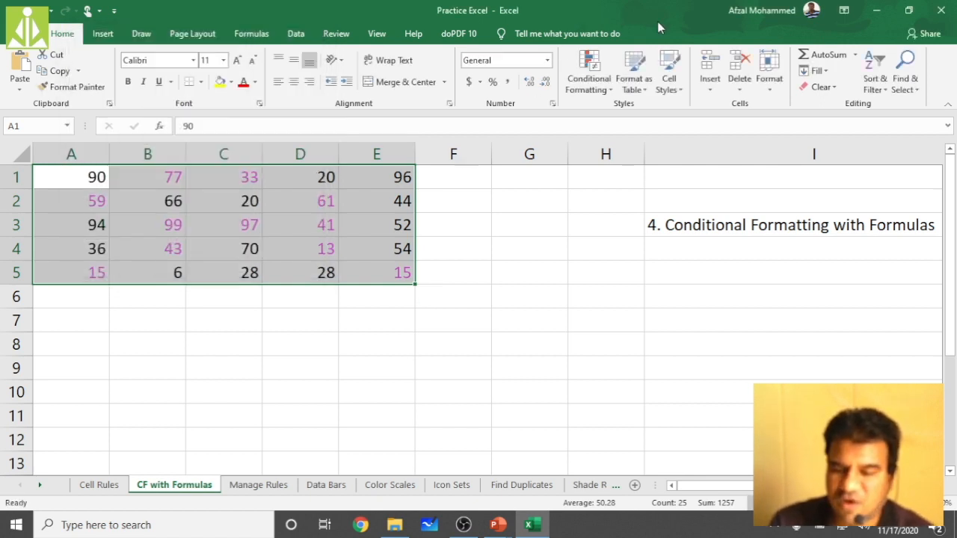
# Step: Clear the conditional formatting rules from the selected cells A1:E5
pyautogui.click(590, 73)
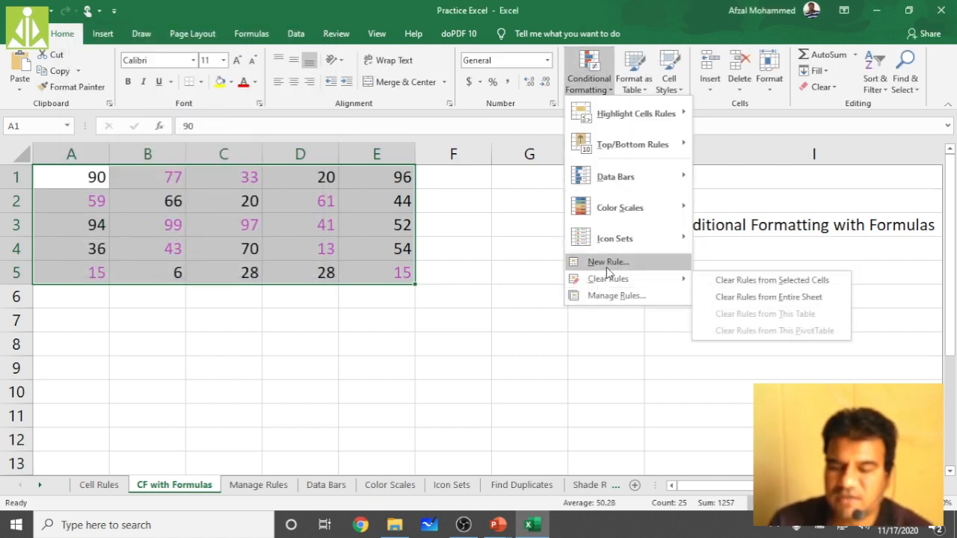
pyautogui.click(724, 280)
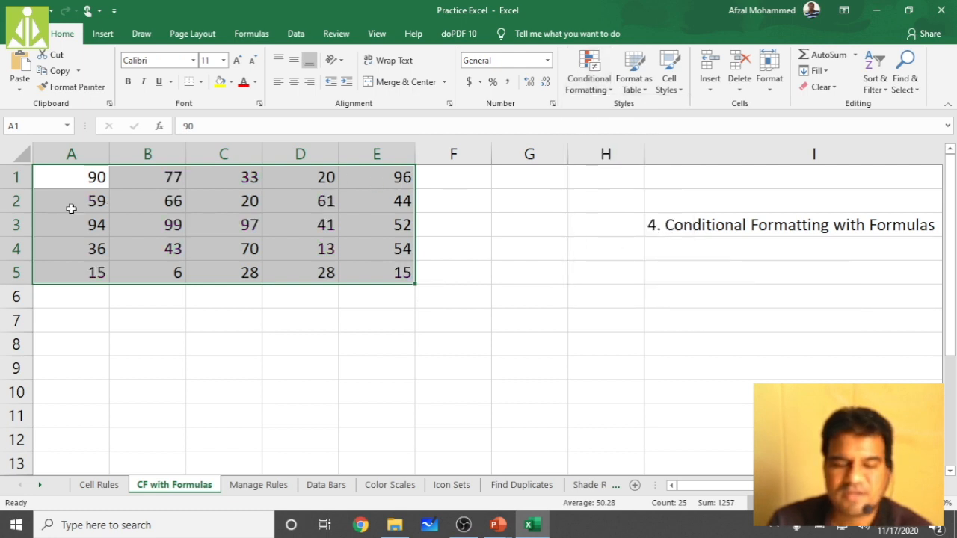
# Step: Start a new formatting rule for A1:E5 that uses a formula to determine which cells to format
pyautogui.click(596, 78)
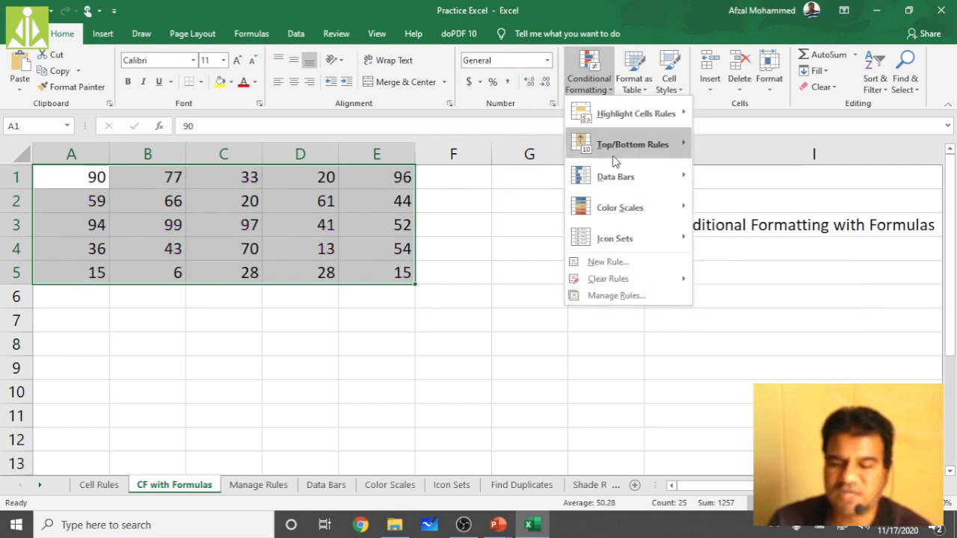
pyautogui.click(624, 263)
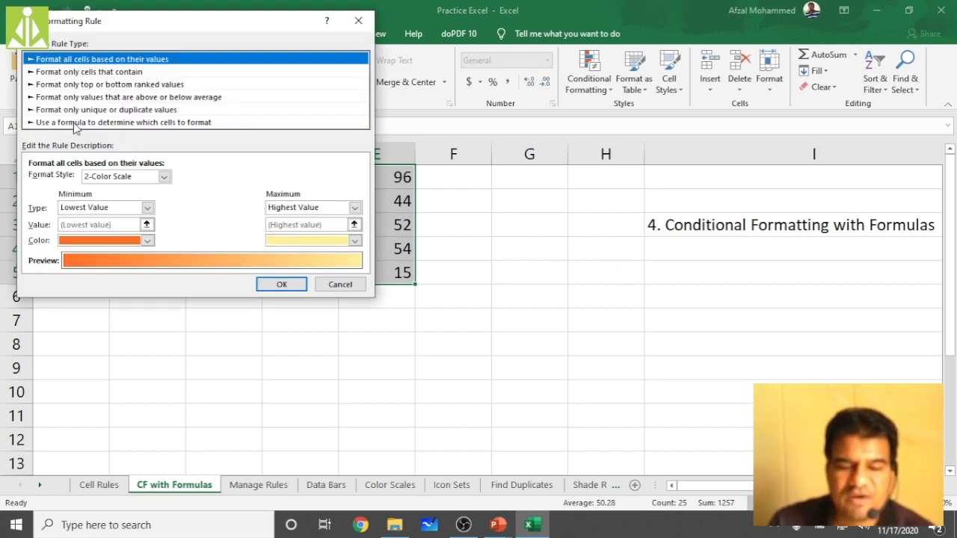
pyautogui.click(75, 122)
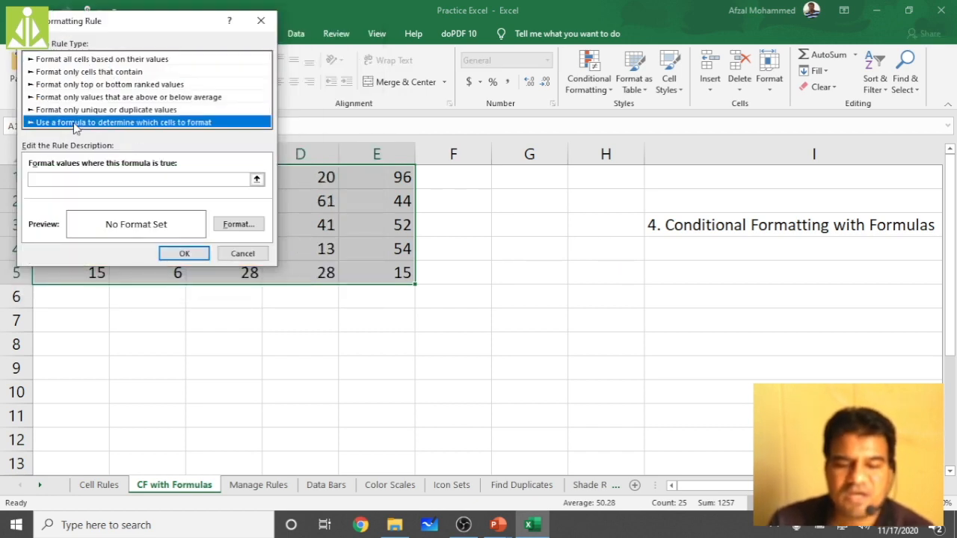
pyautogui.click(159, 182)
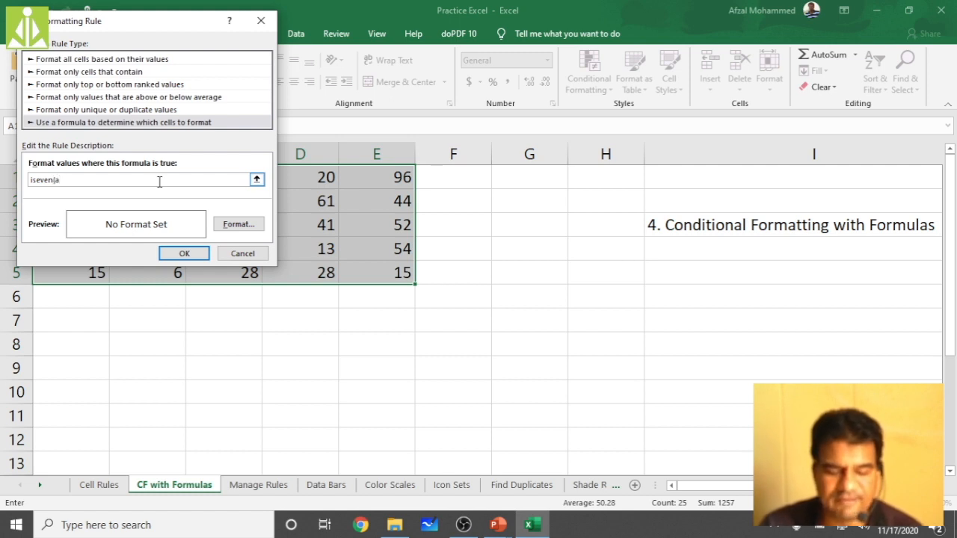
pyautogui.write('+$A$1')
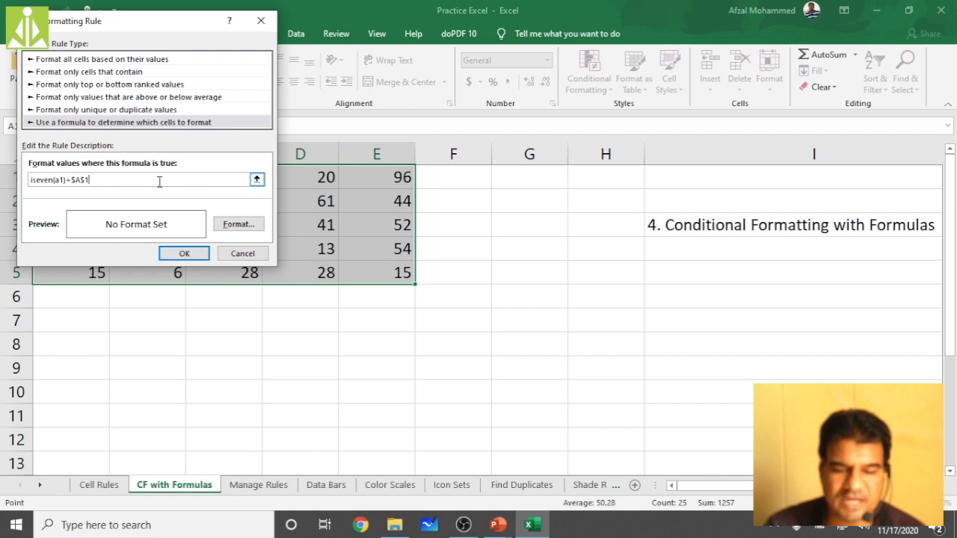
pyautogui.press('BackSpace')
pyautogui.press('BackSpace')
pyautogui.press('BackSpace')
pyautogui.press('BackSpace')
pyautogui.press('BackSpace')
pyautogui.press('BackSpace')
pyautogui.press('BackSpace')
pyautogui.press('BackSpace')
pyautogui.press('BackSpace')
pyautogui.press('BackSpace')
pyautogui.press('BackSpace')
pyautogui.press('BackSpace')
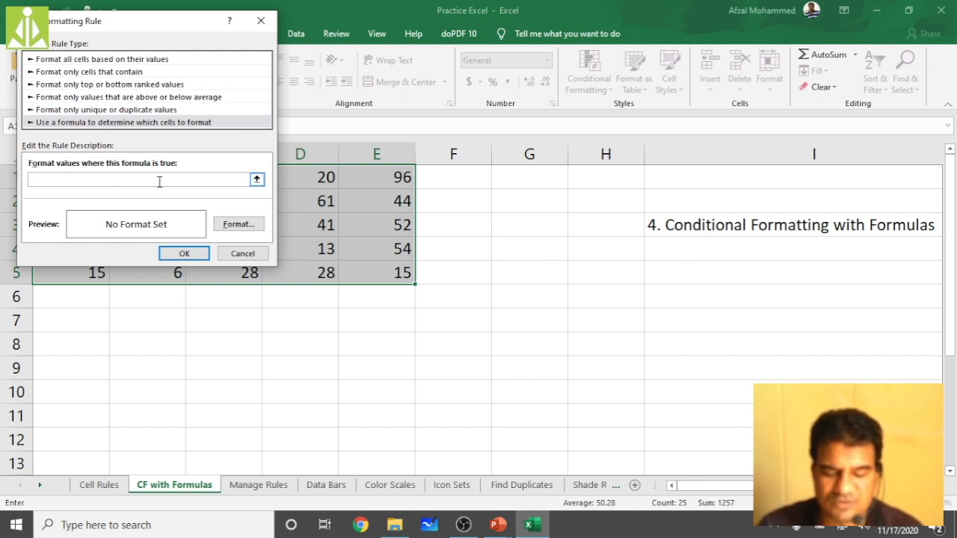
# Step: Enter =iseven(a1) as the formula of the new formatting rule
pyautogui.write('=')
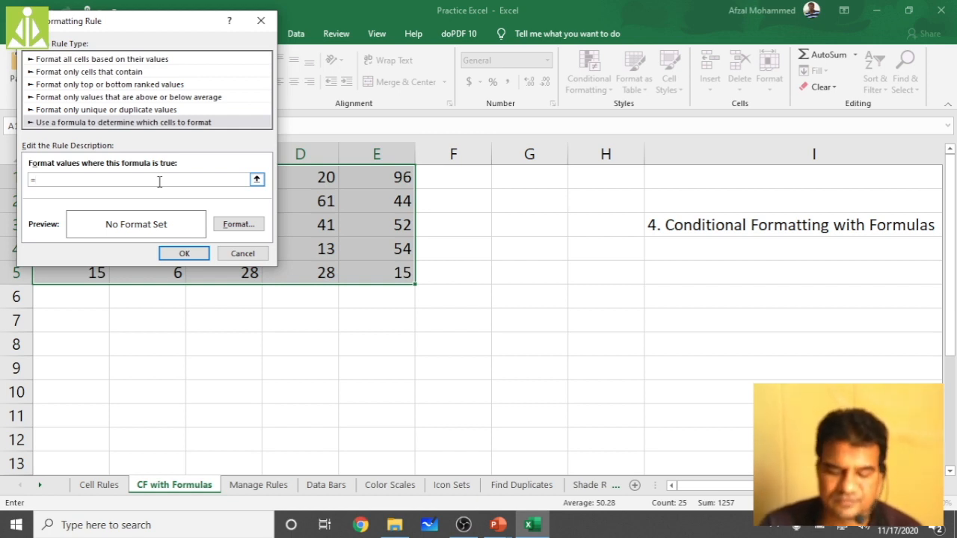
pyautogui.write('iseven')
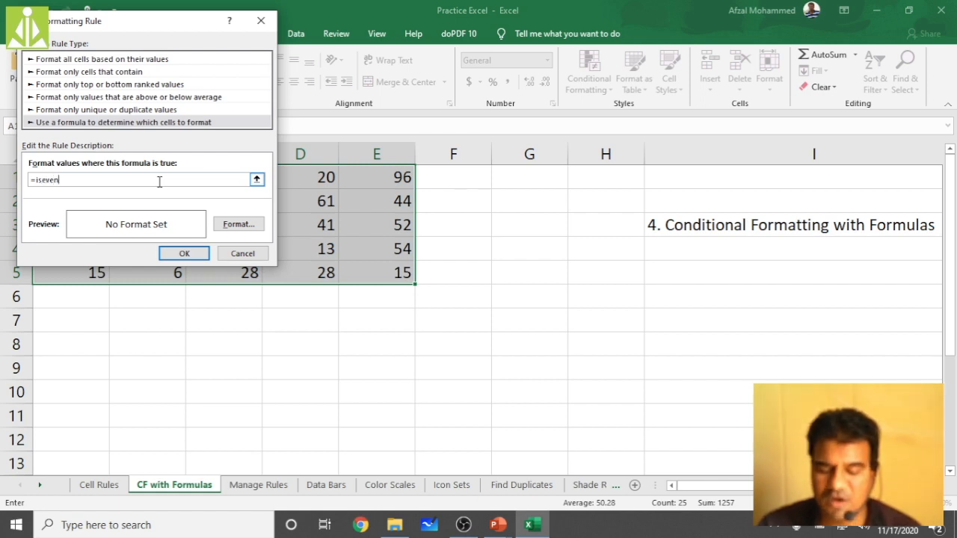
pyautogui.write('(a1)')
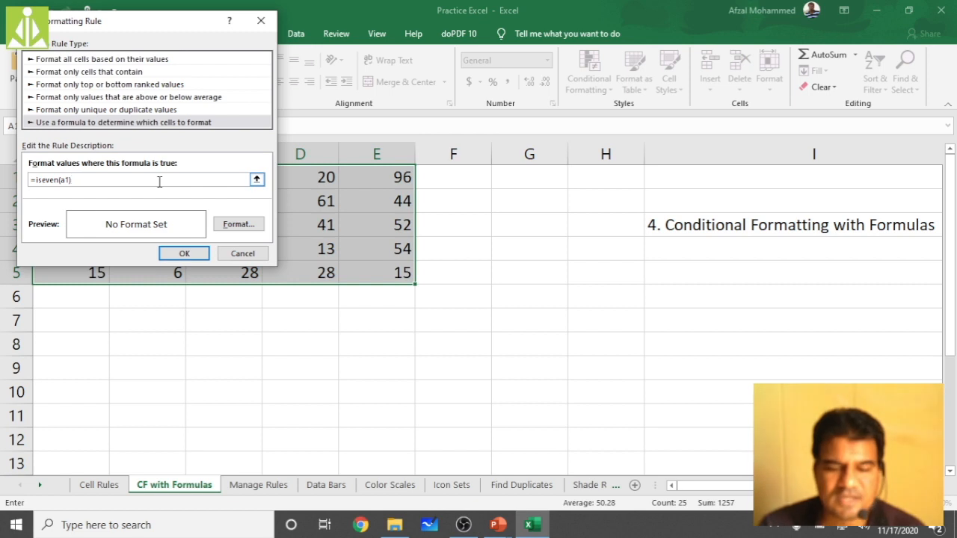
# Step: Format the even-number rule's font as red, italic and with a single underline
pyautogui.click(236, 224)
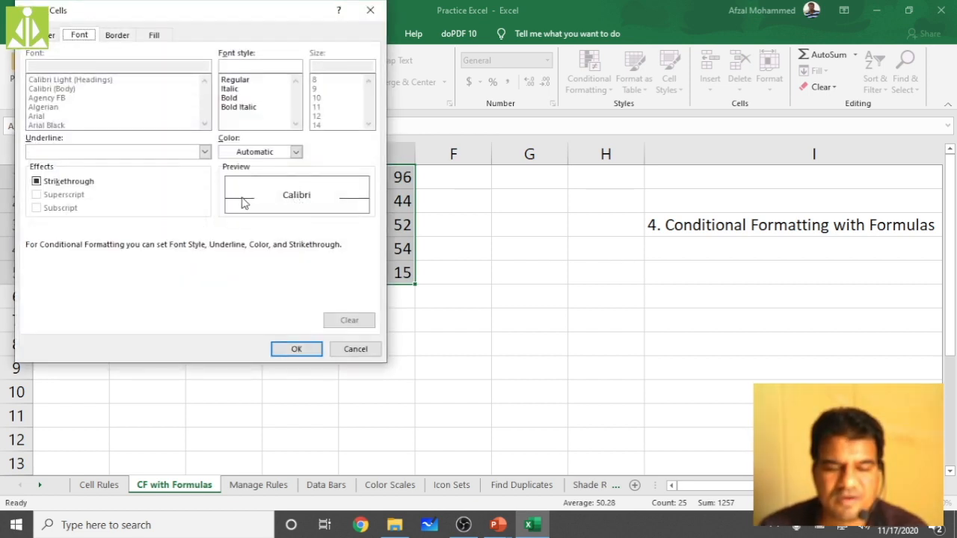
pyautogui.click(241, 152)
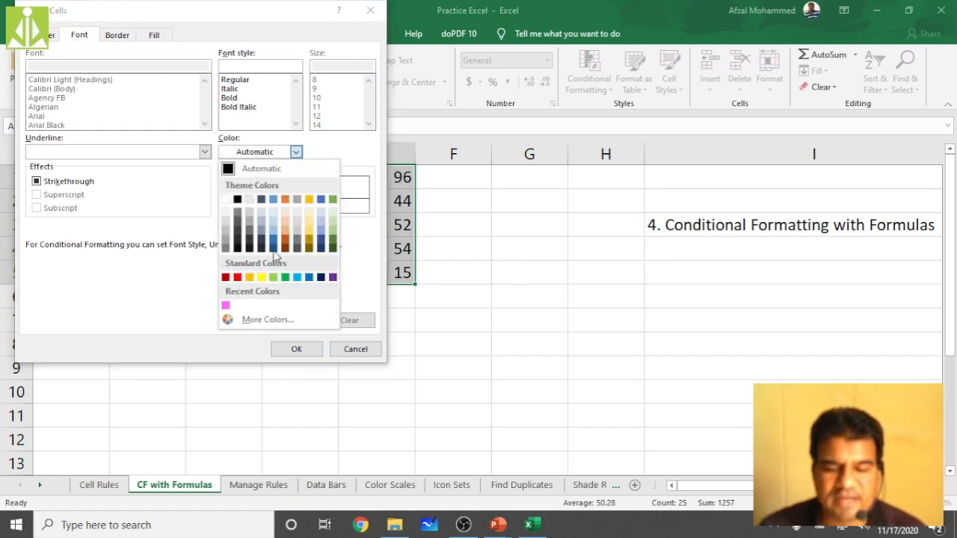
pyautogui.click(237, 278)
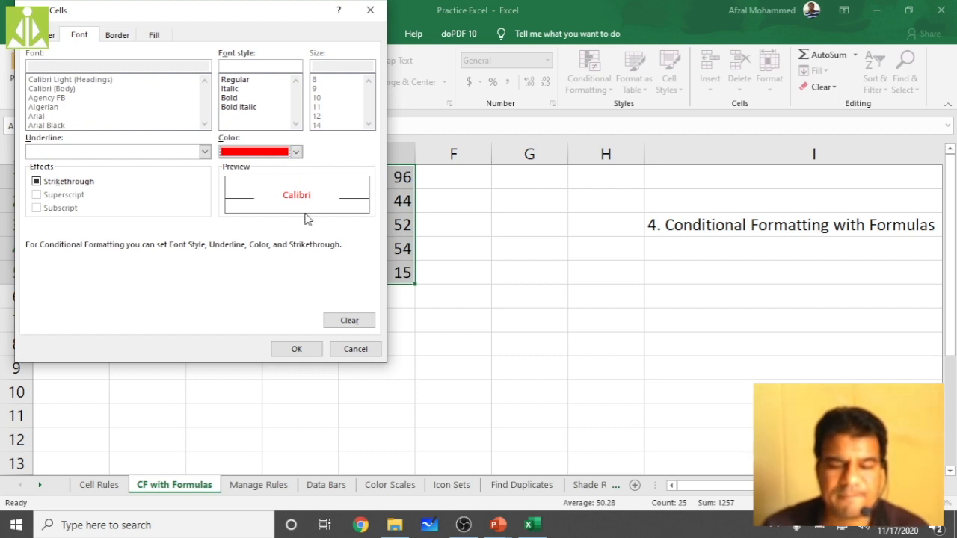
pyautogui.click(230, 89)
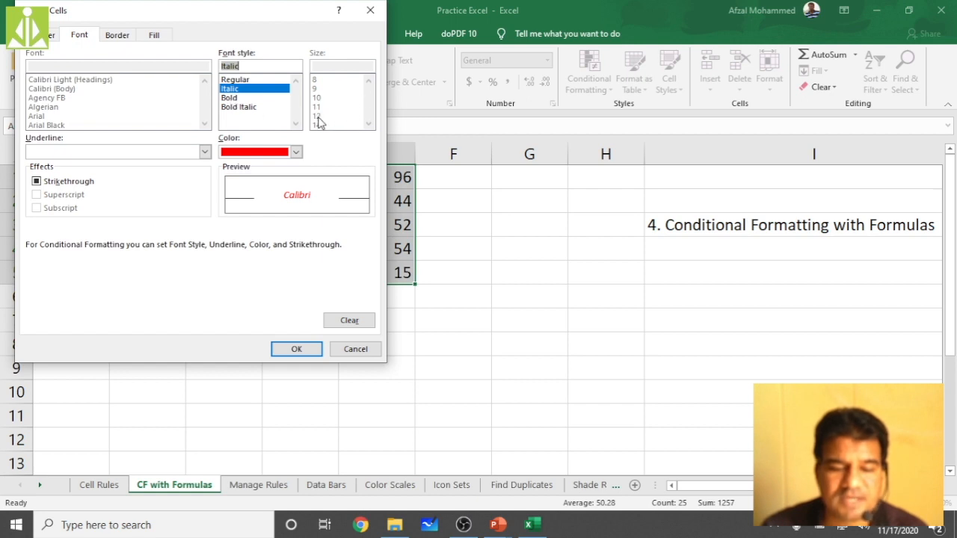
pyautogui.click(204, 151)
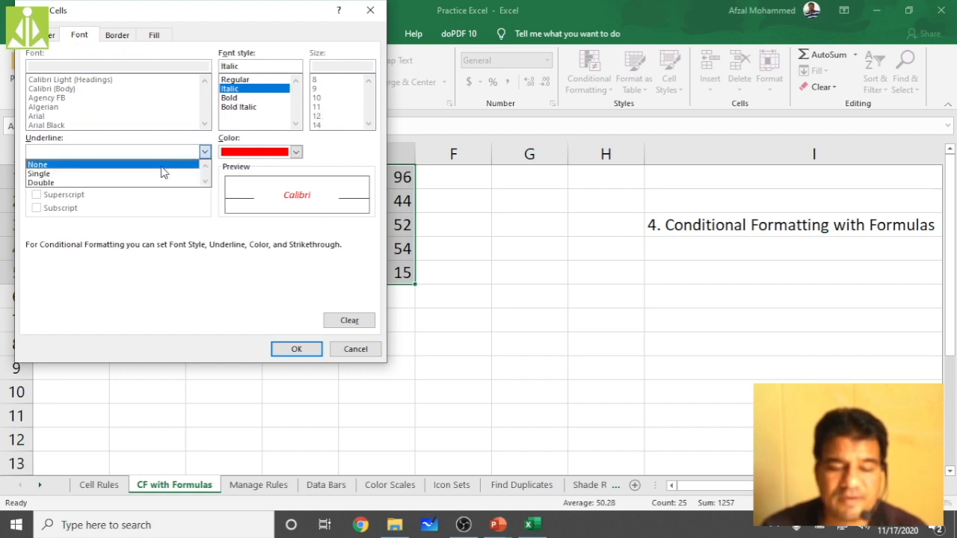
pyautogui.click(152, 175)
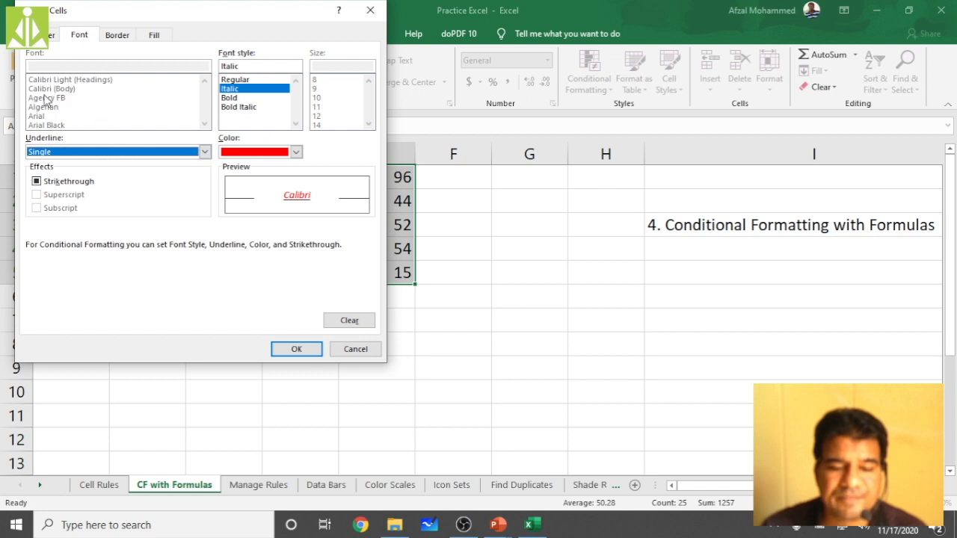
# Step: Give the even-number rule's format a light blue fill
pyautogui.click(119, 36)
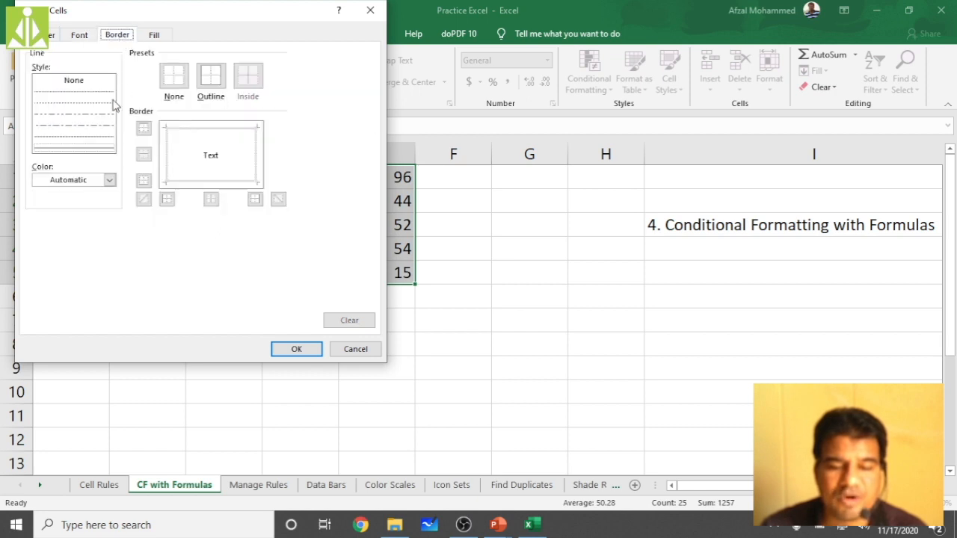
pyautogui.click(154, 38)
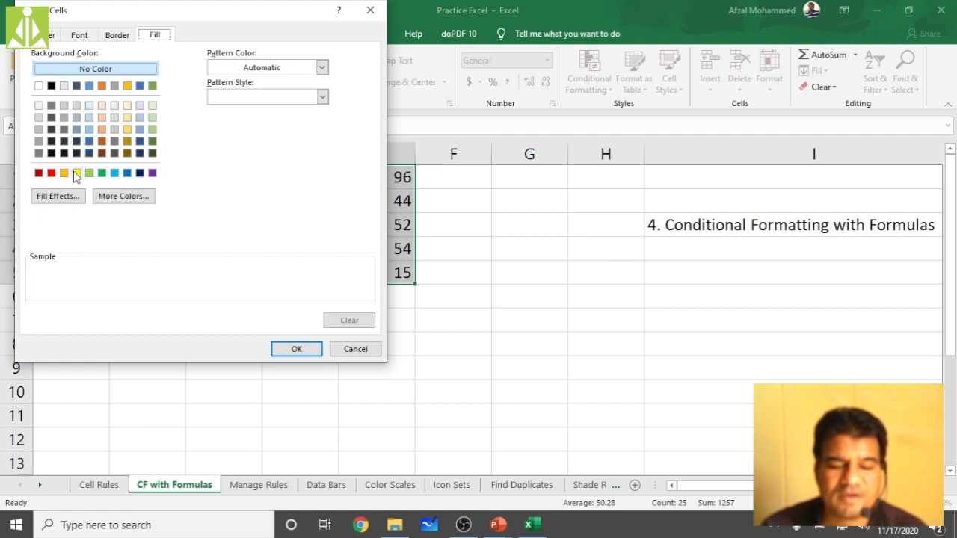
pyautogui.click(89, 105)
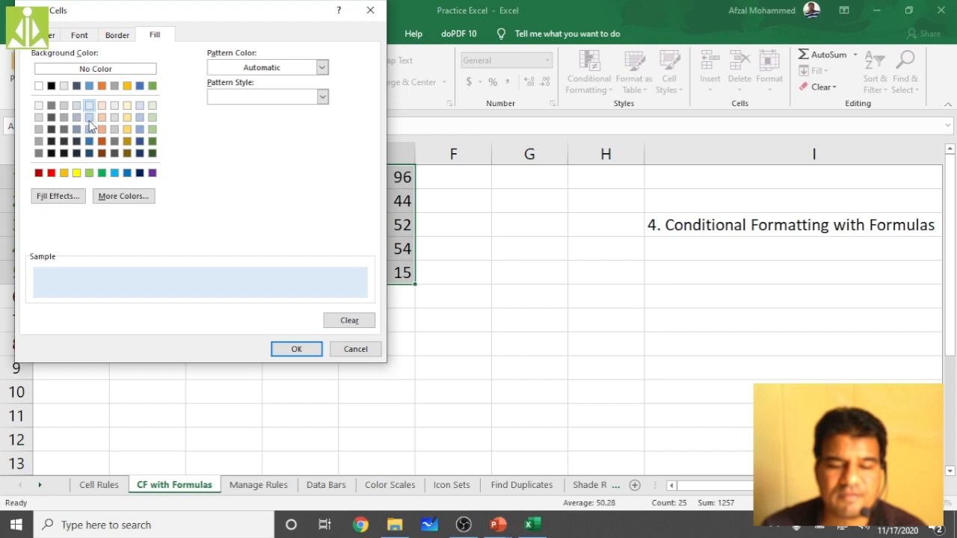
pyautogui.click(89, 117)
pyautogui.click(296, 351)
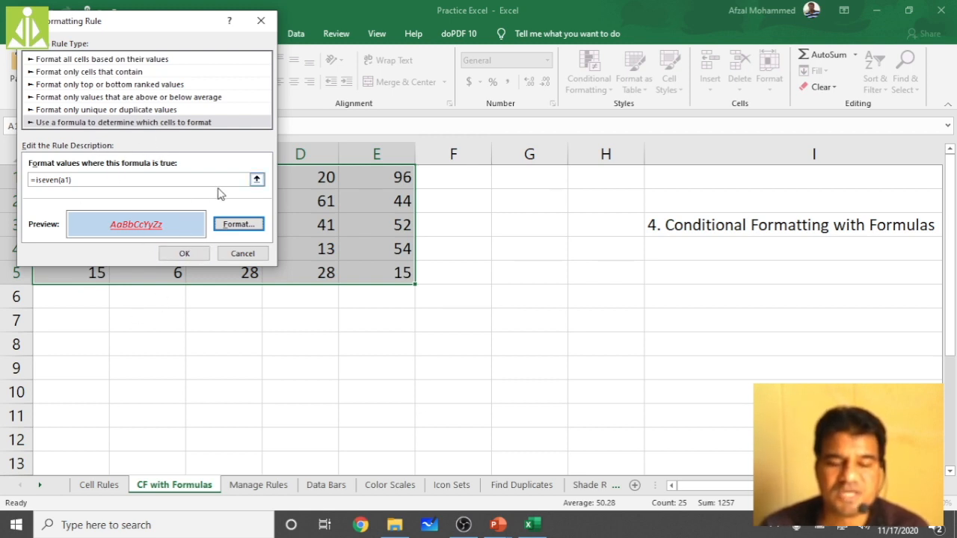
# Step: Change the even-number rule's fill to a darker shade of blue and apply the rule to A1:E5
pyautogui.click(239, 224)
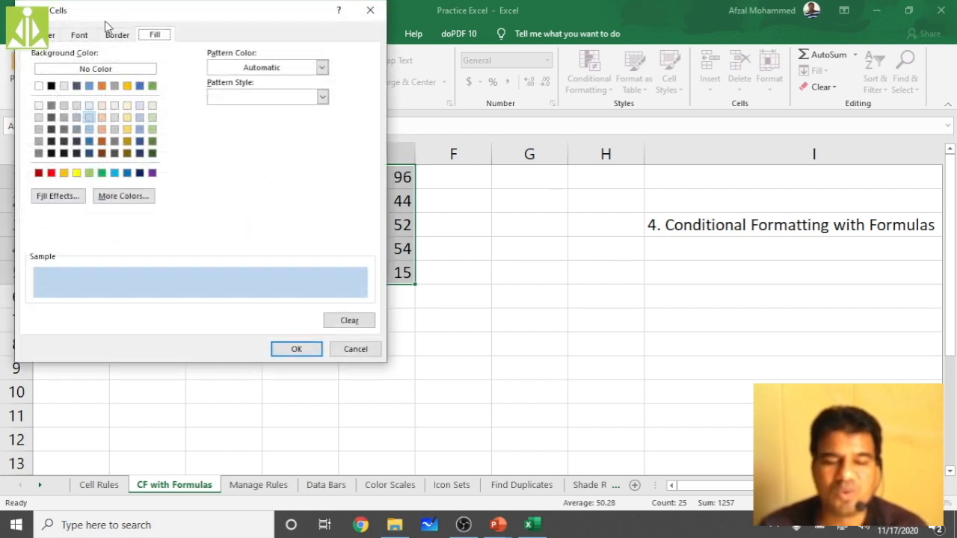
pyautogui.click(78, 36)
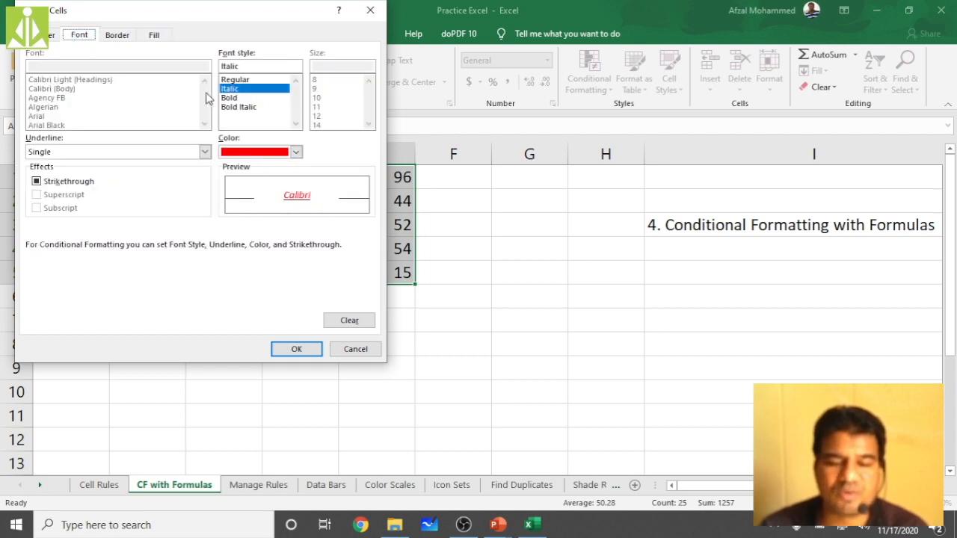
pyautogui.click(155, 36)
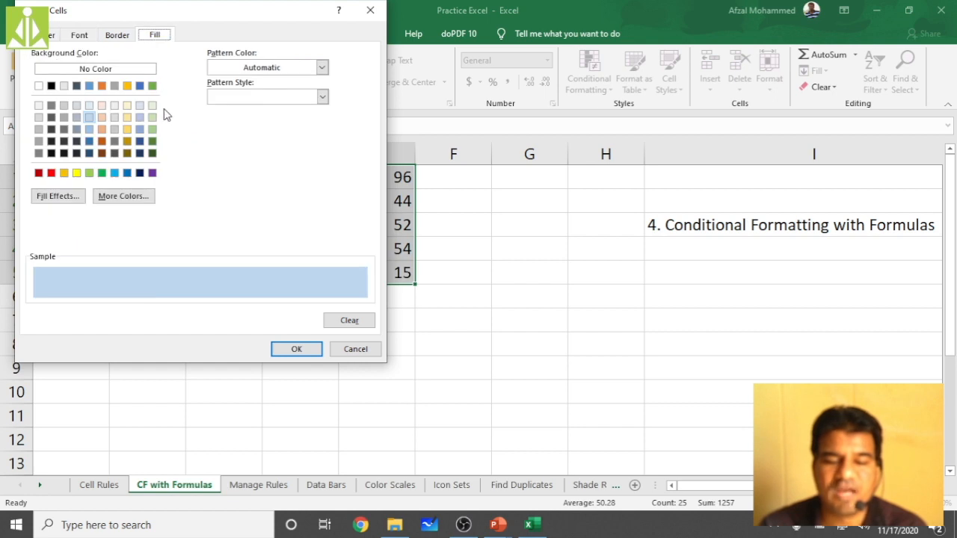
pyautogui.click(89, 128)
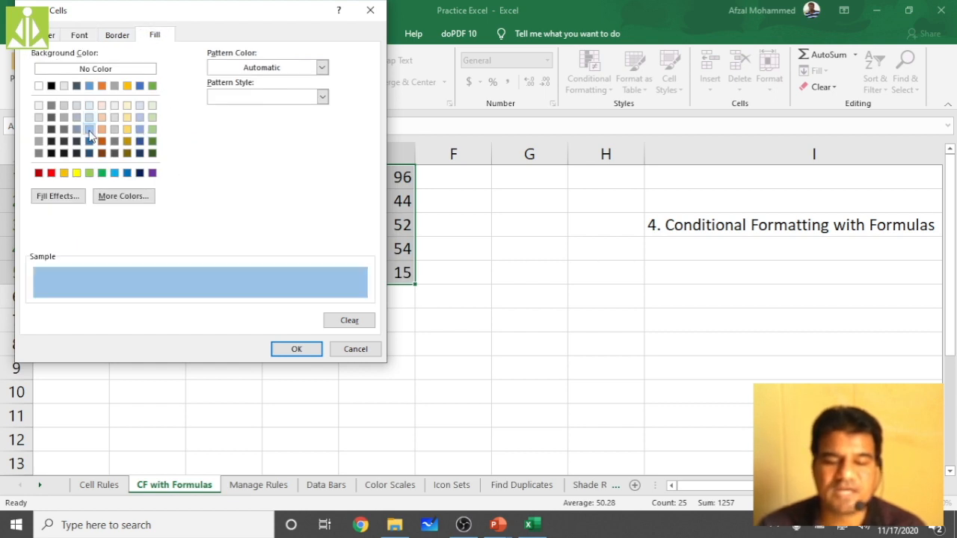
pyautogui.click(282, 353)
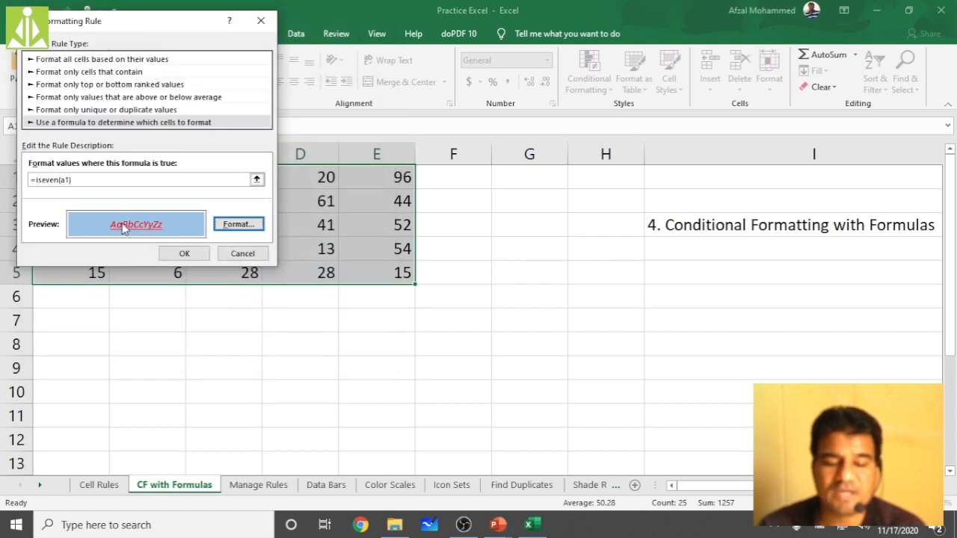
pyautogui.click(182, 252)
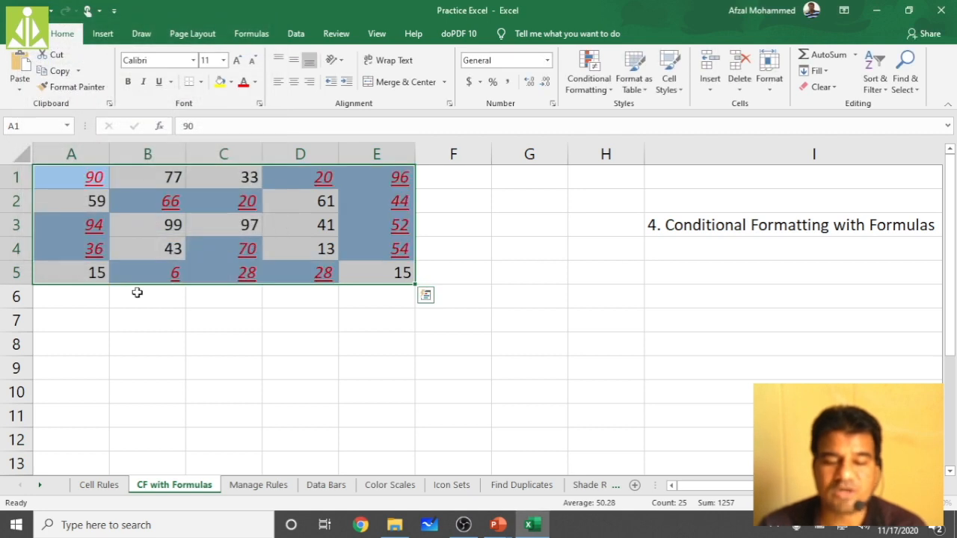
pyautogui.click(204, 361)
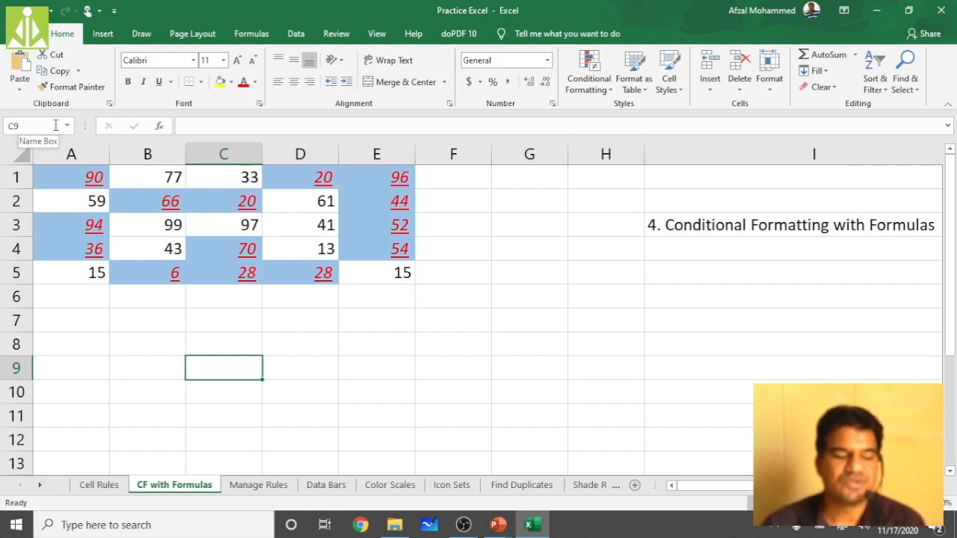
# Step: Clear the conditional formatting rules from the number range A1:E5
pyautogui.moveTo(57, 180); pyautogui.dragTo(397, 273)
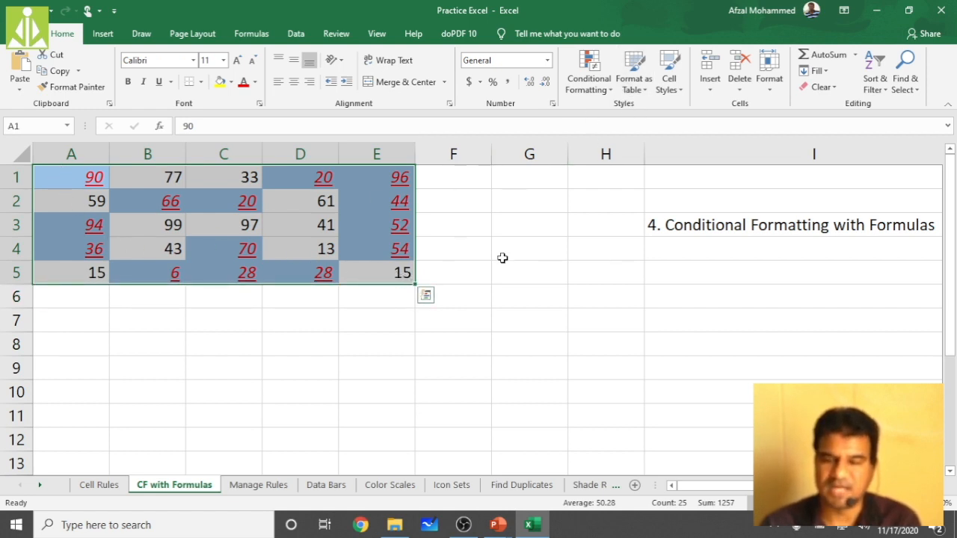
pyautogui.click(603, 78)
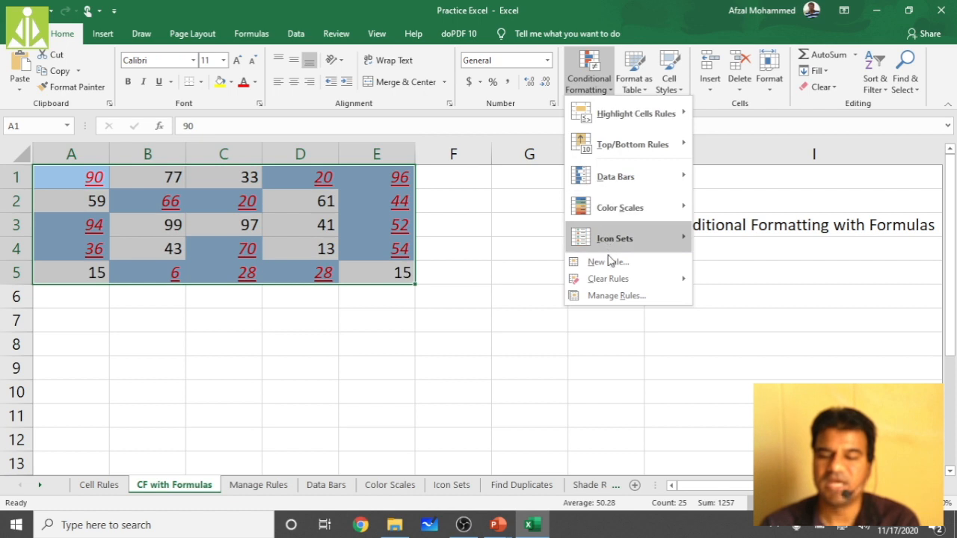
pyautogui.moveTo(673, 278)
pyautogui.click(770, 293)
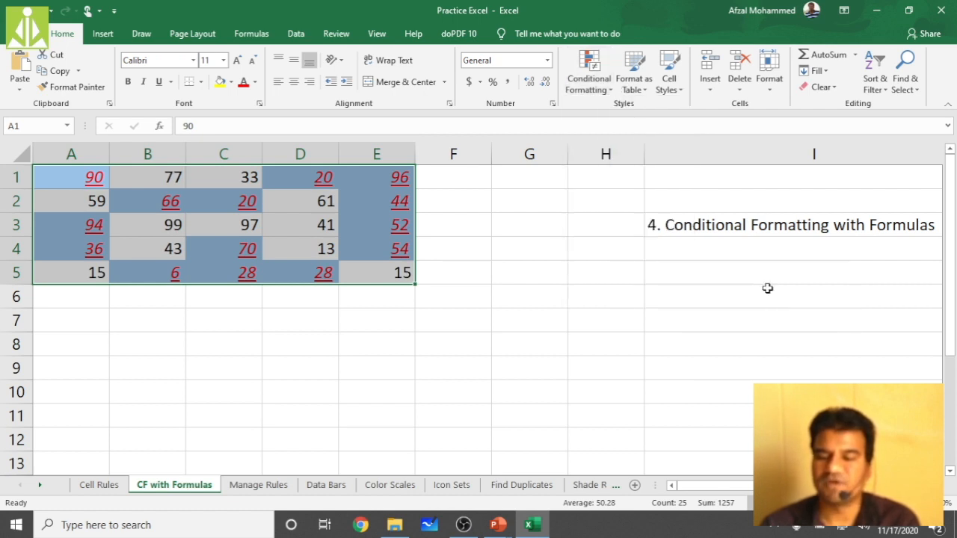
# Step: Start a new rule for A1:E5 that determines the cells to format with the formula =isodd(a1)
pyautogui.click(589, 80)
pyautogui.click(607, 262)
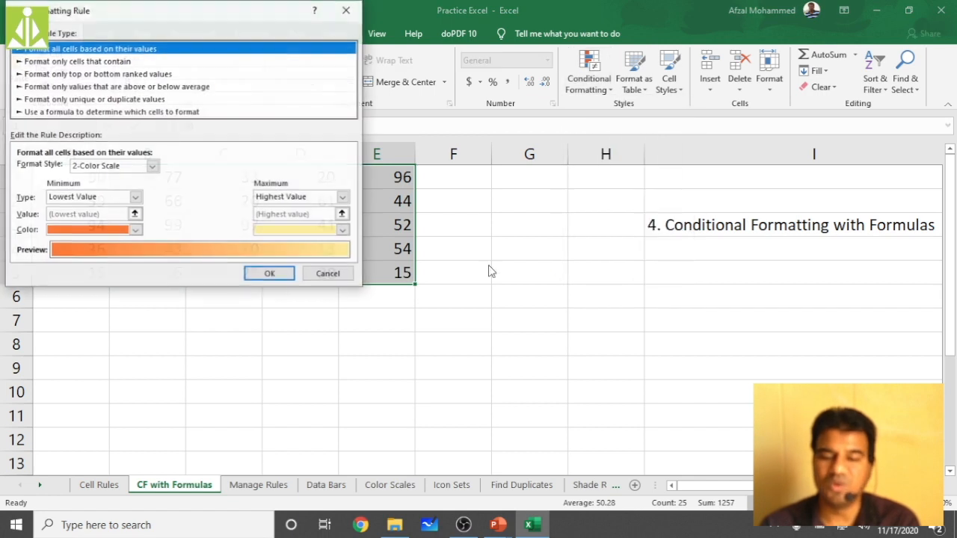
pyautogui.click(52, 112)
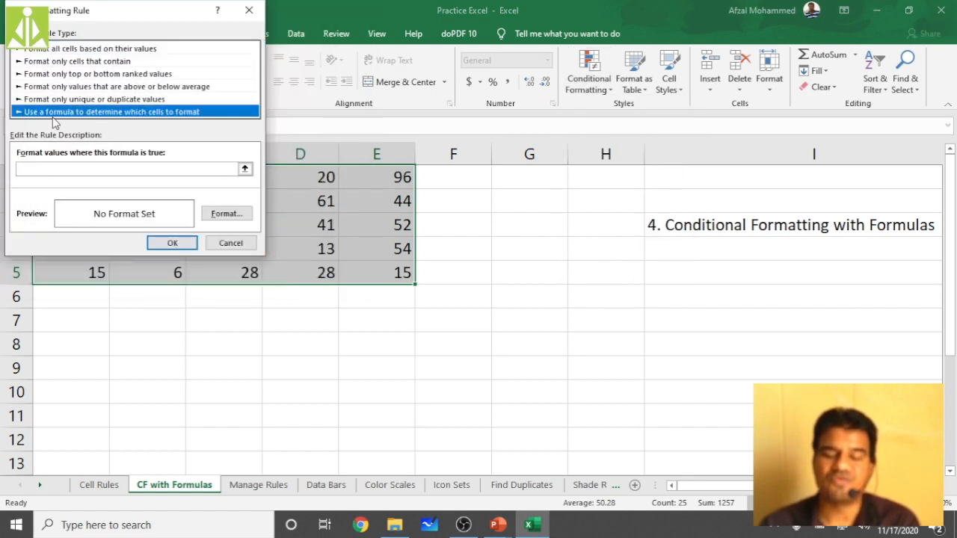
pyautogui.click(72, 172)
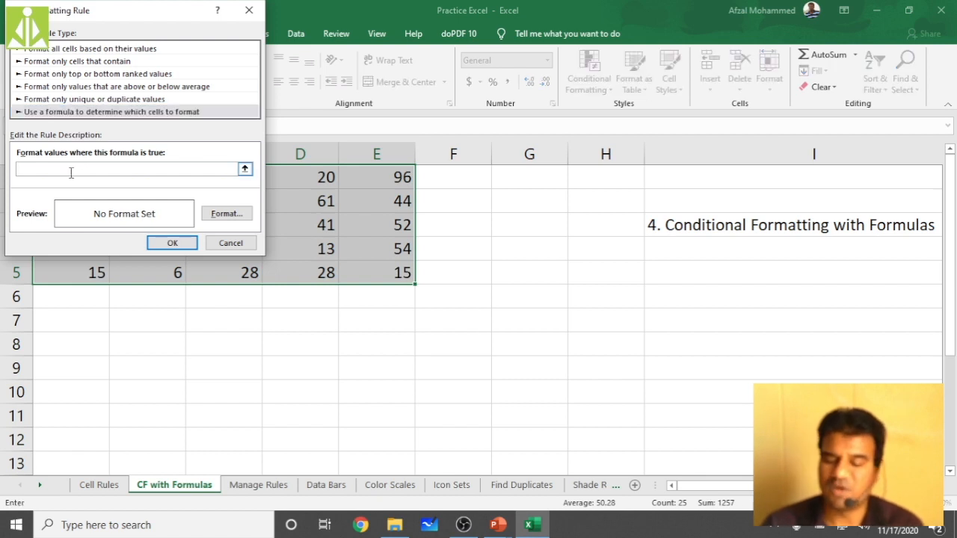
pyautogui.write('=isodd(')
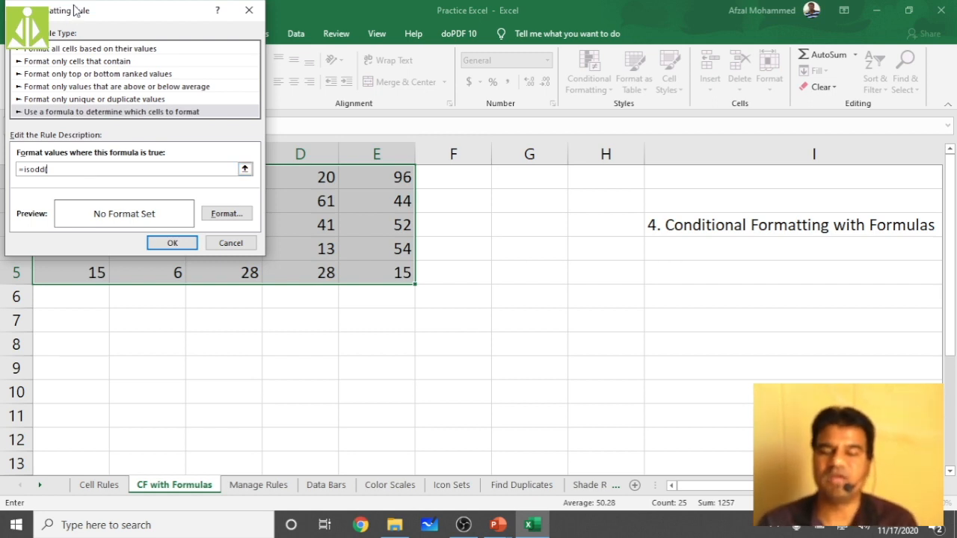
pyautogui.moveTo(73, 10); pyautogui.dragTo(556, 220)
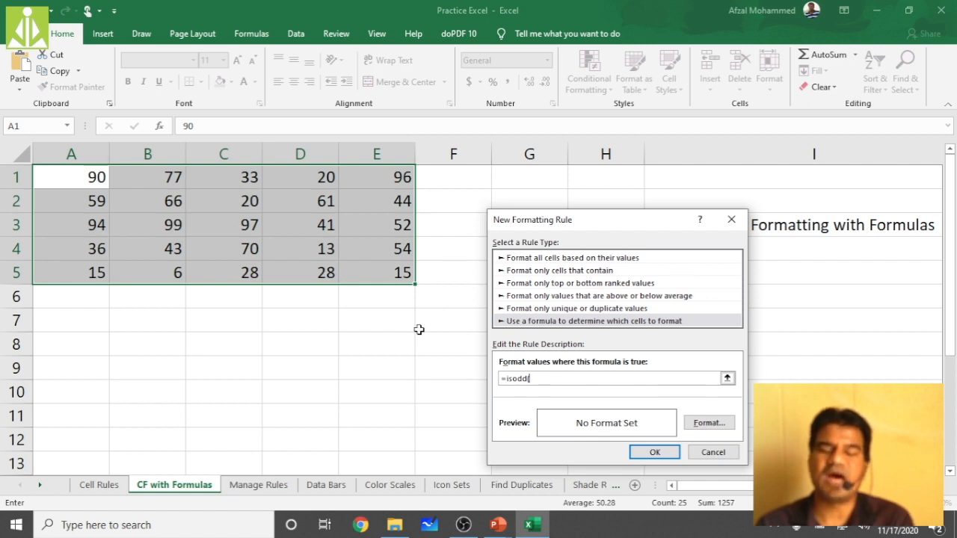
pyautogui.moveTo(636, 222); pyautogui.dragTo(486, 129)
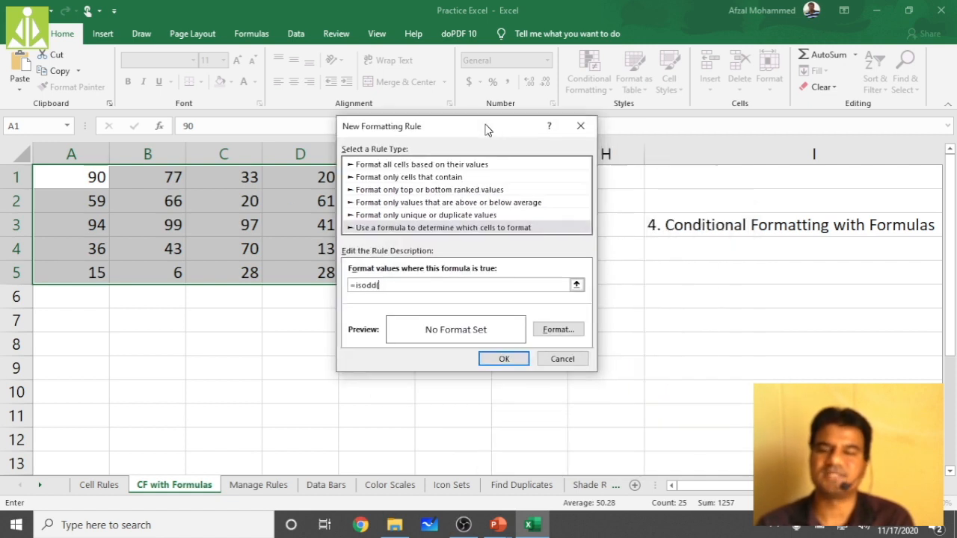
pyautogui.write('a1')
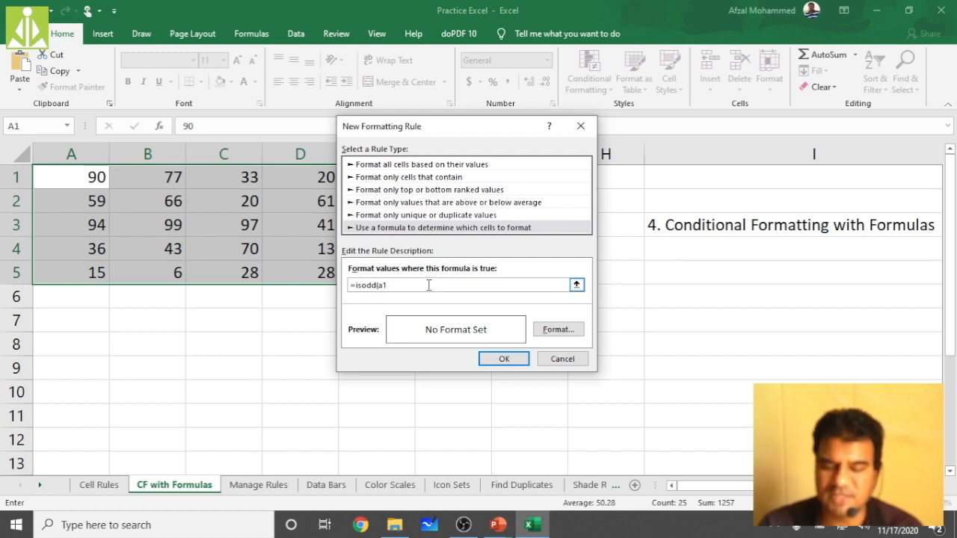
# Step: Give the odd-number rule a light orange fill and apply it to A1:E5
pyautogui.click(558, 330)
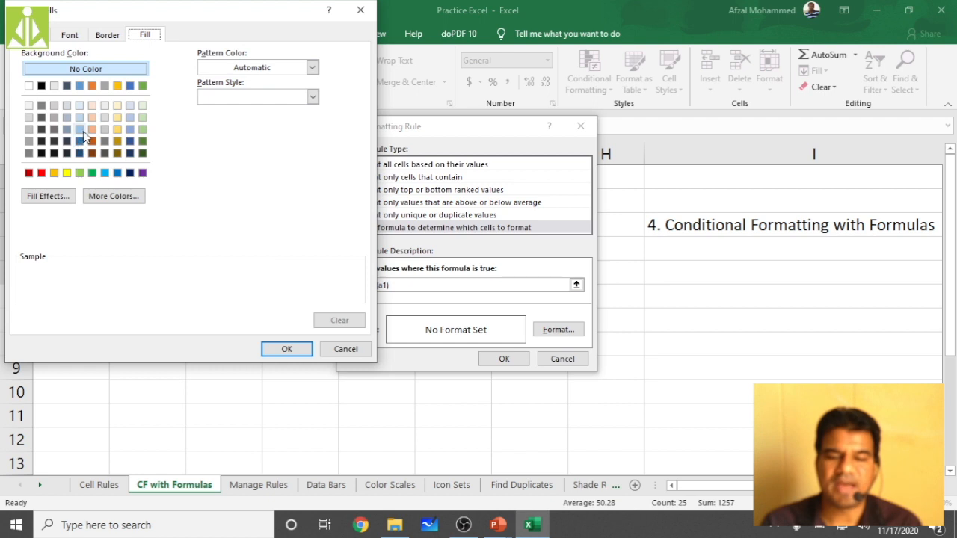
pyautogui.click(92, 130)
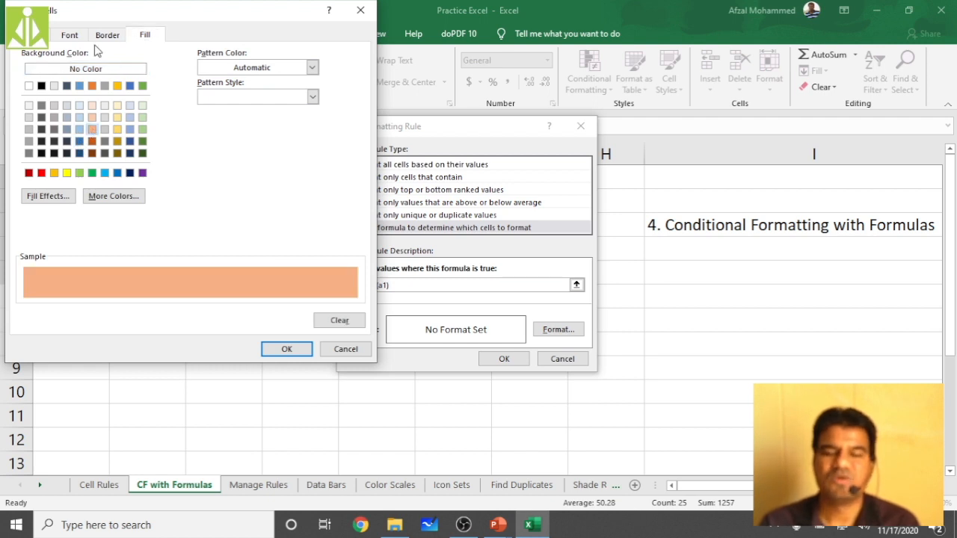
pyautogui.click(70, 34)
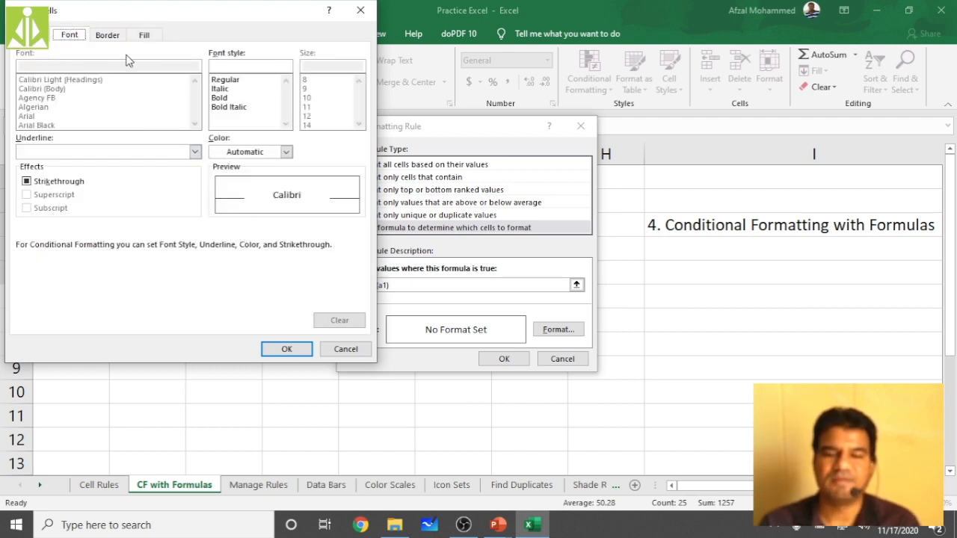
pyautogui.click(142, 34)
pyautogui.click(308, 355)
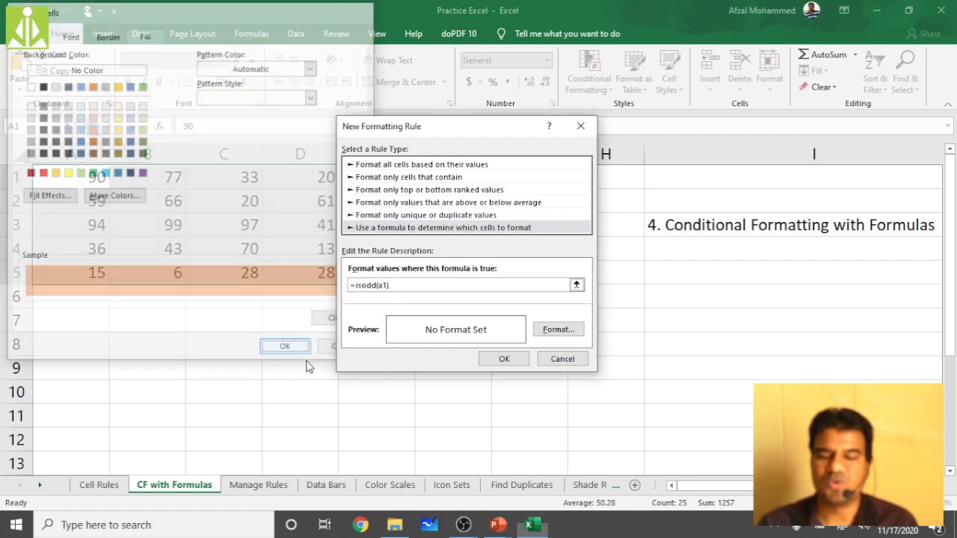
pyautogui.click(504, 360)
pyautogui.click(299, 344)
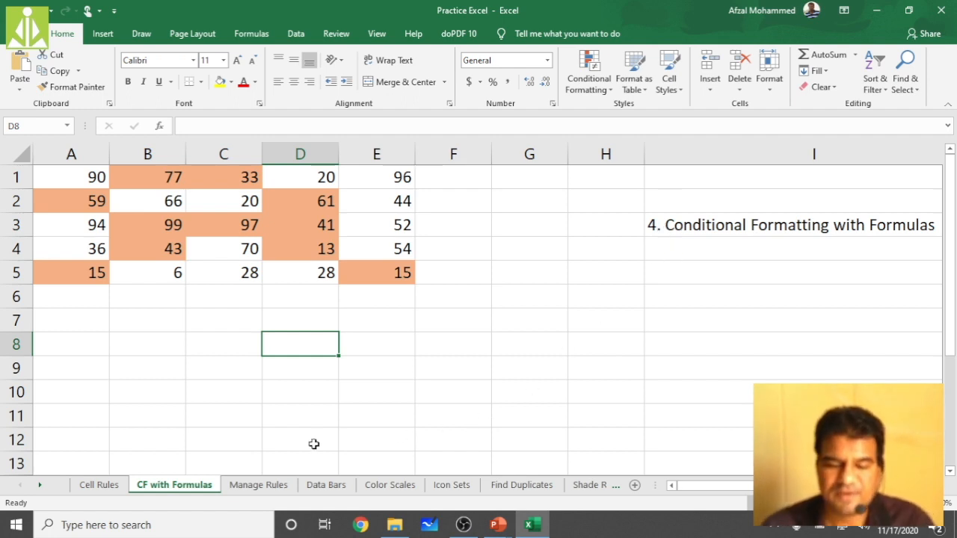
# Step: Switch to the PowerPoint slide show to review the Conditional Formatting with Formulas slide
pyautogui.click(497, 525)
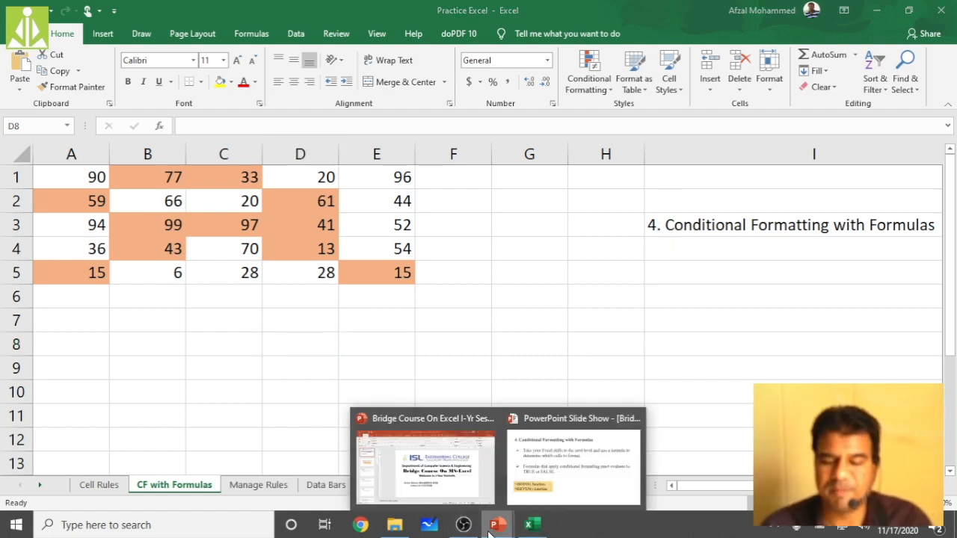
pyautogui.click(536, 475)
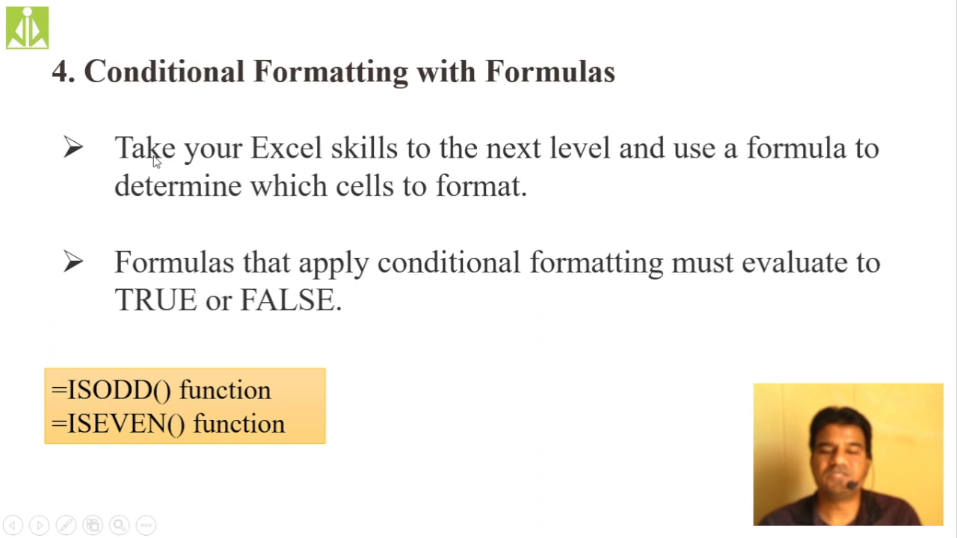
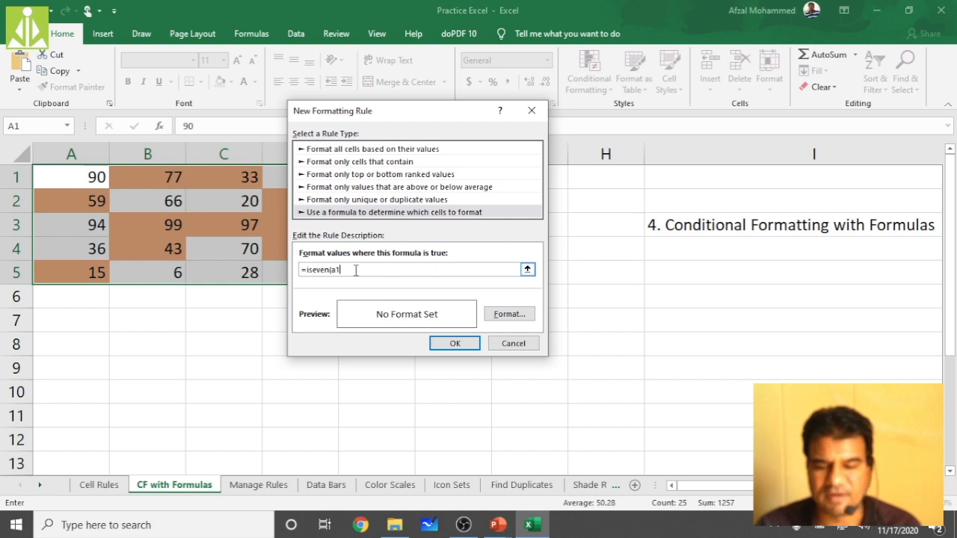
# Step: Set up another formula-based rule for A1:E5 with a light green fill and the formula =iseven(a1)
pyautogui.press('Return')
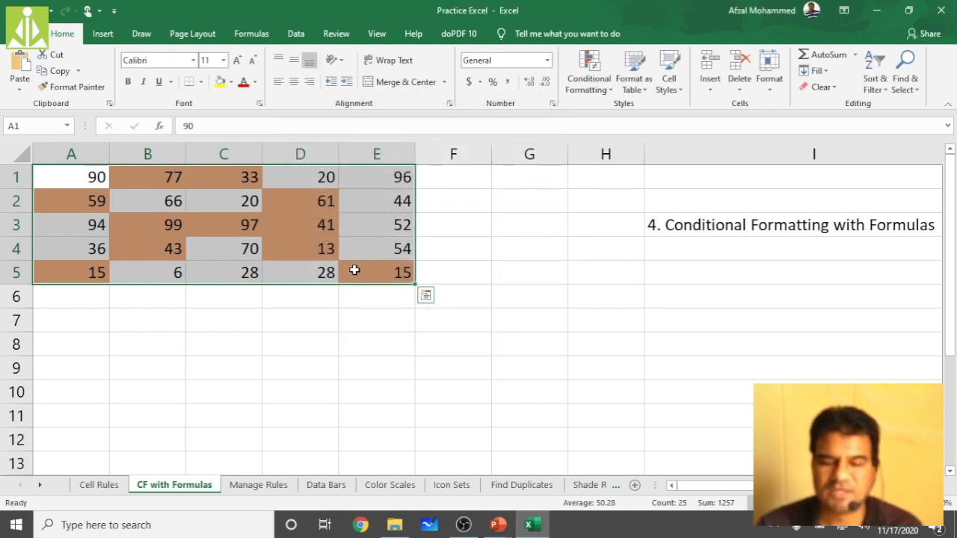
pyautogui.click(590, 79)
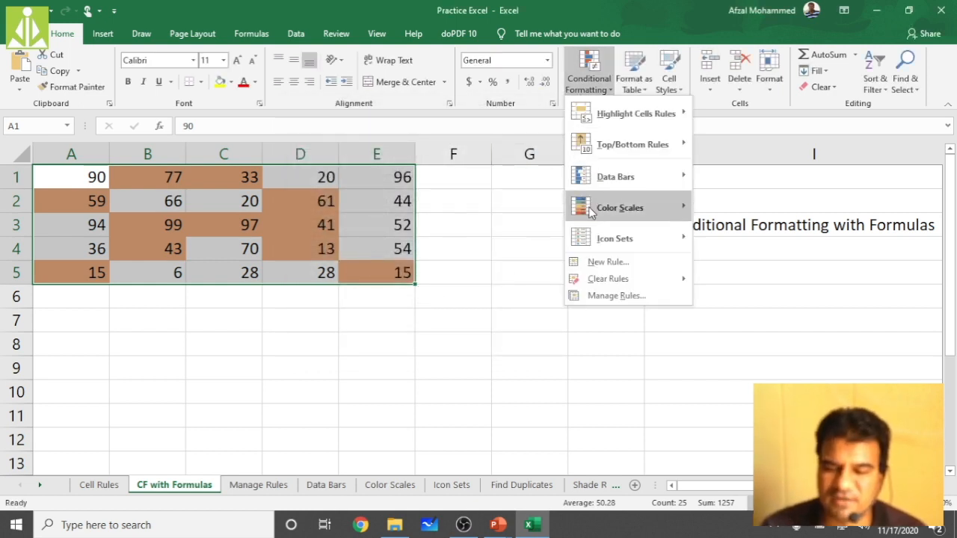
pyautogui.click(621, 266)
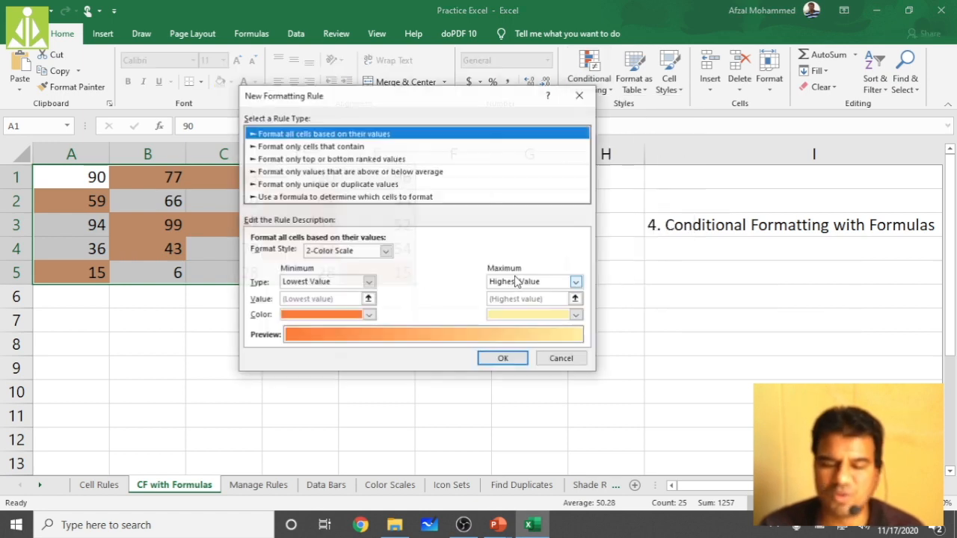
pyautogui.click(305, 198)
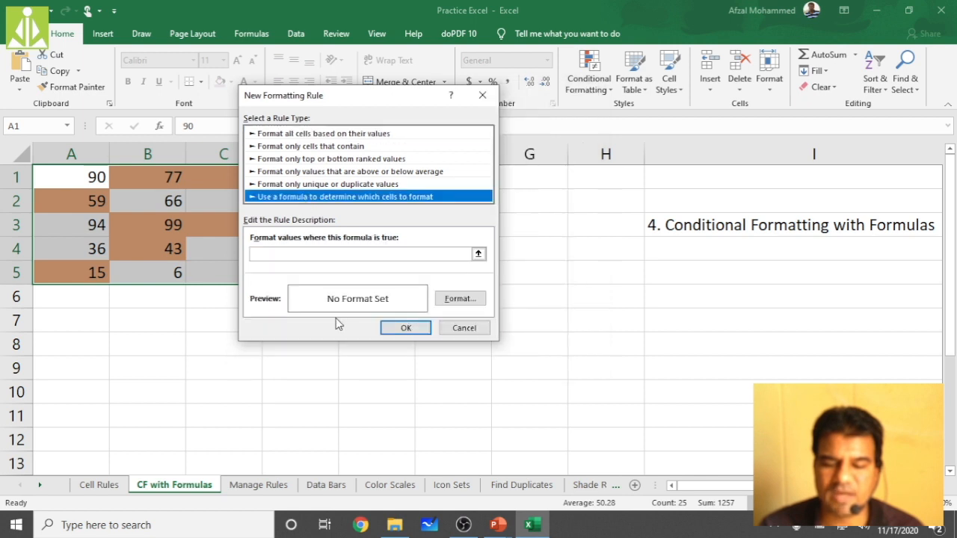
pyautogui.click(462, 299)
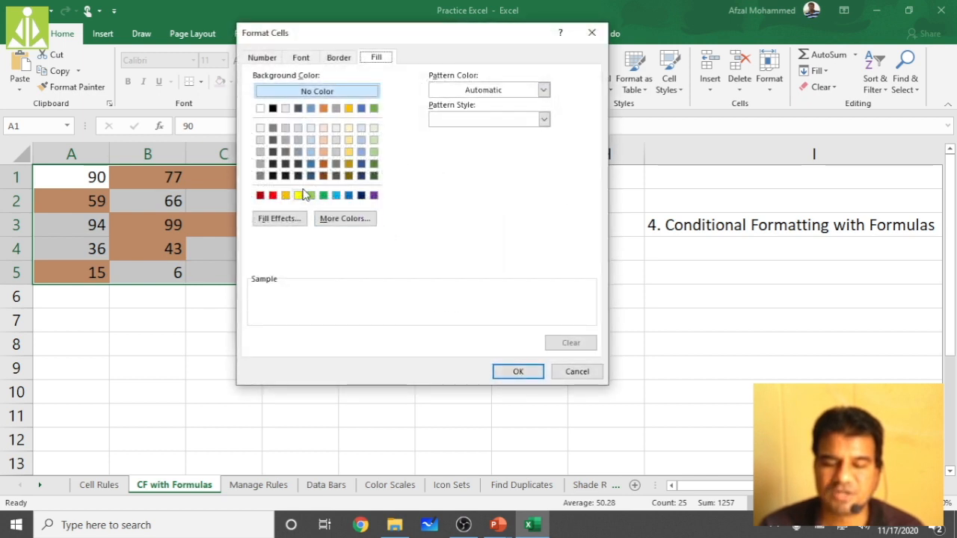
pyautogui.click(312, 196)
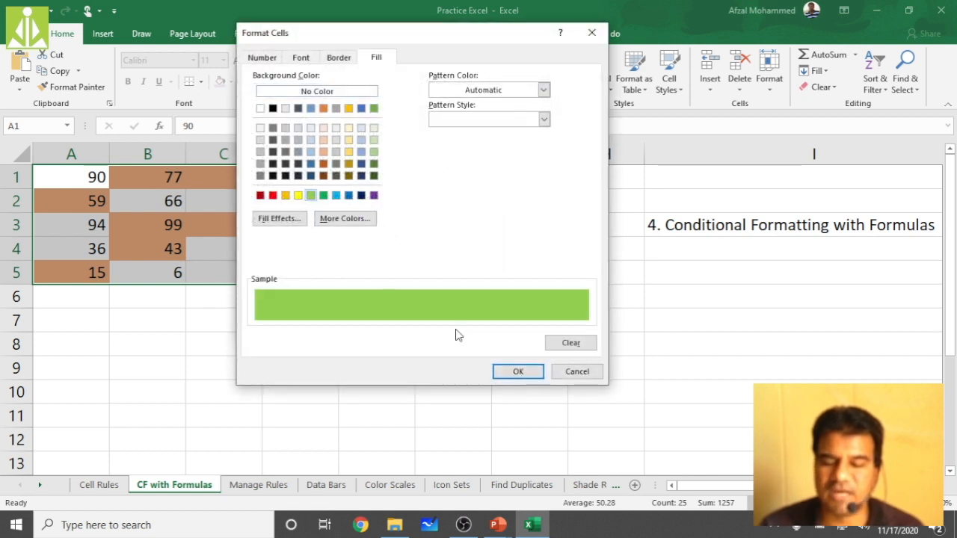
pyautogui.click(517, 371)
pyautogui.click(402, 256)
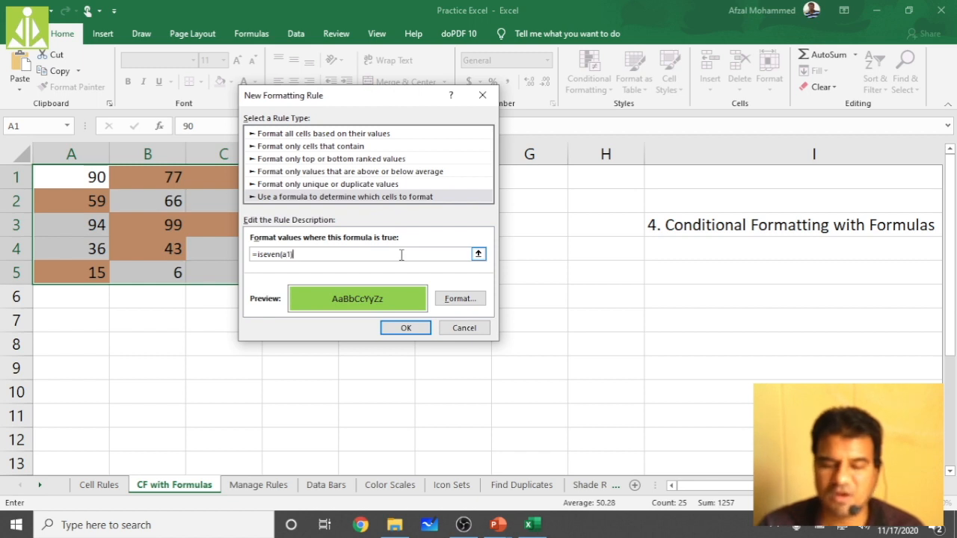
# Step: Finish the green-fill conditional formatting rule =iseven(a1) for A1:E5 and deselect the range
pyautogui.press('Return')
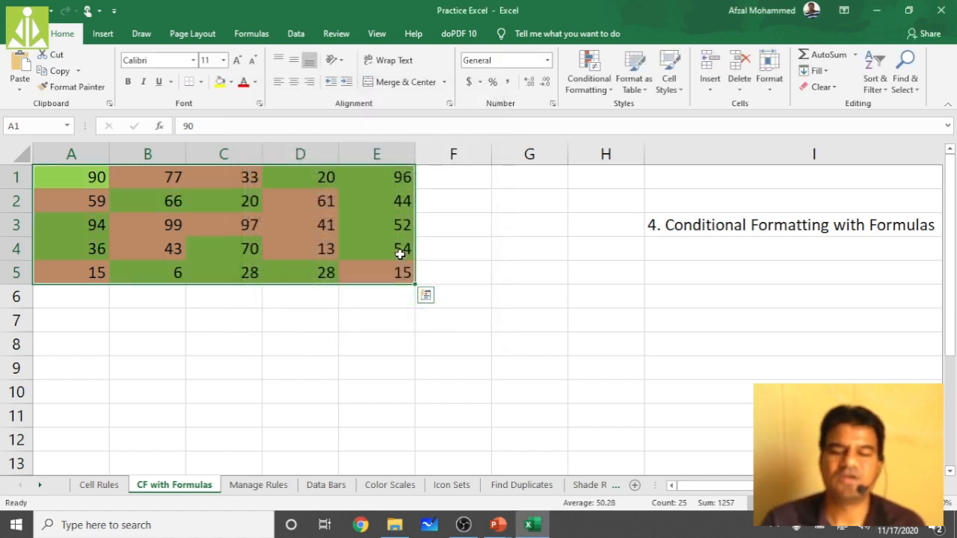
pyautogui.click(288, 249)
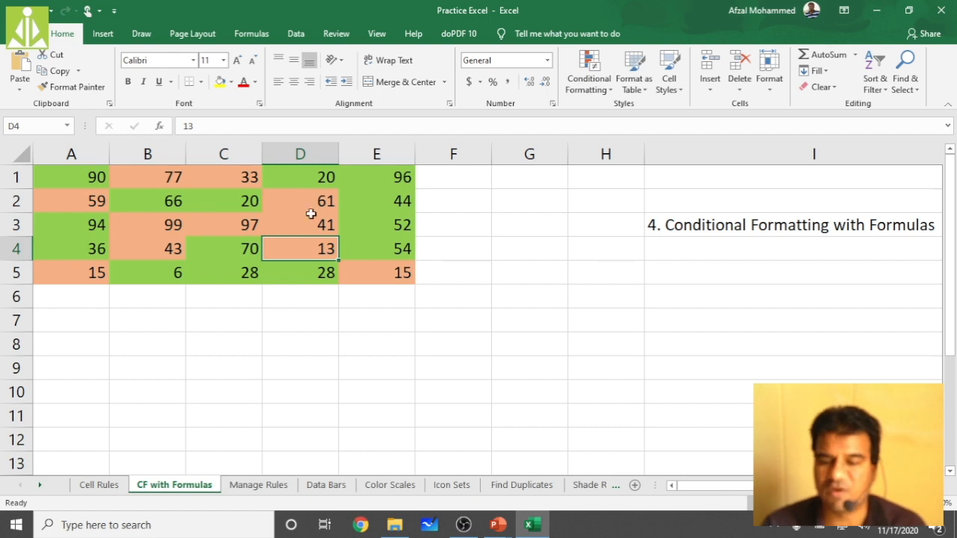
pyautogui.click(587, 86)
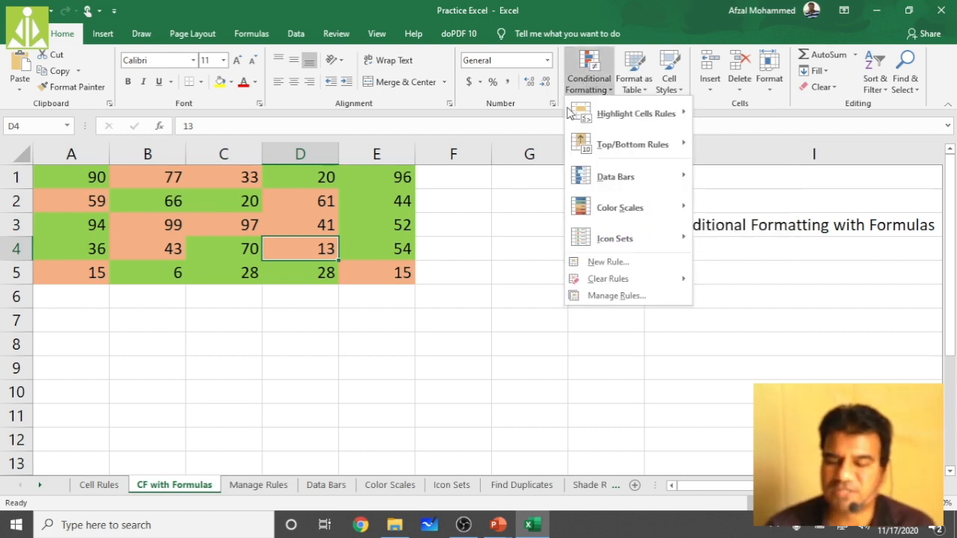
pyautogui.click(473, 263)
pyautogui.moveTo(74, 177); pyautogui.dragTo(394, 267)
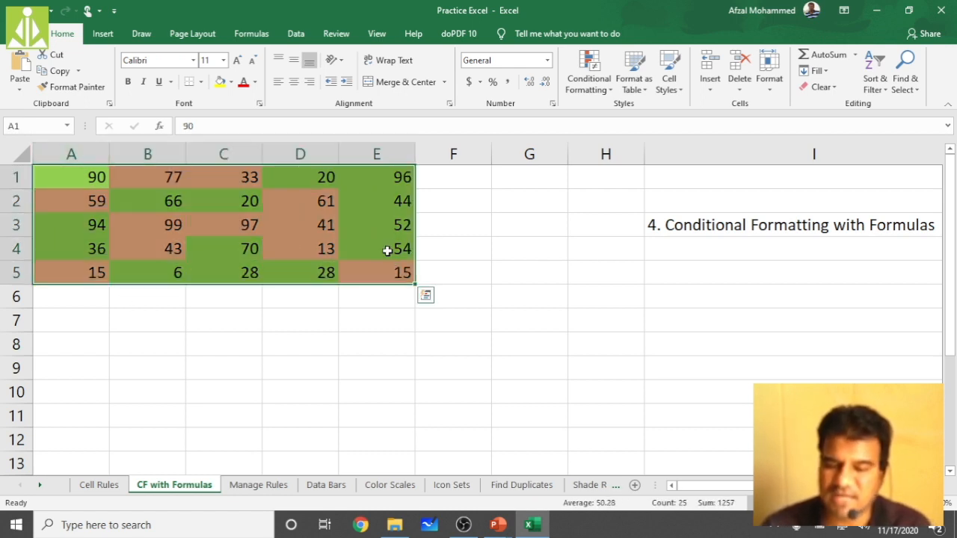
pyautogui.click(601, 84)
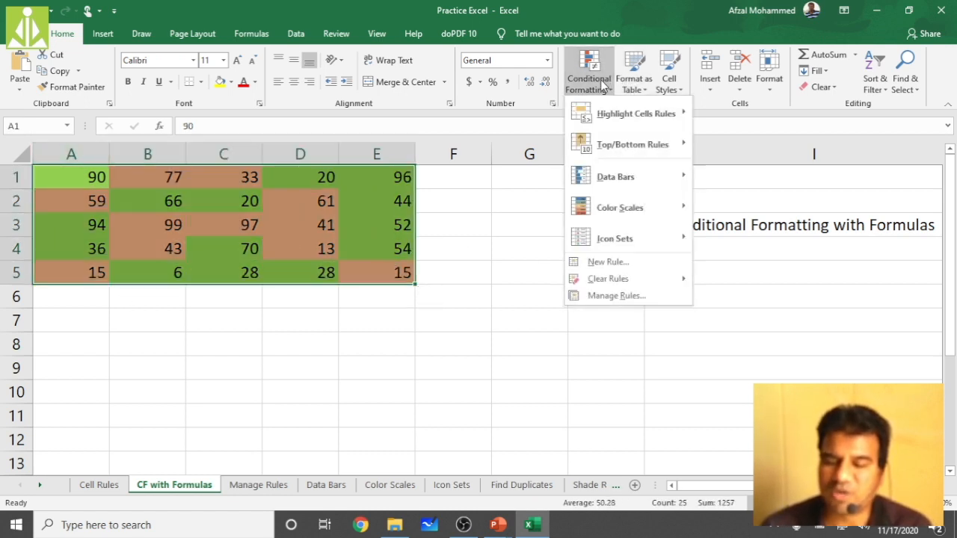
pyautogui.click(120, 216)
pyautogui.click(71, 191)
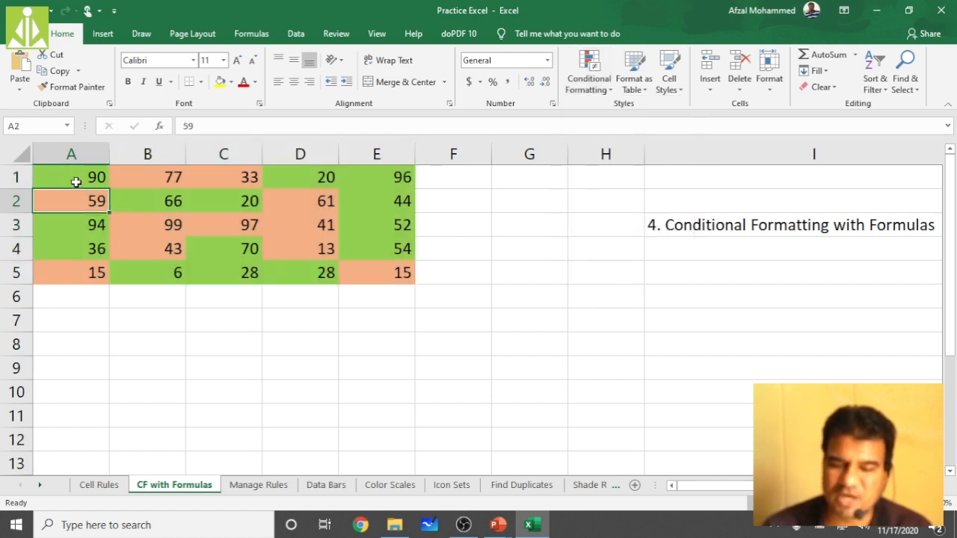
pyautogui.click(75, 177)
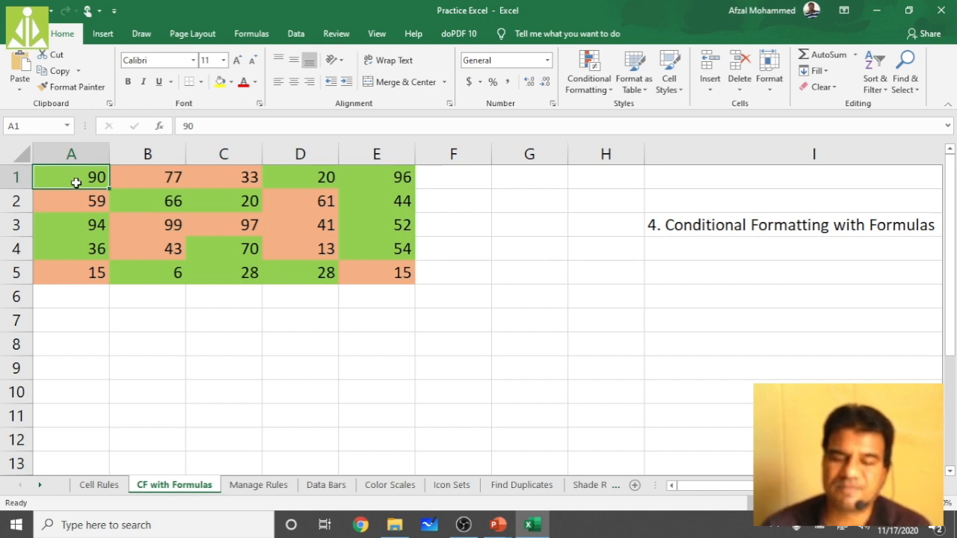
# Step: In the conditional formatting rules of A1:E5, delete the duplicate =ISEVEN(A1) rule that has no format set
pyautogui.moveTo(81, 184); pyautogui.dragTo(402, 271)
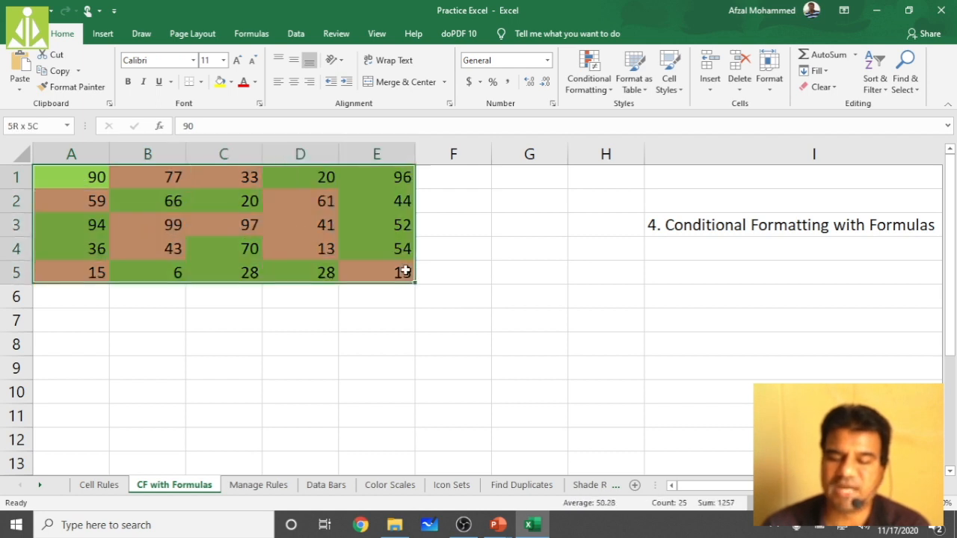
pyautogui.click(590, 84)
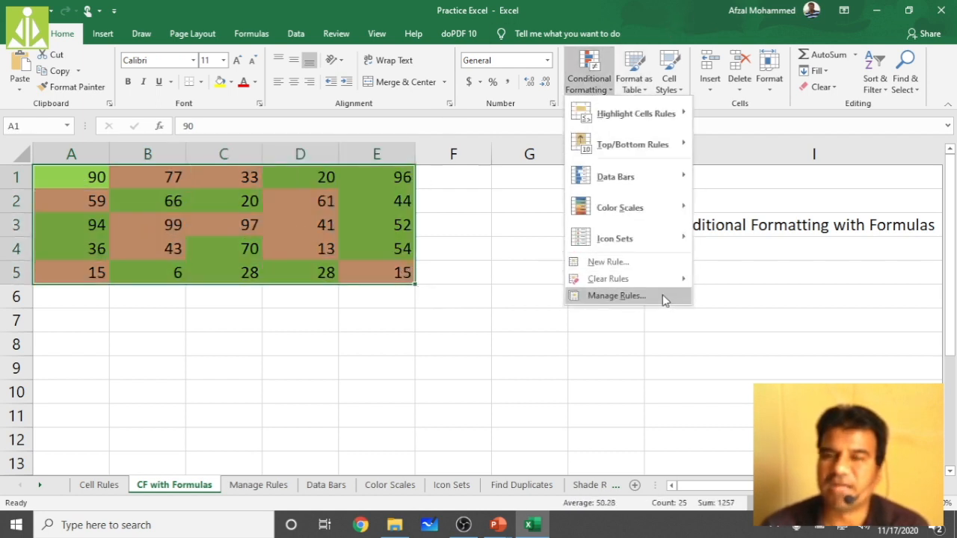
pyautogui.click(618, 296)
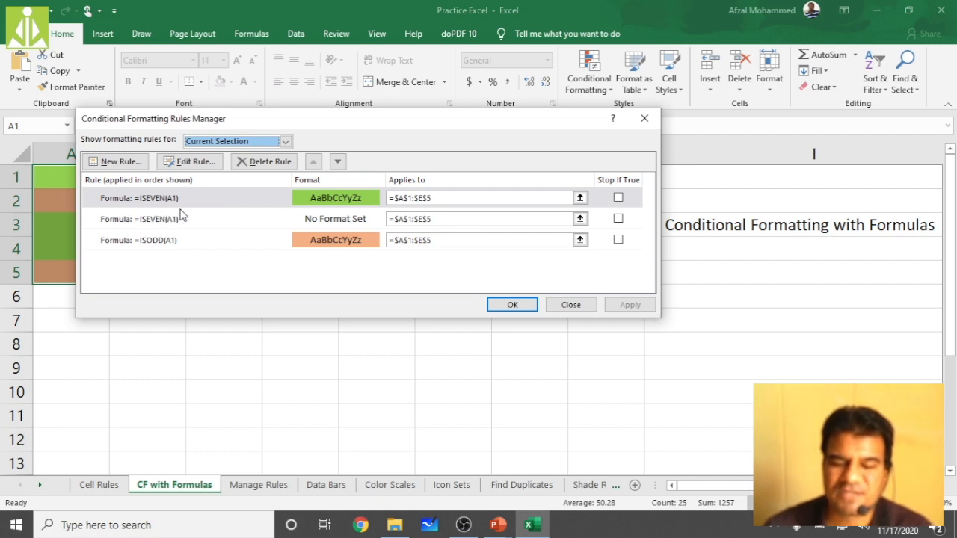
pyautogui.moveTo(369, 124); pyautogui.dragTo(568, 145)
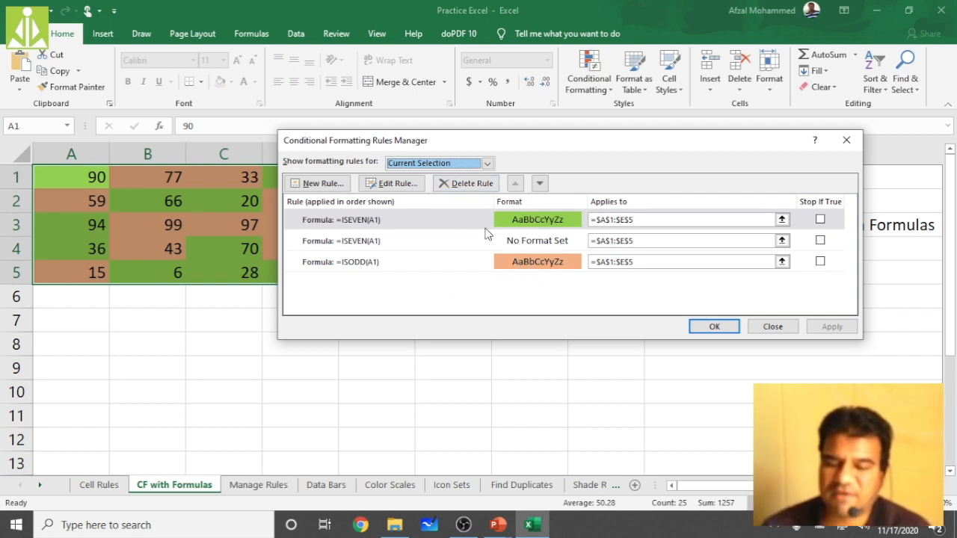
pyautogui.click(331, 247)
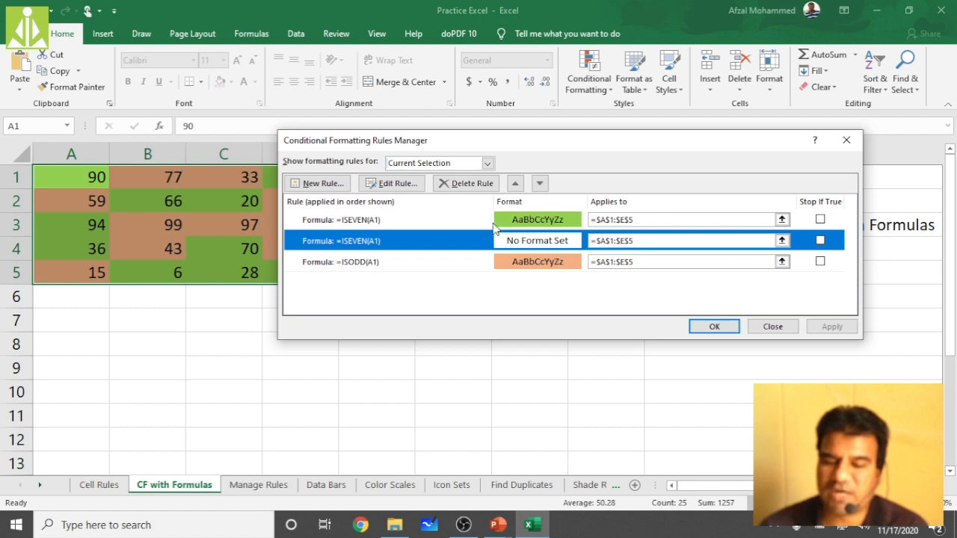
pyautogui.click(465, 183)
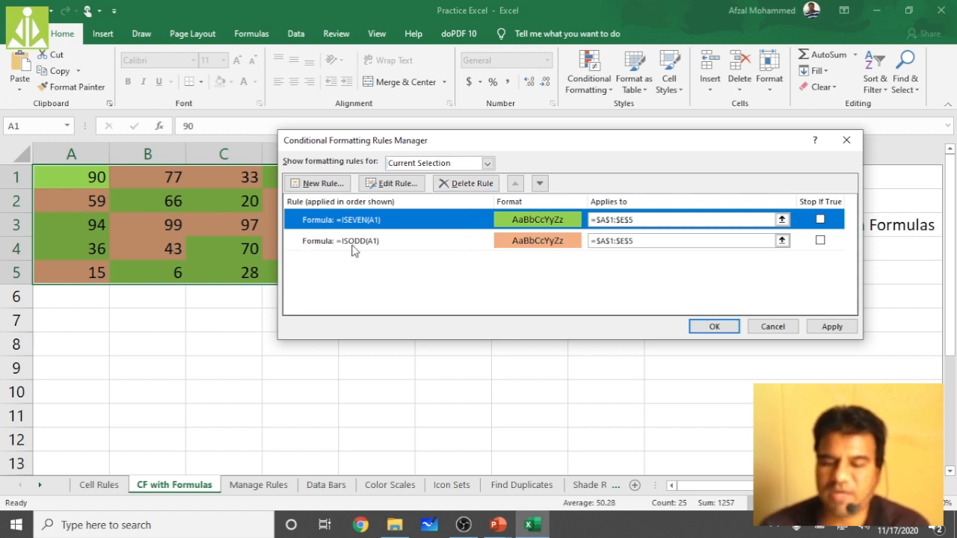
# Step: Delete the orange =ISODD(A1) rule and apply the change to the range
pyautogui.click(367, 246)
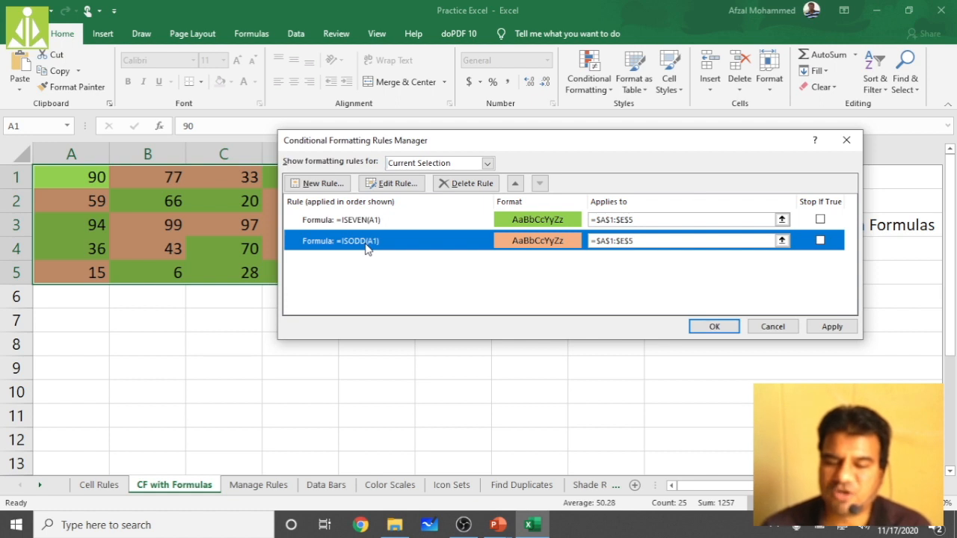
pyautogui.click(453, 182)
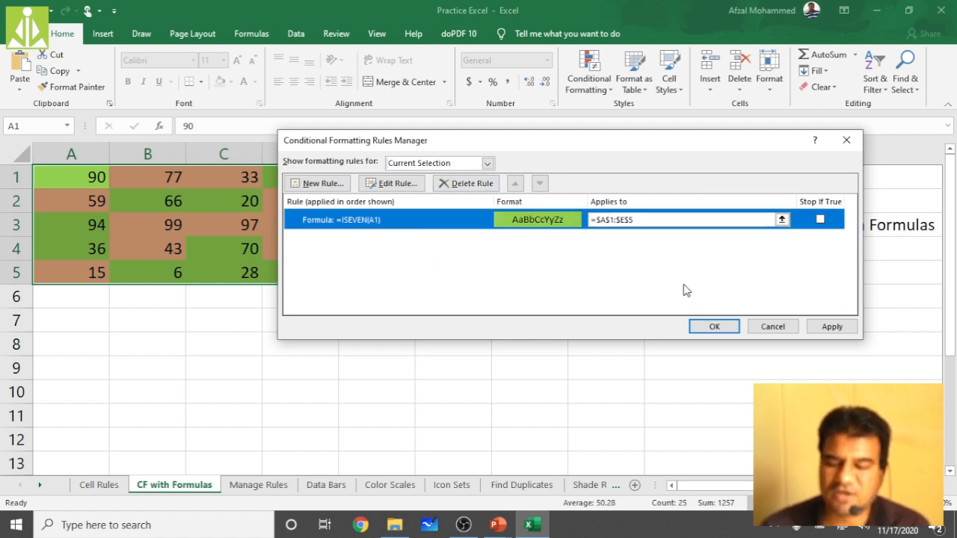
pyautogui.click(828, 326)
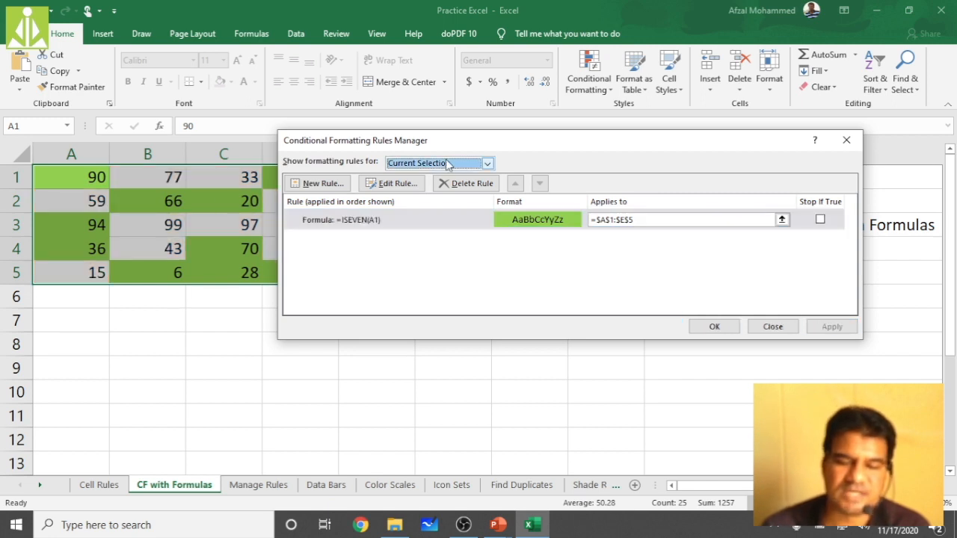
pyautogui.moveTo(449, 143); pyautogui.dragTo(464, 258)
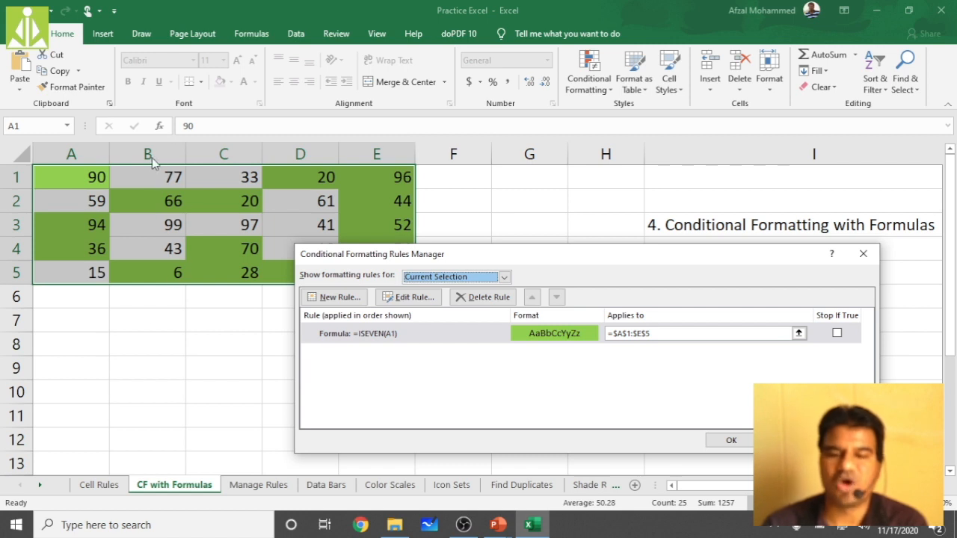
# Step: Start a new formula-based formatting rule for A1:E5 with the formula =isadd(a1)
pyautogui.click(333, 297)
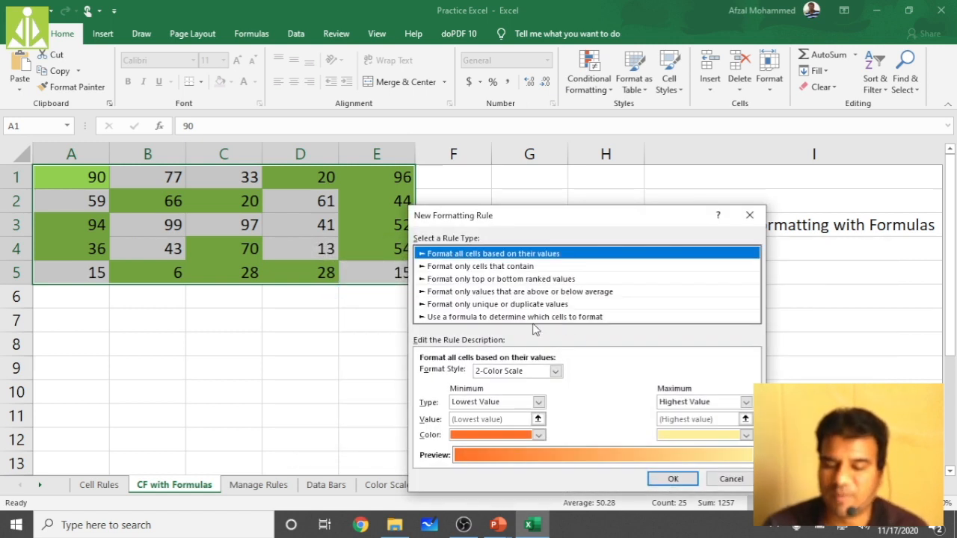
pyautogui.click(525, 317)
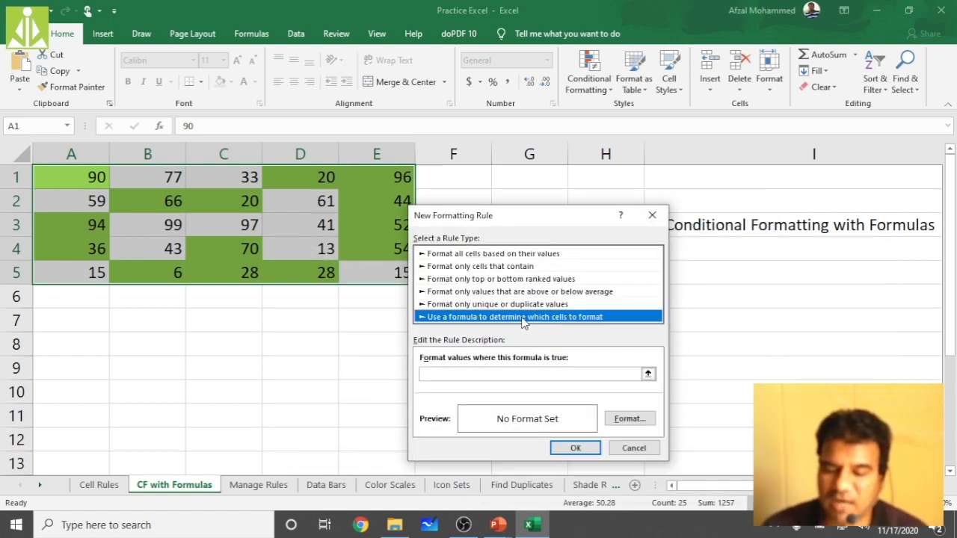
pyautogui.click(506, 372)
pyautogui.write('isodd(a')
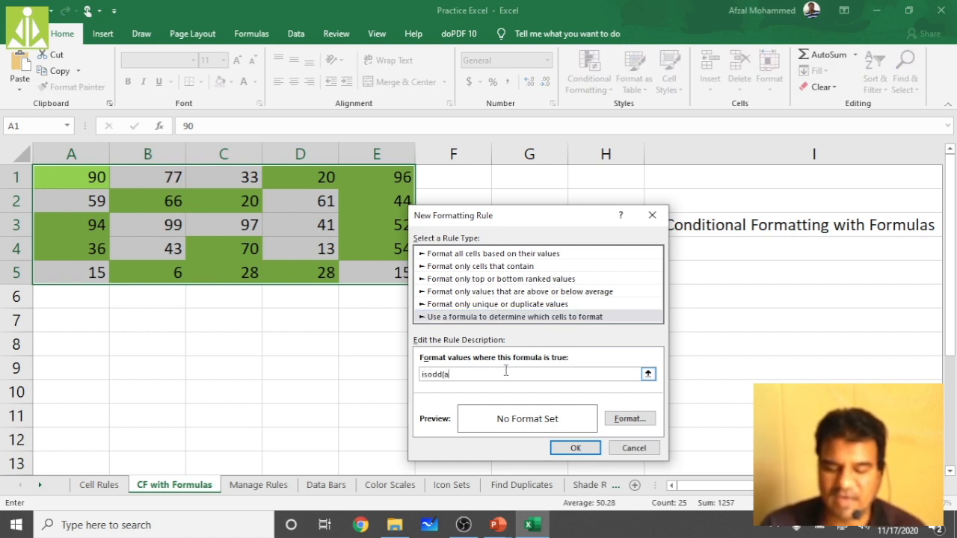
pyautogui.write('1)+$A$')
pyautogui.press('BackSpace')
pyautogui.press('BackSpace')
pyautogui.press('BackSpace')
pyautogui.press('BackSpace')
pyautogui.press('BackSpace')
pyautogui.press('BackSpace')
pyautogui.press('BackSpace')
pyautogui.press('BackSpace')
pyautogui.press('BackSpace')
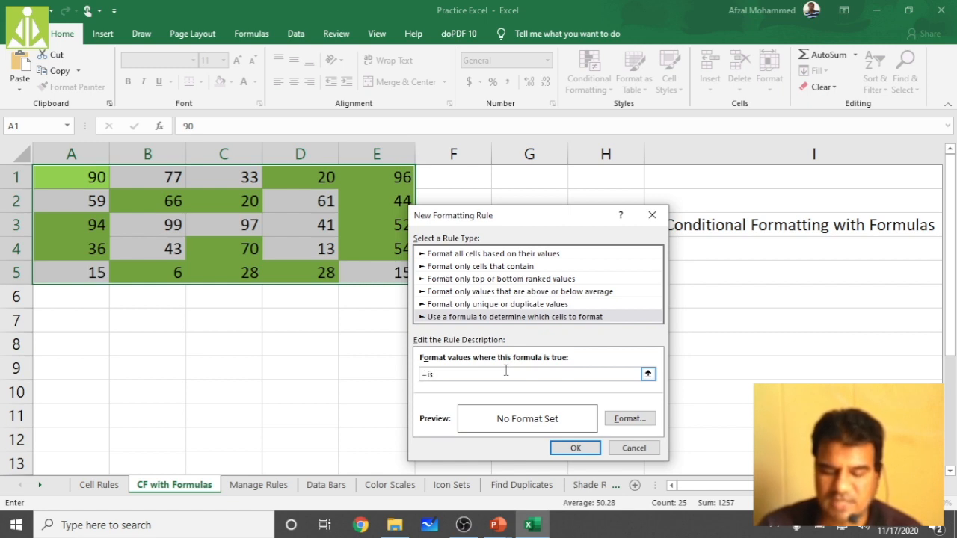
pyautogui.write('=isass')
pyautogui.press('BackSpace')
pyautogui.press('BackSpace')
pyautogui.write('dd(a1')
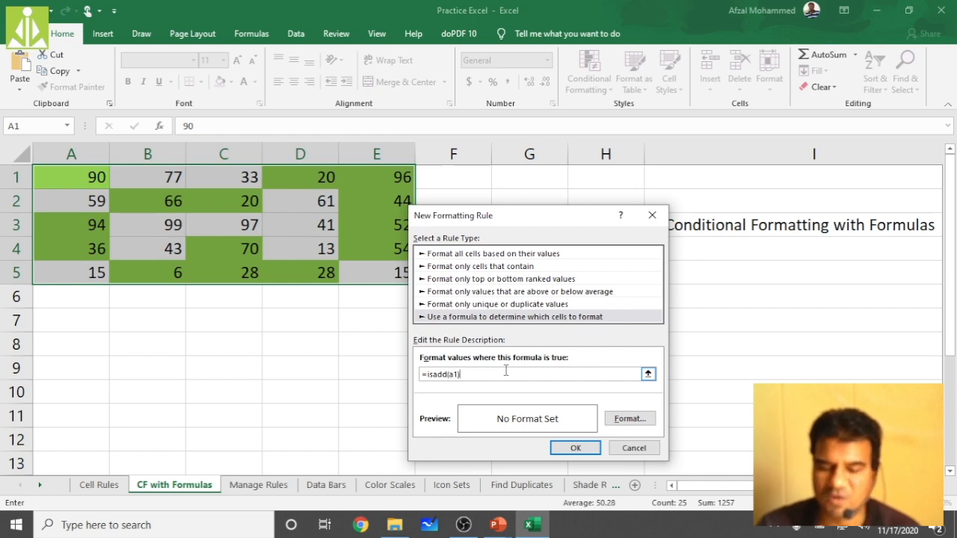
# Step: Give the new rule a light orange background fill, save it and apply it to A1:E5
pyautogui.click(612, 419)
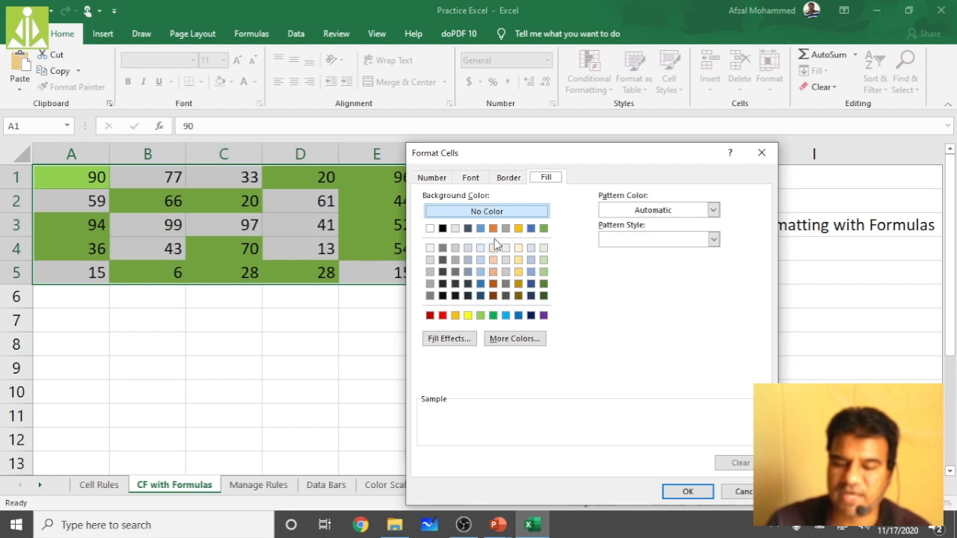
pyautogui.click(493, 272)
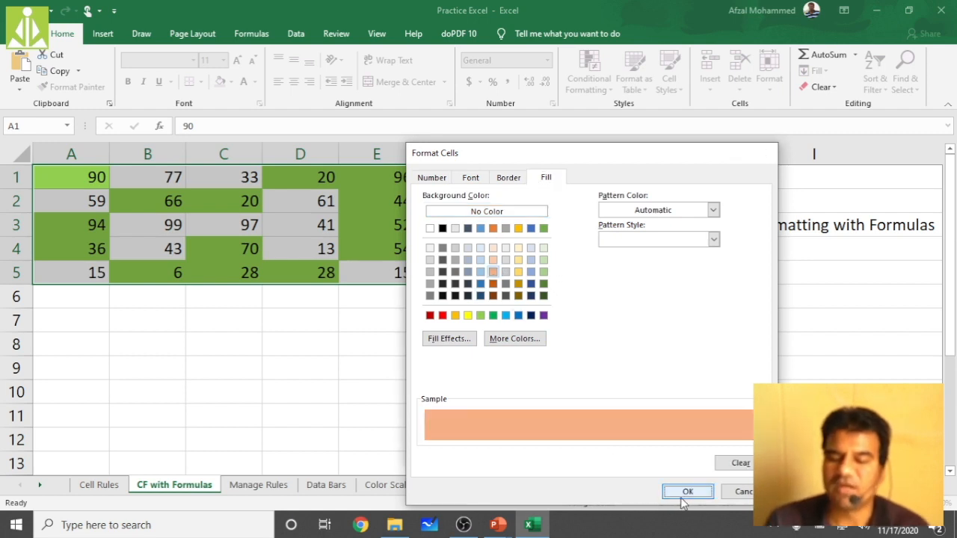
pyautogui.click(685, 493)
pyautogui.click(573, 447)
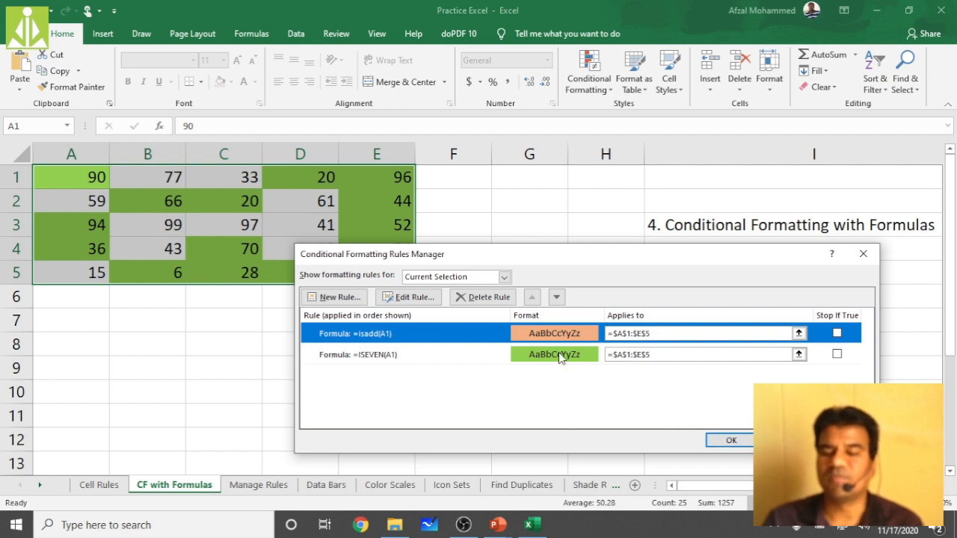
pyautogui.click(847, 441)
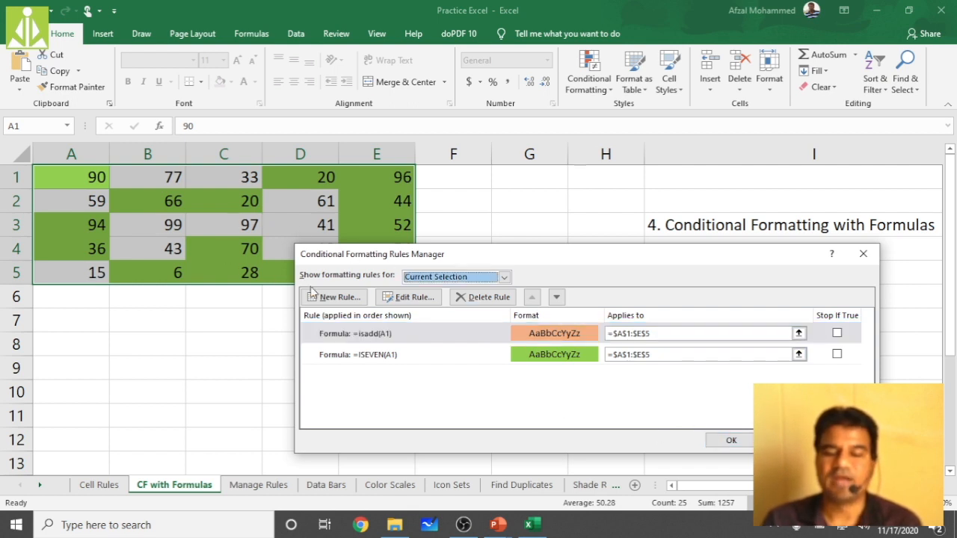
# Step: Review the settings of the =isadd(A1) rule, reapply the rules and close the rules manager
pyautogui.doubleClick(394, 333)
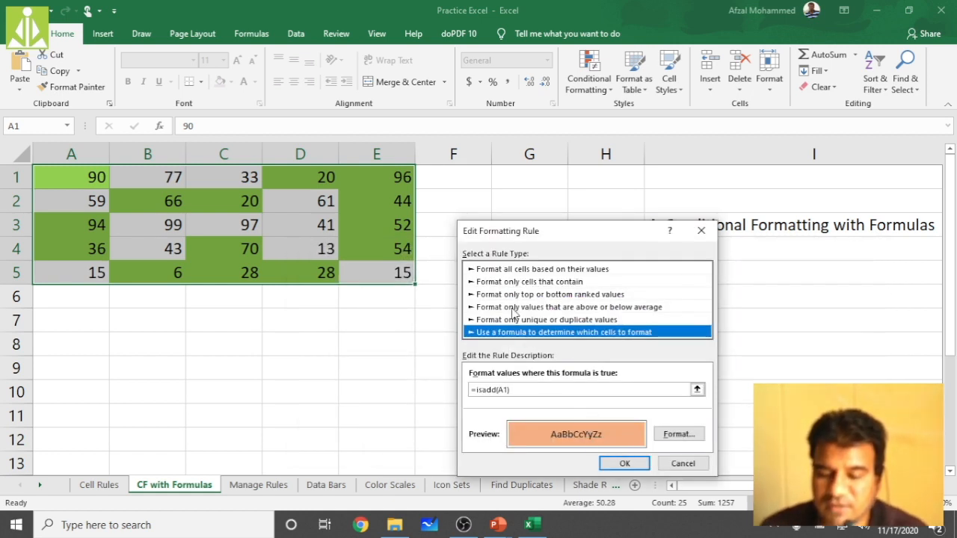
pyautogui.click(613, 466)
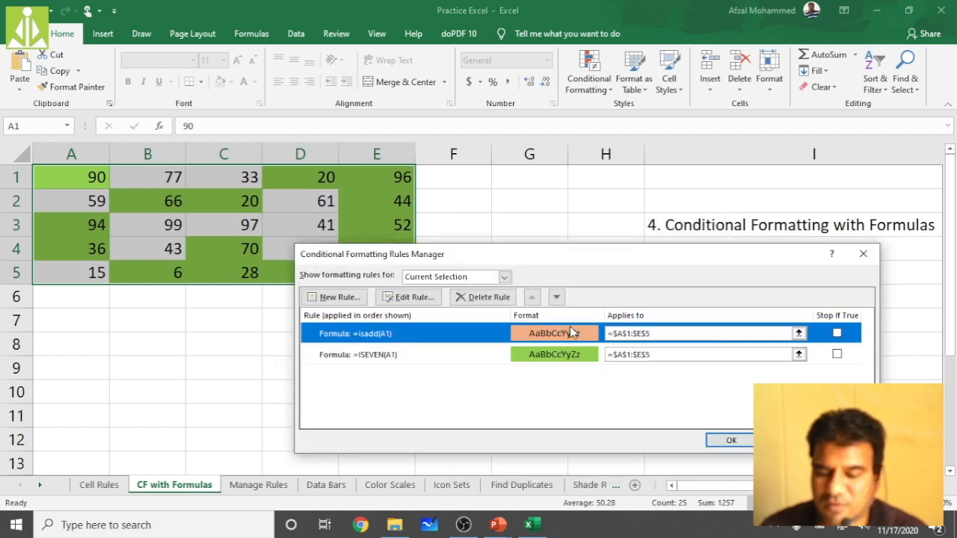
pyautogui.click(845, 440)
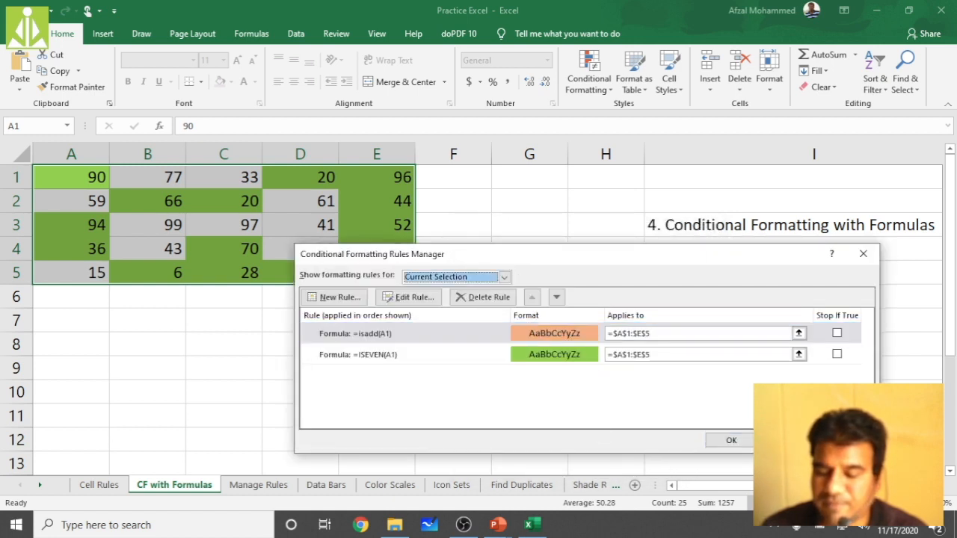
pyautogui.click(750, 441)
pyautogui.click(556, 371)
# Step: Clear the conditional formatting rules from the entire sheet
pyautogui.moveTo(40, 174); pyautogui.dragTo(376, 273)
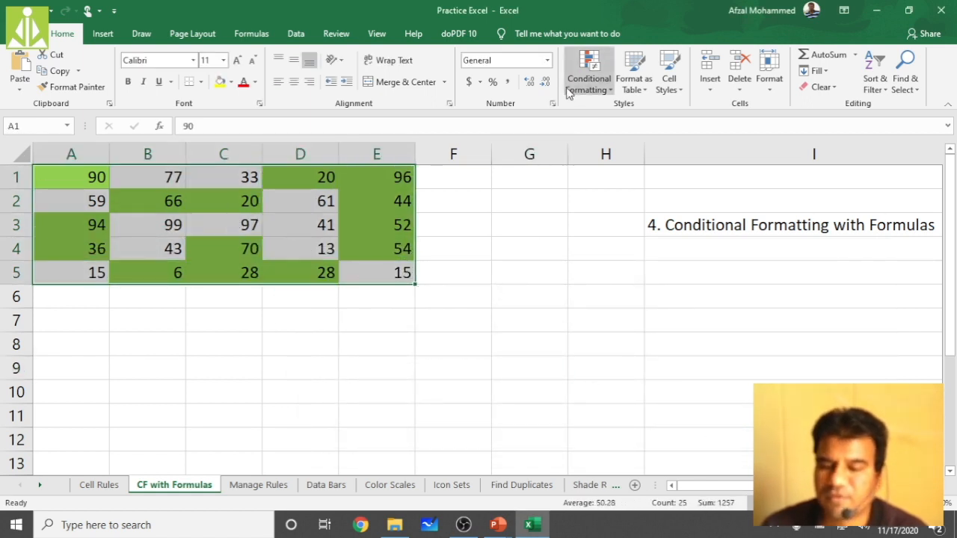
pyautogui.click(569, 90)
pyautogui.moveTo(613, 281)
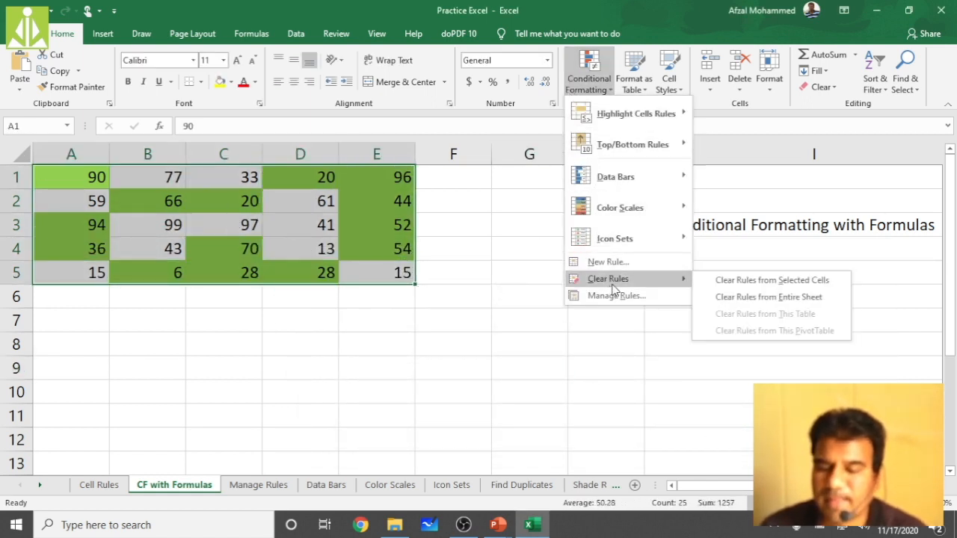
pyautogui.click(746, 296)
pyautogui.click(69, 196)
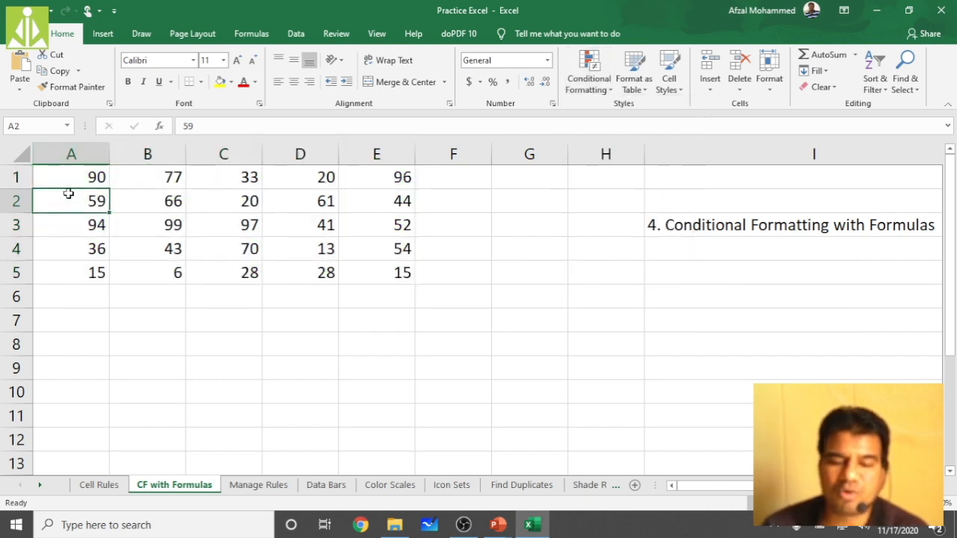
# Step: Start a new formula-based formatting rule for A1:E5 with the formula =isodd(a1)
pyautogui.moveTo(67, 180); pyautogui.dragTo(394, 273)
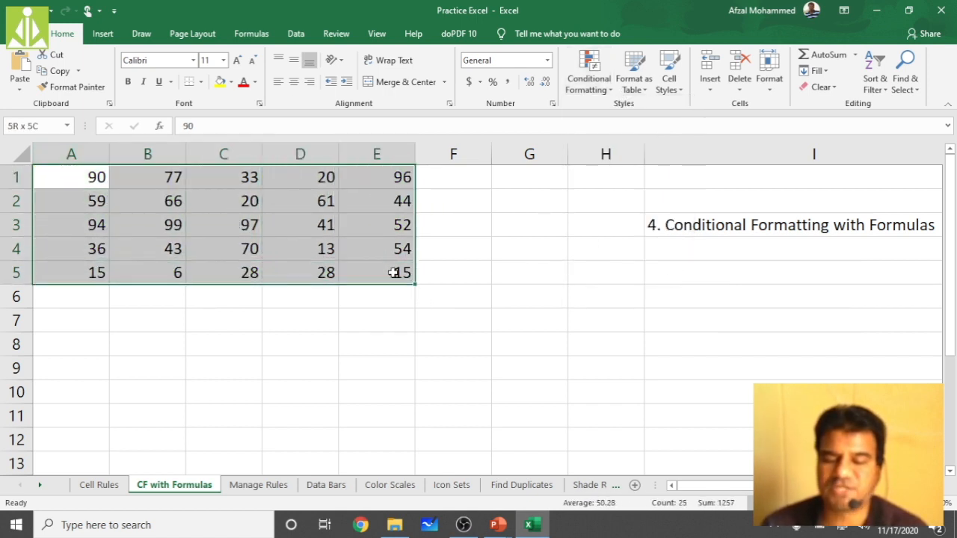
pyautogui.click(589, 79)
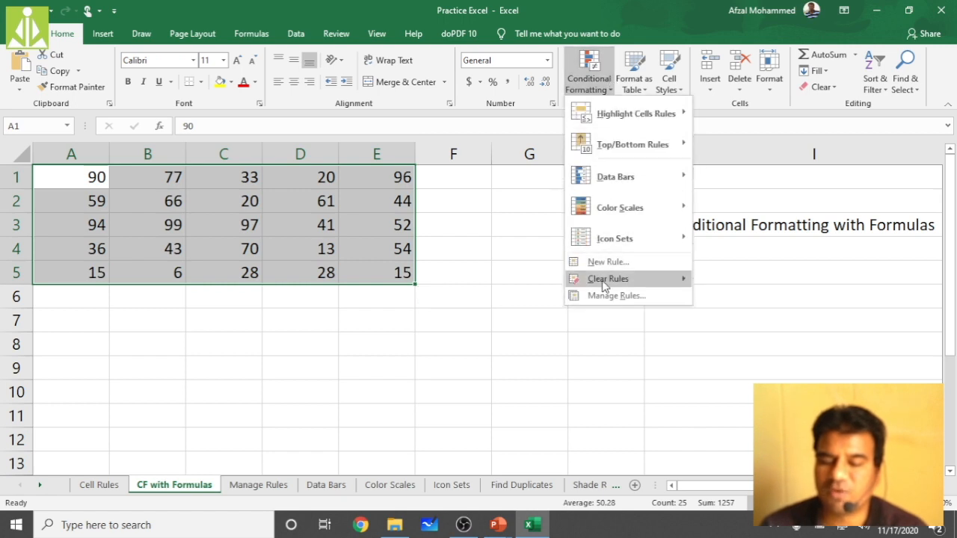
pyautogui.click(614, 296)
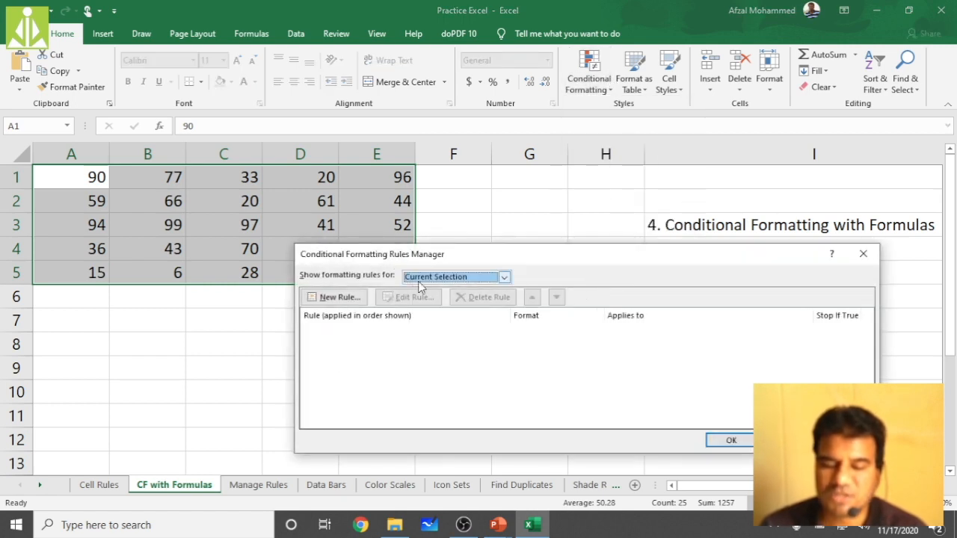
pyautogui.click(336, 298)
pyautogui.click(556, 317)
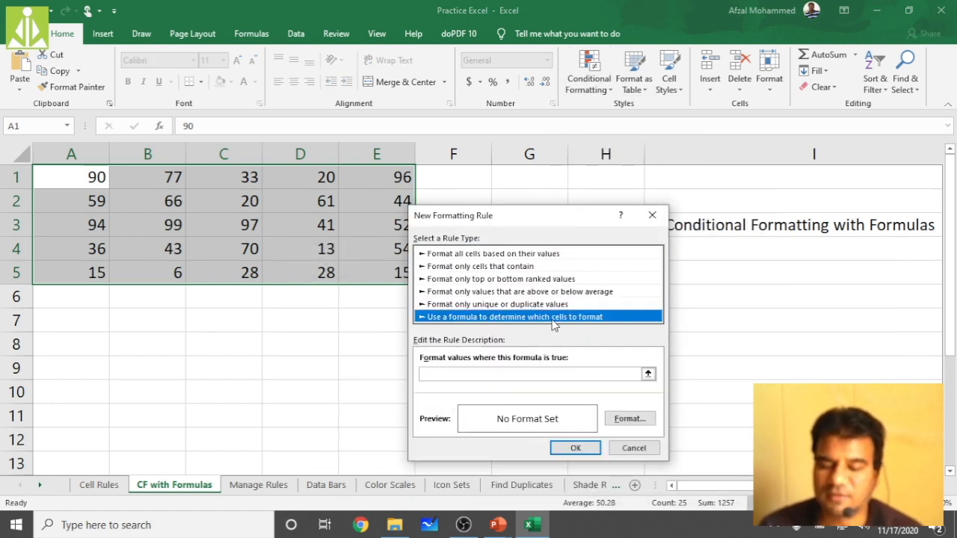
pyautogui.click(583, 377)
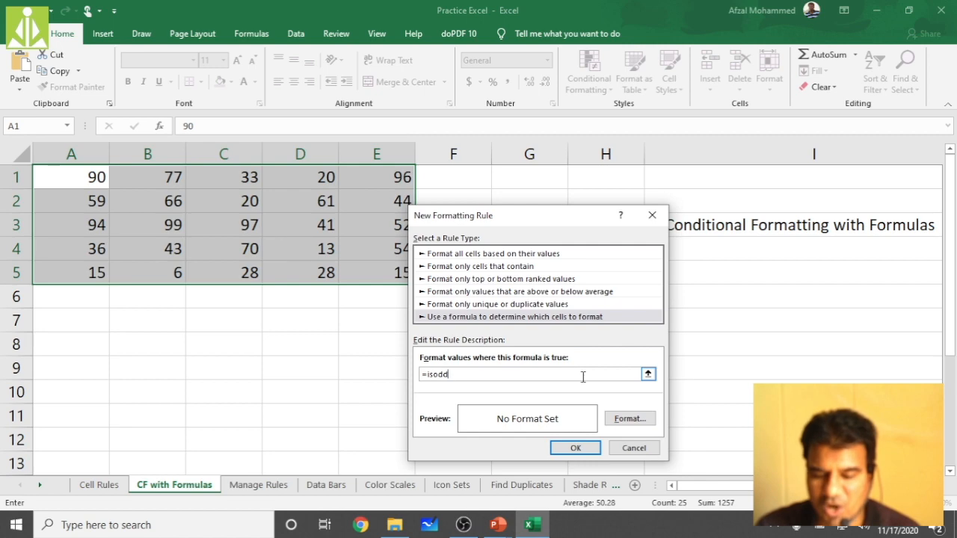
pyautogui.write('=isodd(a1)')
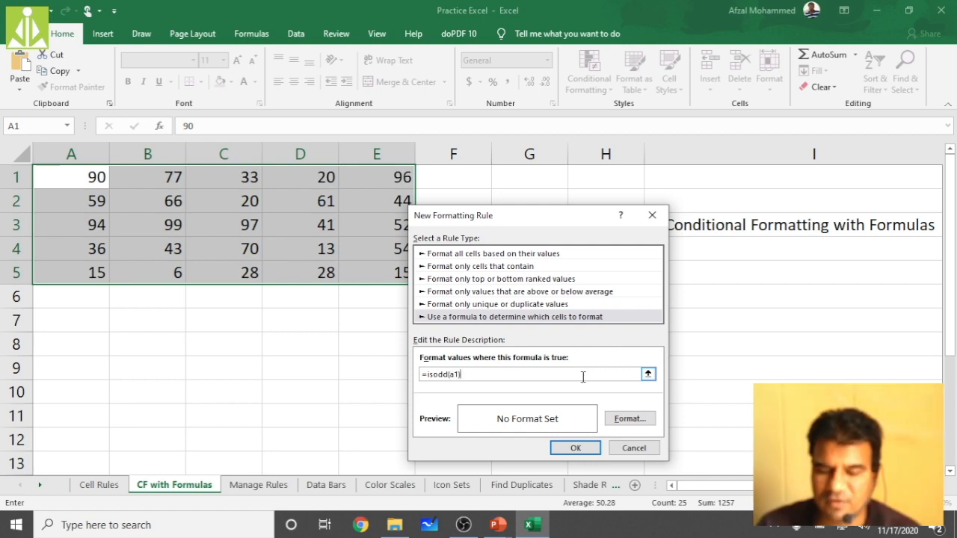
# Step: Give the =isodd(a1) rule an orange background fill, save it and apply it to A1:E5
pyautogui.click(630, 420)
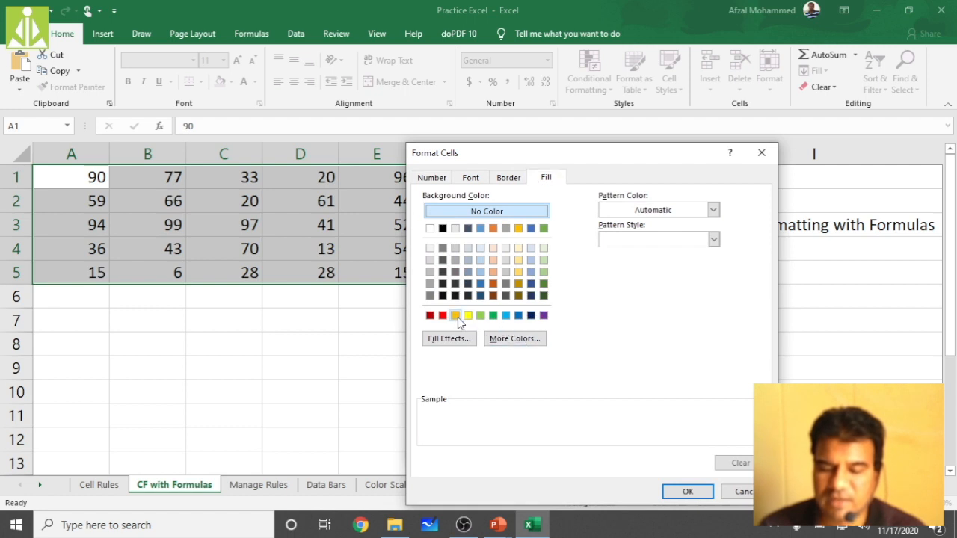
pyautogui.click(454, 315)
pyautogui.click(684, 491)
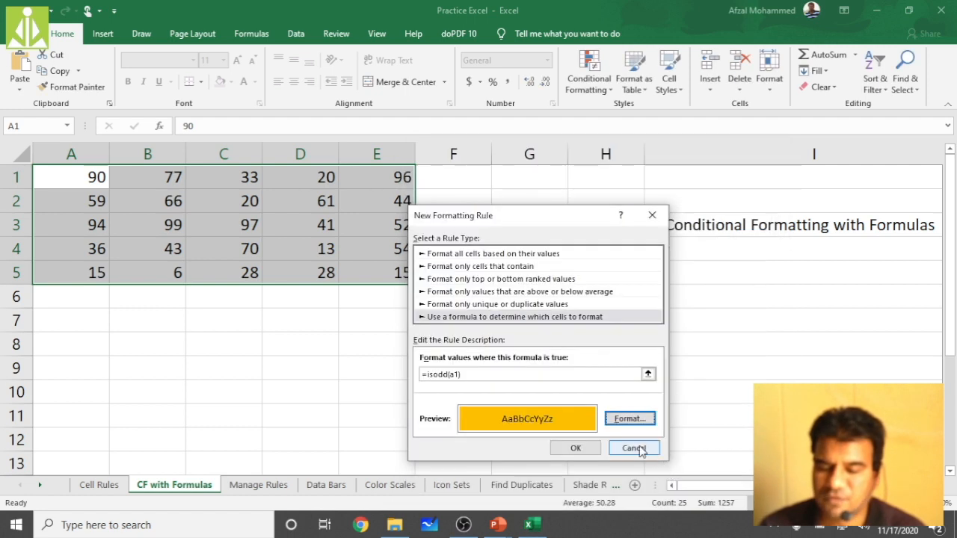
pyautogui.click(575, 449)
pyautogui.click(846, 441)
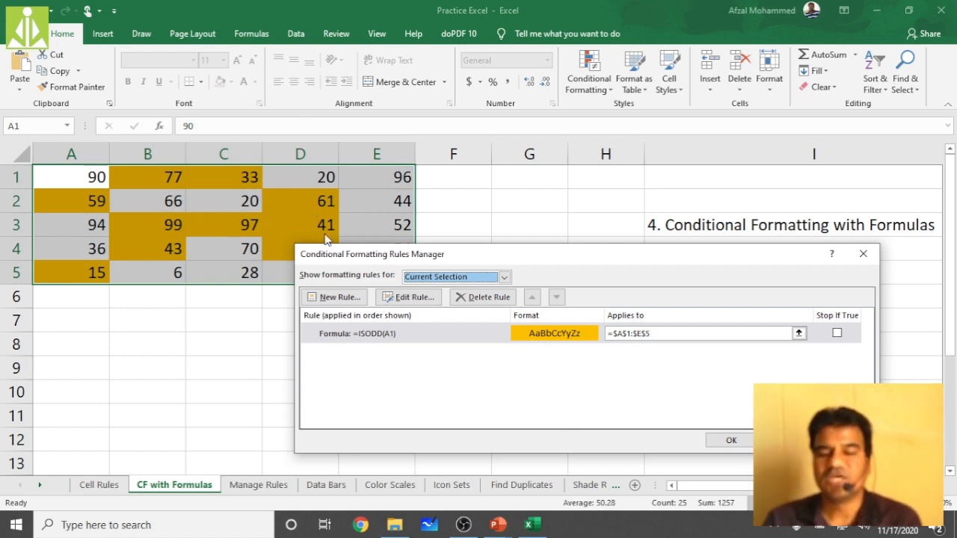
# Step: Add a second formula-based formatting rule for A1:E5 with the formula =iseven(a1)
pyautogui.moveTo(392, 257); pyautogui.dragTo(423, 213)
pyautogui.click(370, 253)
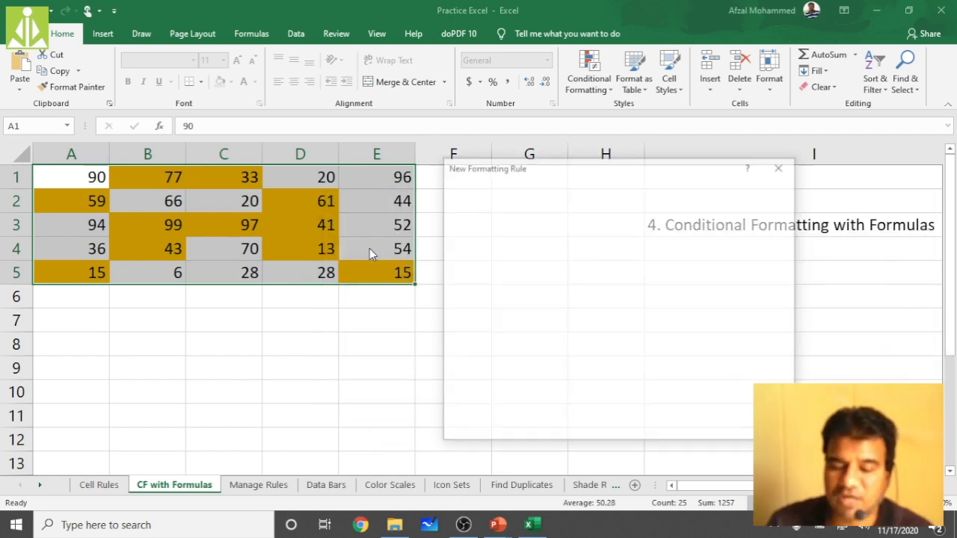
pyautogui.click(521, 269)
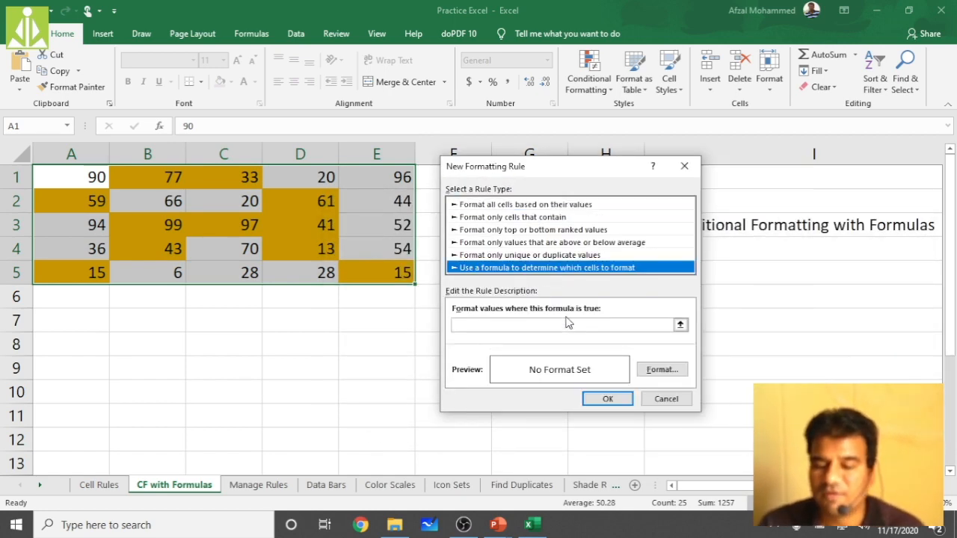
pyautogui.click(548, 327)
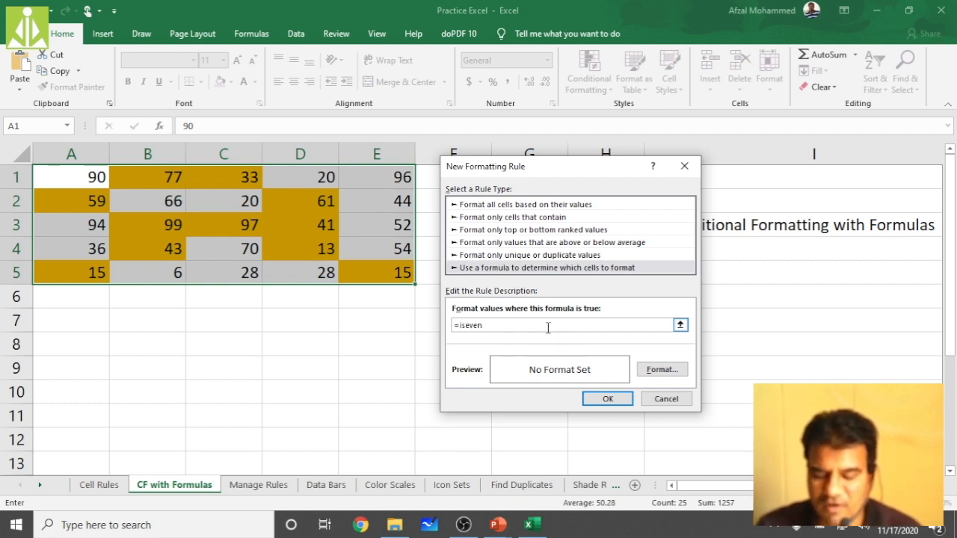
pyautogui.write('=iseven(a1)')
# Step: Give the =iseven(a1) rule a light green background fill, apply it to A1:E5 and close the rules manager
pyautogui.click(676, 369)
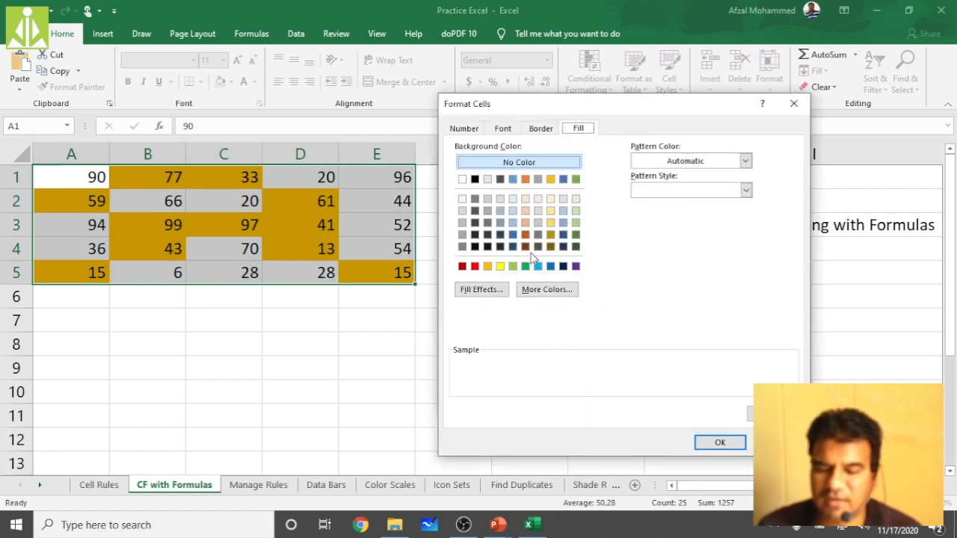
pyautogui.click(513, 266)
pyautogui.click(718, 442)
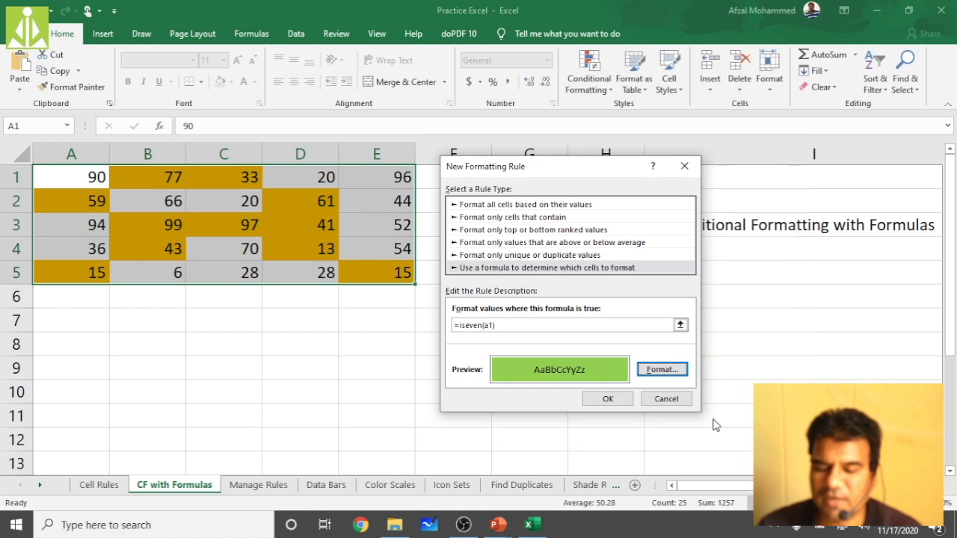
pyautogui.click(607, 399)
pyautogui.click(878, 391)
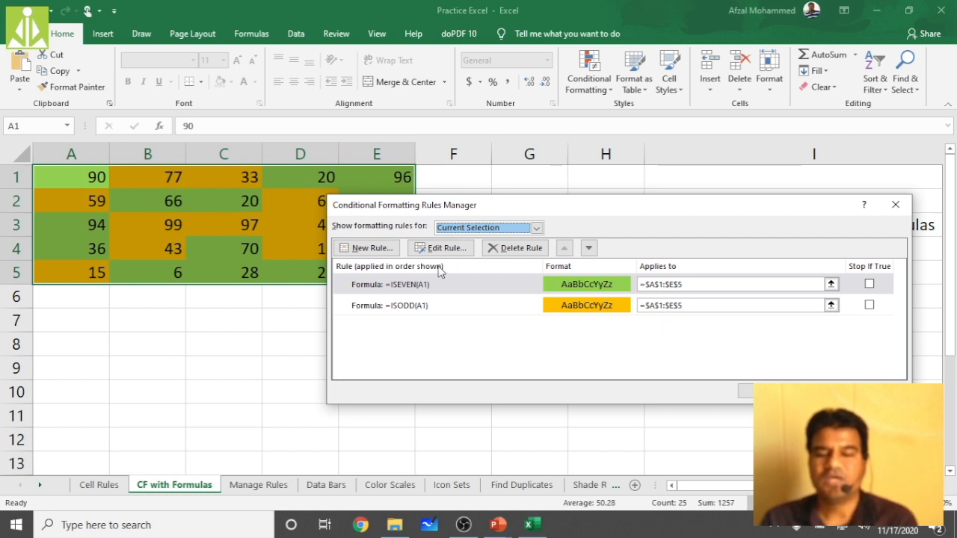
pyautogui.moveTo(500, 214); pyautogui.dragTo(501, 245)
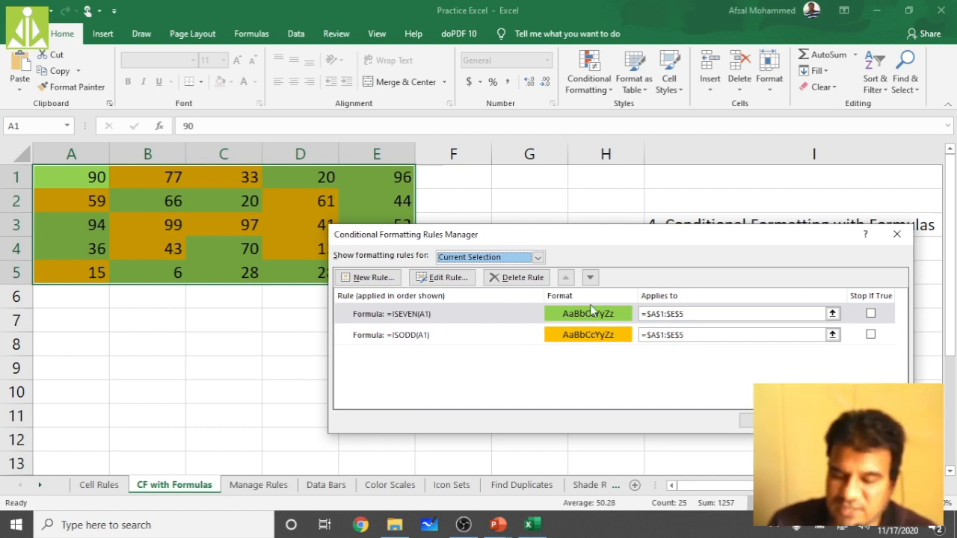
pyautogui.click(768, 421)
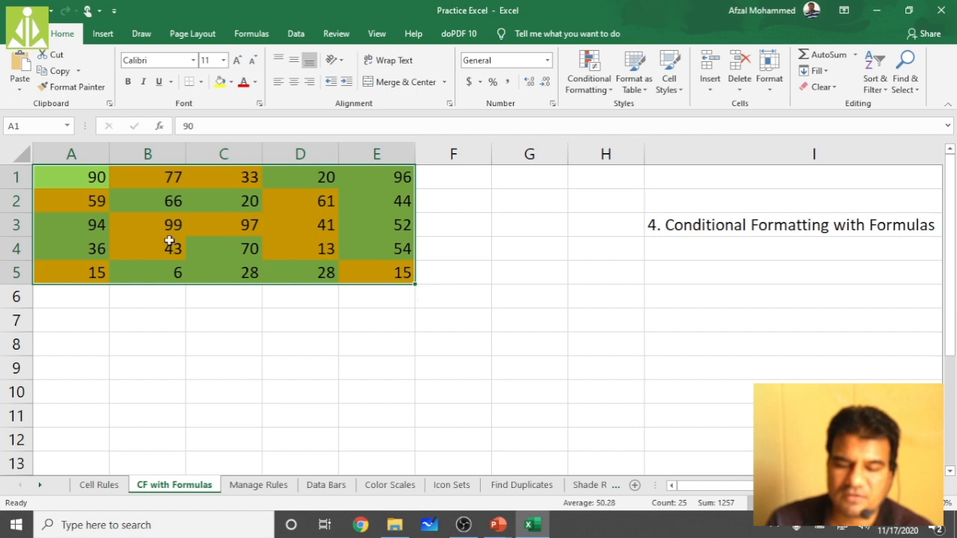
# Step: Edit the =ISEVEN(A1) rule for A1:E5 to use a red background fill, apply the change and close the rules manager
pyautogui.moveTo(65, 178); pyautogui.dragTo(391, 278)
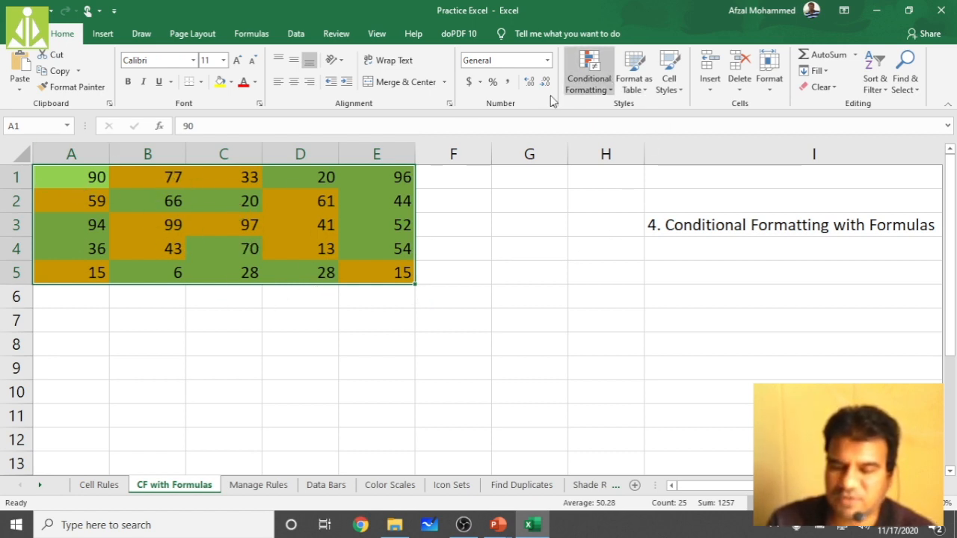
pyautogui.click(589, 81)
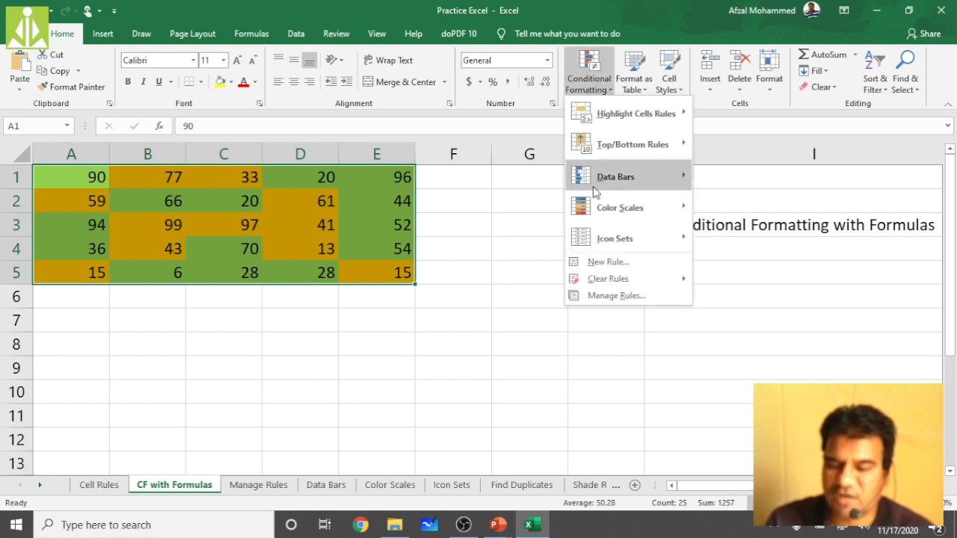
pyautogui.click(616, 296)
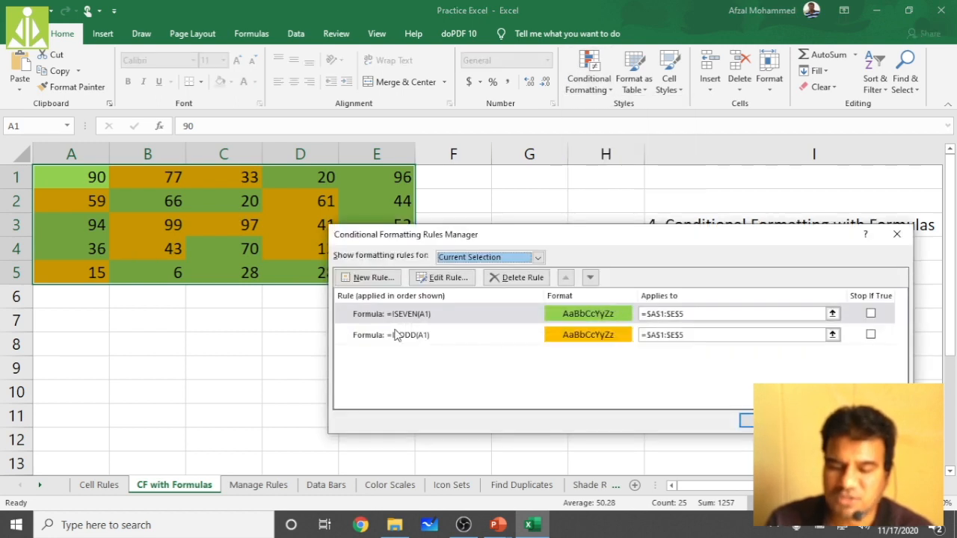
pyautogui.click(427, 317)
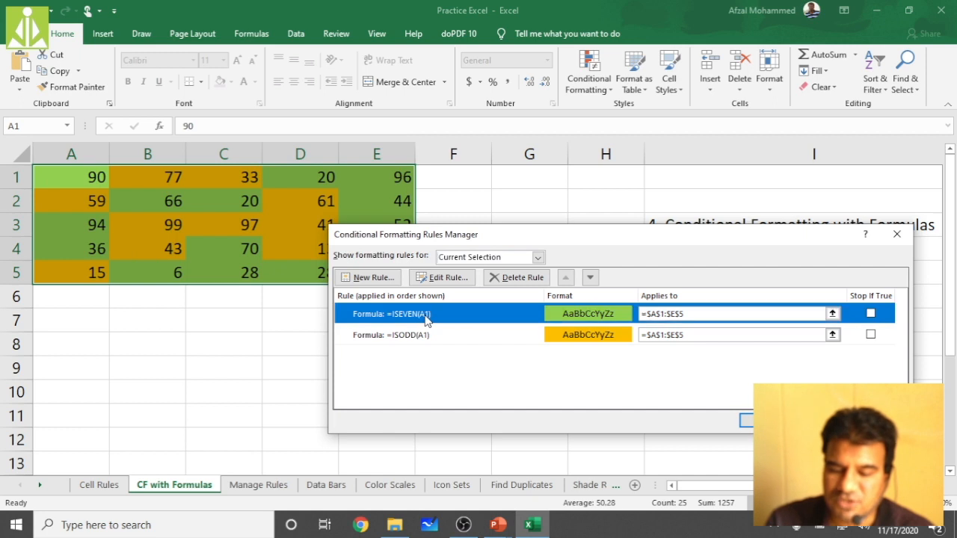
pyautogui.click(444, 277)
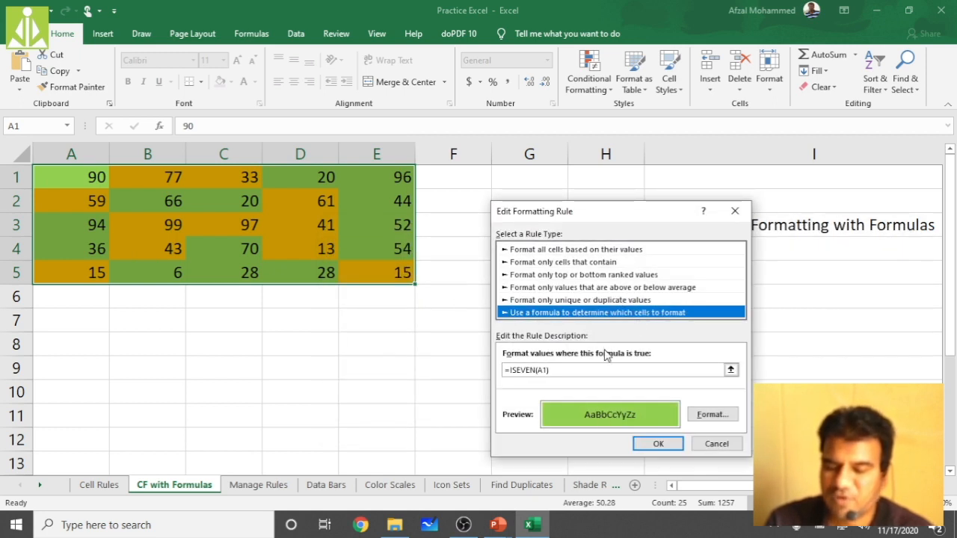
pyautogui.click(712, 415)
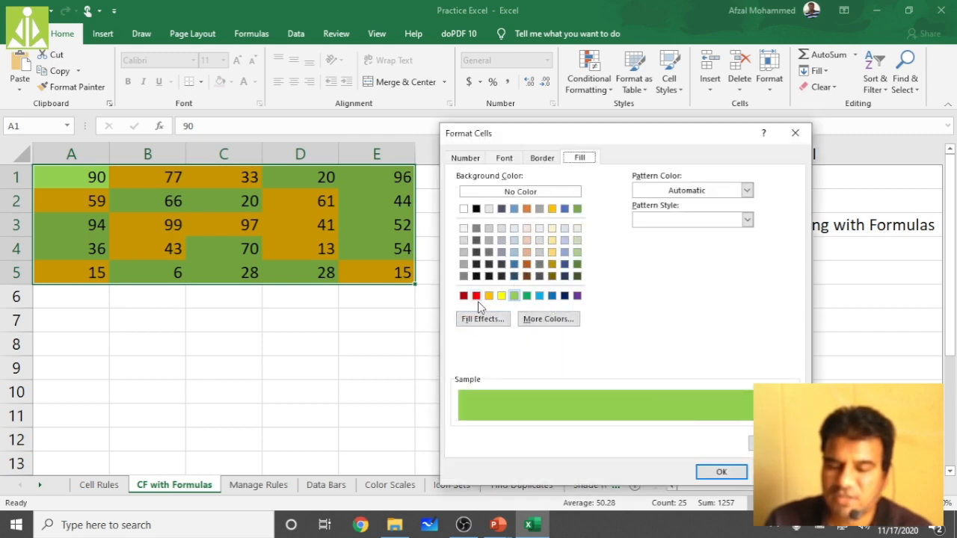
pyautogui.click(476, 297)
pyautogui.click(722, 472)
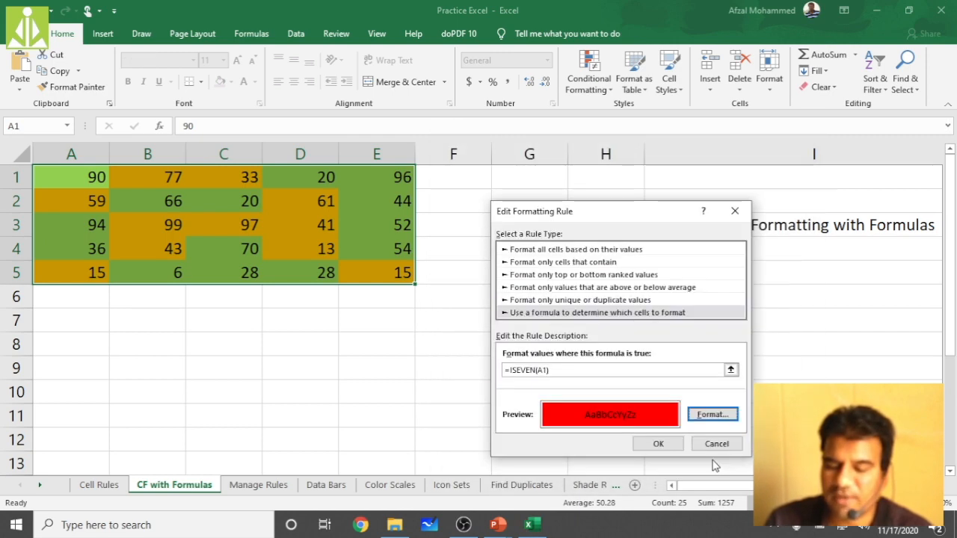
pyautogui.click(658, 444)
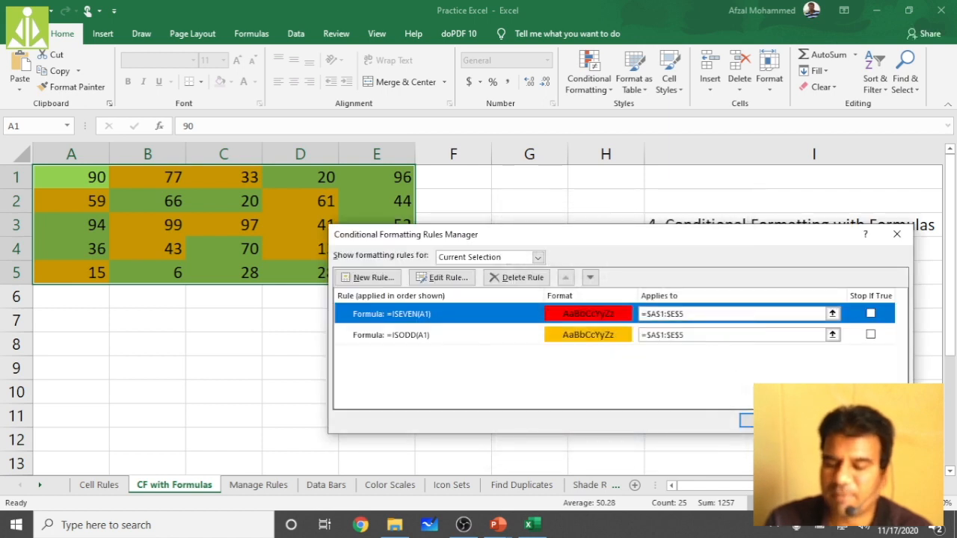
pyautogui.click(879, 421)
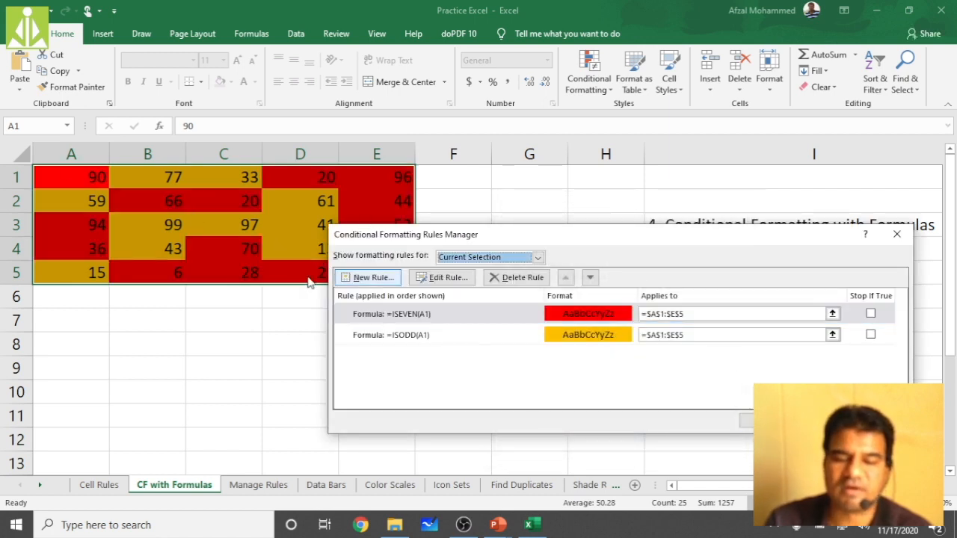
pyautogui.click(749, 422)
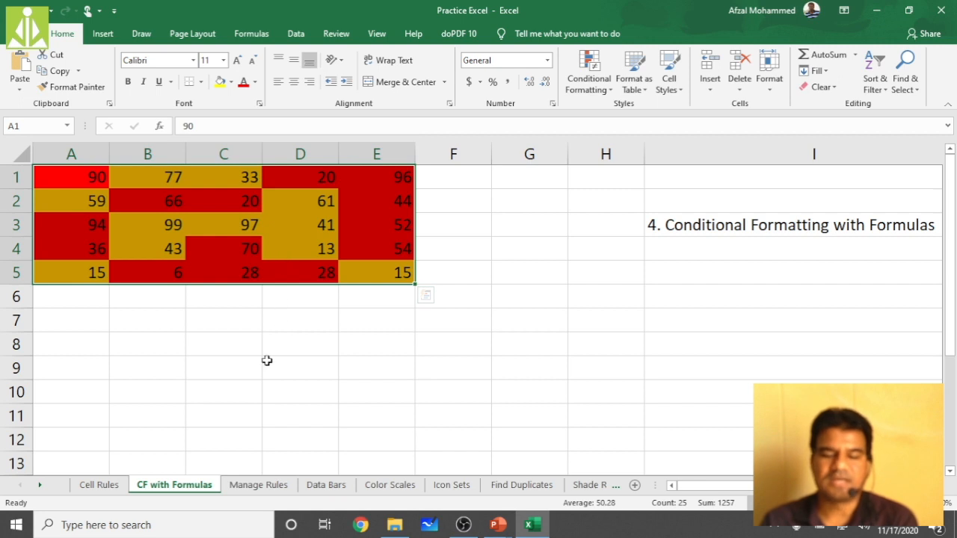
# Step: Give the heading in I5 of the Manage Rules sheet a red font and yellow fill, and switch to the PowerPoint slide show
pyautogui.click(267, 486)
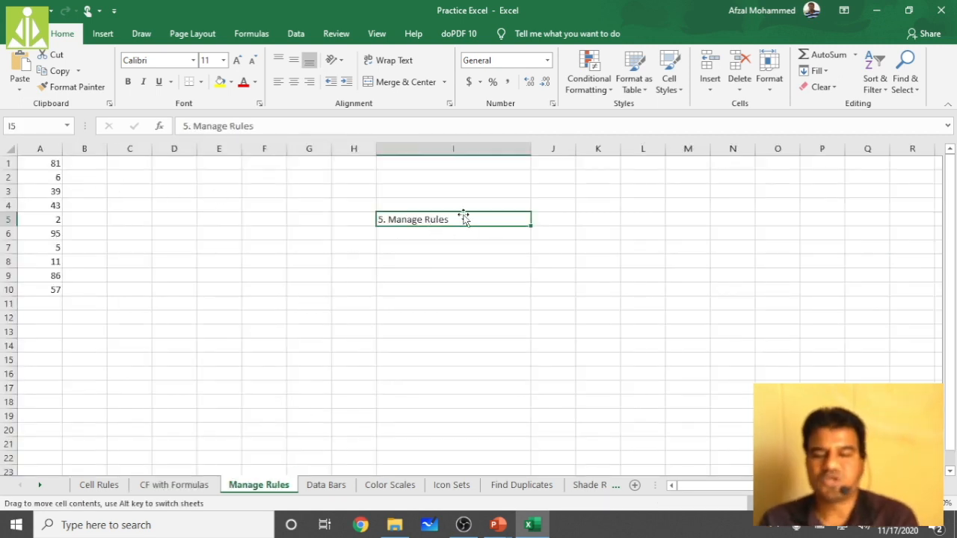
pyautogui.click(243, 82)
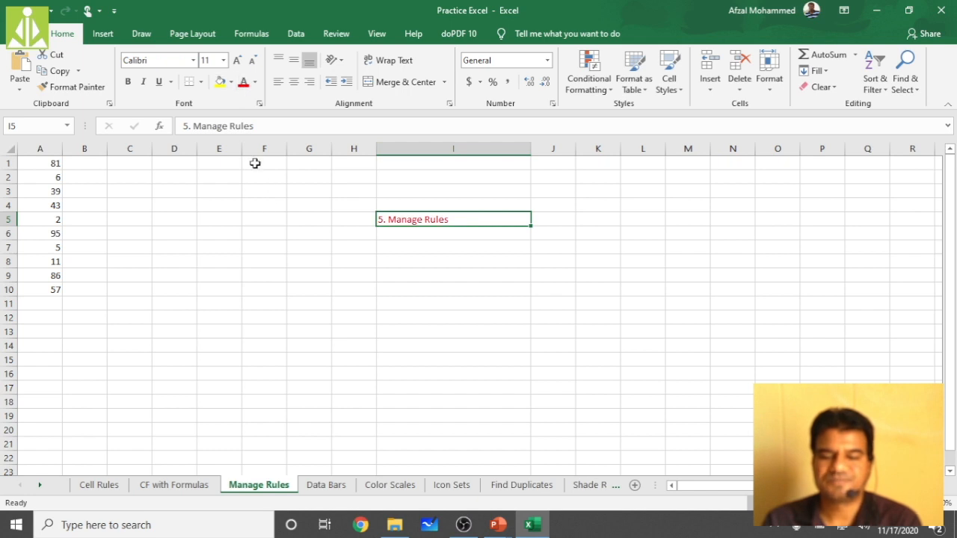
pyautogui.click(220, 83)
pyautogui.click(305, 315)
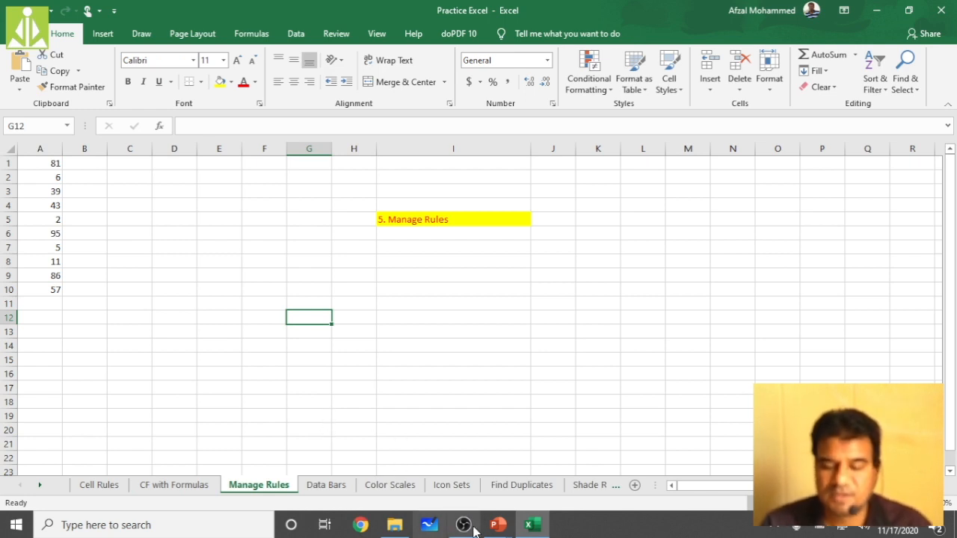
pyautogui.click(497, 524)
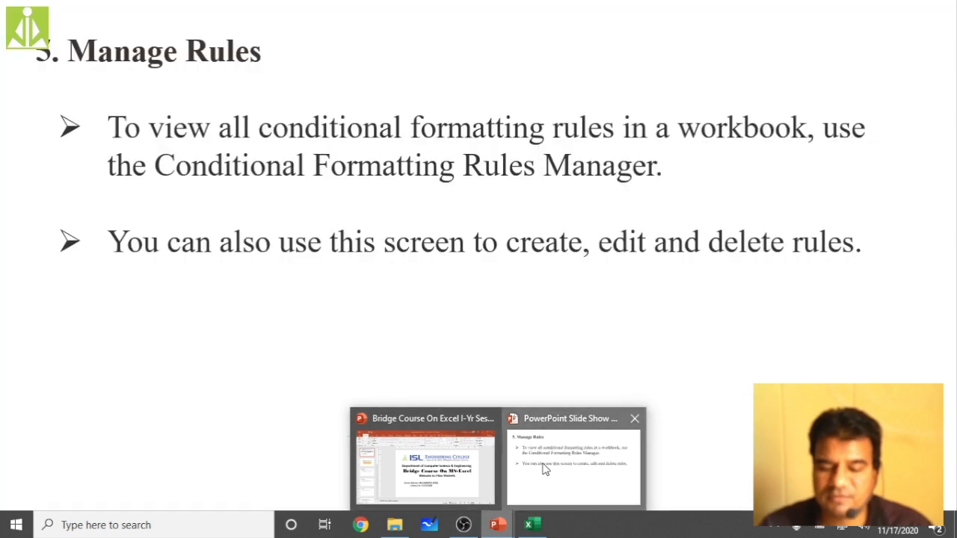
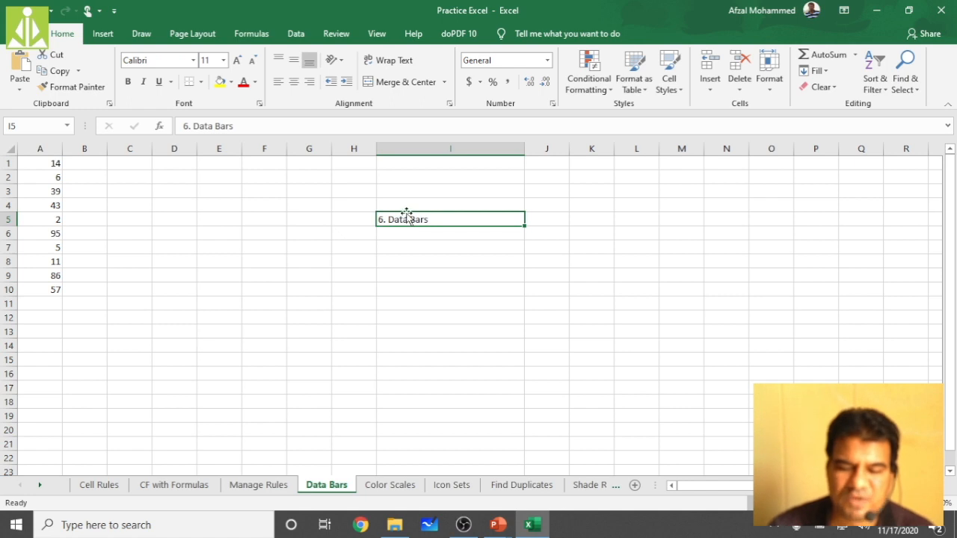
# Step: Apply light blue gradient-fill data bars to the numbers in A1:A10 of the Data Bars sheet
pyautogui.scroll(8, 478, 307)
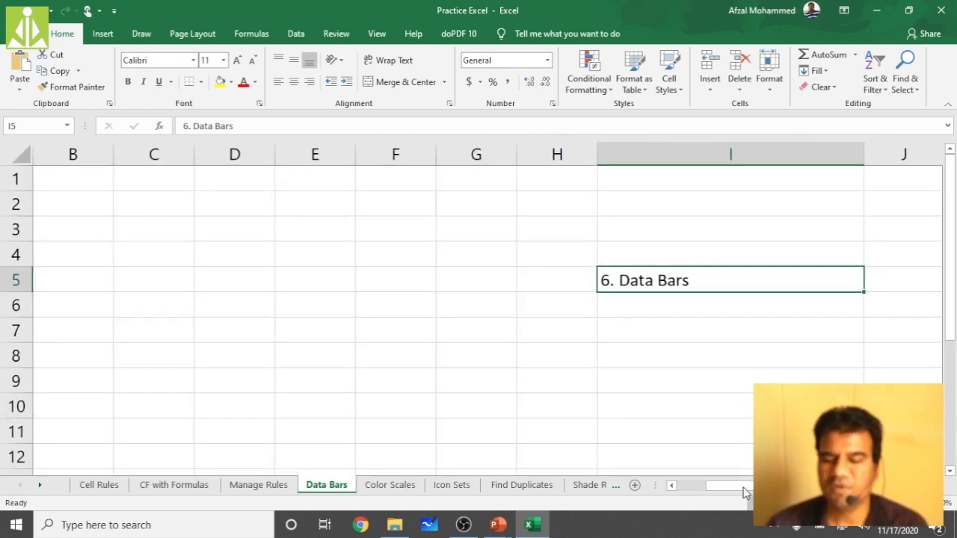
pyautogui.moveTo(740, 485); pyautogui.dragTo(725, 486)
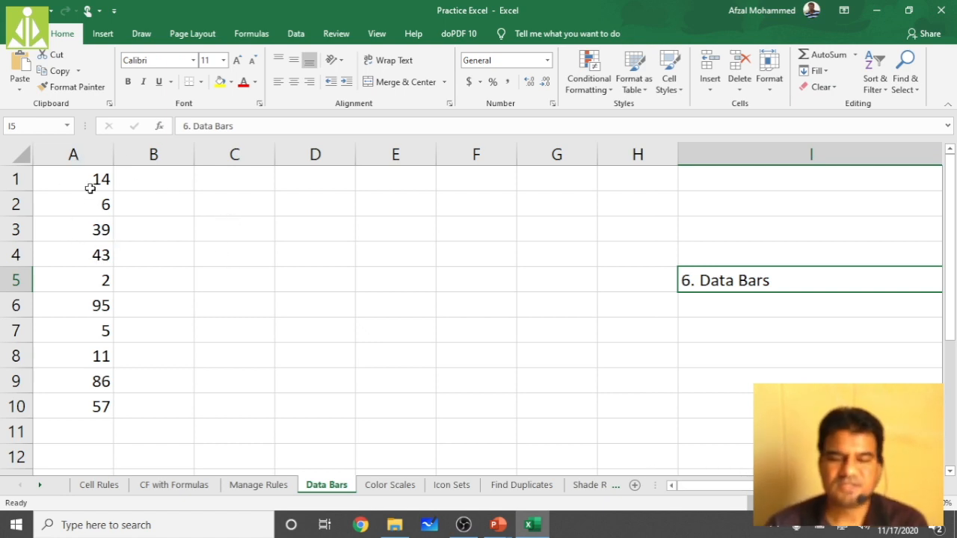
pyautogui.moveTo(86, 182); pyautogui.dragTo(92, 405)
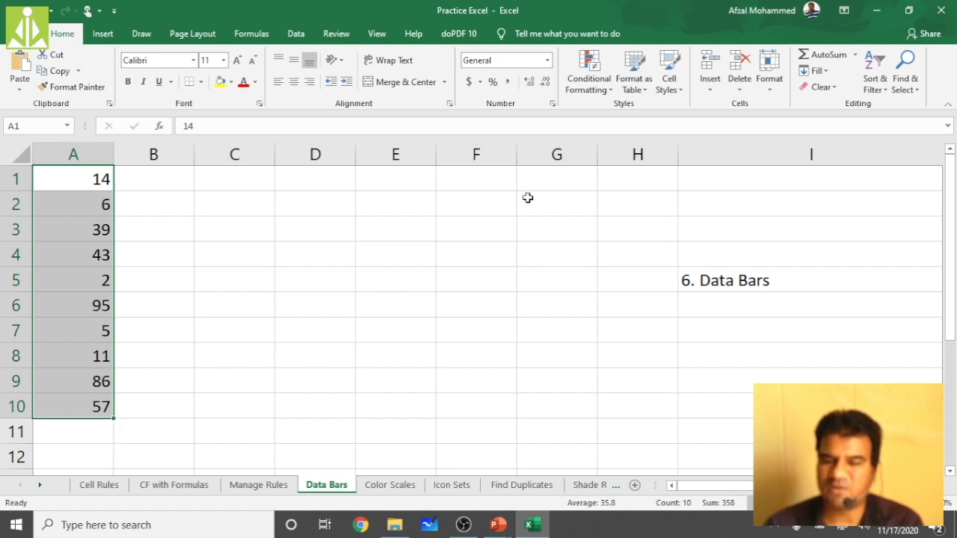
pyautogui.click(594, 75)
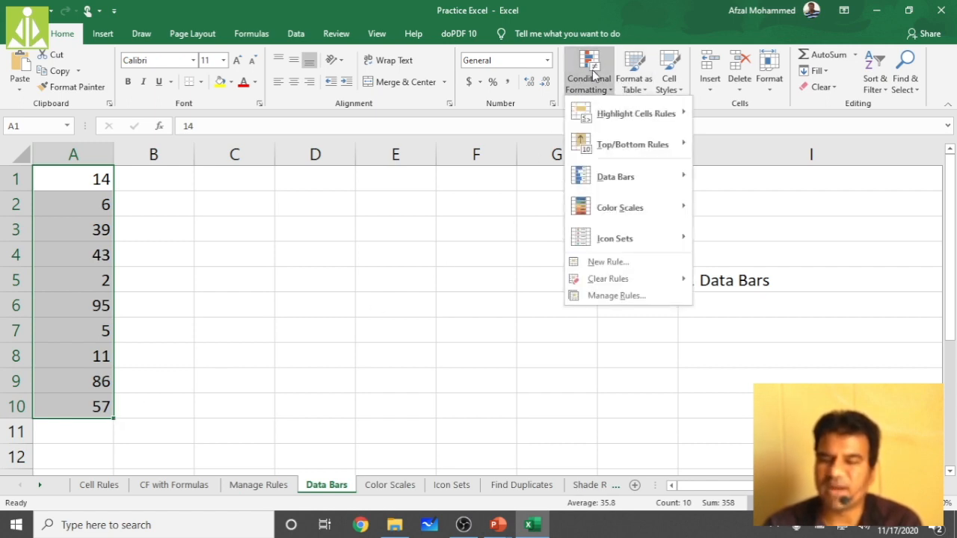
pyautogui.moveTo(617, 187)
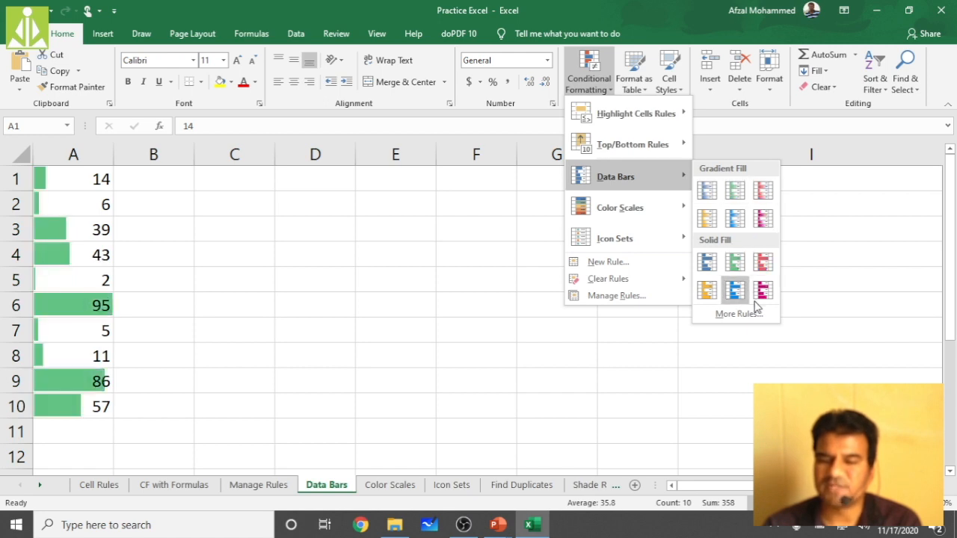
pyautogui.click(732, 220)
pyautogui.click(157, 256)
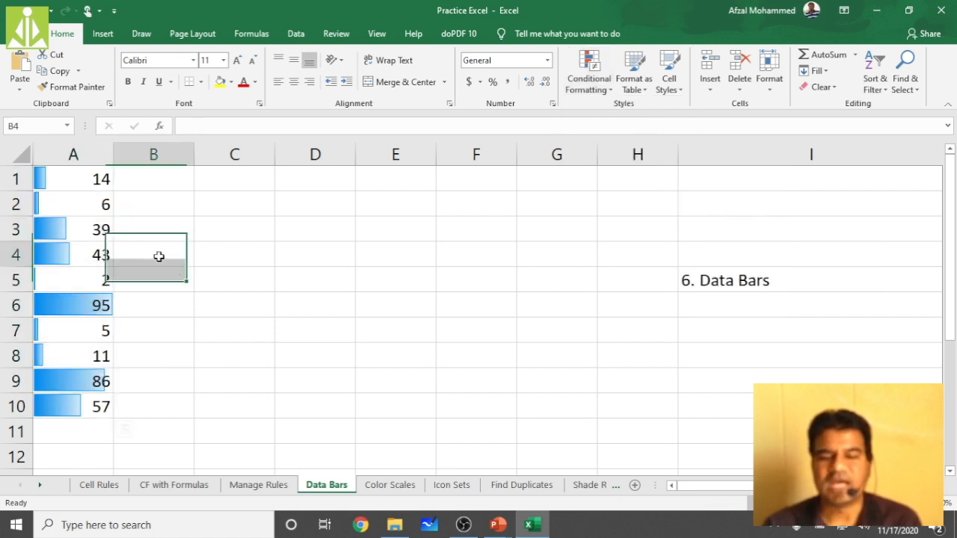
# Step: Change the value in A5 successively to 45, 100 and 200 to compare how the data bars rescale
pyautogui.click(71, 184)
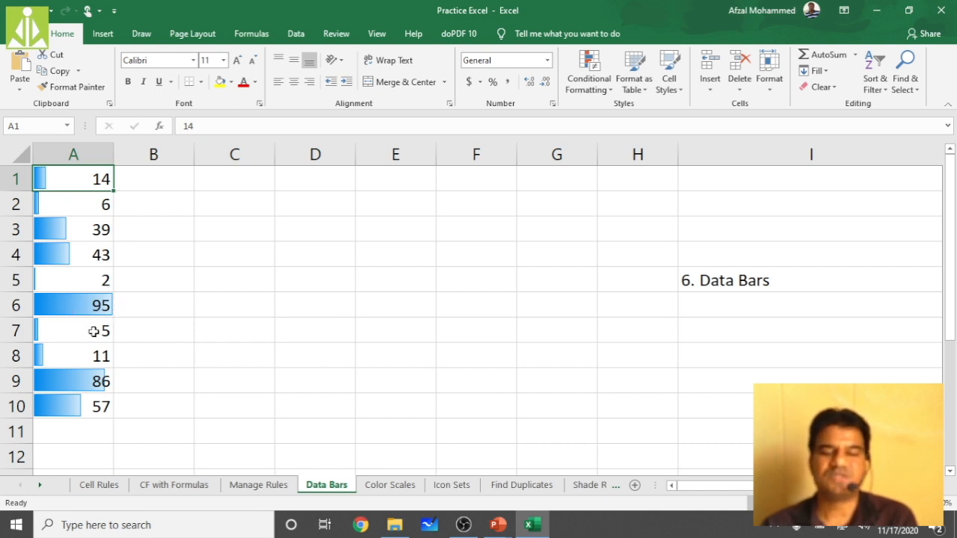
pyautogui.click(79, 283)
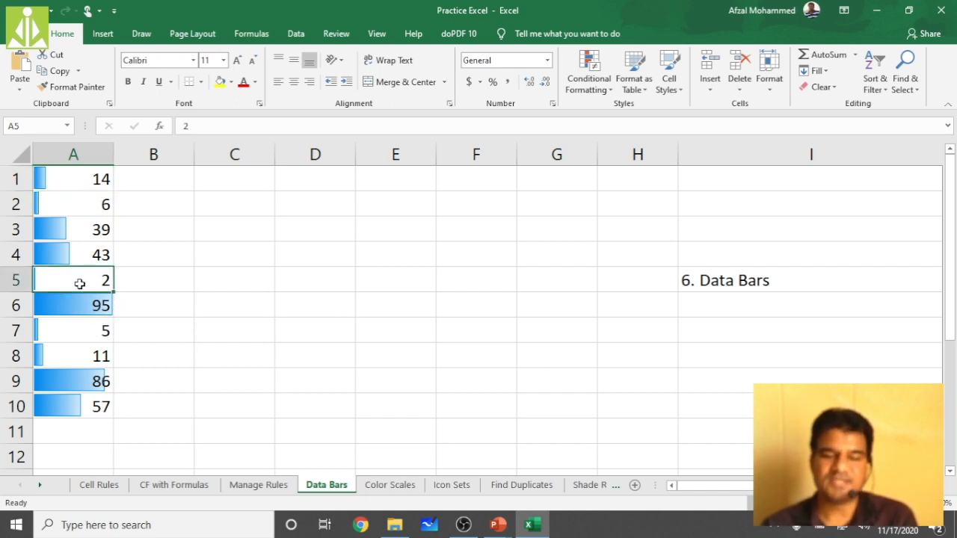
pyautogui.write('45')
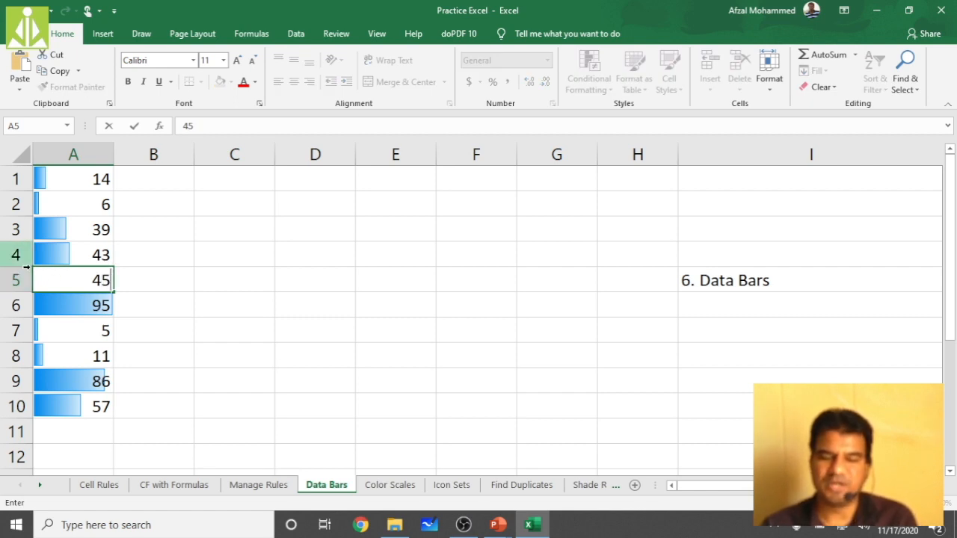
pyautogui.press('Return')
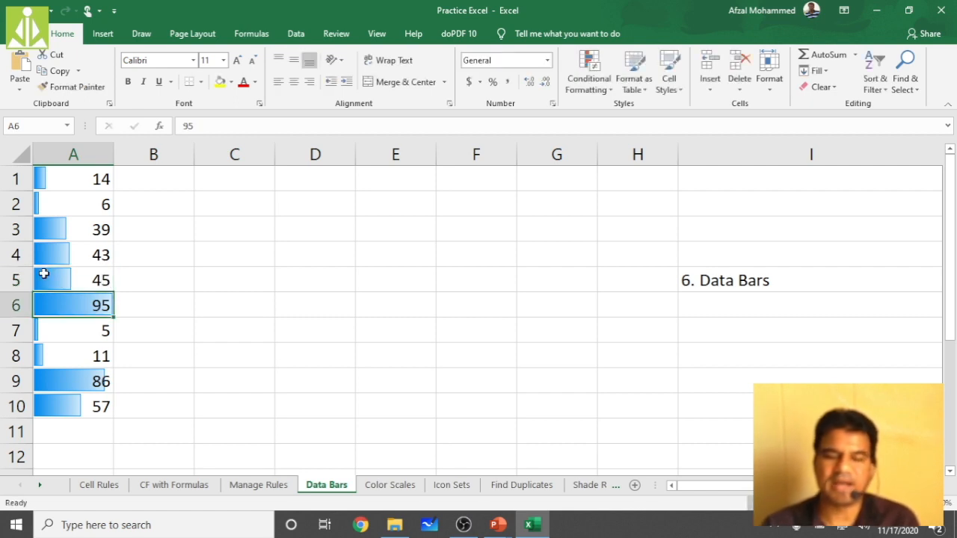
pyautogui.click(102, 281)
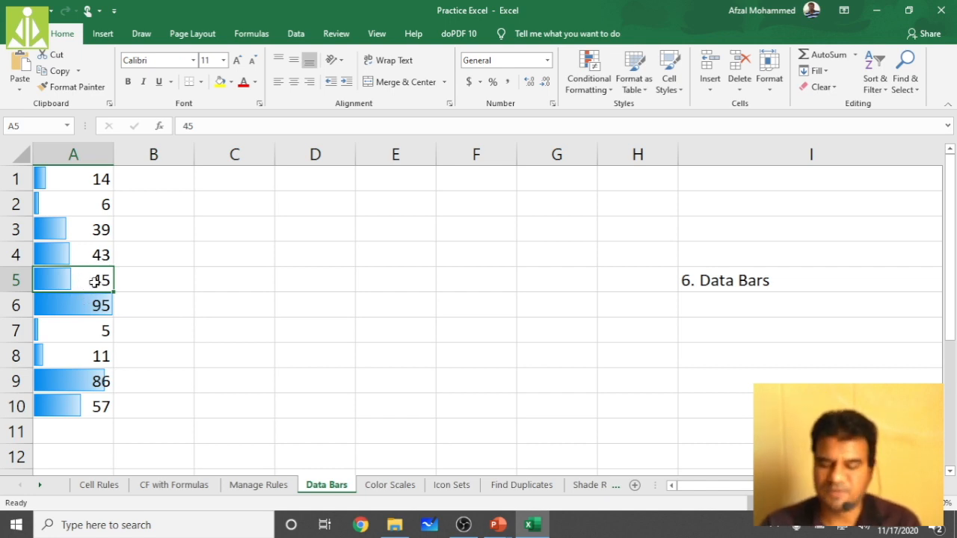
pyautogui.write('100')
pyautogui.press('Return')
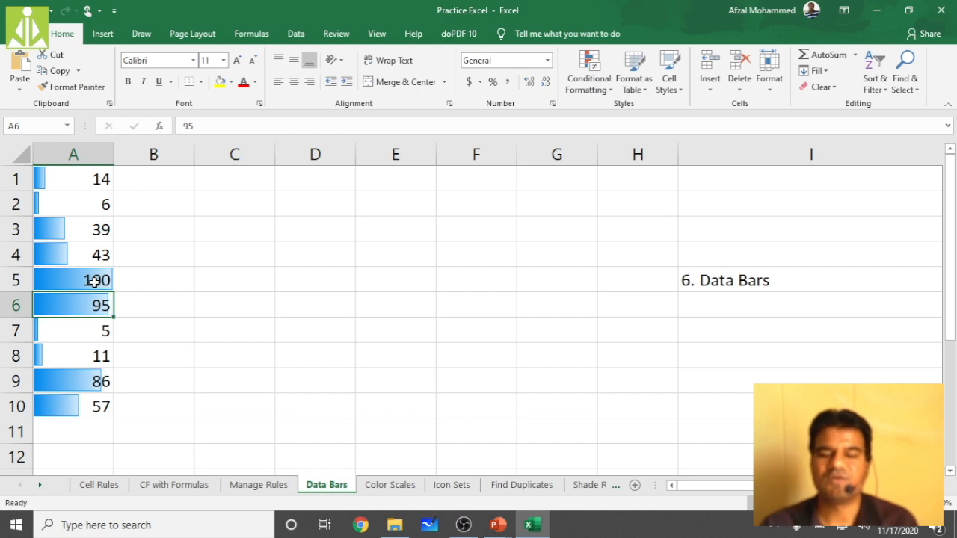
pyautogui.click(85, 279)
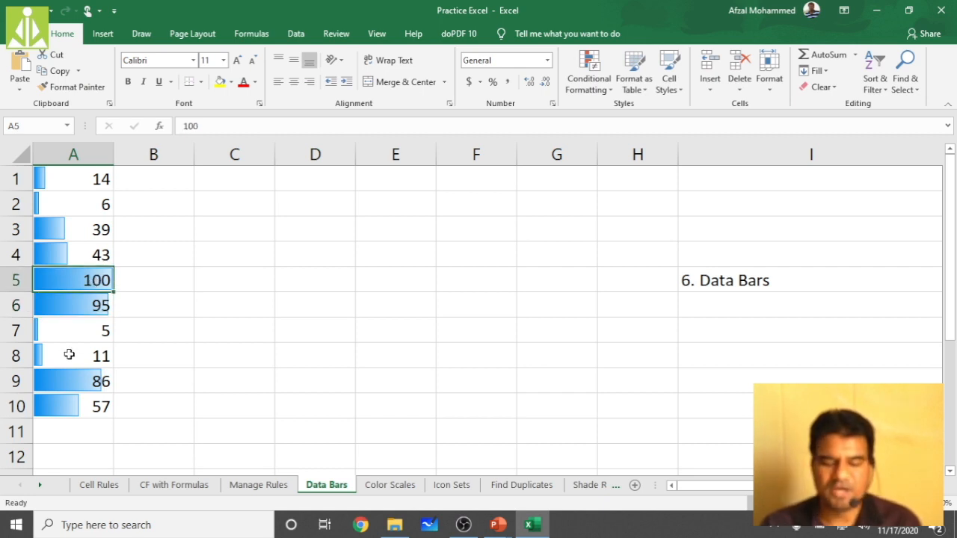
pyautogui.write('200')
pyautogui.press('Return')
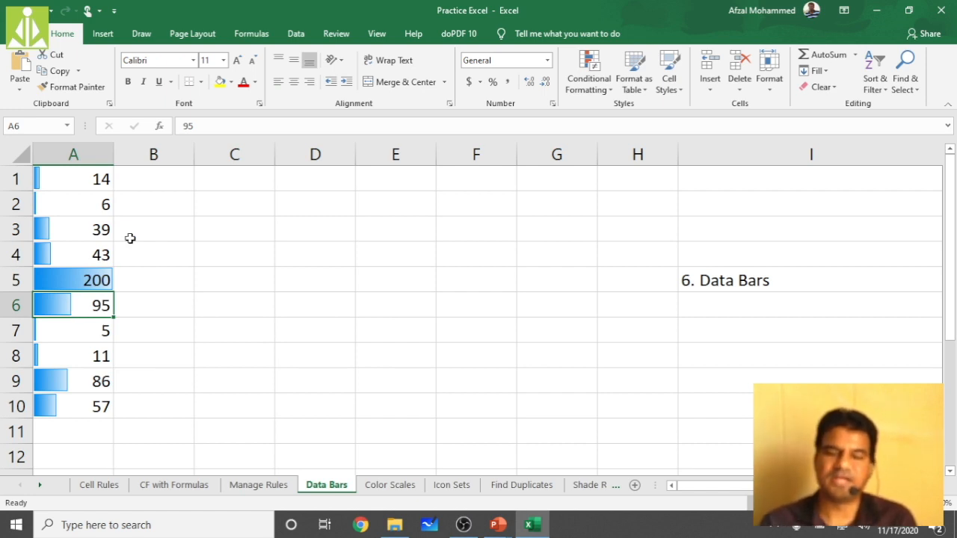
# Step: Try the negative value -345 in A5, and replace it with 56
pyautogui.click(85, 278)
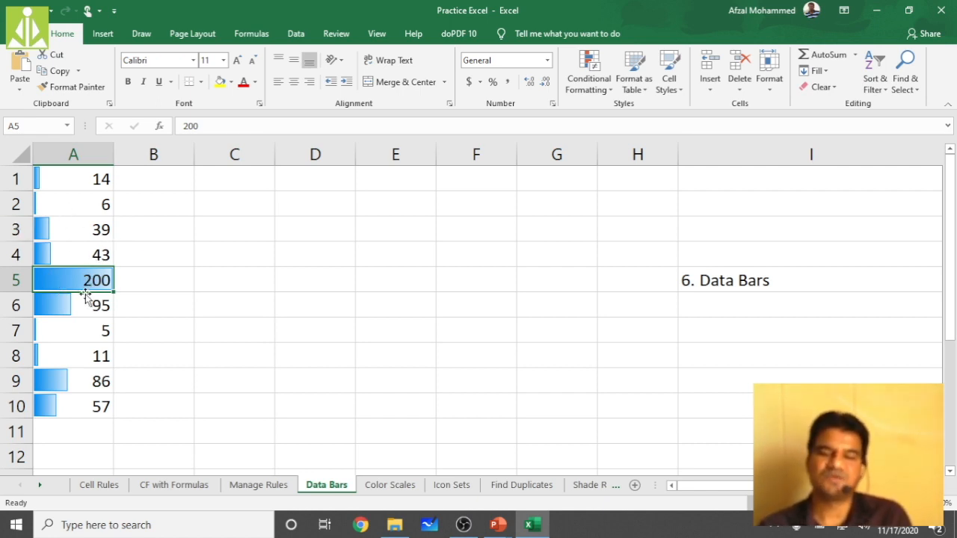
pyautogui.write('-')
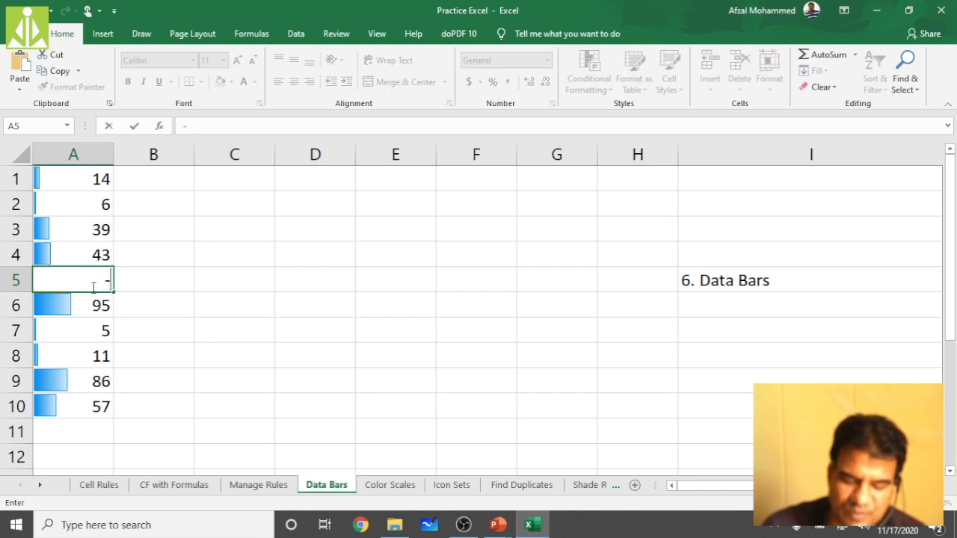
pyautogui.write('345')
pyautogui.press('Return')
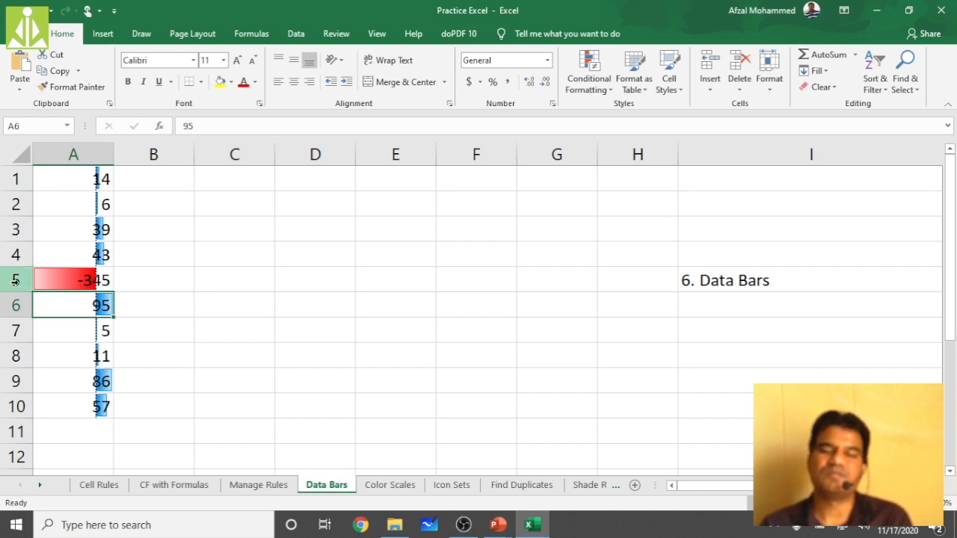
pyautogui.click(88, 281)
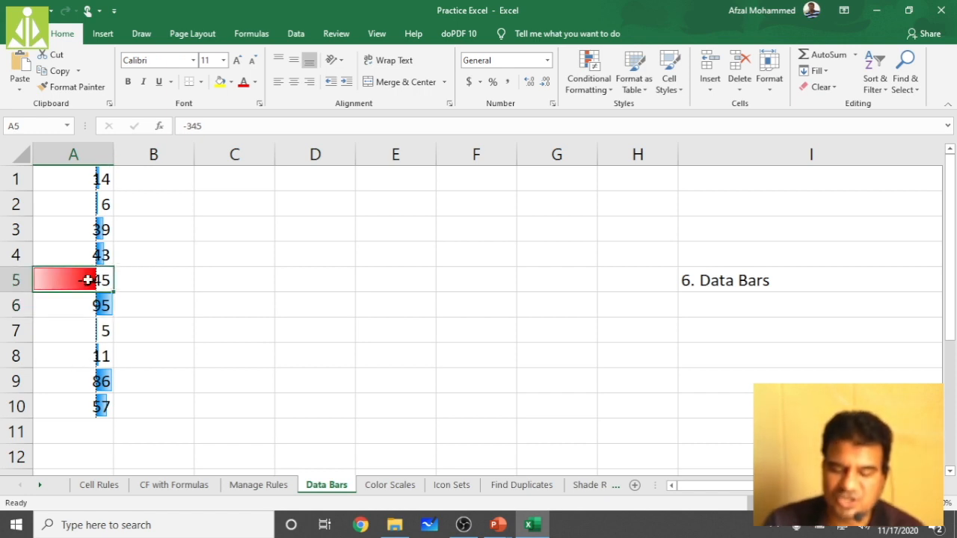
pyautogui.write('56')
pyautogui.press('Return')
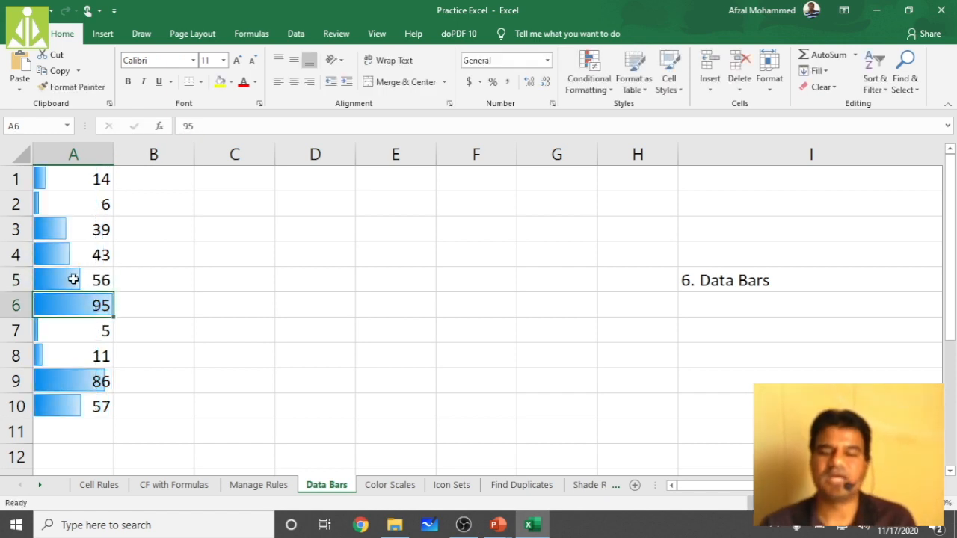
# Step: Enter negative values in column A: -5 in A5, -32 in A2 and -25 in A7
pyautogui.click(98, 281)
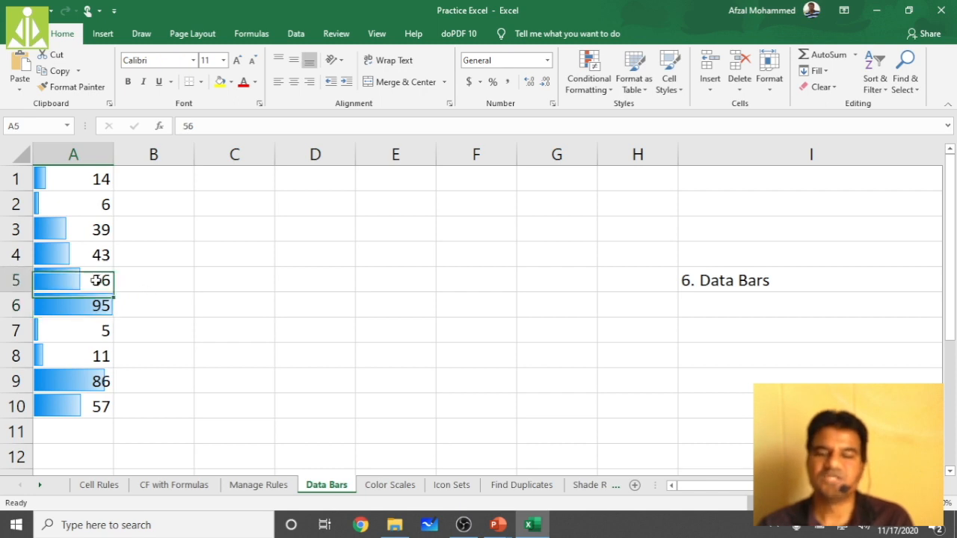
pyautogui.write('-5')
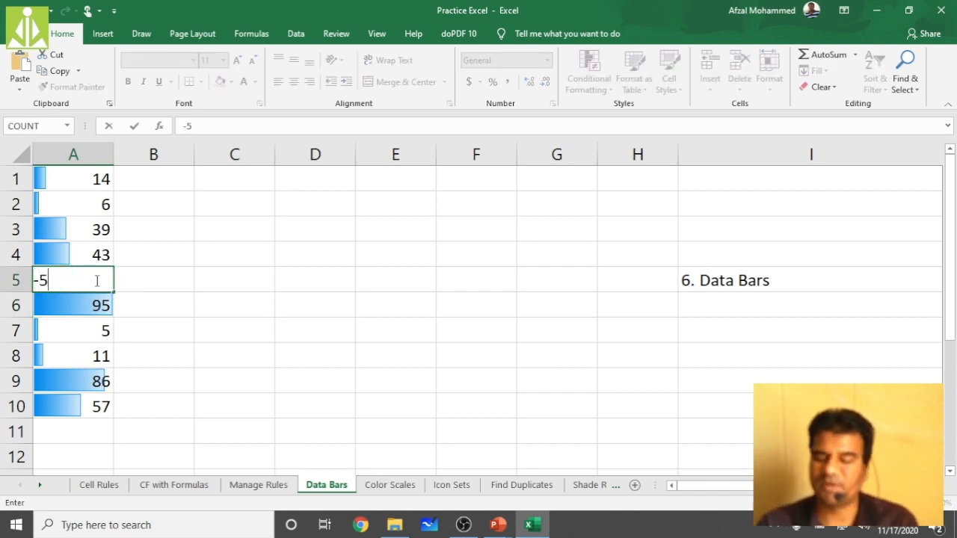
pyautogui.press('Return')
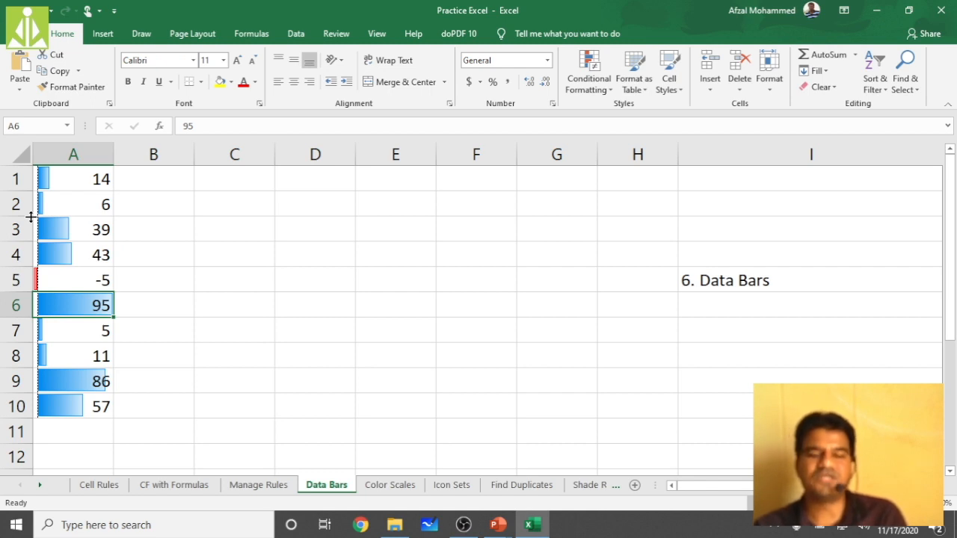
pyautogui.click(85, 207)
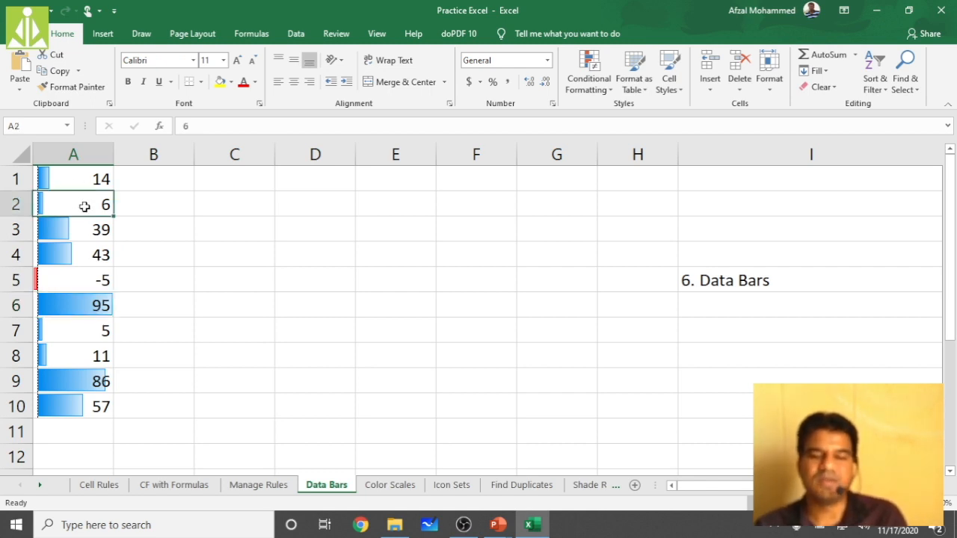
pyautogui.write('-32')
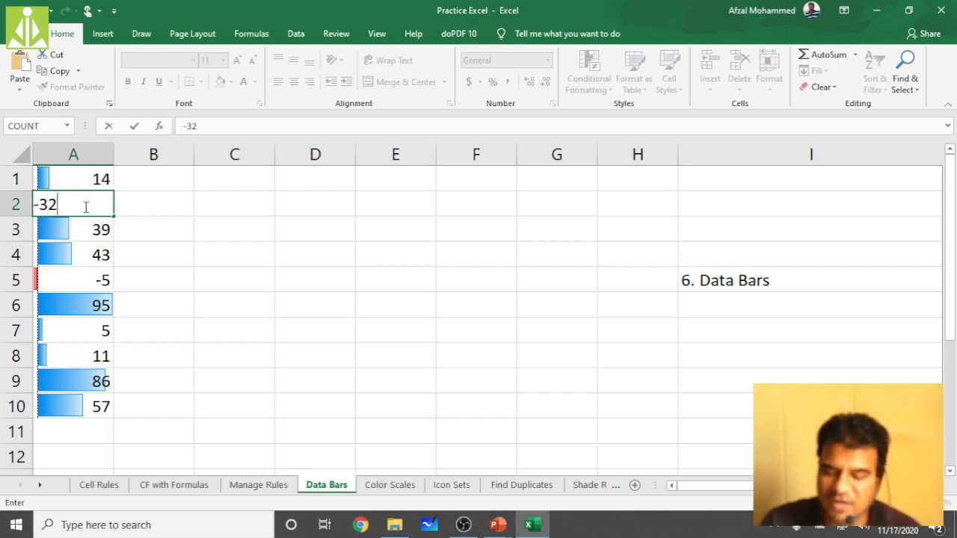
pyautogui.press('Return')
pyautogui.click(90, 333)
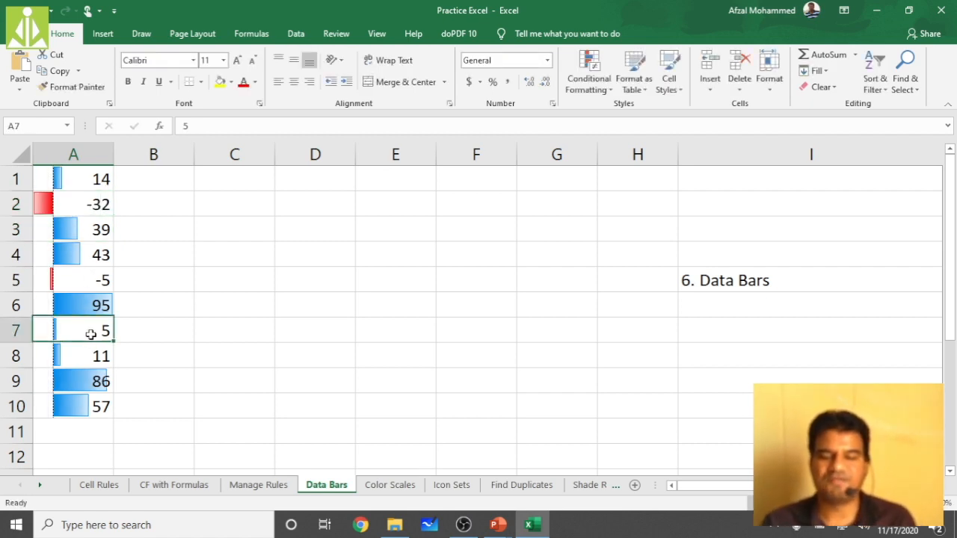
pyautogui.write('-25')
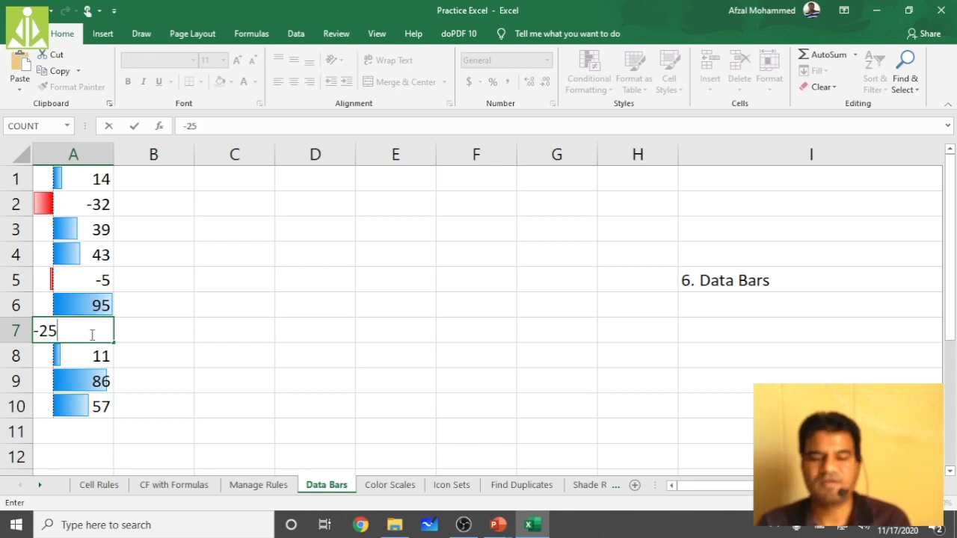
pyautogui.press('Return')
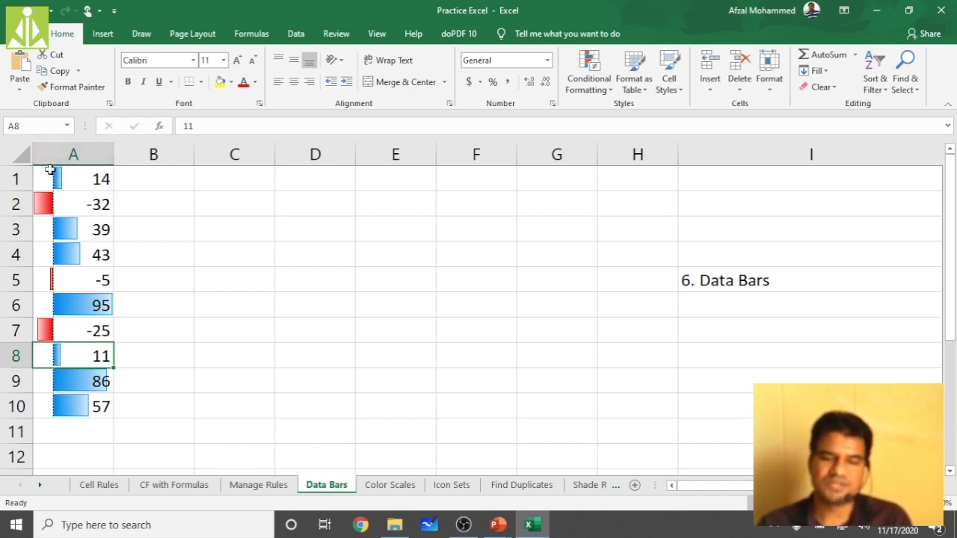
# Step: Clear the conditional formatting rules from the selected cells A1:A10
pyautogui.click(81, 179)
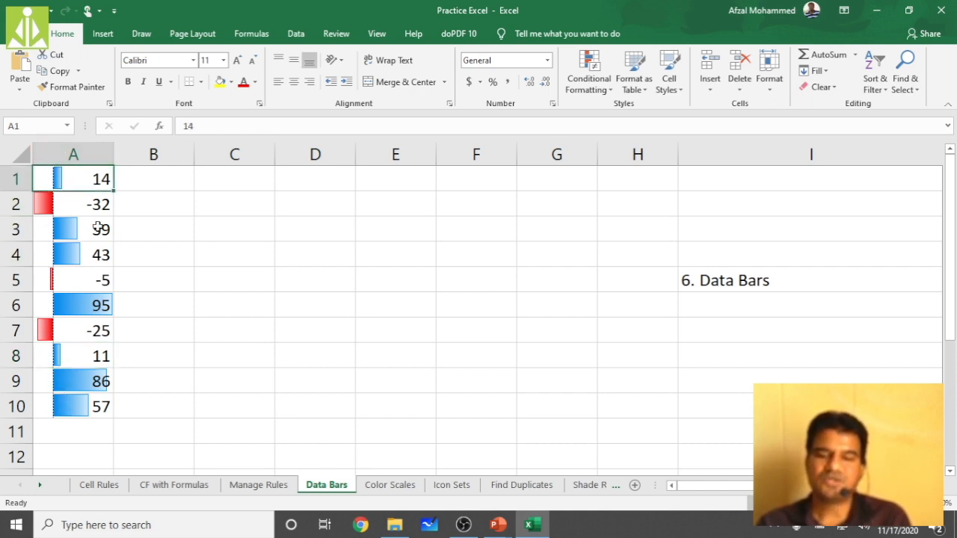
pyautogui.click(157, 199)
pyautogui.moveTo(94, 177); pyautogui.dragTo(90, 400)
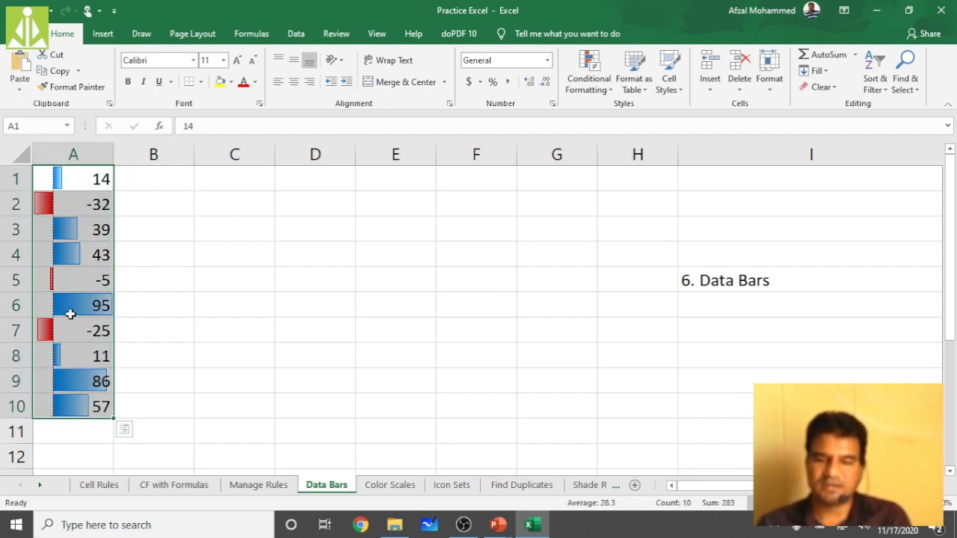
pyautogui.click(589, 86)
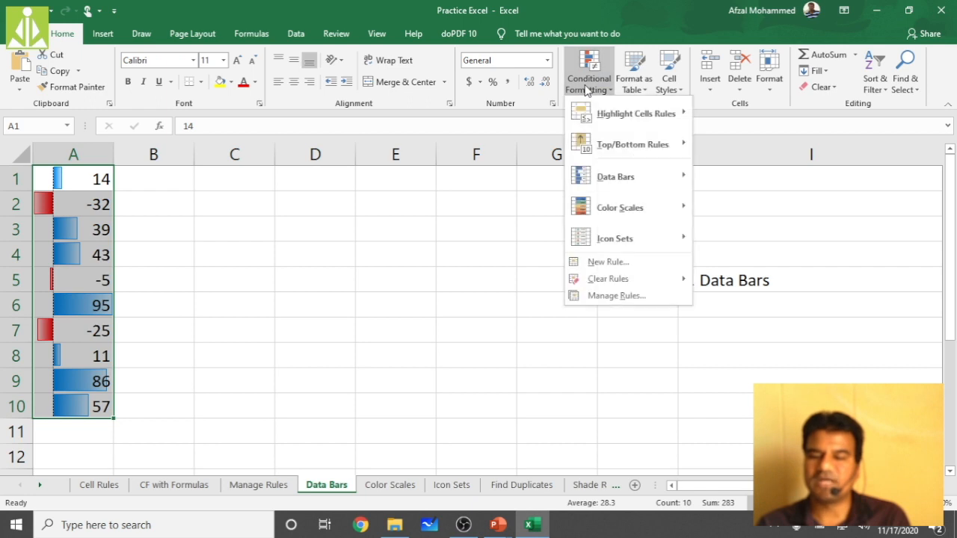
pyautogui.moveTo(602, 278)
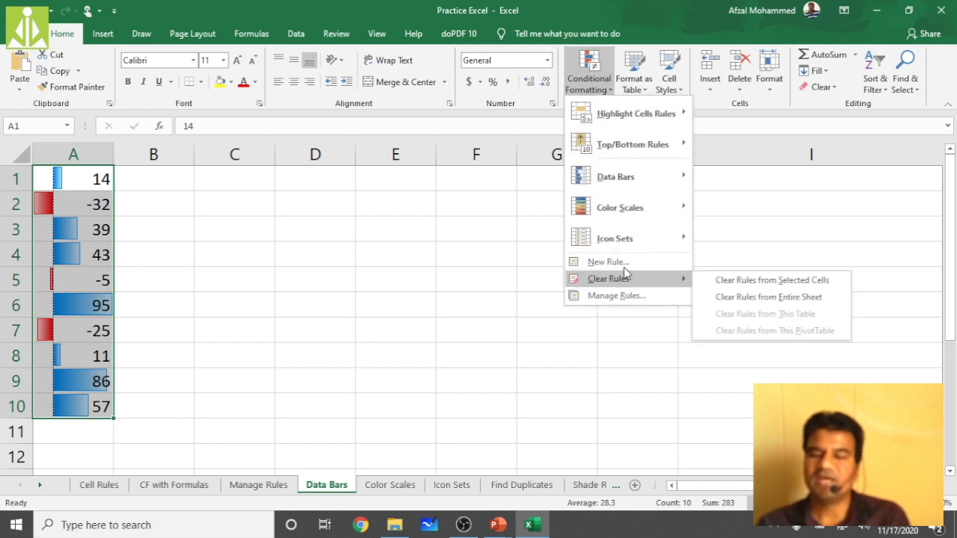
pyautogui.click(724, 280)
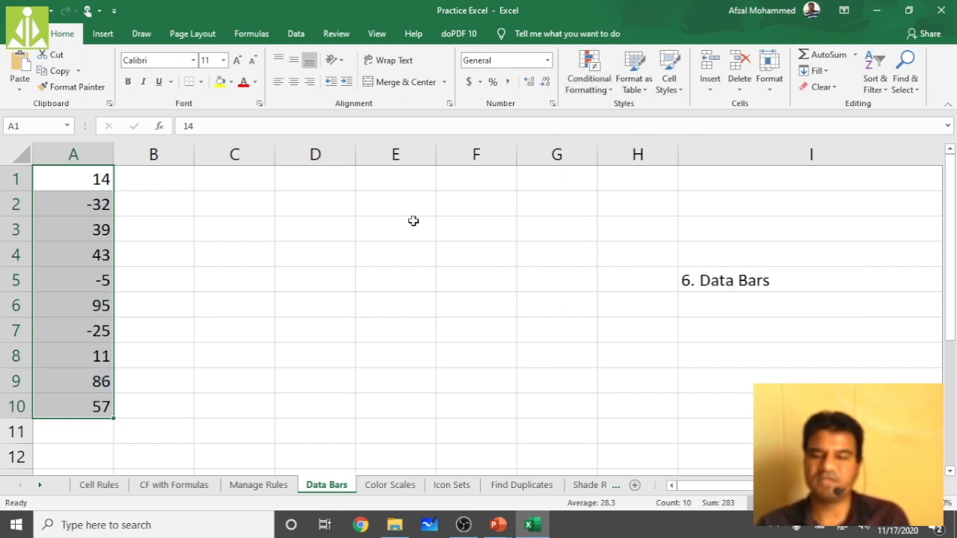
# Step: Apply purple gradient-fill data bars to A1:A10
pyautogui.click(591, 83)
pyautogui.moveTo(612, 174)
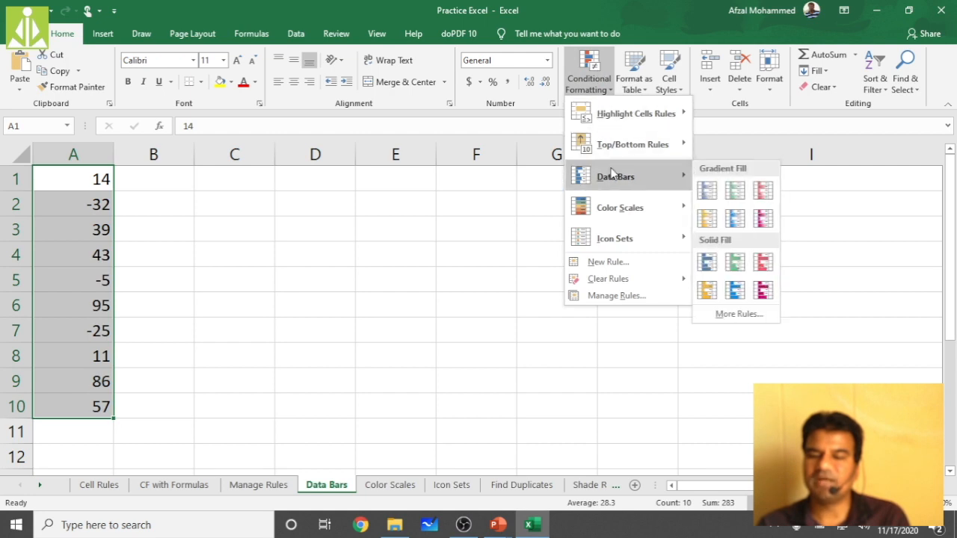
pyautogui.click(764, 219)
# Step: Preview other data bar fills on A1:A10 and reapply the purple gradient fill
pyautogui.click(589, 75)
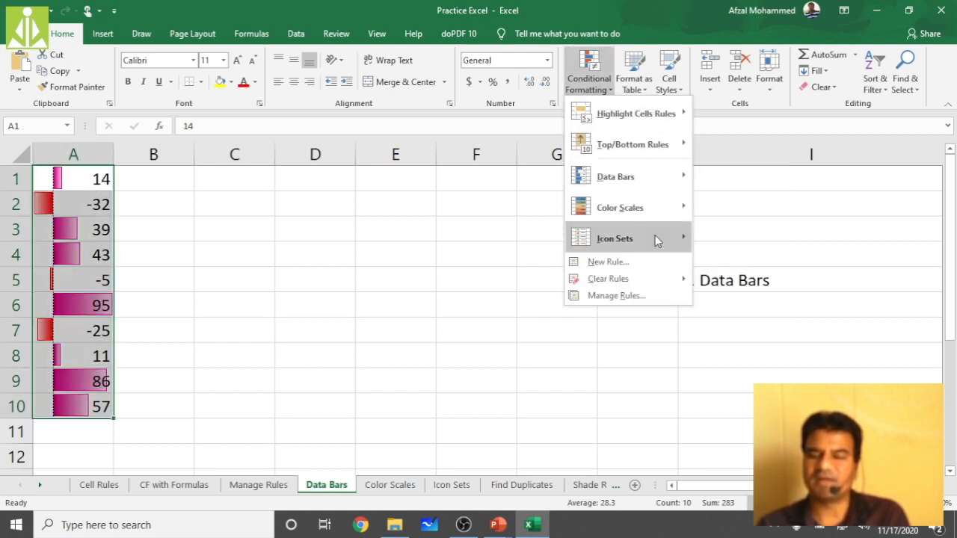
pyautogui.moveTo(662, 177)
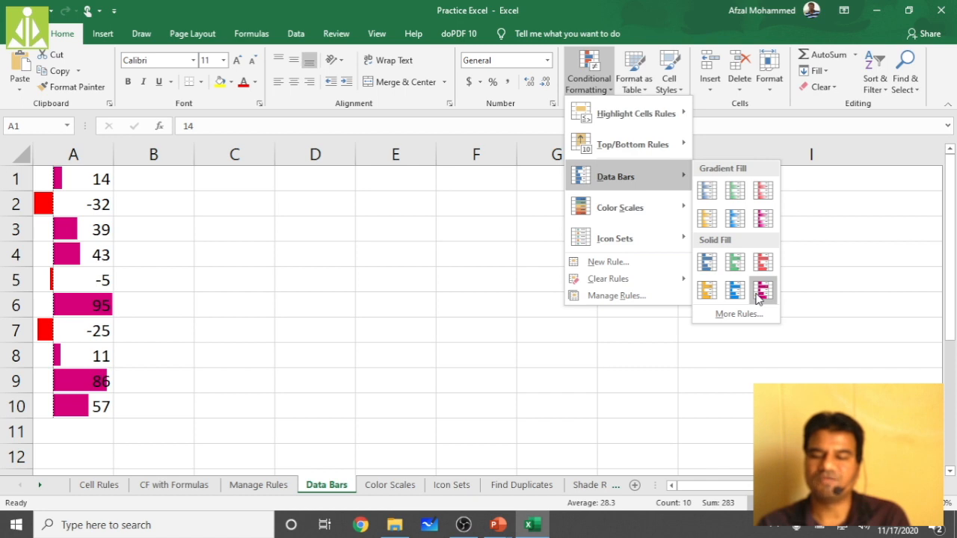
pyautogui.click(758, 229)
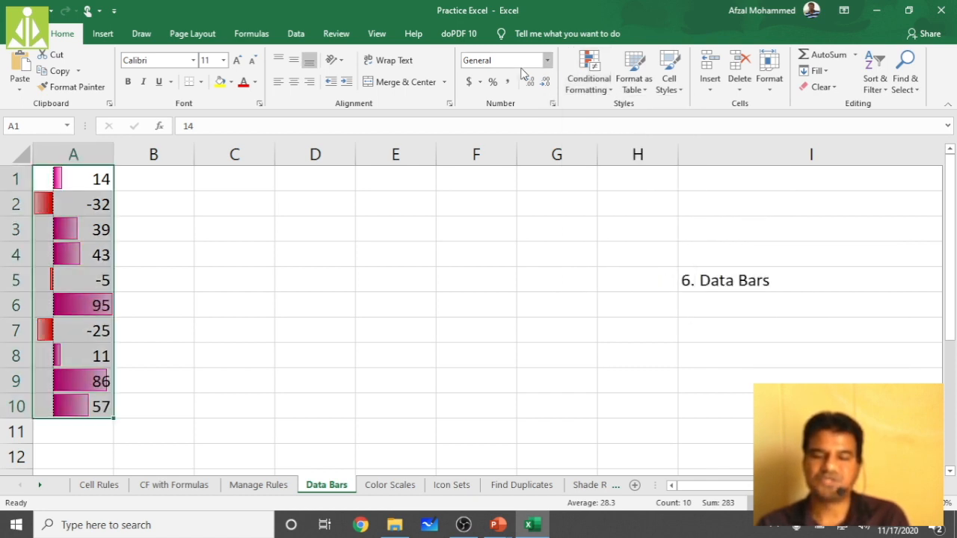
# Step: Create a new formatting rule for A1:A10 using the Data Bar format style with a blue solid fill
pyautogui.click(603, 85)
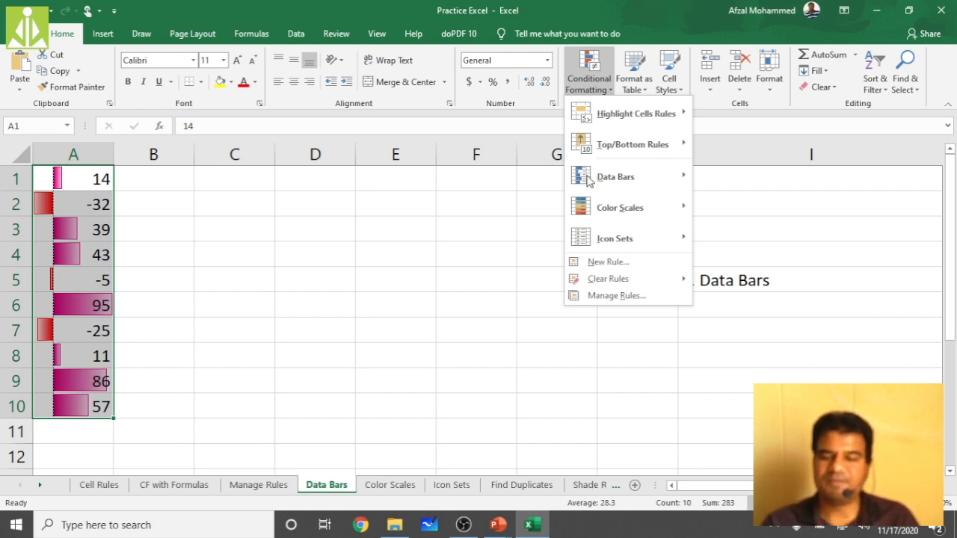
pyautogui.click(634, 271)
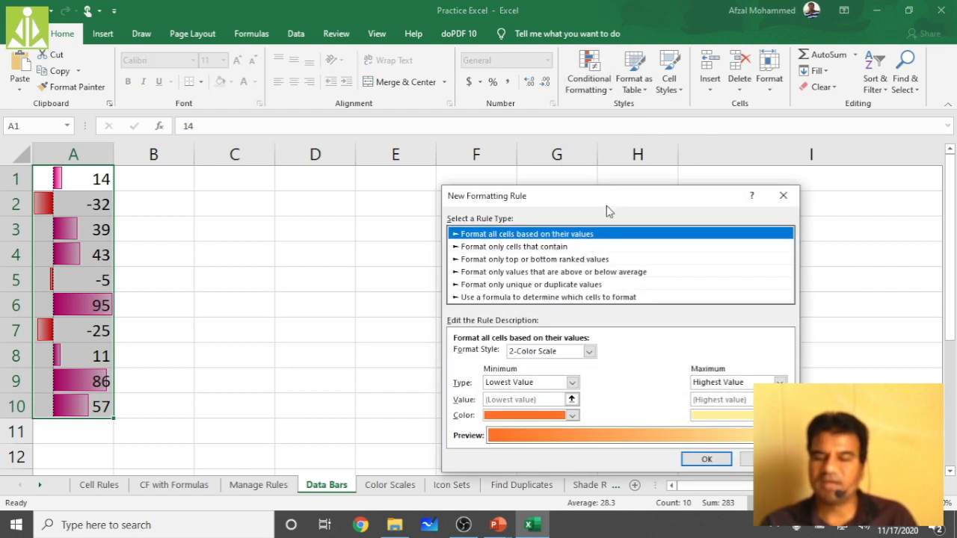
pyautogui.moveTo(607, 198); pyautogui.dragTo(589, 77)
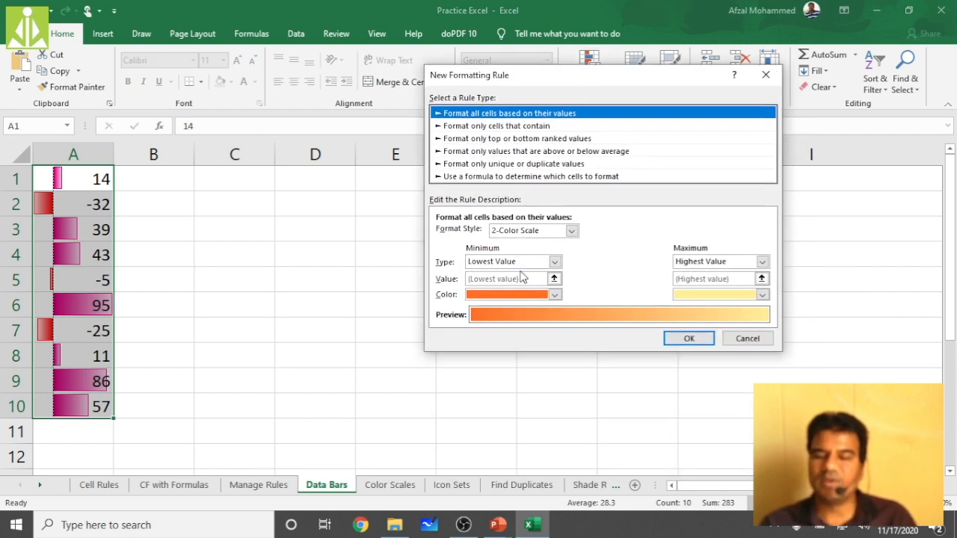
pyautogui.click(532, 231)
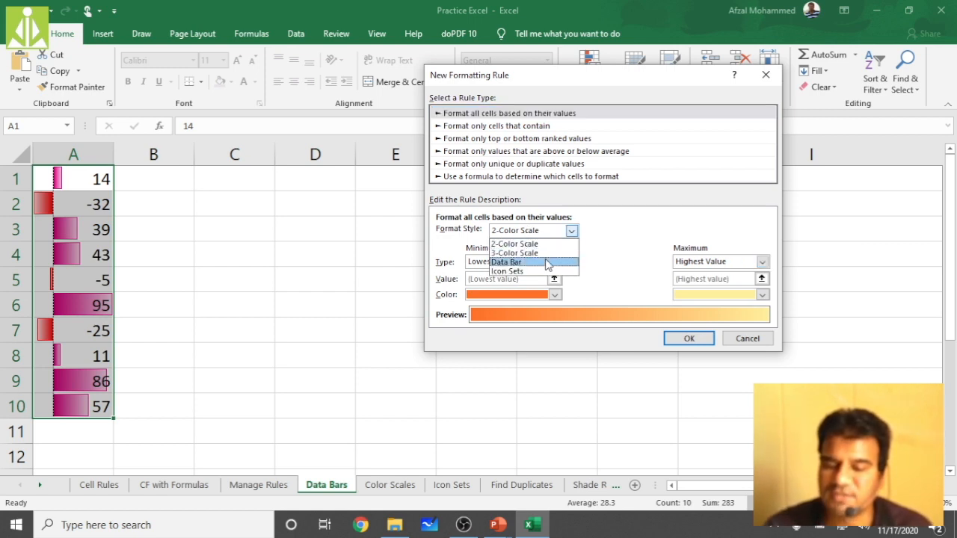
pyautogui.click(547, 262)
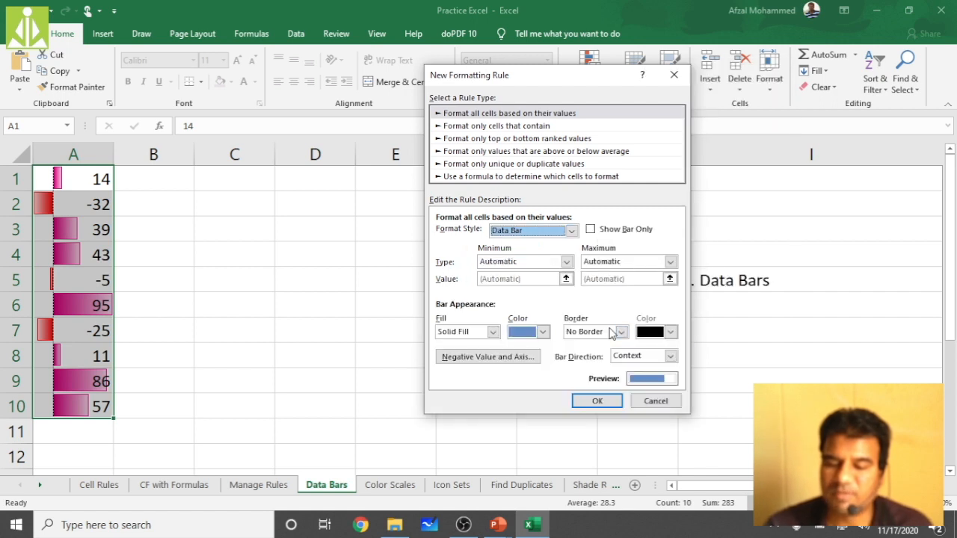
pyautogui.click(598, 401)
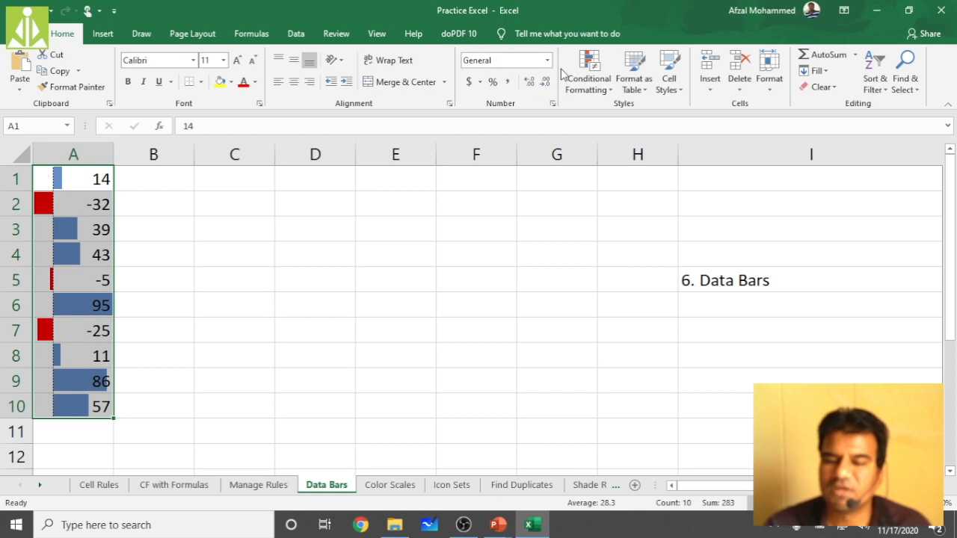
pyautogui.click(589, 73)
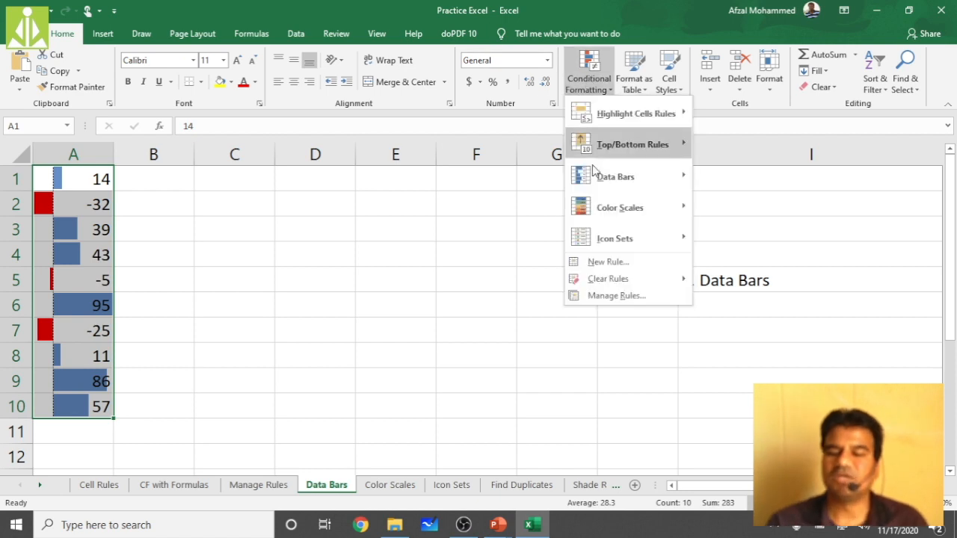
pyautogui.click(619, 264)
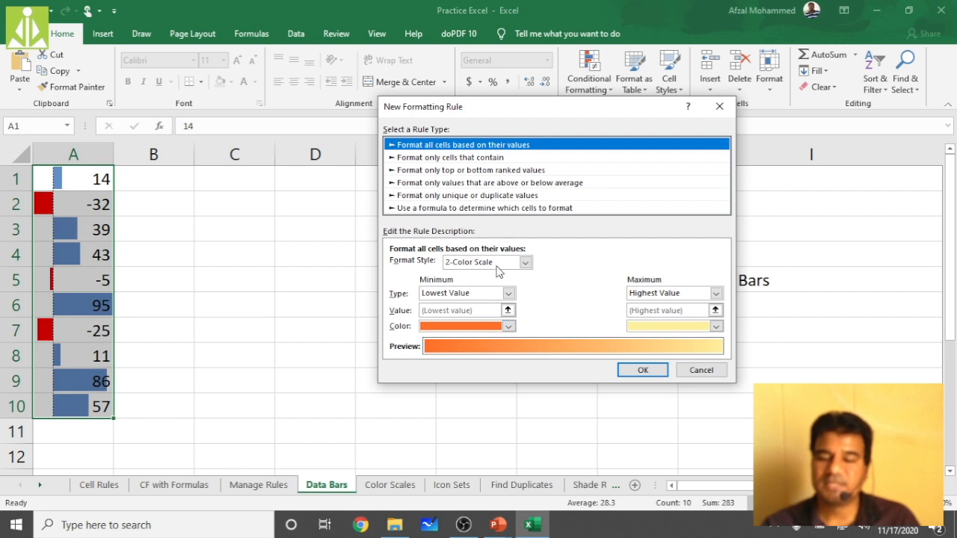
pyautogui.click(705, 370)
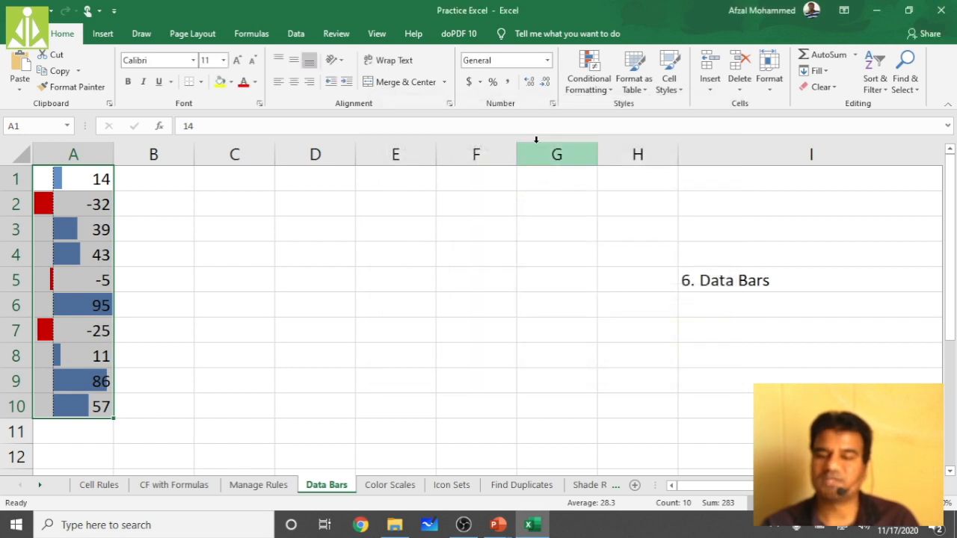
# Step: Clear the conditional formatting rules from the selected cells so A1:A10 has no data bars
pyautogui.click(589, 82)
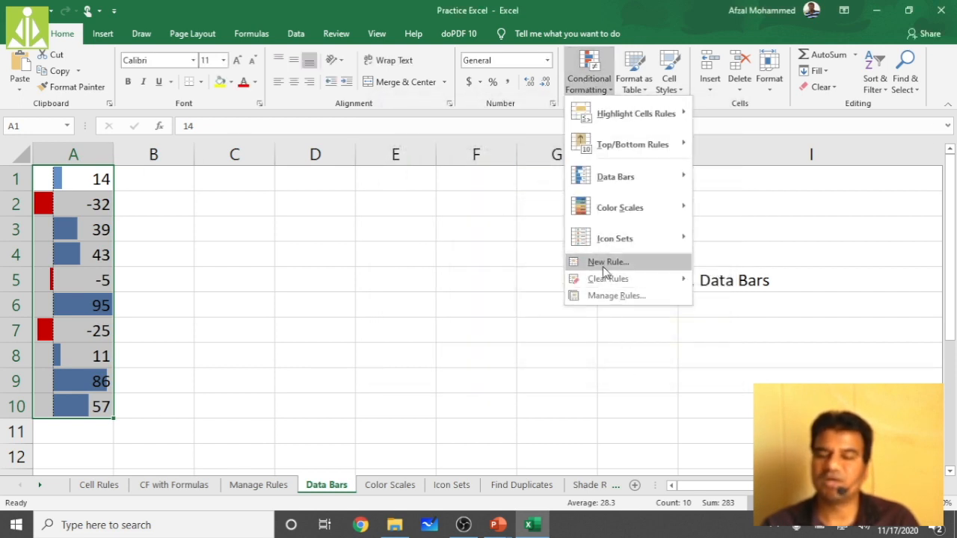
pyautogui.moveTo(606, 283)
pyautogui.click(720, 280)
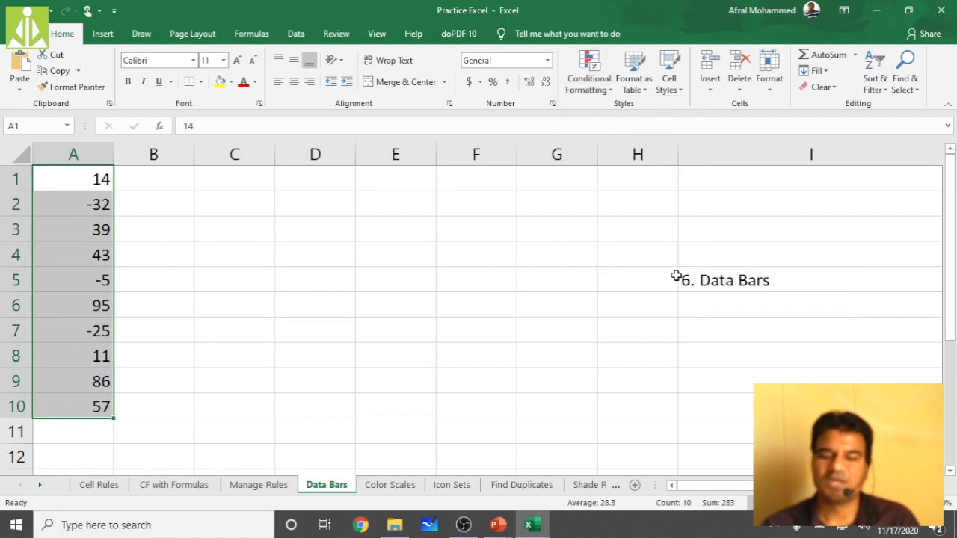
# Step: Add a 2-Color Scale rule to A1:A10 with a Number minimum of 56 and a Percent maximum of 100
pyautogui.click(589, 78)
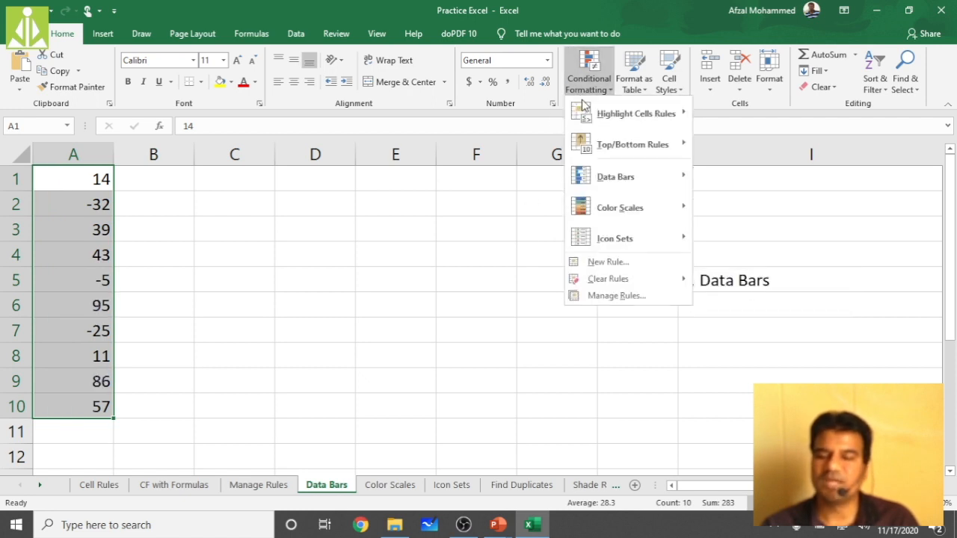
pyautogui.click(607, 263)
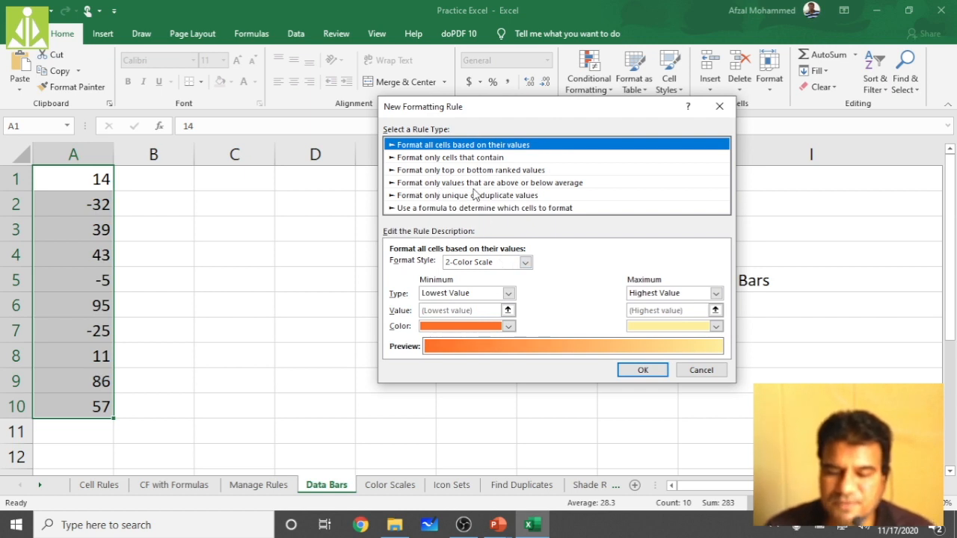
pyautogui.click(489, 262)
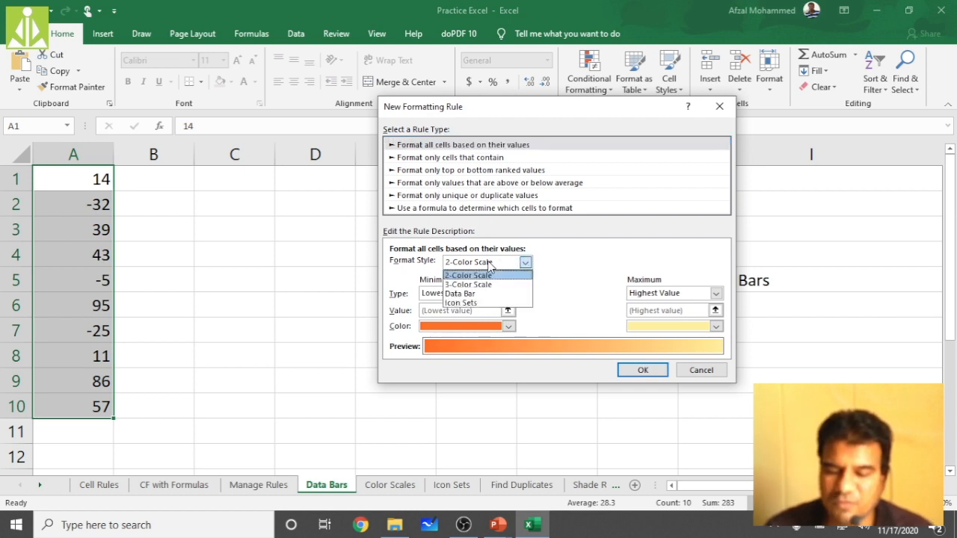
pyautogui.click(490, 274)
pyautogui.click(477, 294)
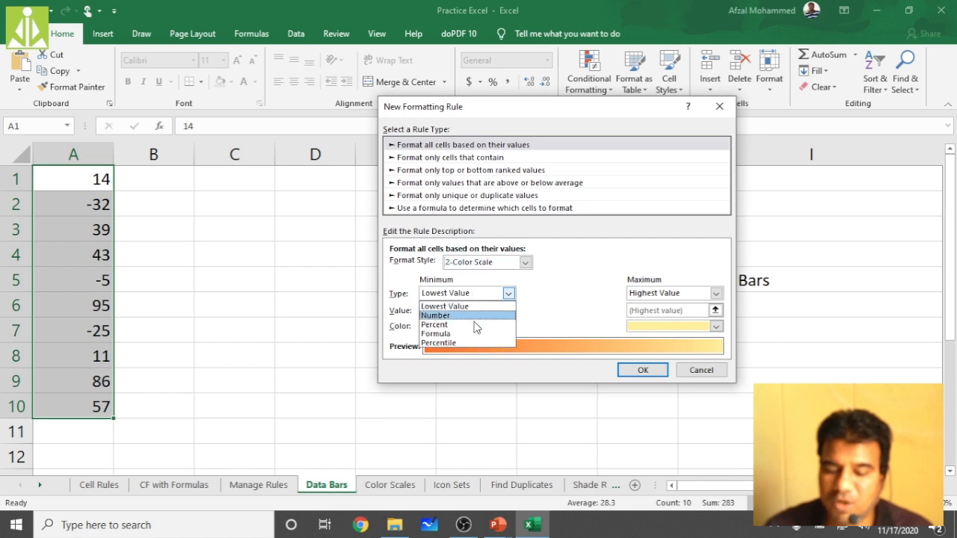
pyautogui.click(476, 317)
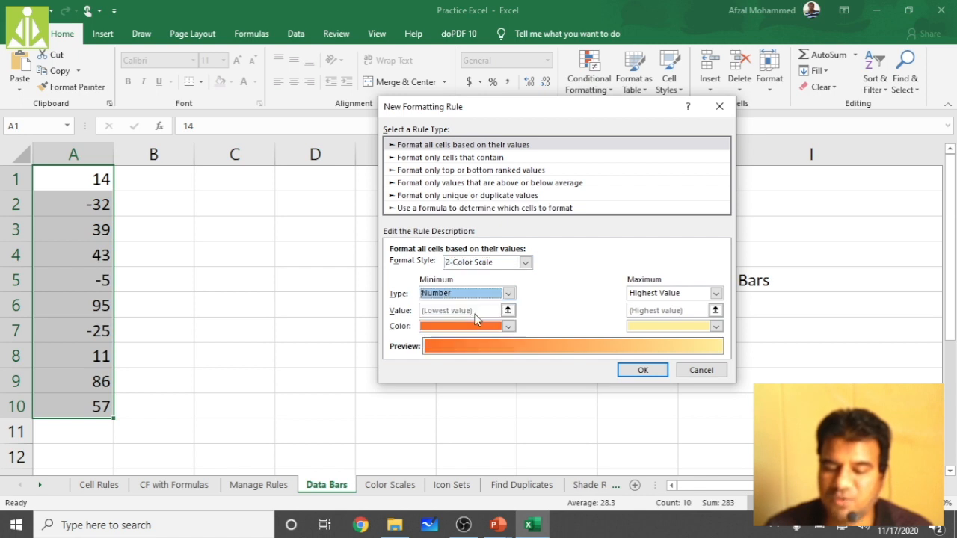
pyautogui.click(659, 293)
pyautogui.click(643, 325)
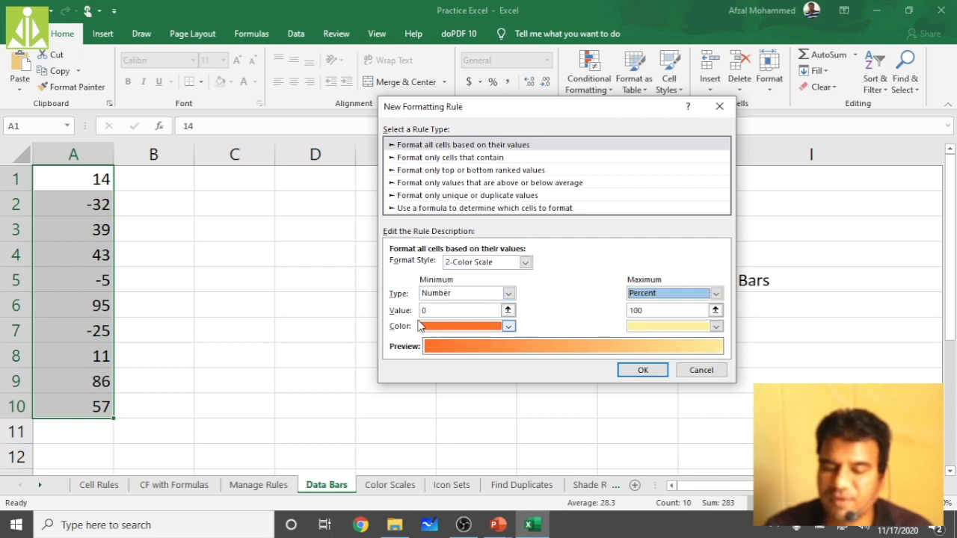
pyautogui.moveTo(446, 309); pyautogui.dragTo(391, 310)
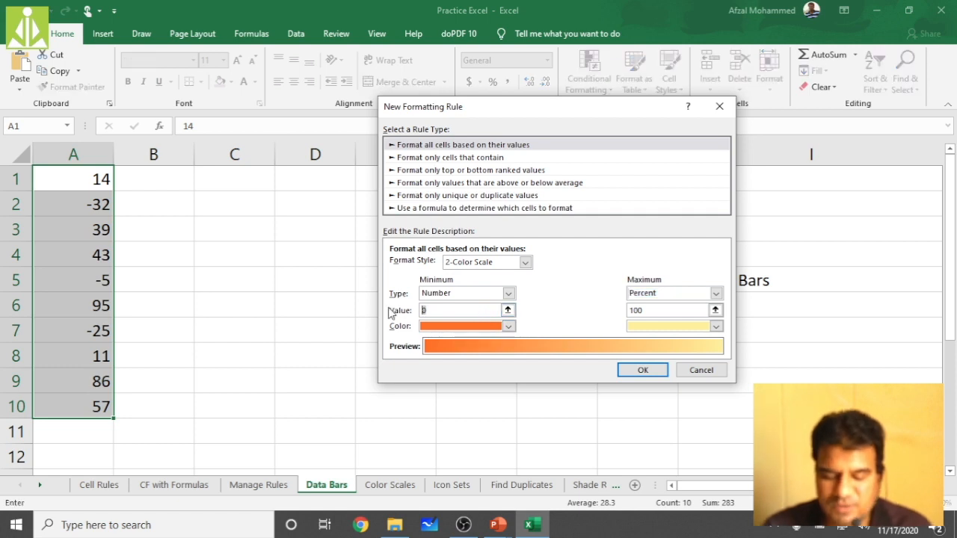
pyautogui.write('56')
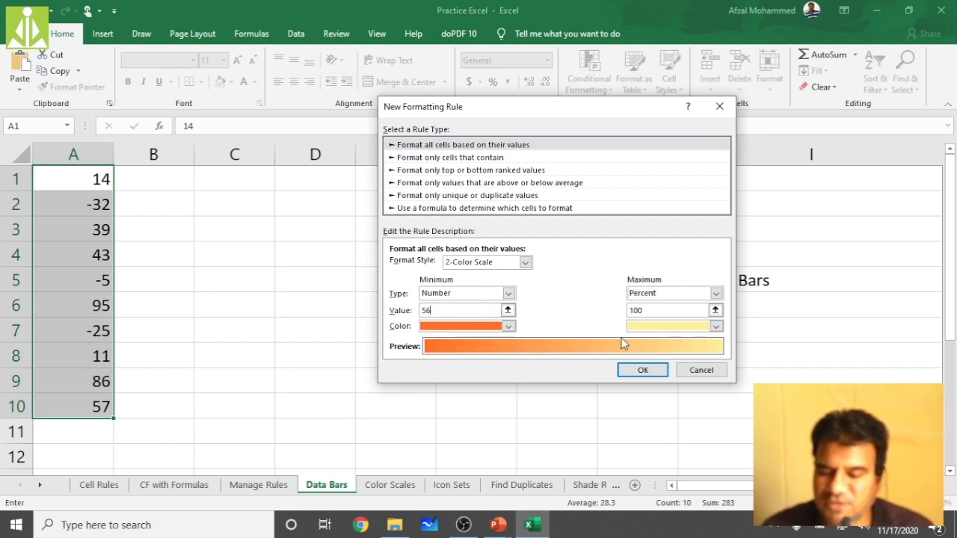
pyautogui.click(663, 374)
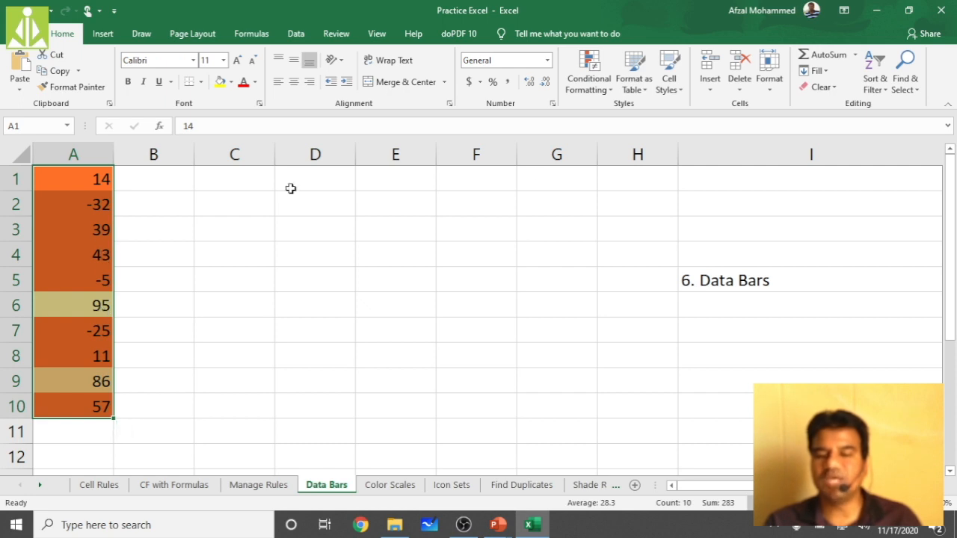
# Step: Apply light blue gradient-fill data bars to A1:A10 on top of the color scale and deselect the range
pyautogui.click(589, 71)
pyautogui.moveTo(630, 185)
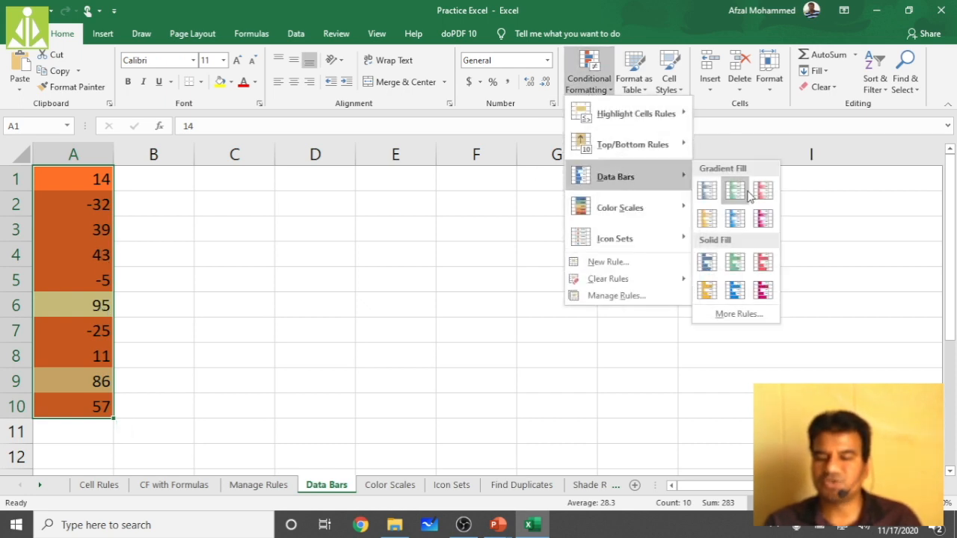
pyautogui.click(735, 219)
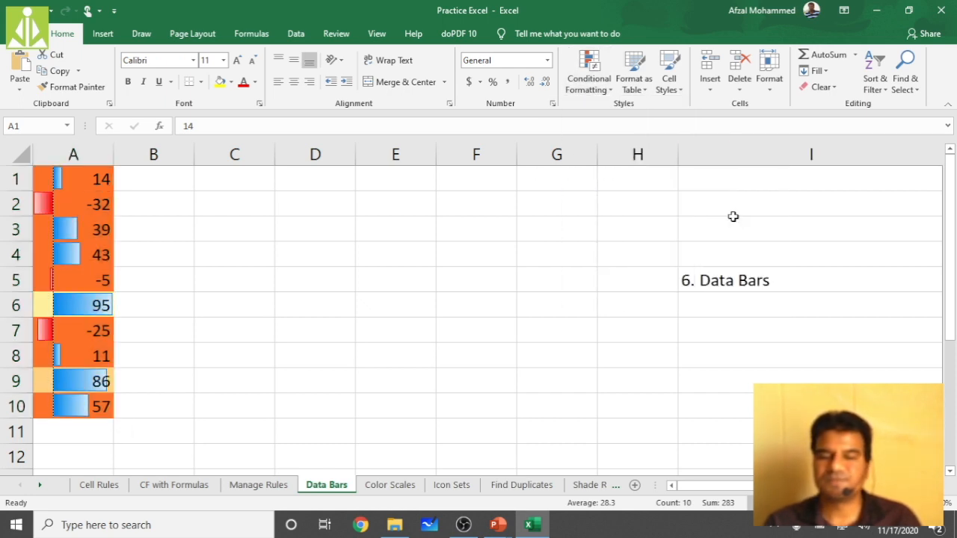
pyautogui.click(431, 322)
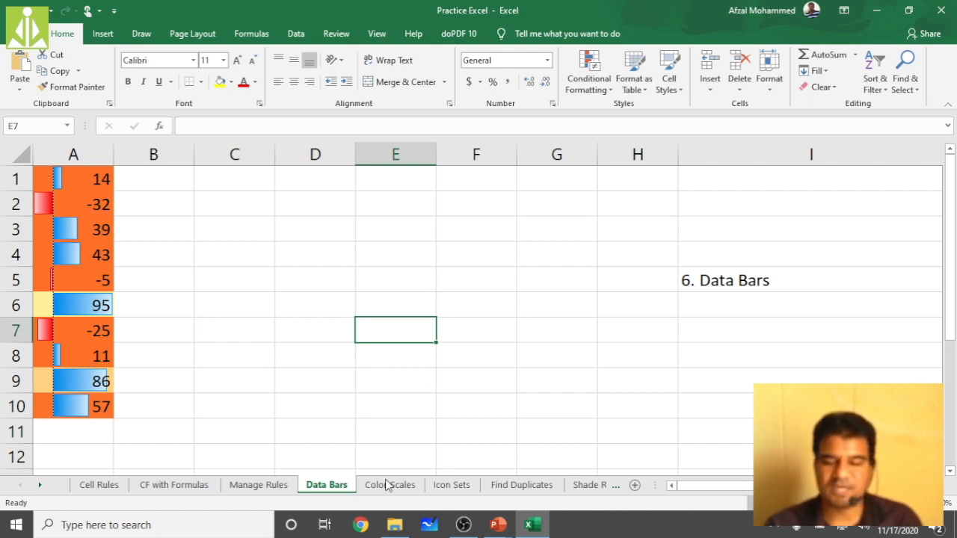
# Step: Switch to the PowerPoint slide show and advance to the Color Scales slide
pyautogui.moveTo(491, 529)
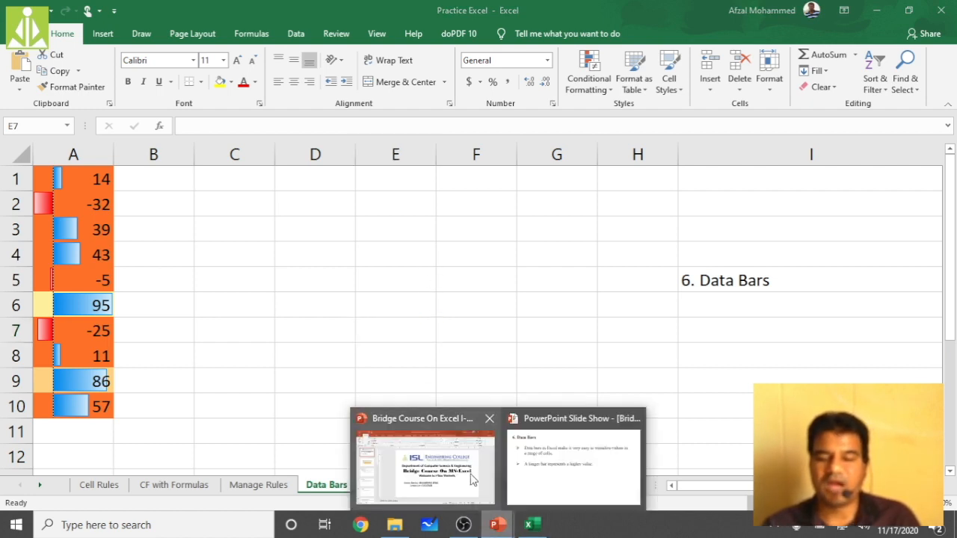
pyautogui.click(557, 480)
pyautogui.click(578, 447)
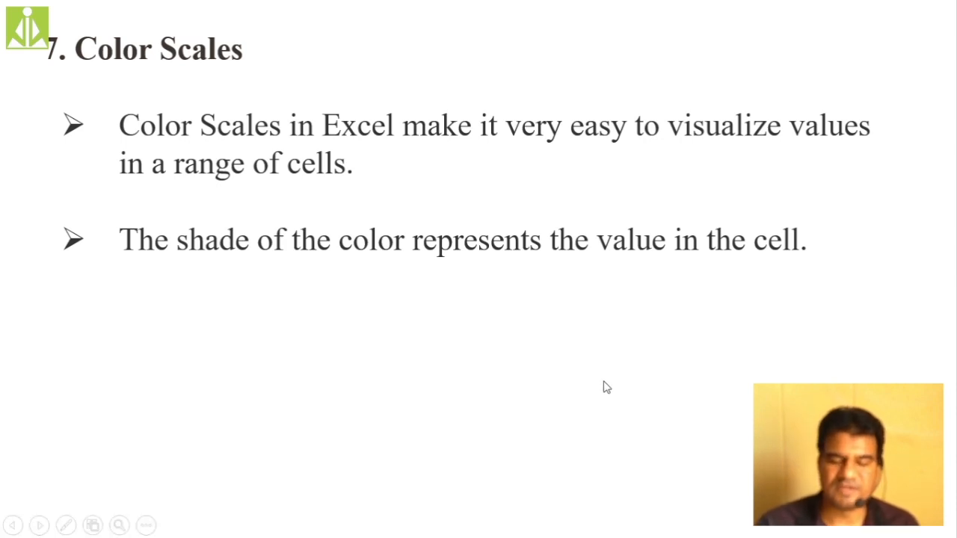
# Step: Return to Excel and bold the "7. Color Scales" heading in G4 of the Color Scales sheet
pyautogui.hotkey('alt', 'Tab')
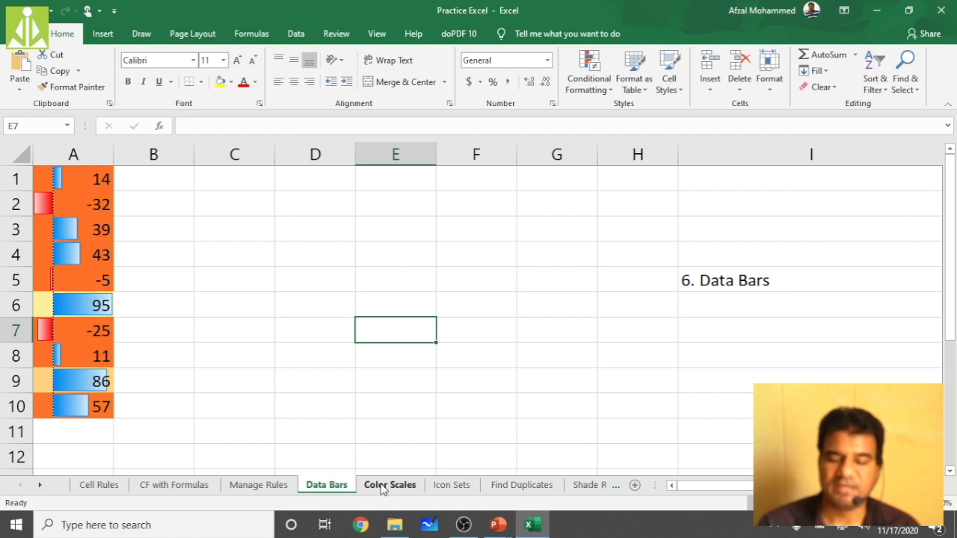
pyautogui.click(384, 486)
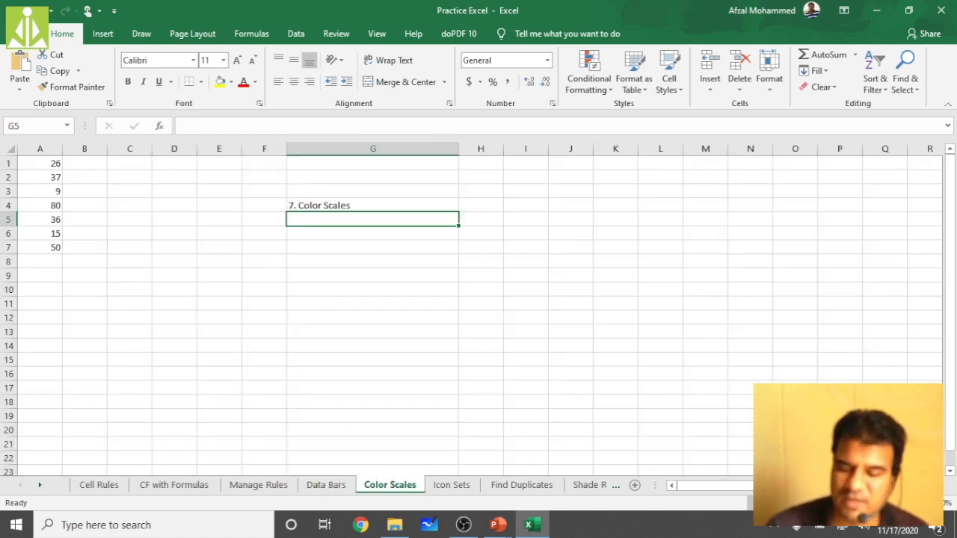
pyautogui.scroll(5, 637, 309)
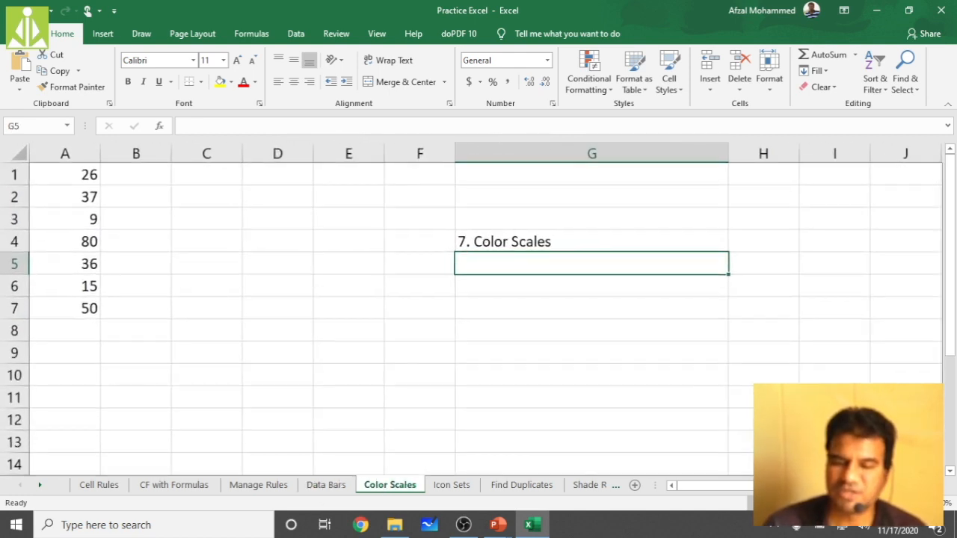
pyautogui.click(596, 249)
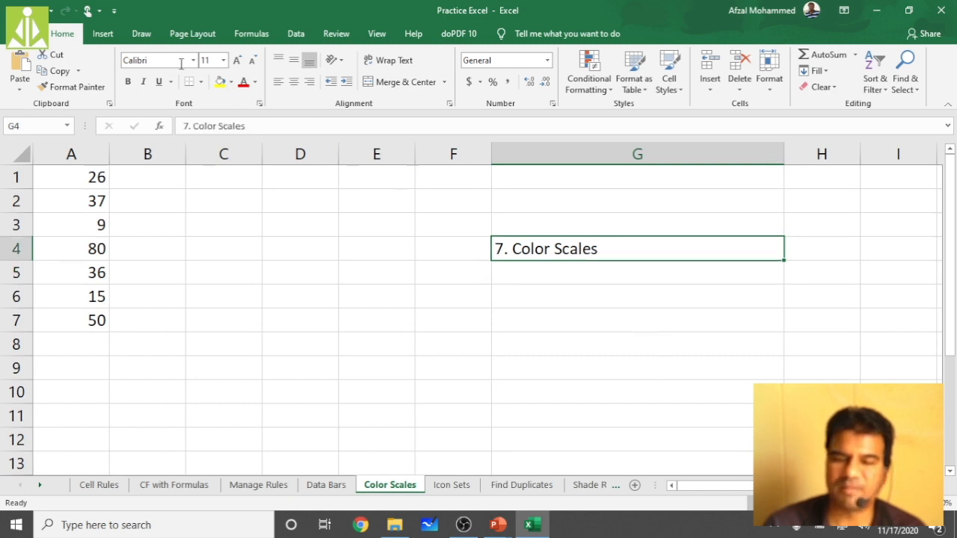
pyautogui.click(128, 81)
# Step: Apply the Green - Yellow - Red Color Scale to A1:A7
pyautogui.moveTo(75, 180); pyautogui.dragTo(87, 320)
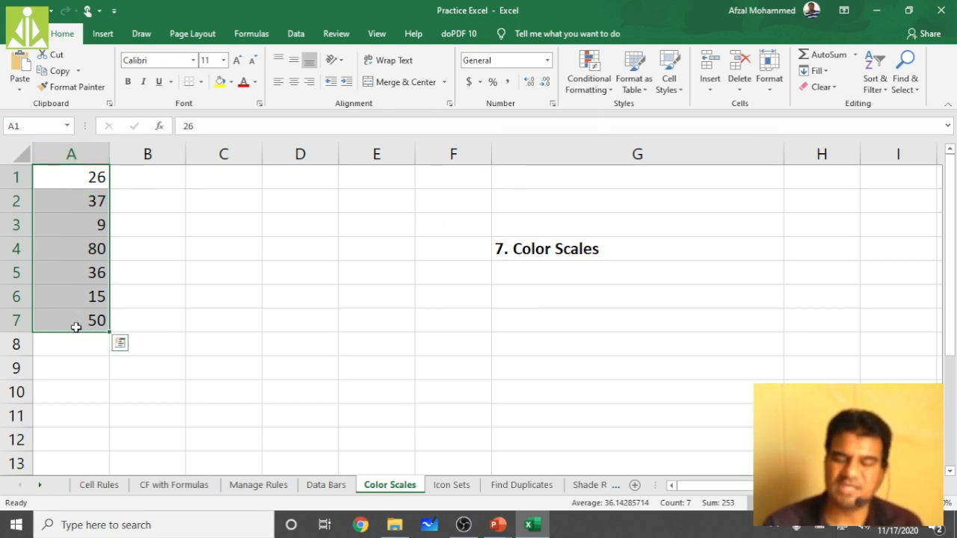
pyautogui.click(589, 79)
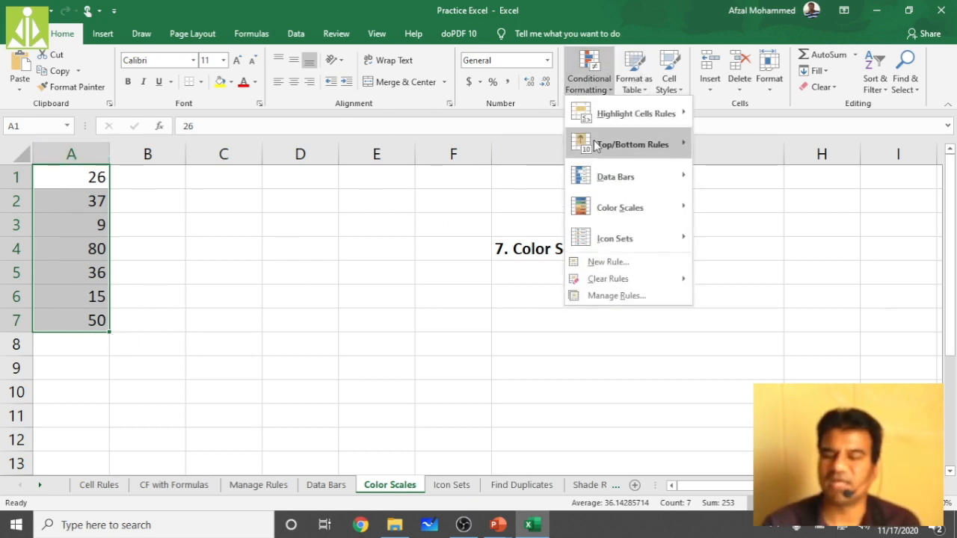
pyautogui.moveTo(619, 214)
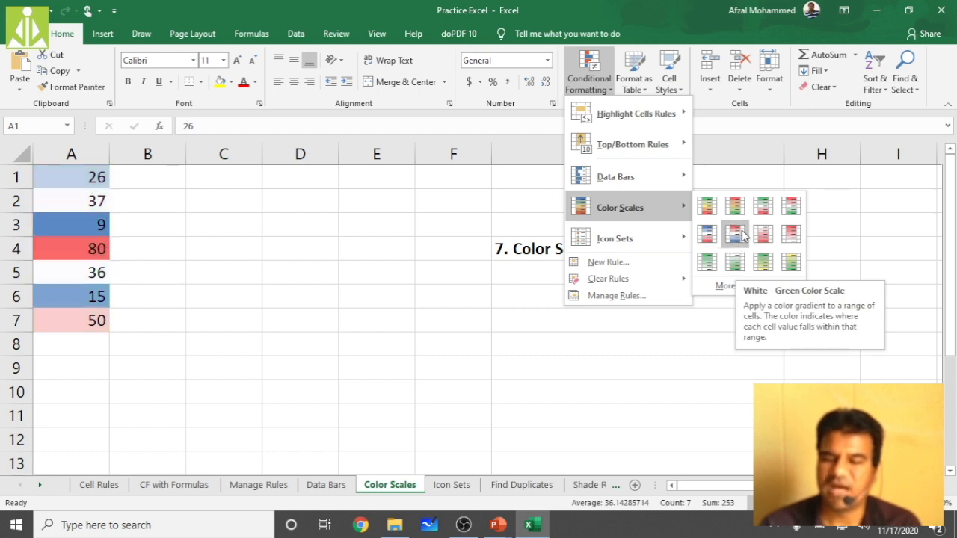
pyautogui.click(708, 209)
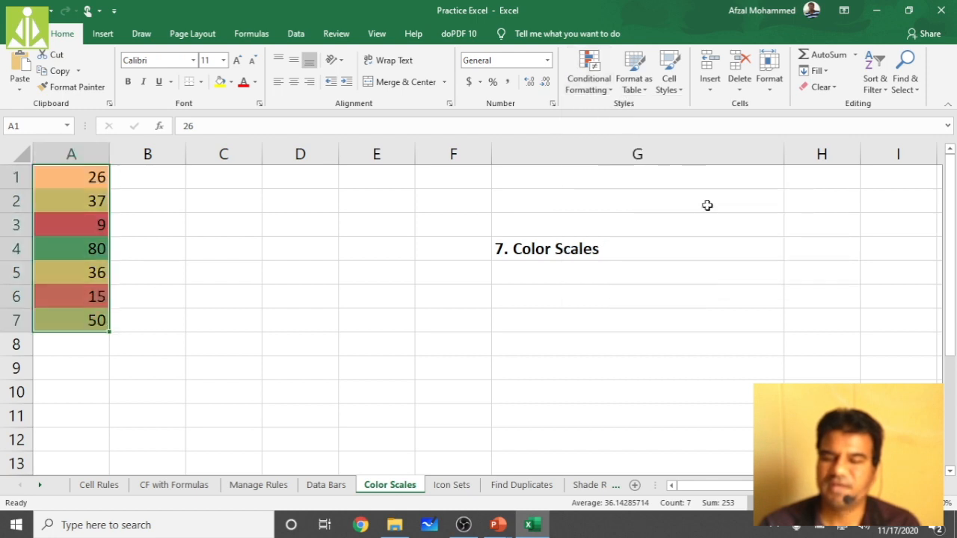
# Step: Examine how the color scale shades the low, middle and high values in A1:A7
pyautogui.click(85, 227)
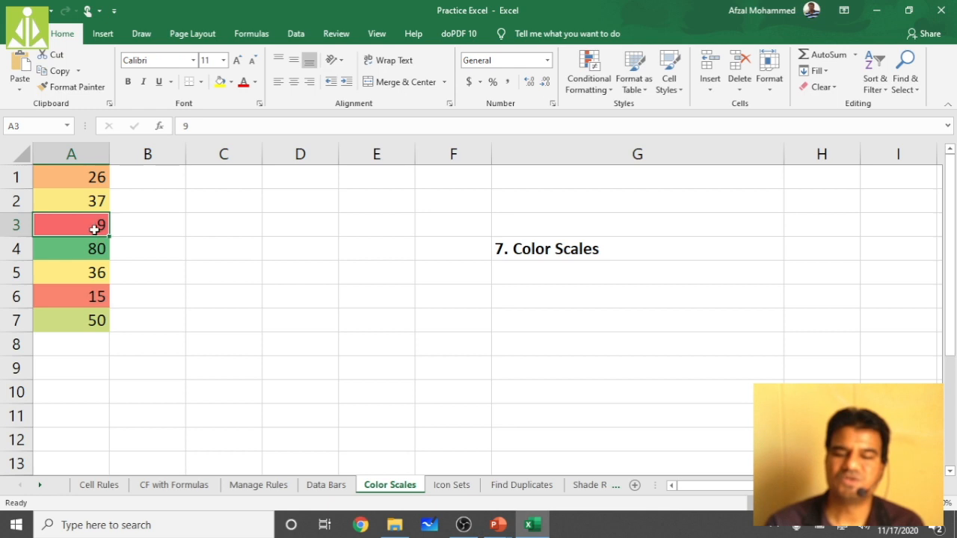
pyautogui.click(83, 297)
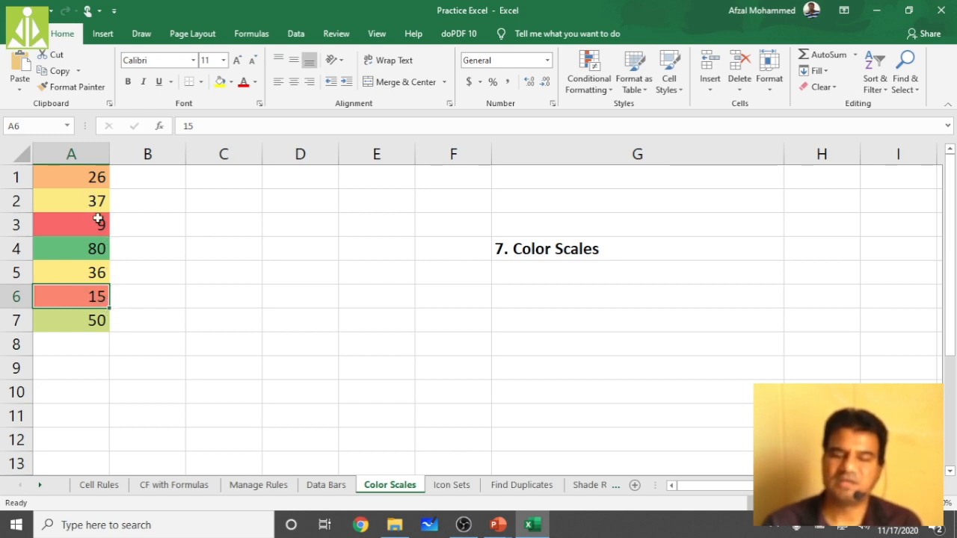
pyautogui.click(103, 181)
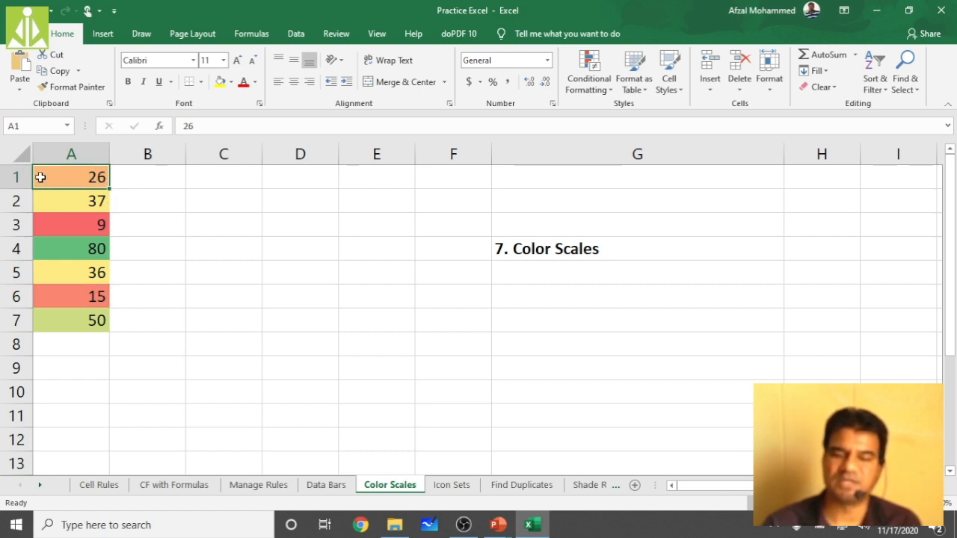
pyautogui.click(85, 201)
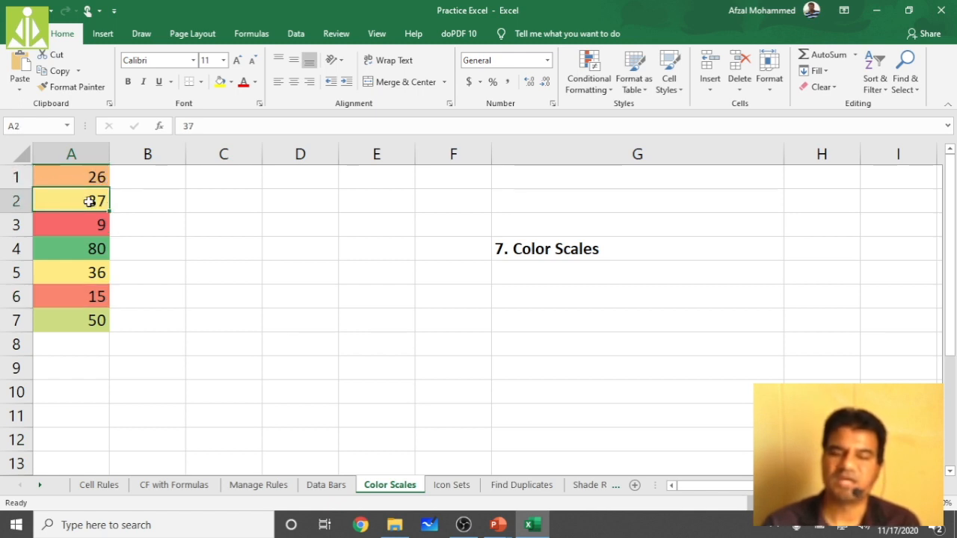
pyautogui.click(87, 275)
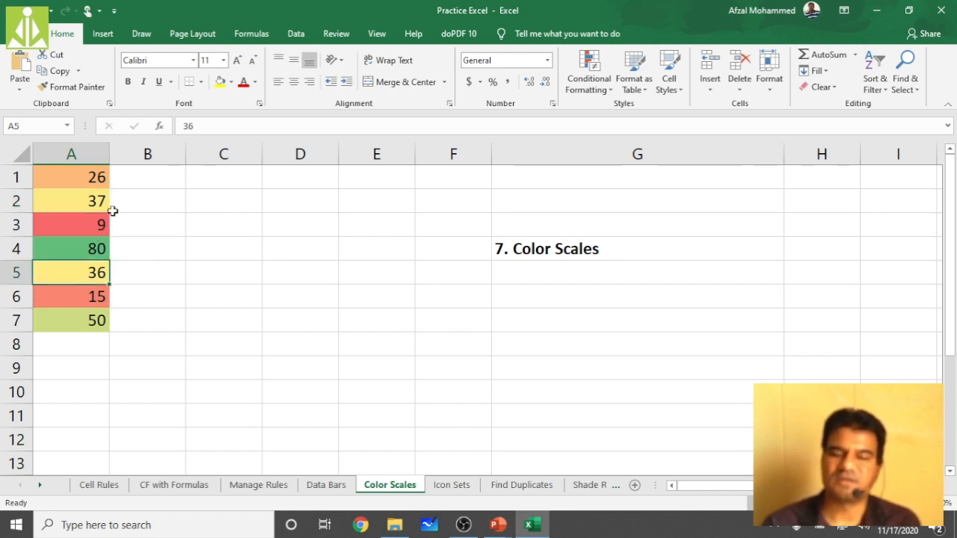
pyautogui.click(99, 327)
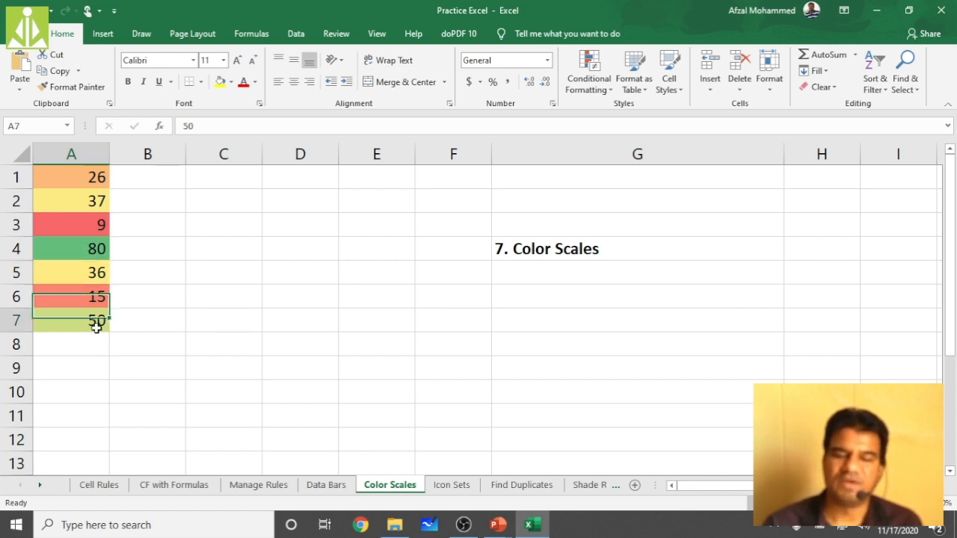
pyautogui.click(101, 252)
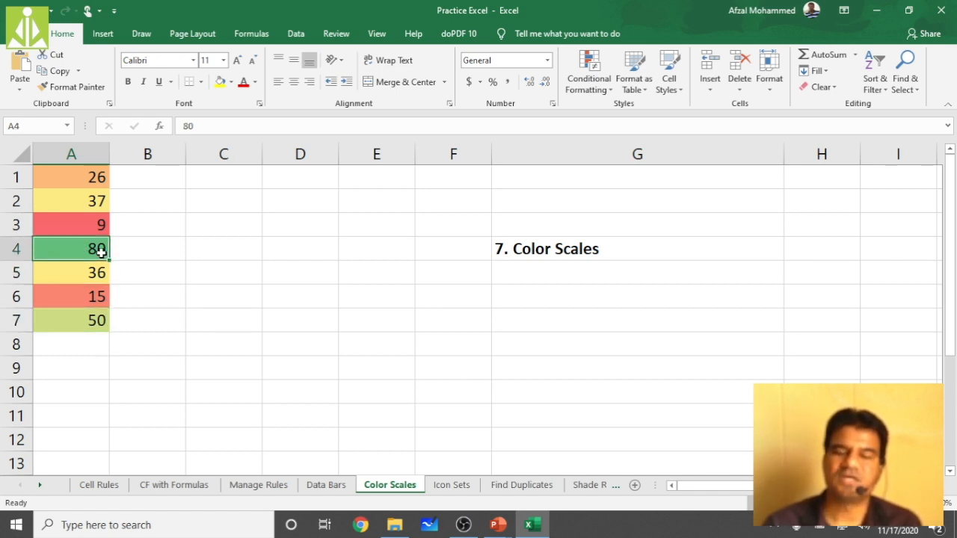
# Step: Extend the number list with 100 in A8 and 0 in A9, and check both cells' shading
pyautogui.click(91, 345)
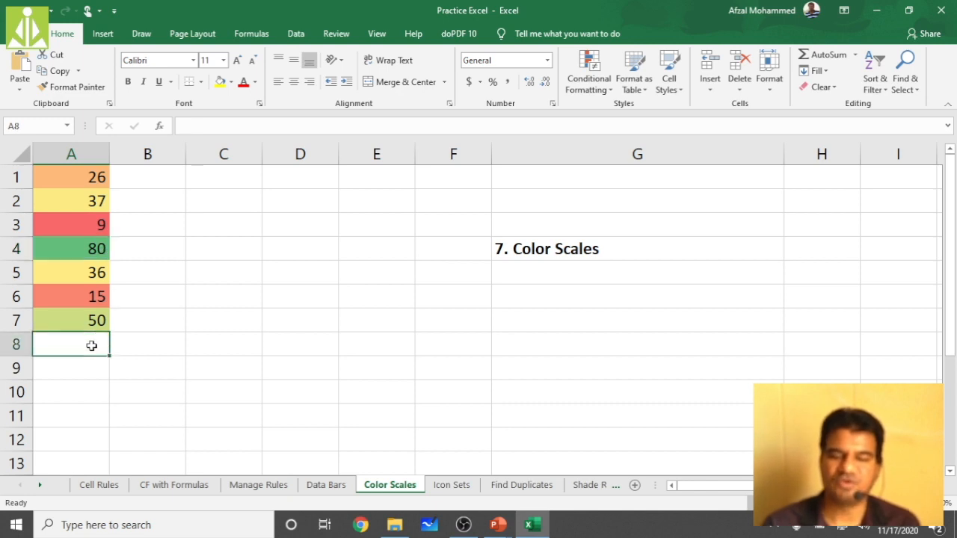
pyautogui.write('100')
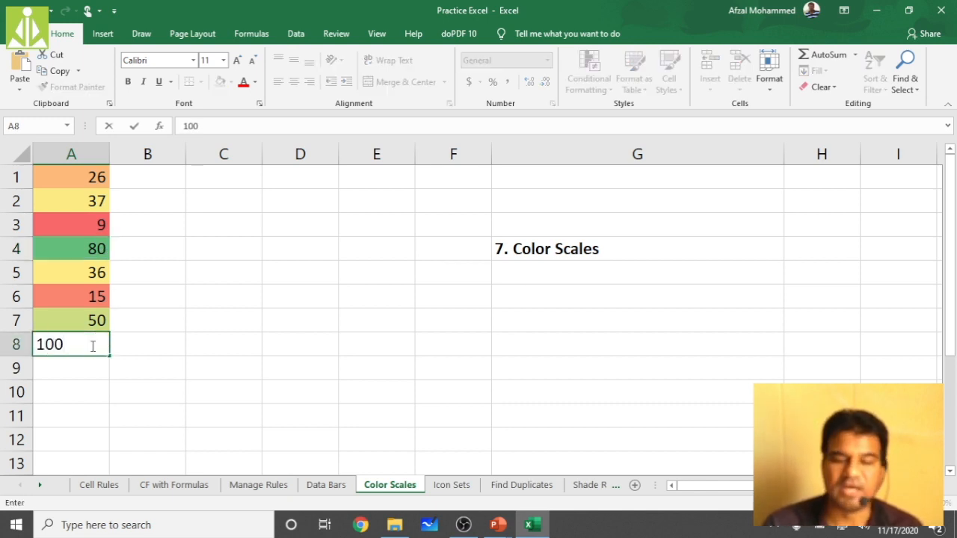
pyautogui.press('Return')
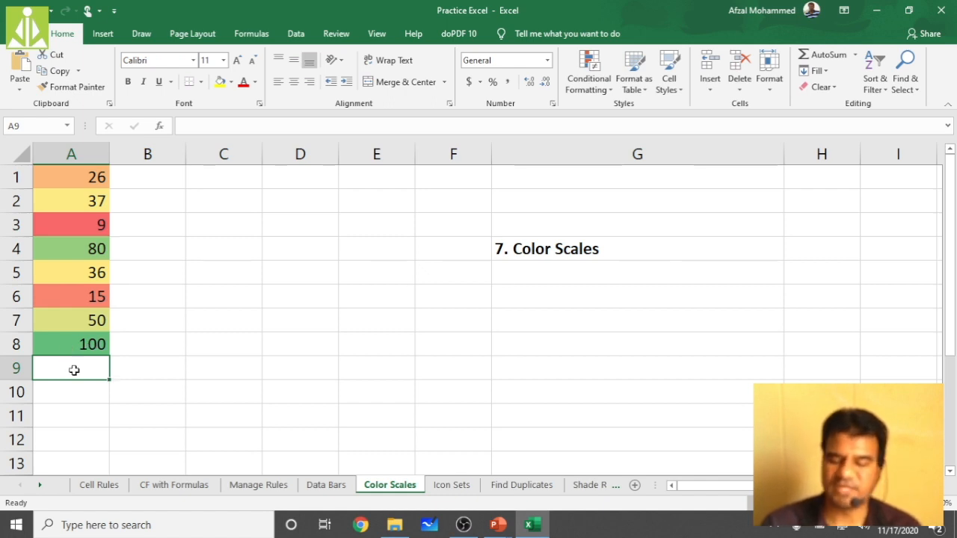
pyautogui.write('0')
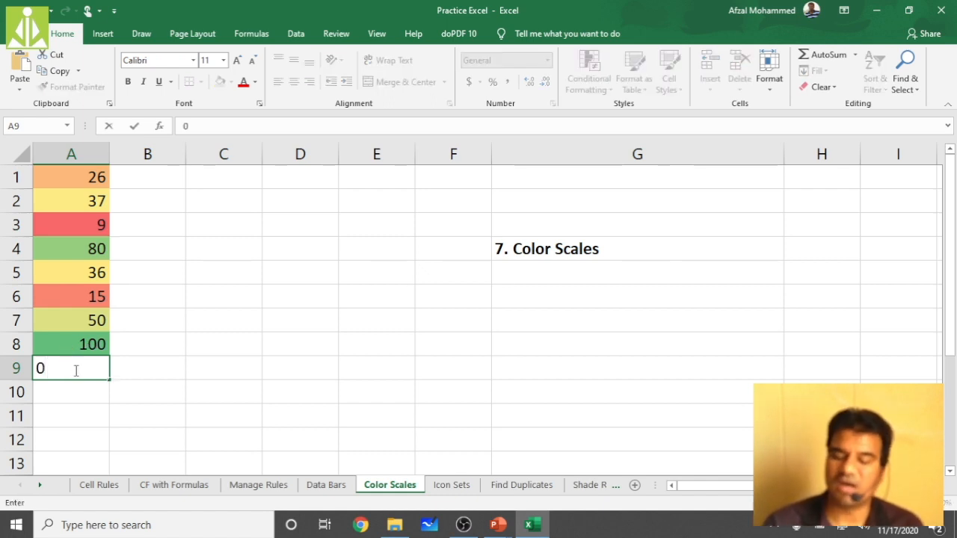
pyautogui.press('Return')
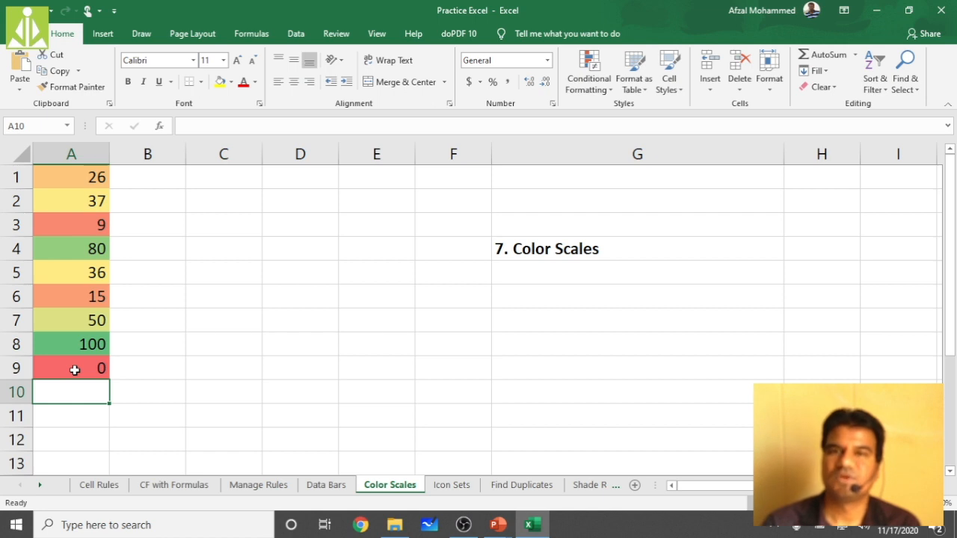
pyautogui.click(75, 368)
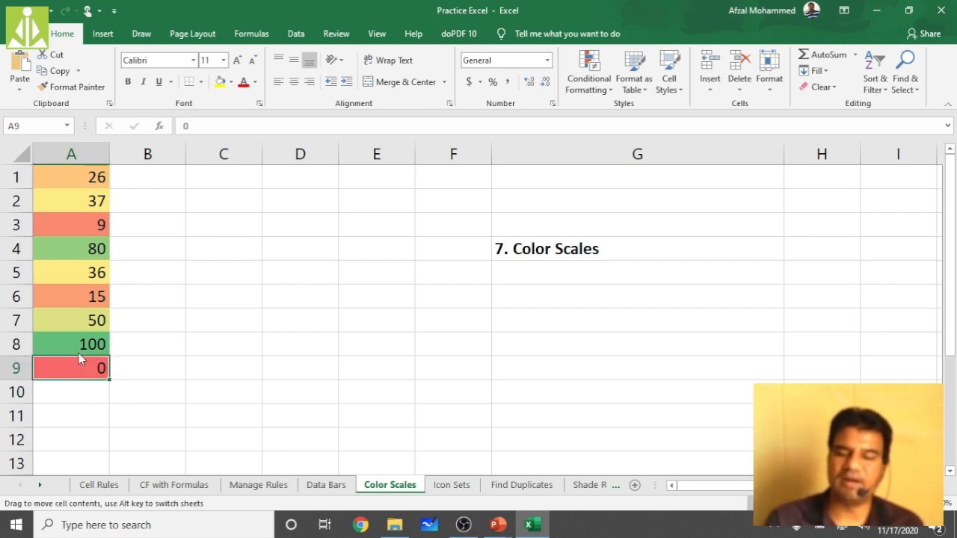
pyautogui.click(79, 347)
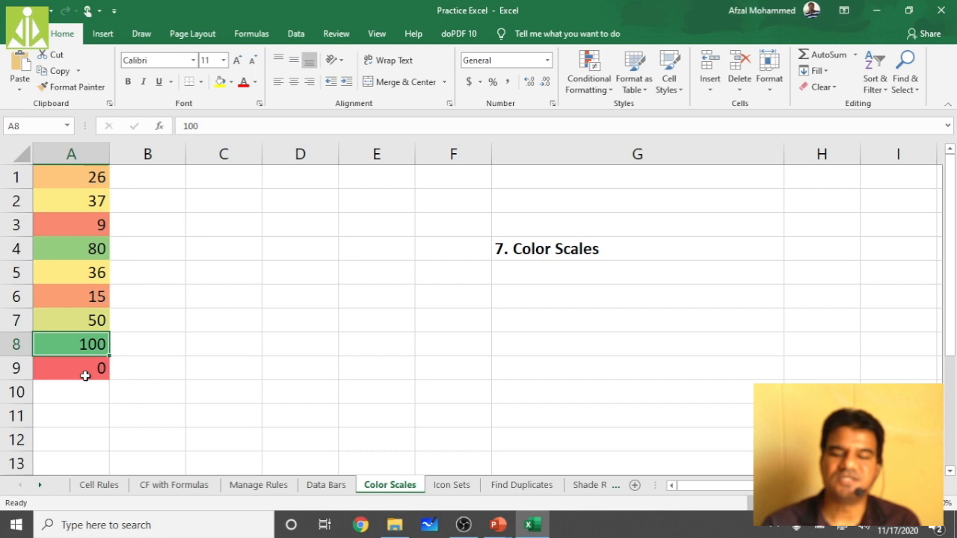
pyautogui.click(85, 374)
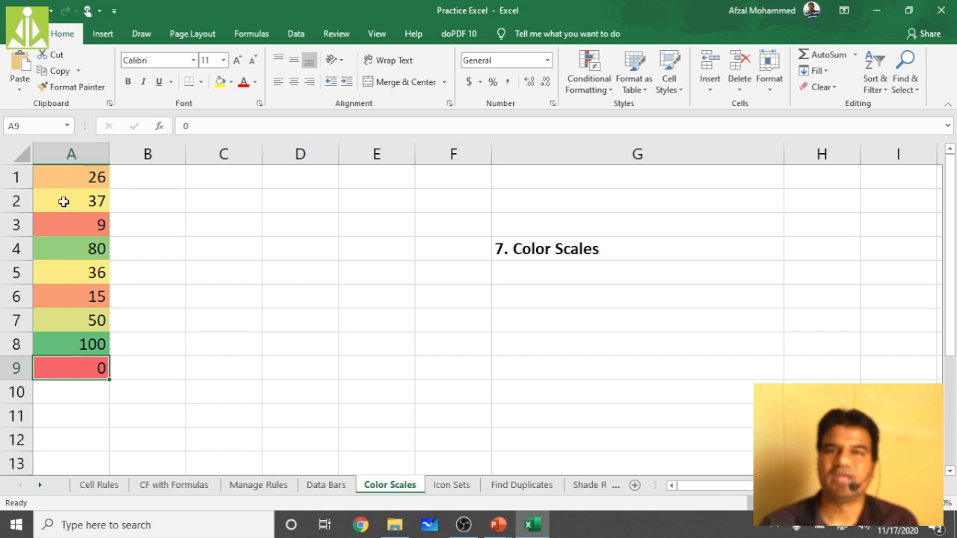
# Step: Clear the conditional formatting rules from A1:A9 and apply the Red - White - Green Color Scale to the same range
pyautogui.moveTo(89, 177); pyautogui.dragTo(93, 368)
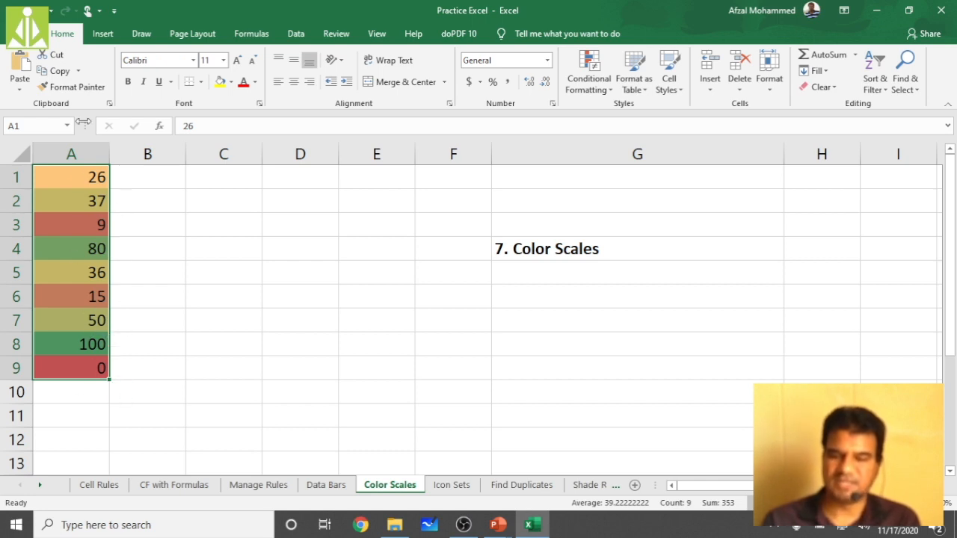
pyautogui.click(603, 77)
pyautogui.moveTo(682, 280)
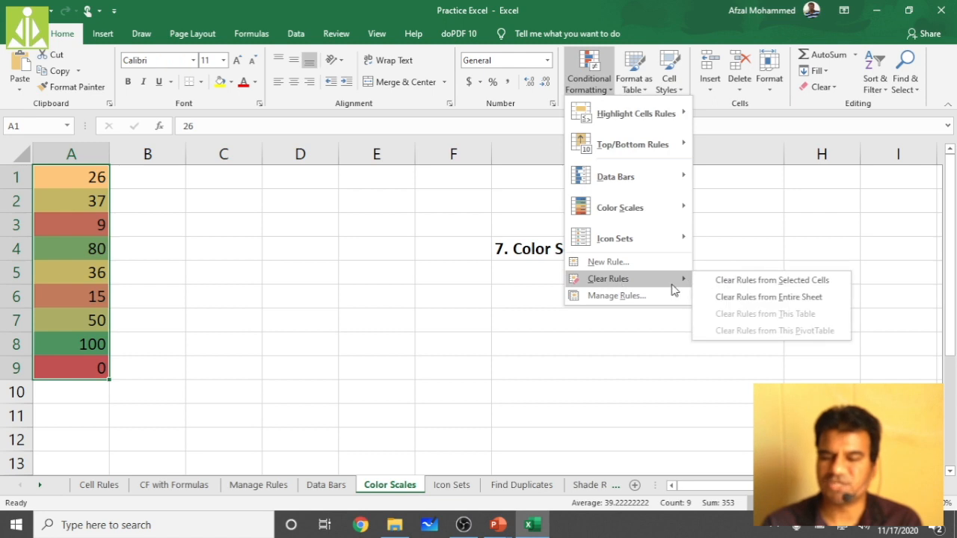
pyautogui.click(733, 280)
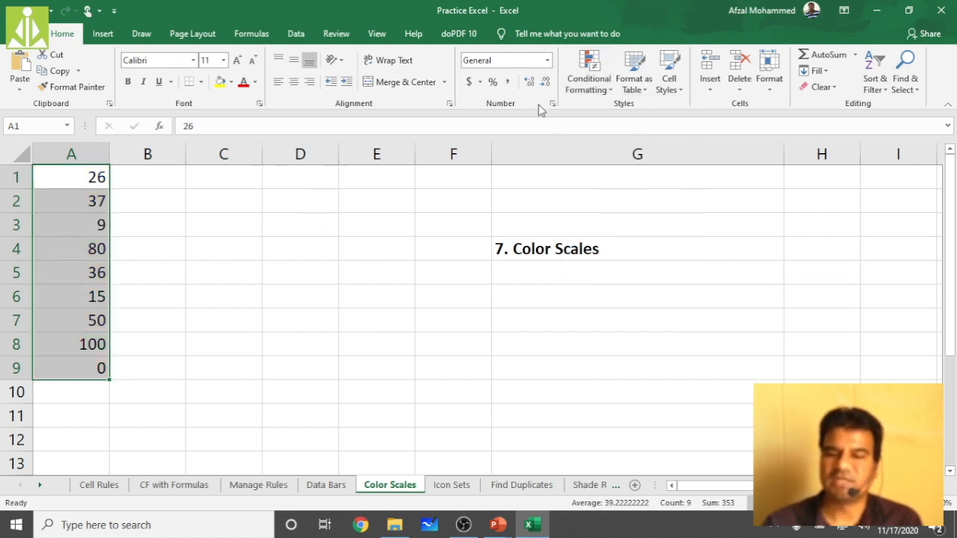
pyautogui.click(590, 78)
pyautogui.moveTo(615, 247)
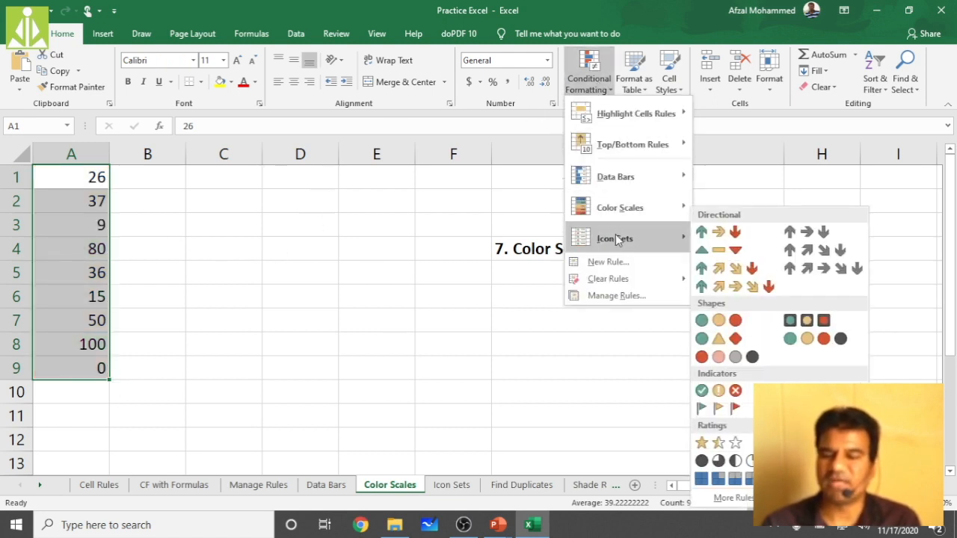
pyautogui.moveTo(623, 207)
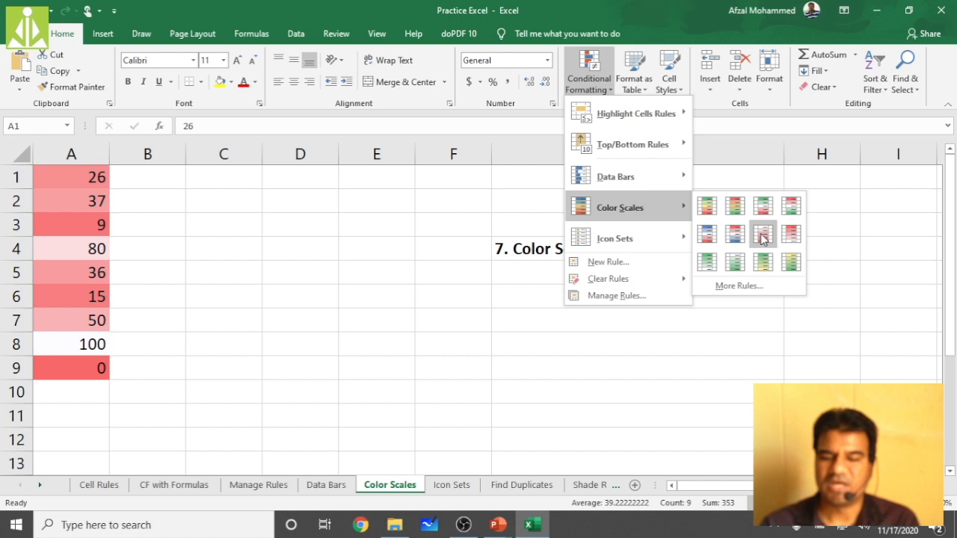
pyautogui.click(795, 209)
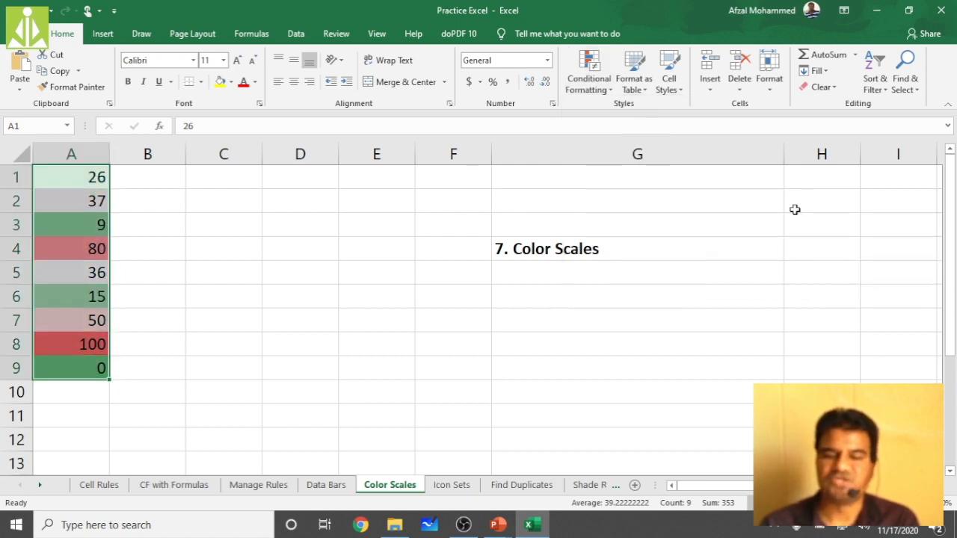
# Step: Compare the new shading of the highest, middle and lowest values in column A
pyautogui.click(198, 359)
pyautogui.click(74, 344)
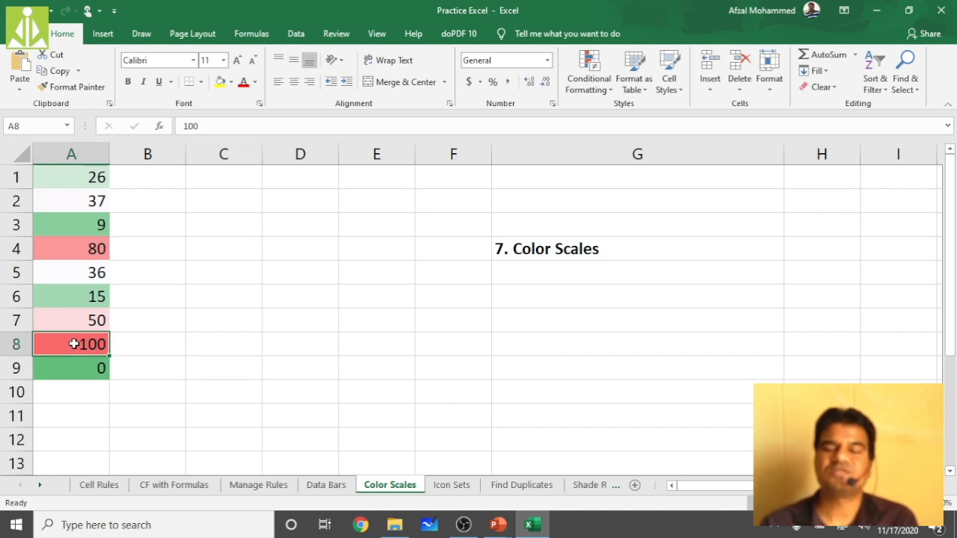
pyautogui.click(87, 181)
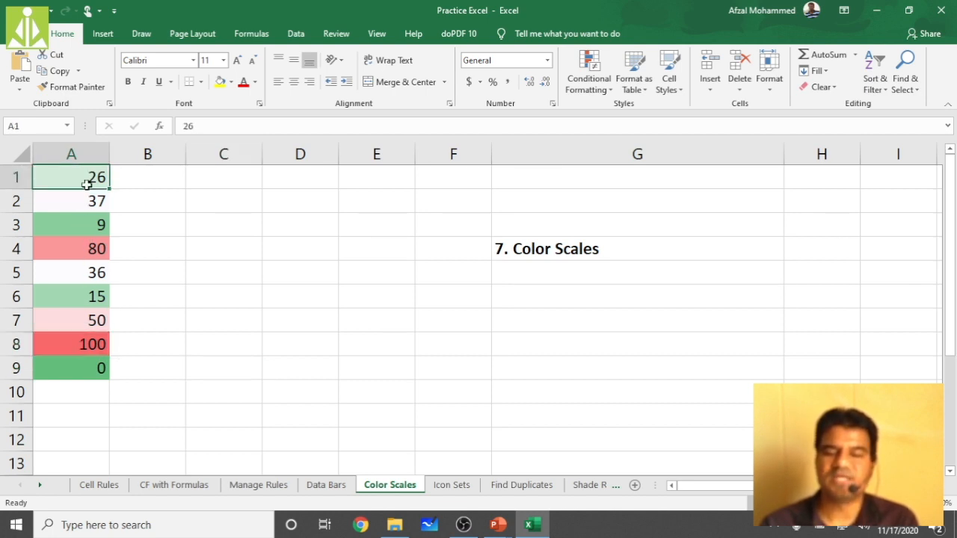
pyautogui.click(87, 201)
pyautogui.click(94, 272)
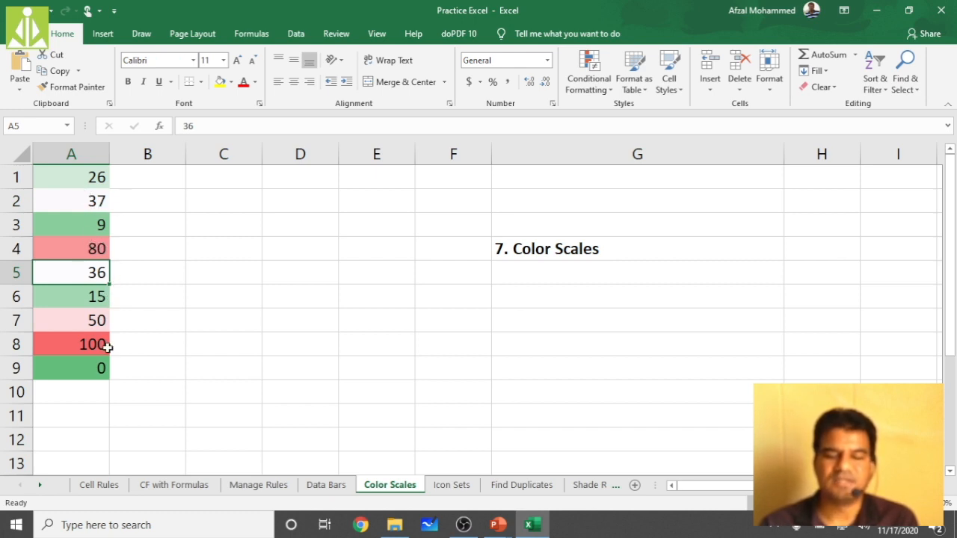
pyautogui.click(101, 369)
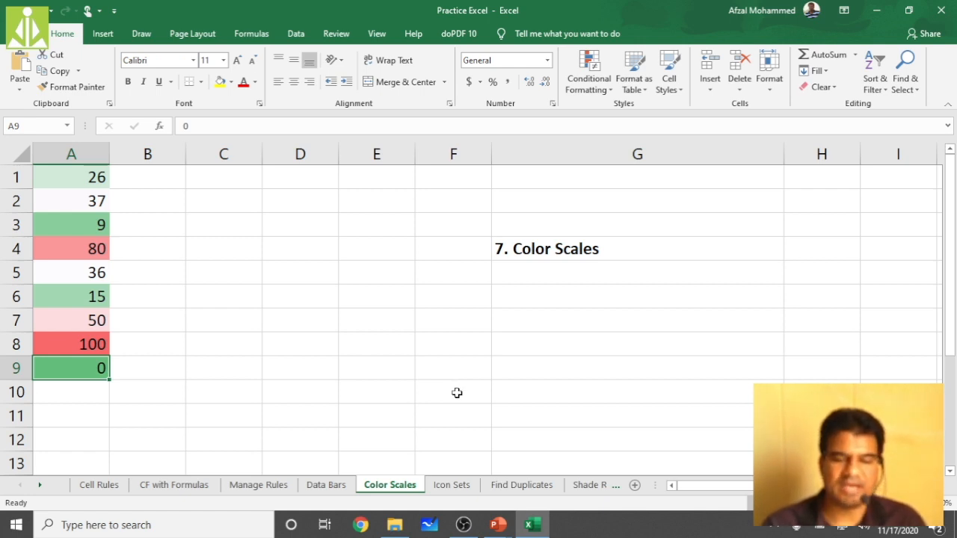
# Step: Review the rule applied to A1:A9 in the Conditional Formatting Rules Manager and close it without changes
pyautogui.moveTo(47, 177); pyautogui.dragTo(83, 372)
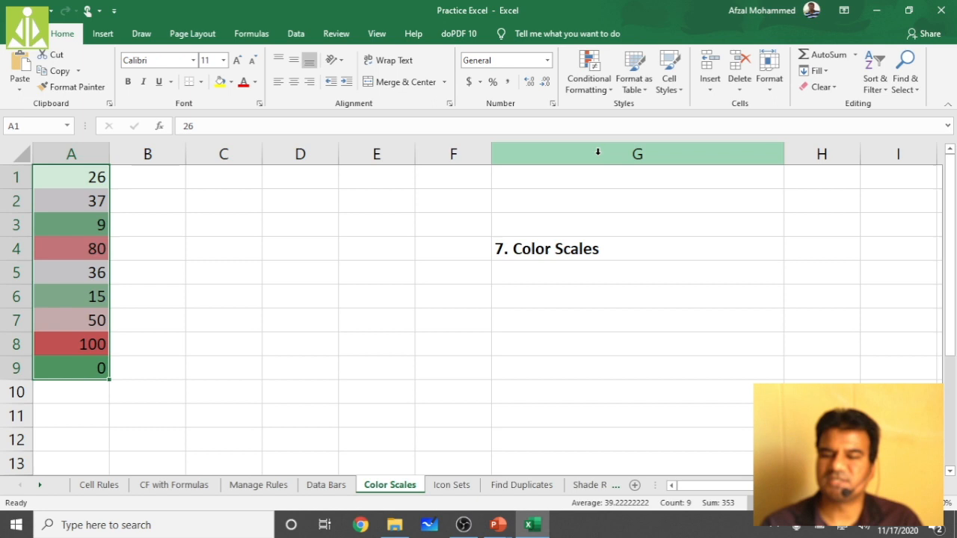
pyautogui.click(594, 80)
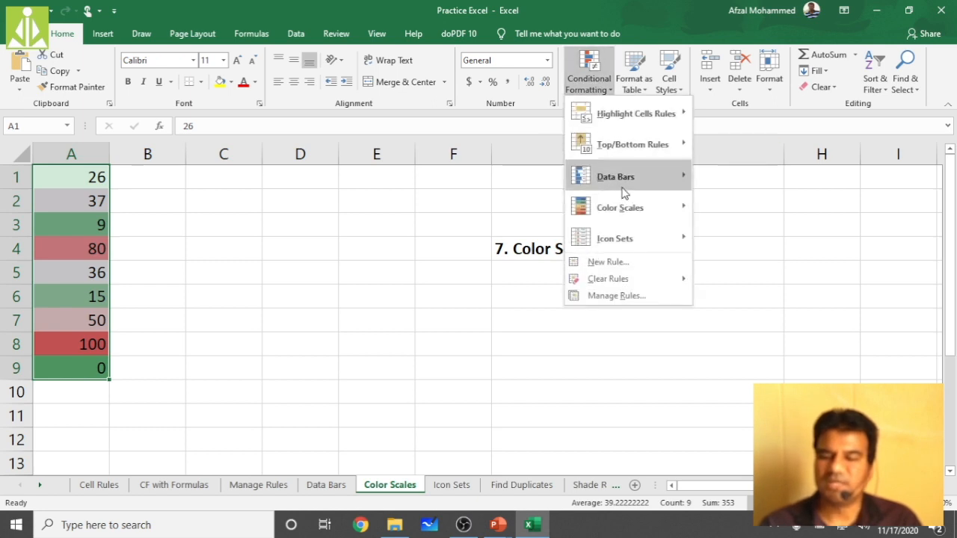
pyautogui.click(625, 297)
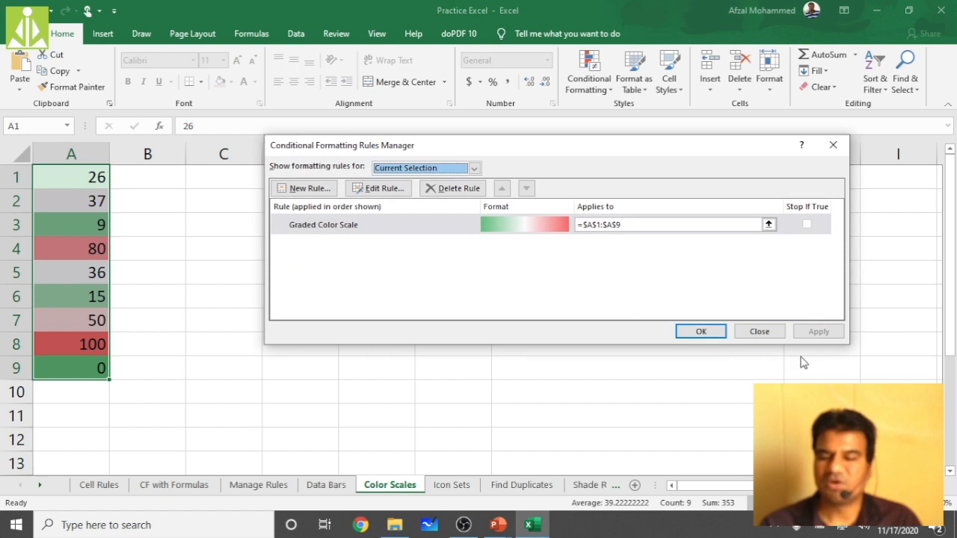
pyautogui.click(761, 331)
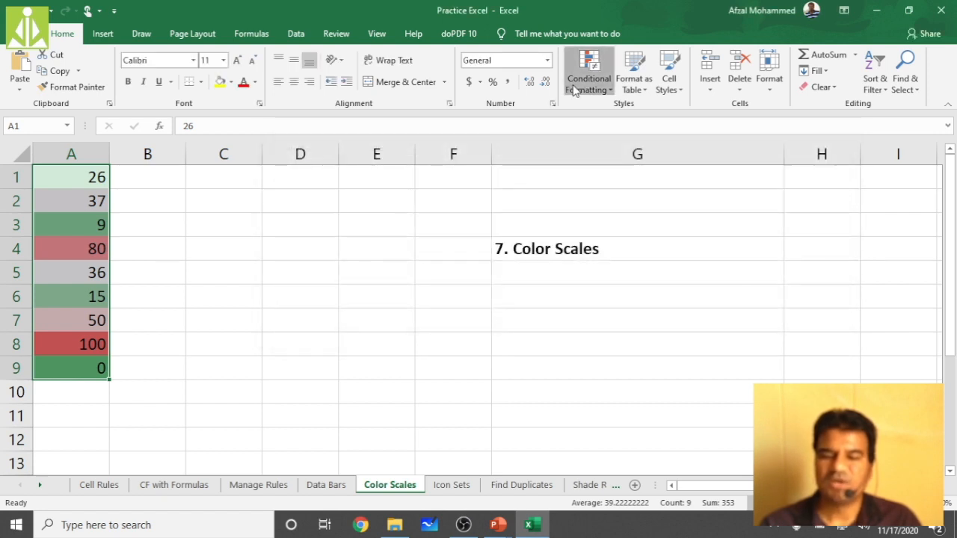
# Step: Add a 2-Color Scale rule to A1:A9 running from red for the lowest value to light green for the highest value
pyautogui.click(587, 81)
pyautogui.click(604, 265)
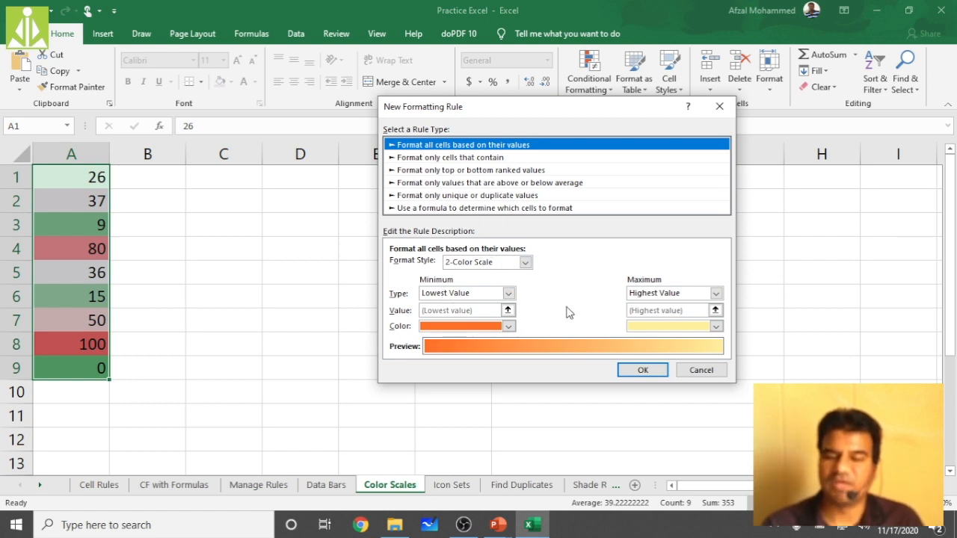
pyautogui.click(649, 326)
pyautogui.click(685, 436)
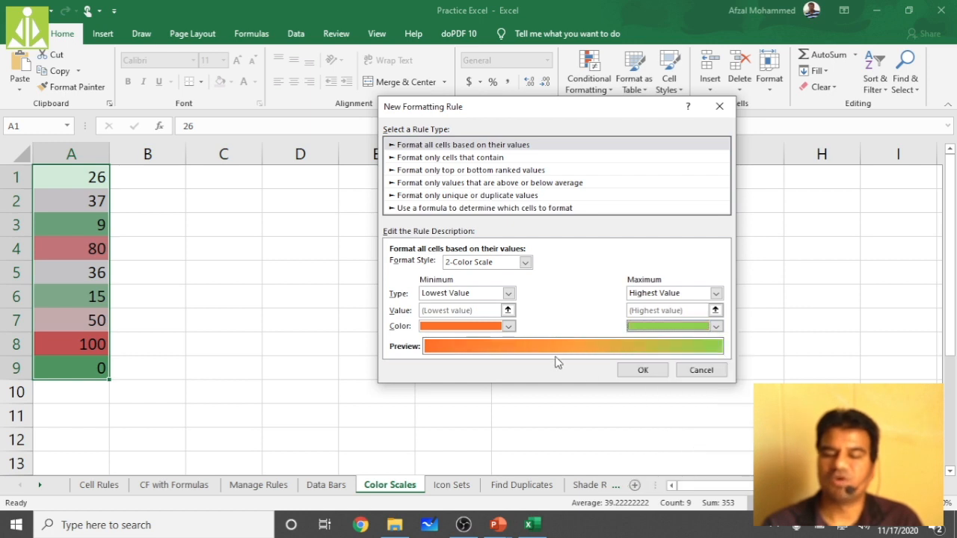
pyautogui.click(477, 326)
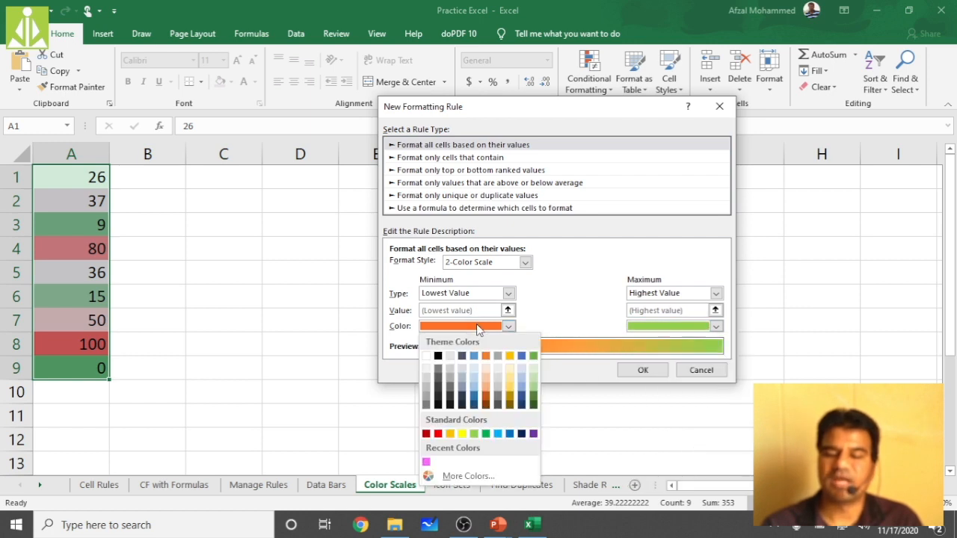
pyautogui.click(438, 434)
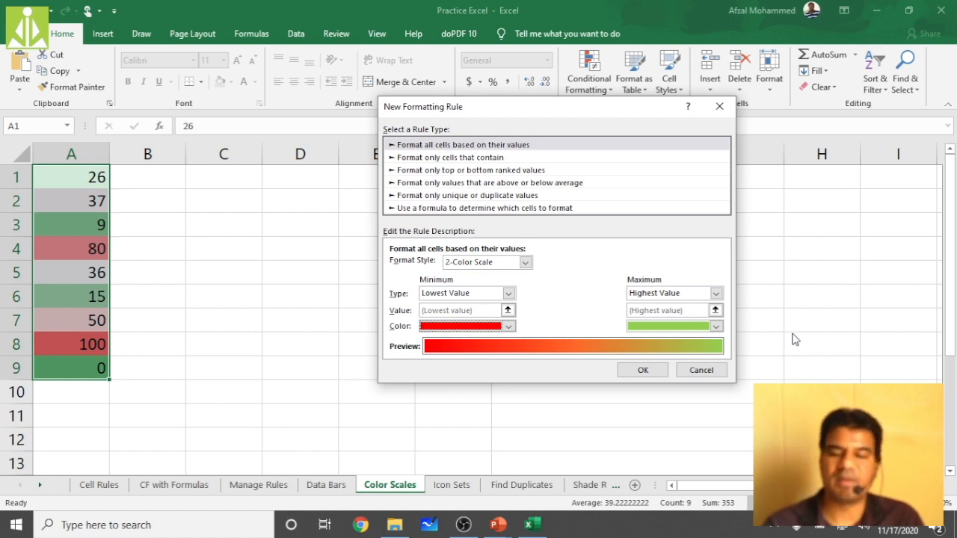
pyautogui.click(643, 369)
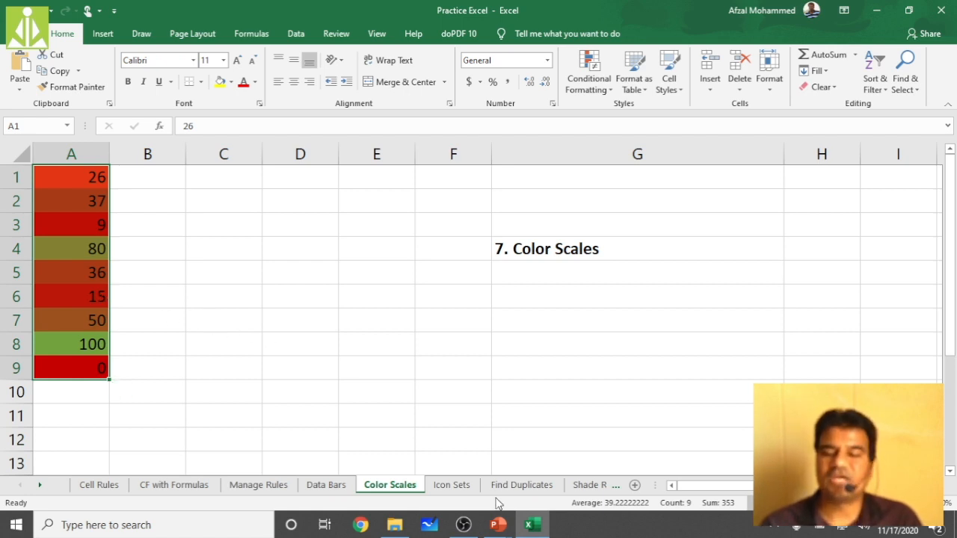
# Step: Apply the directional icon set of three colored arrows to A1:A10 on the Icon Sets sheet
pyautogui.click(456, 486)
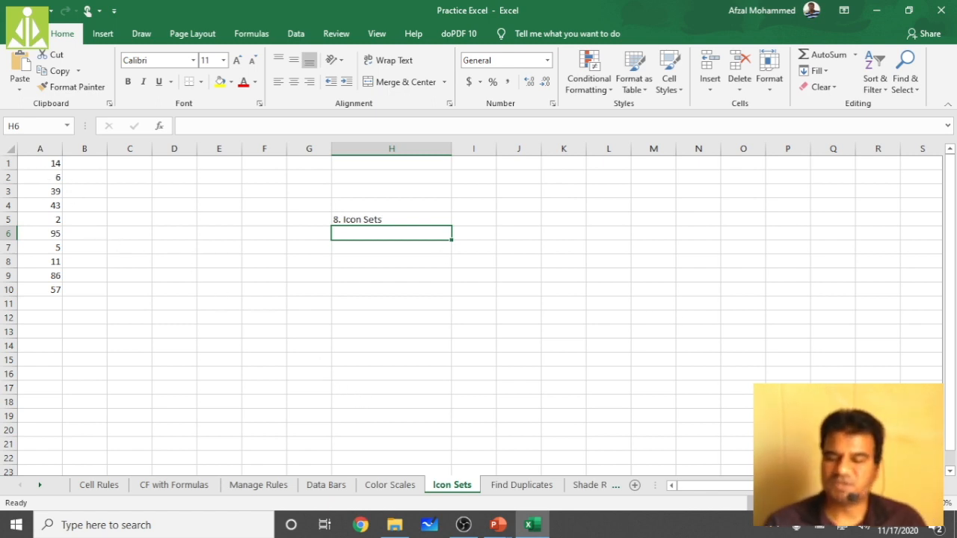
pyautogui.scroll(6, 472, 307)
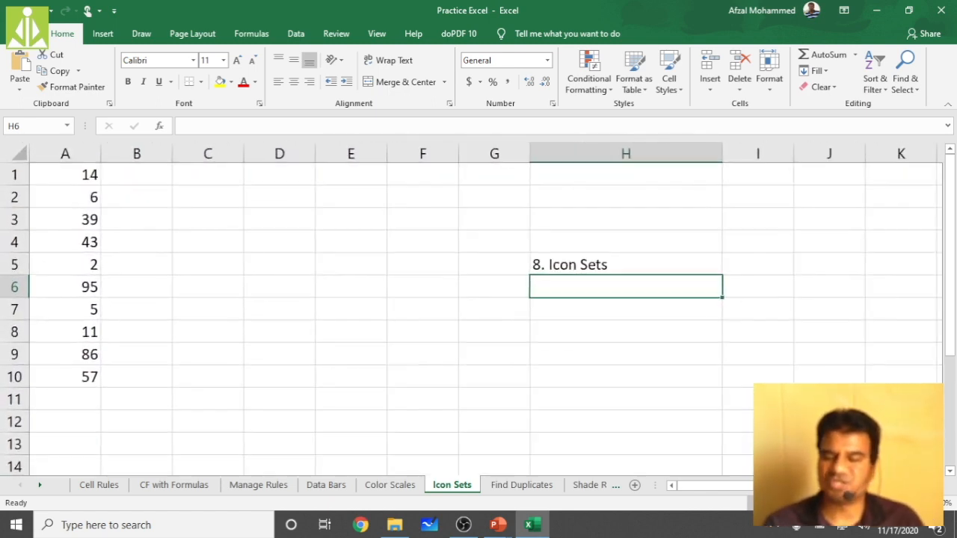
pyautogui.moveTo(82, 169); pyautogui.dragTo(98, 374)
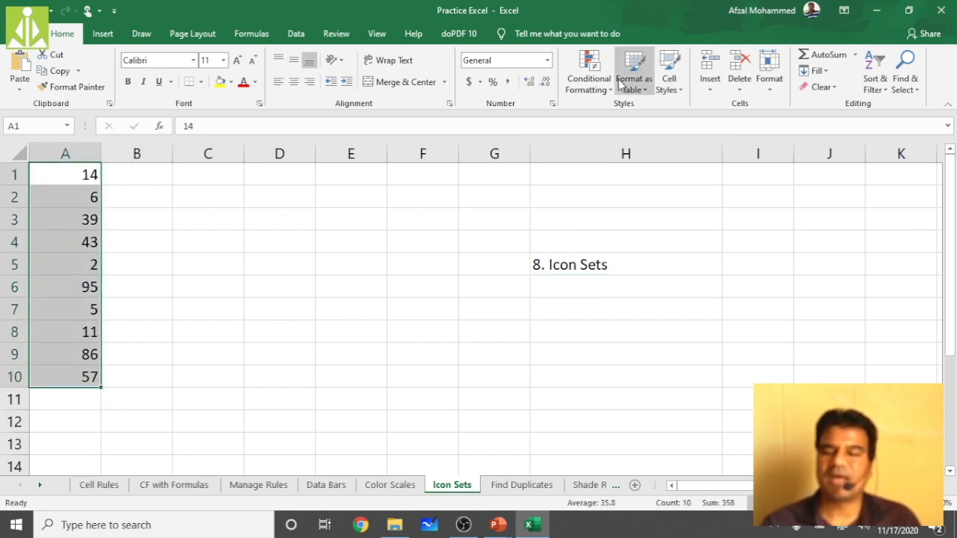
pyautogui.click(598, 93)
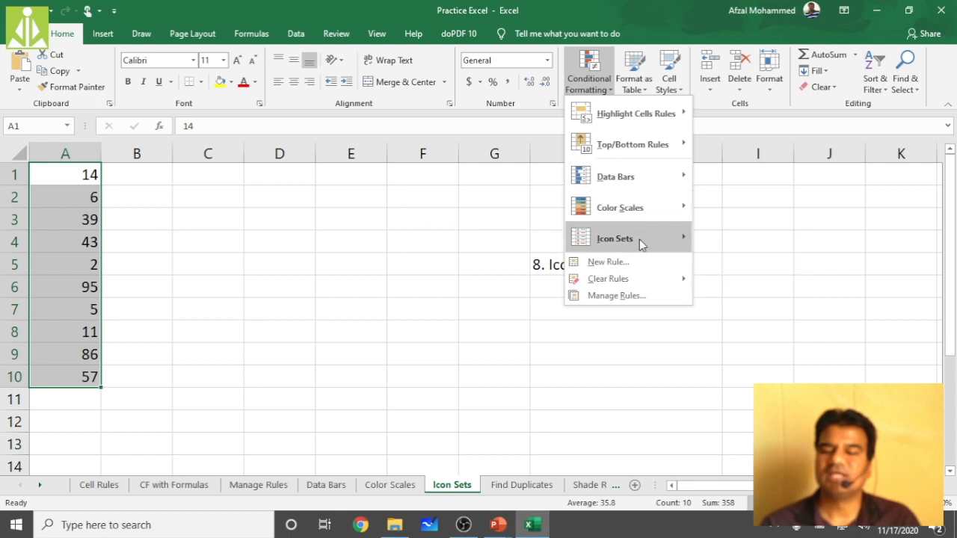
pyautogui.moveTo(643, 244)
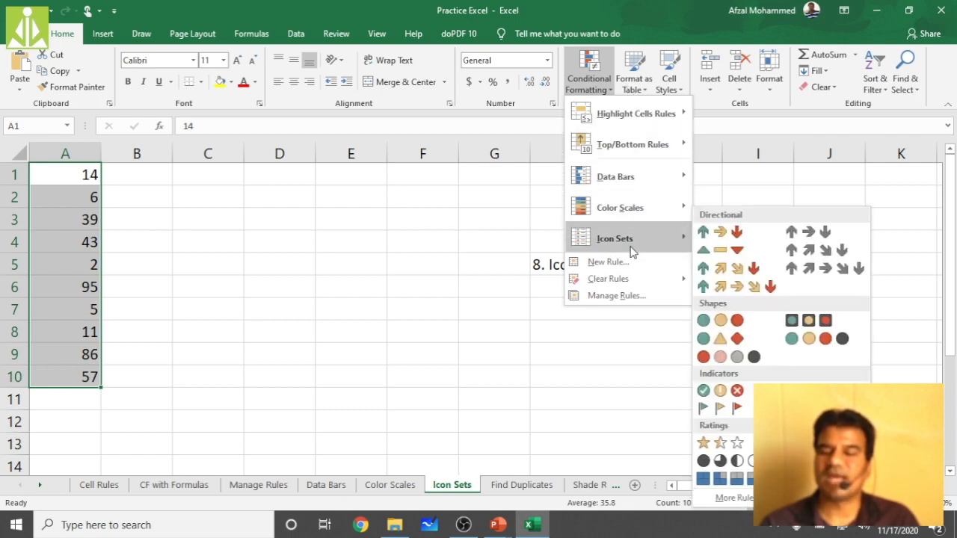
pyautogui.click(720, 234)
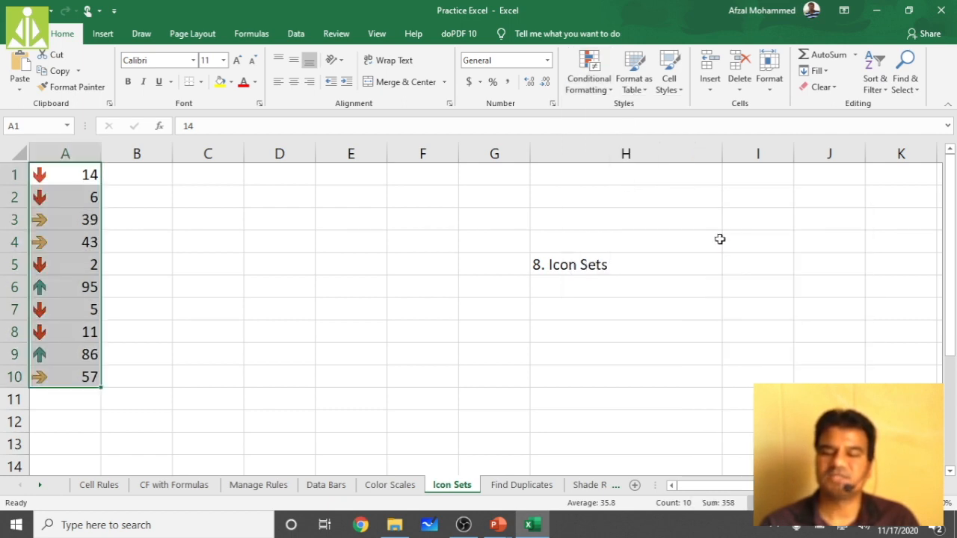
# Step: Compare the arrow icons assigned to the low, middle and high values in A1:A10
pyautogui.click(68, 264)
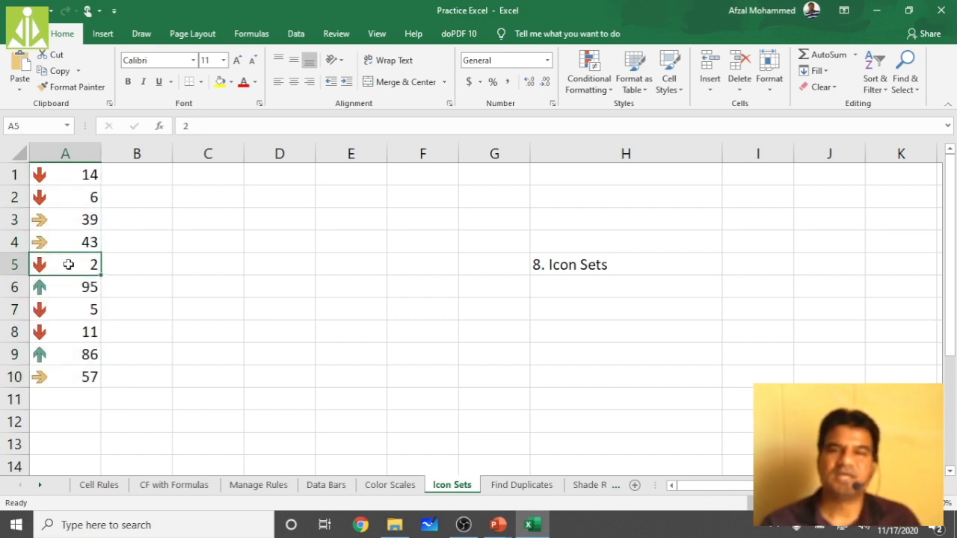
pyautogui.click(63, 197)
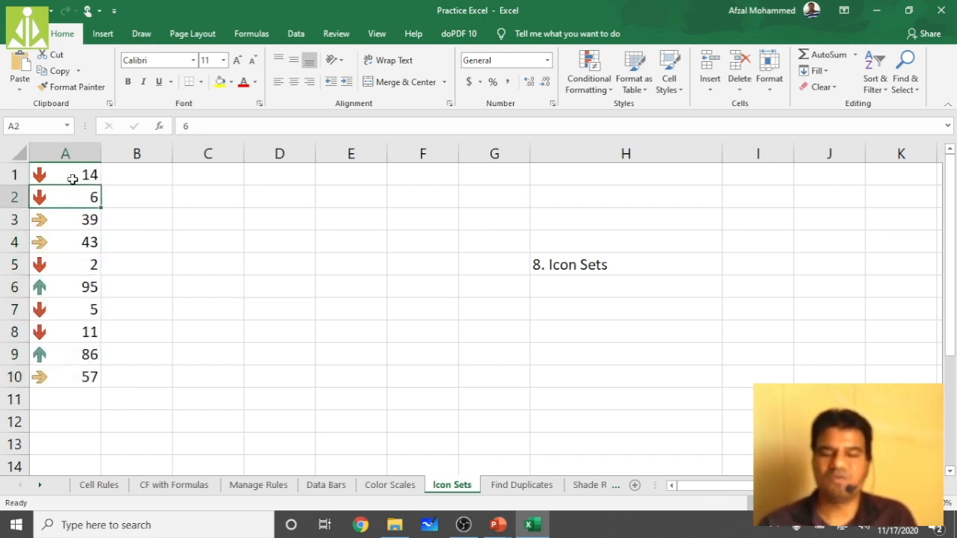
pyautogui.click(66, 177)
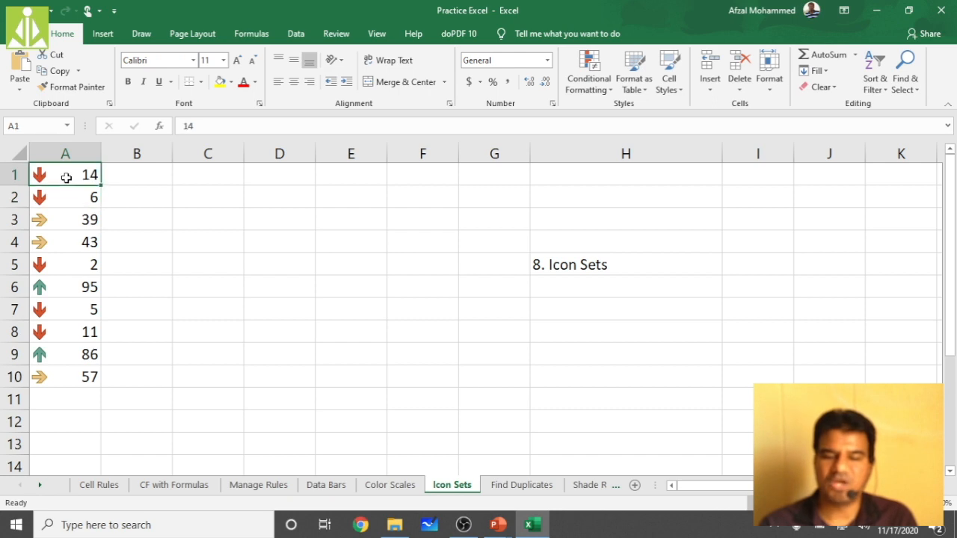
pyautogui.click(49, 337)
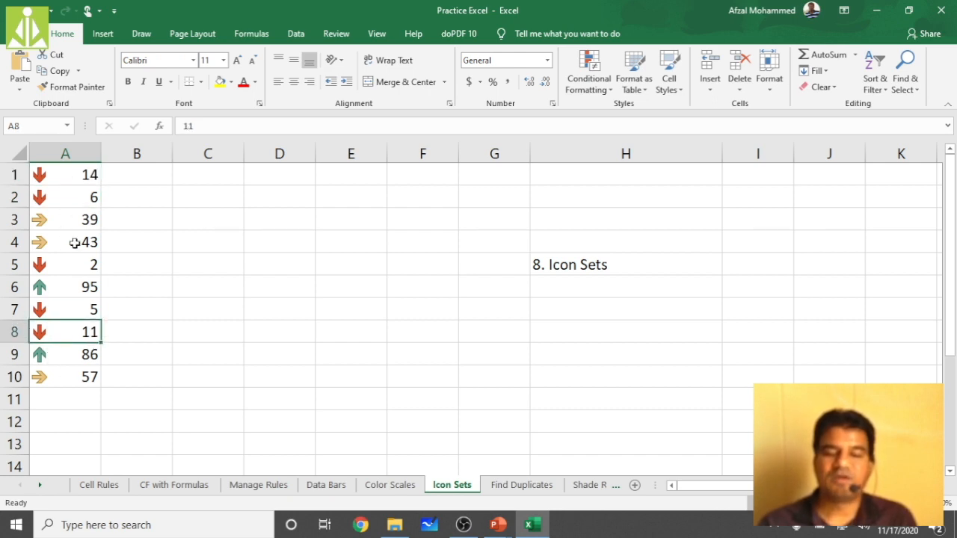
pyautogui.click(67, 220)
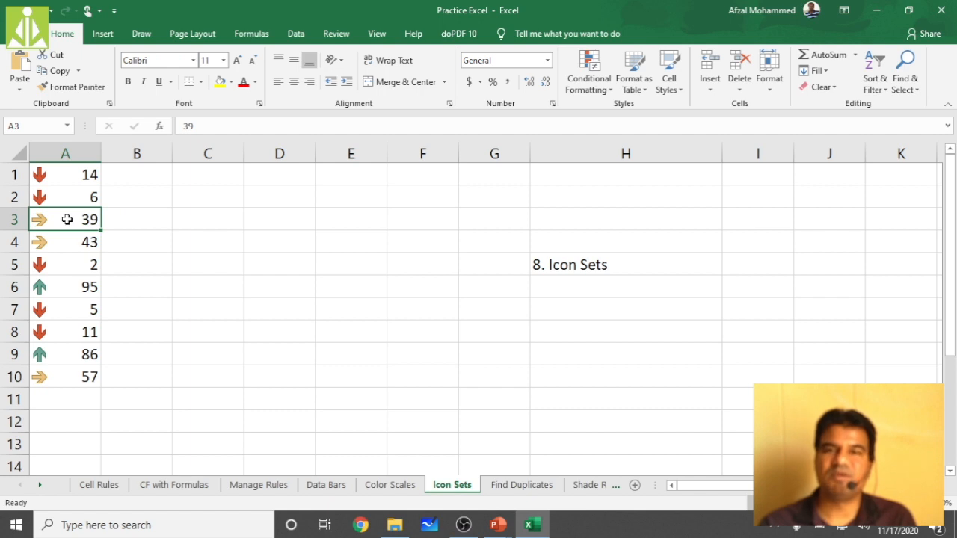
pyautogui.click(60, 242)
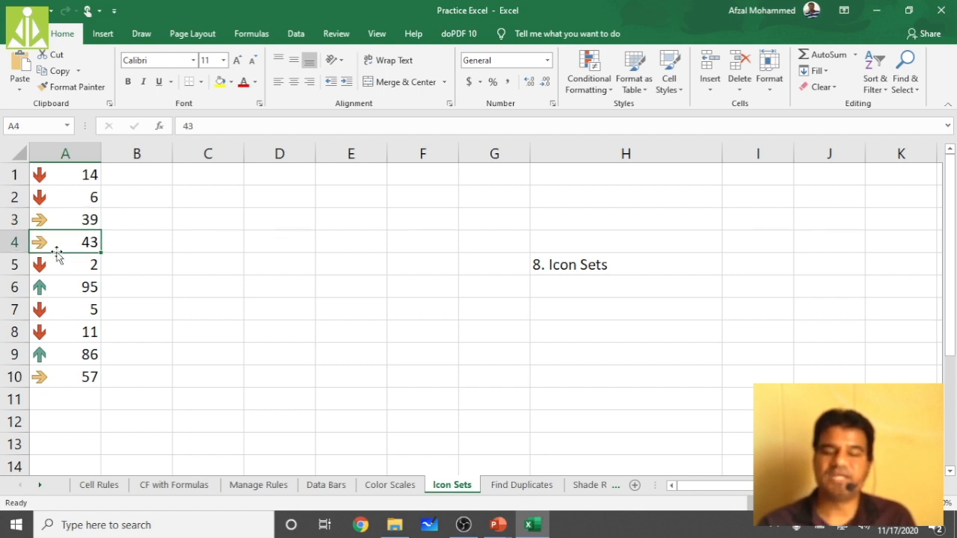
pyautogui.click(69, 382)
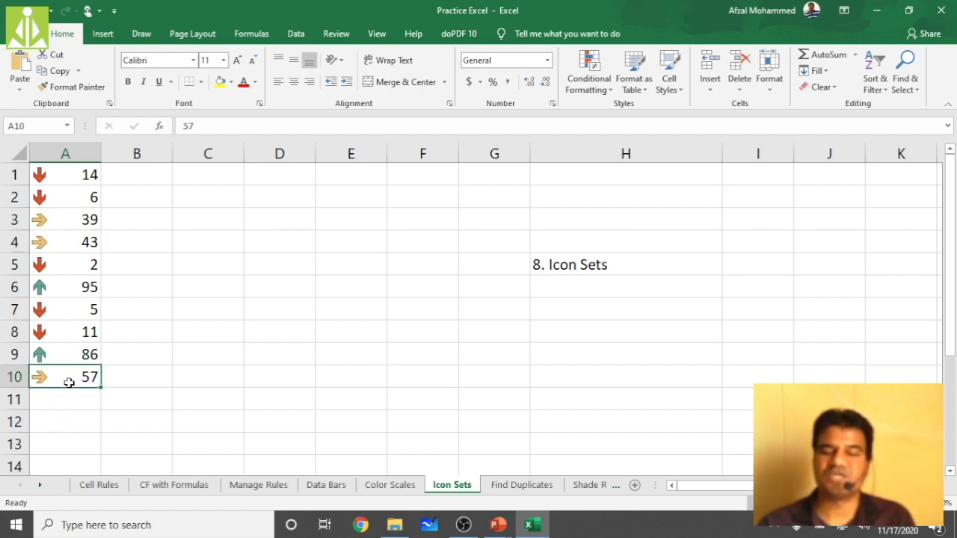
pyautogui.click(75, 286)
pyautogui.click(84, 353)
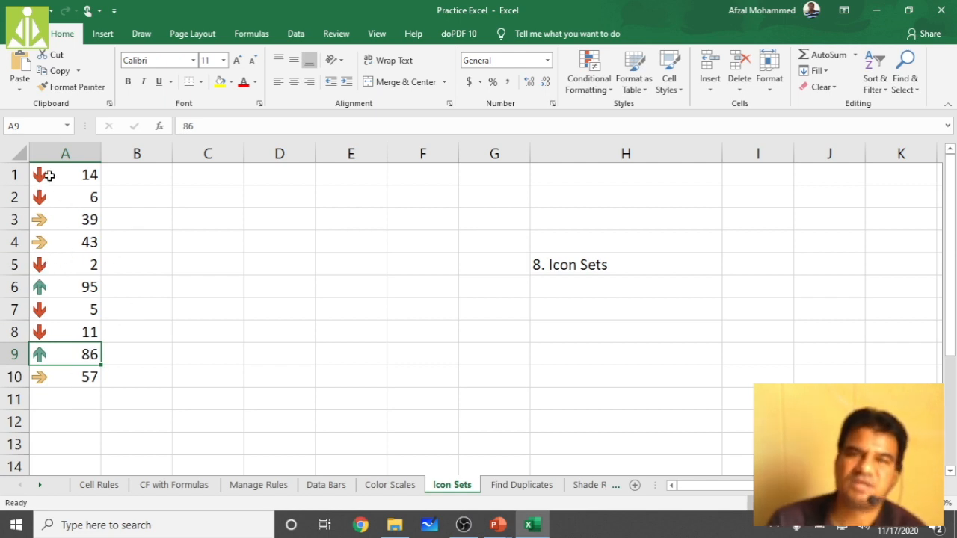
pyautogui.click(75, 221)
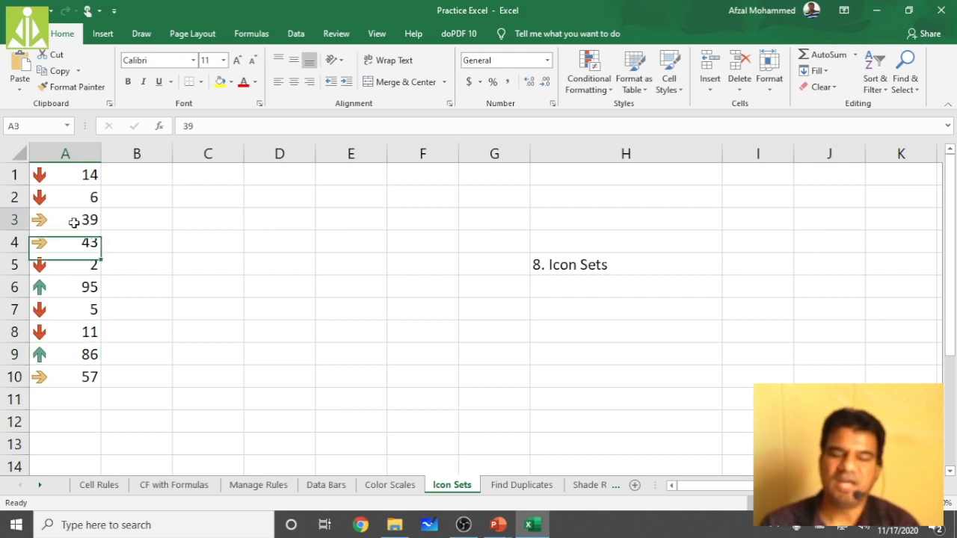
pyautogui.click(75, 247)
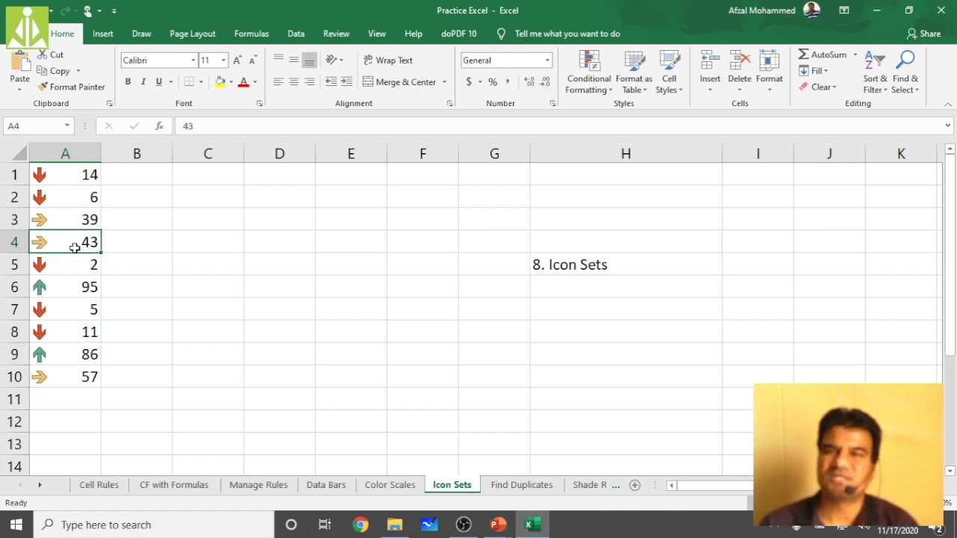
pyautogui.click(64, 174)
pyautogui.click(69, 199)
pyautogui.click(78, 260)
pyautogui.click(71, 336)
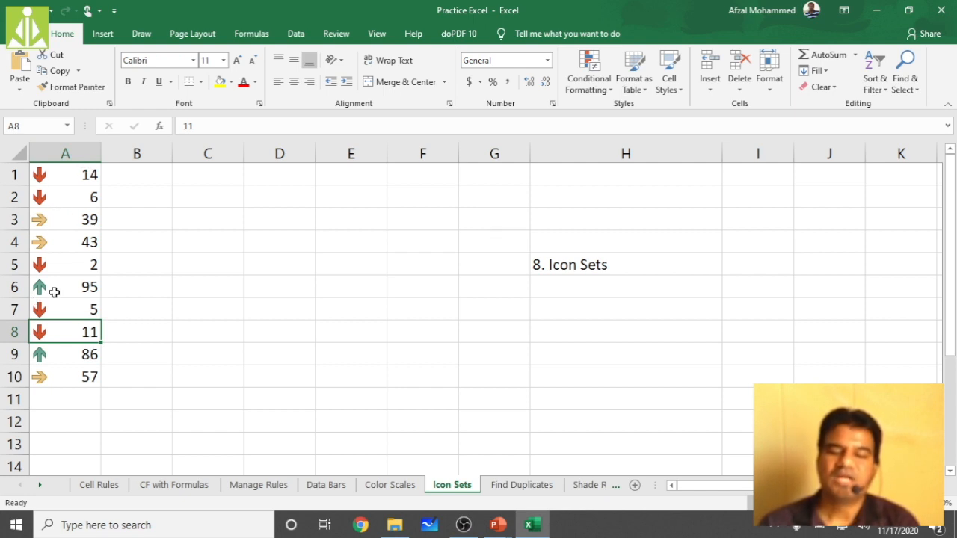
pyautogui.click(54, 292)
pyautogui.click(52, 329)
pyautogui.click(65, 356)
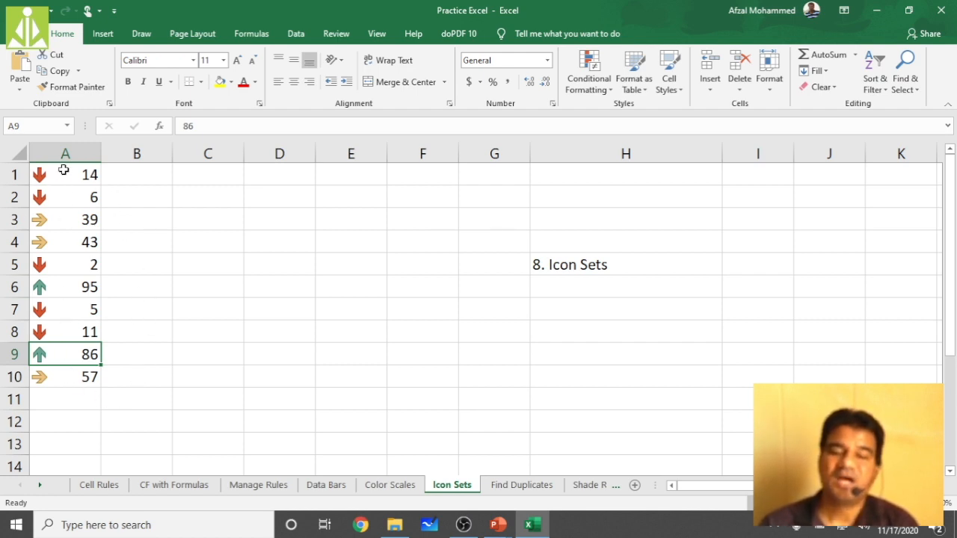
# Step: Clear the conditional formatting rules from A1:A10 and apply the five-level signal-bar ratings icon set to the same range
pyautogui.moveTo(64, 171); pyautogui.dragTo(80, 374)
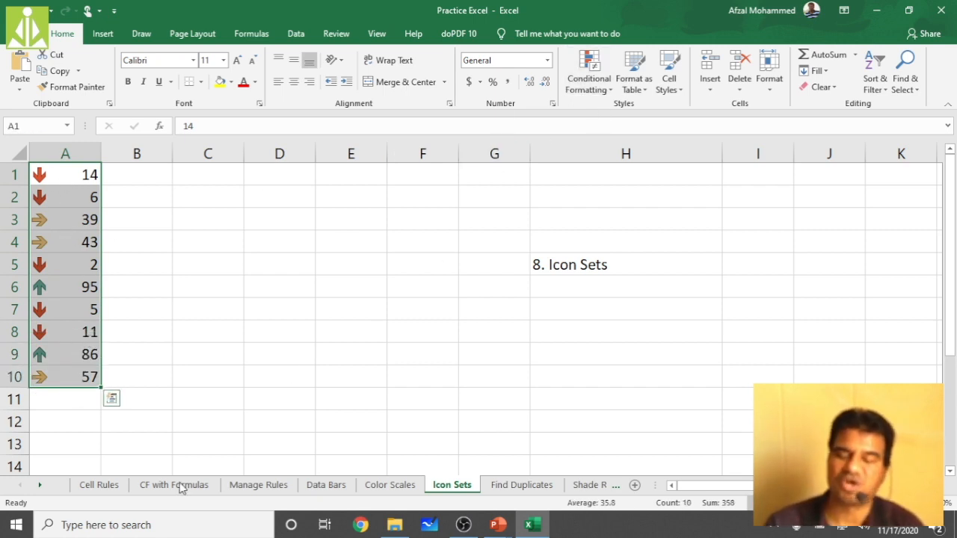
pyautogui.click(595, 74)
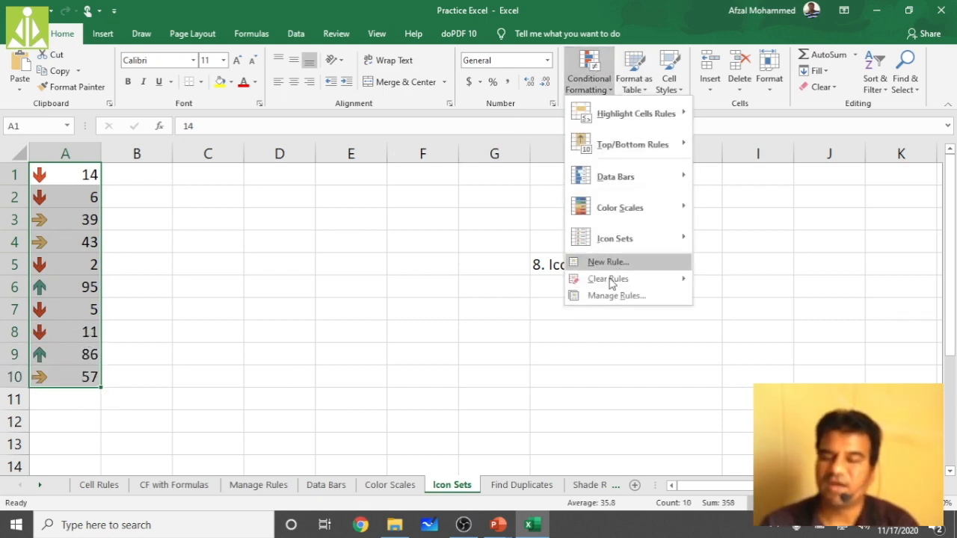
pyautogui.moveTo(611, 282)
pyautogui.click(773, 280)
pyautogui.click(591, 78)
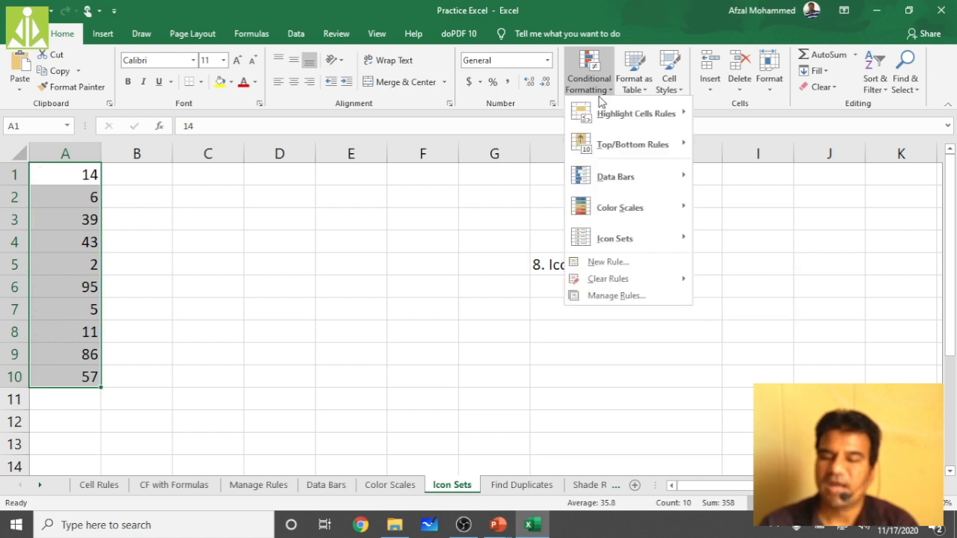
pyautogui.moveTo(633, 228)
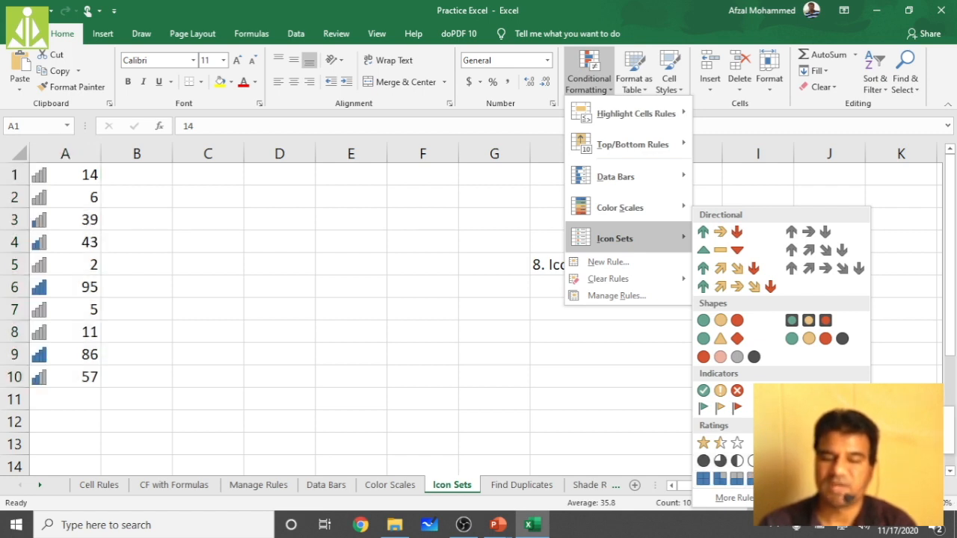
pyautogui.click(825, 461)
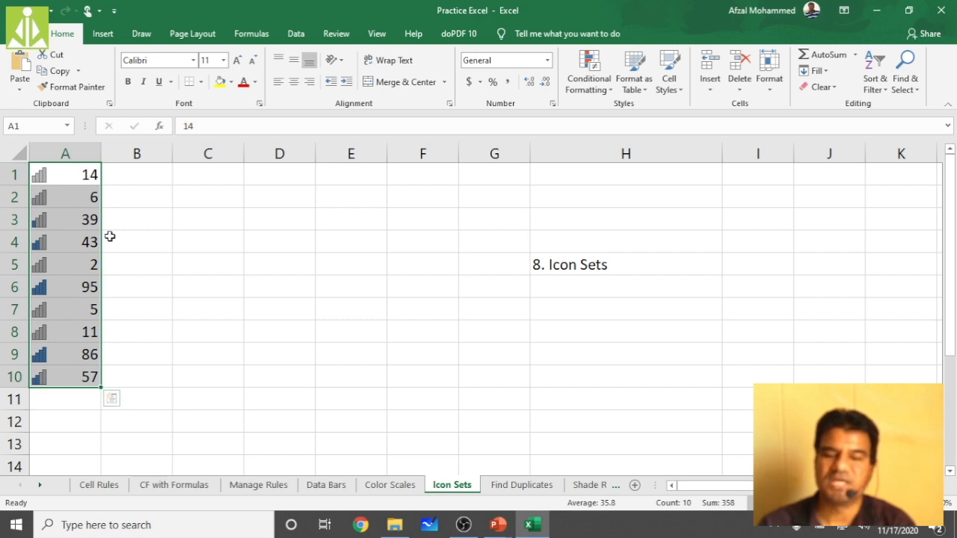
# Step: Change the icon set rule on A1:A10 to the style with five colored arrows and apply it
pyautogui.click(88, 200)
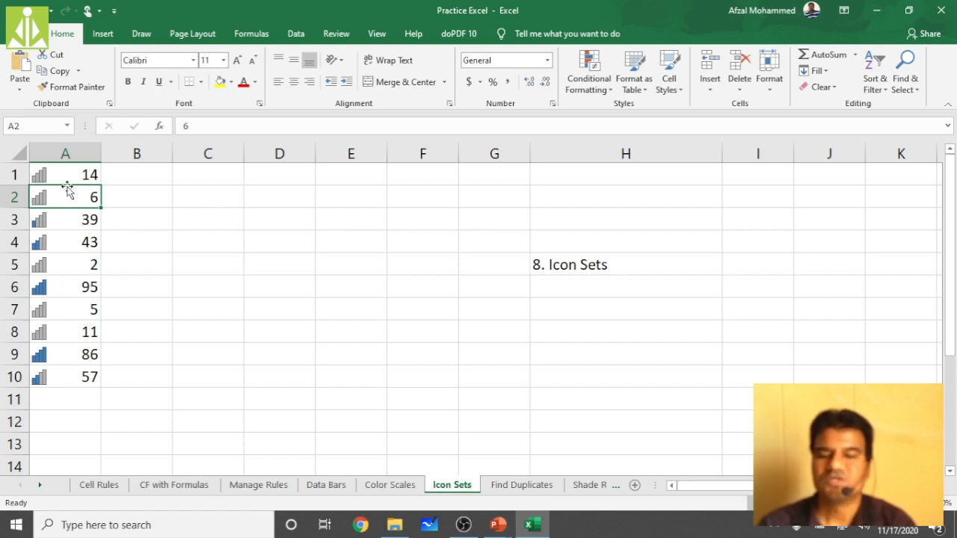
pyautogui.moveTo(60, 197); pyautogui.dragTo(64, 377)
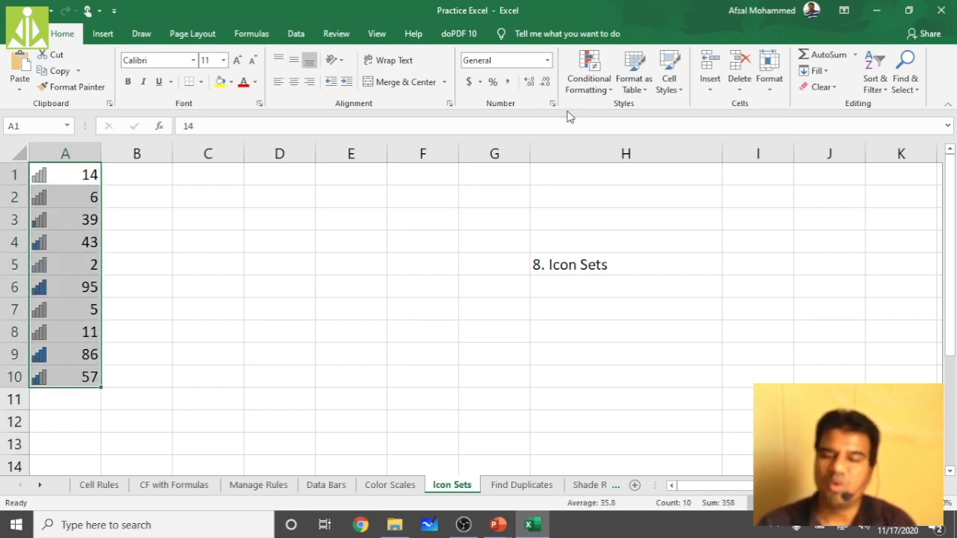
pyautogui.click(587, 78)
pyautogui.click(605, 293)
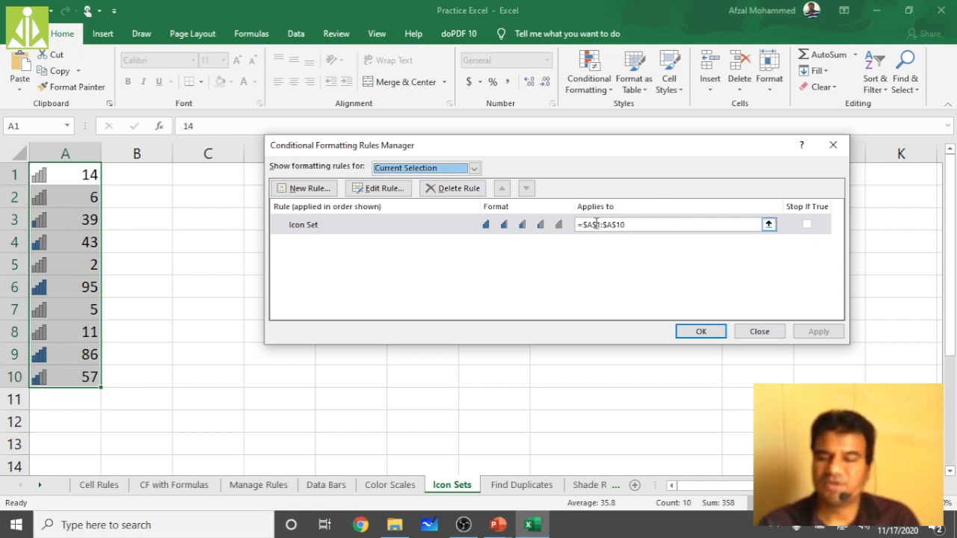
pyautogui.click(387, 188)
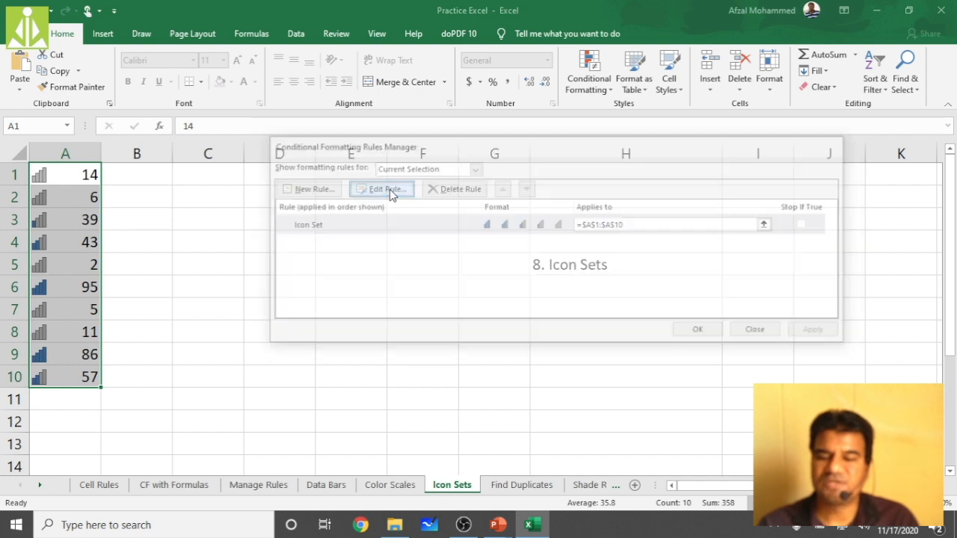
pyautogui.click(490, 249)
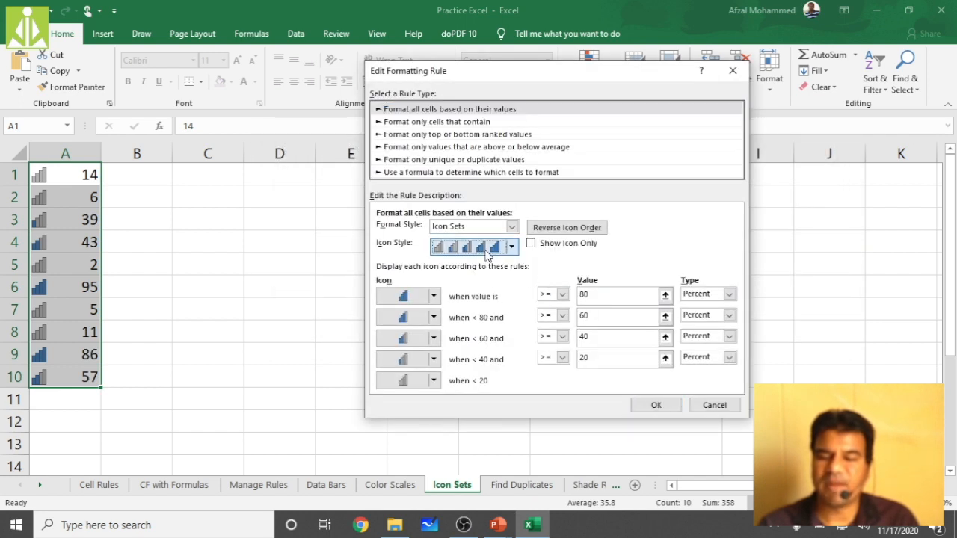
pyautogui.click(512, 252)
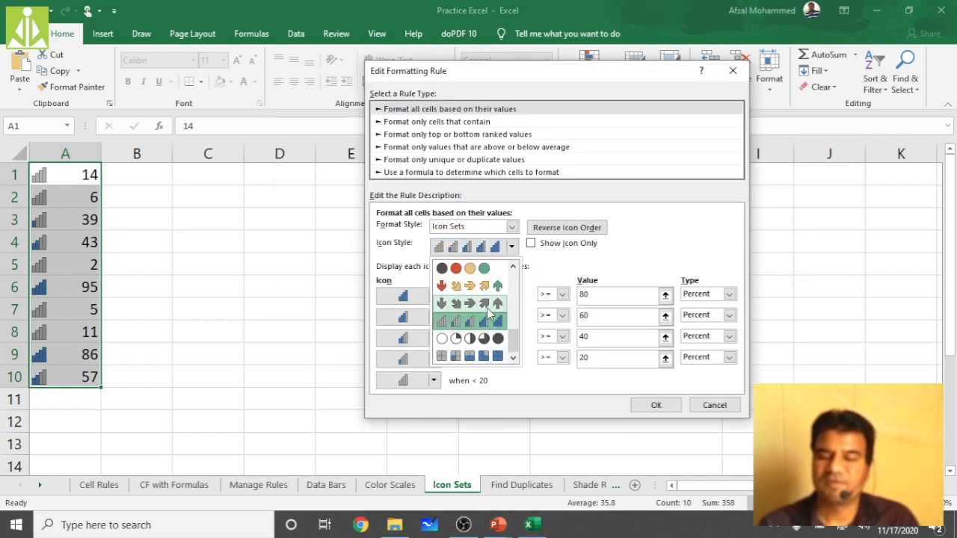
pyautogui.click(464, 291)
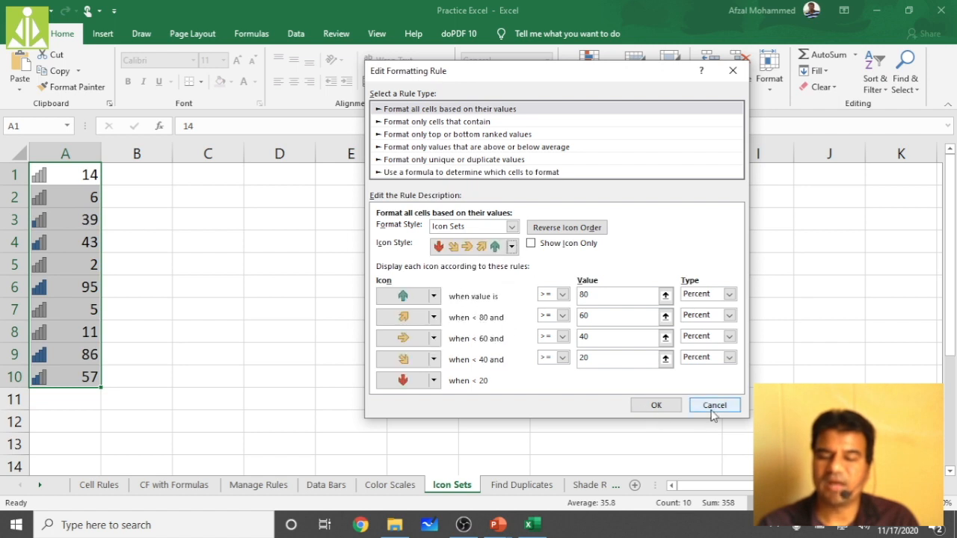
pyautogui.click(659, 406)
pyautogui.click(817, 333)
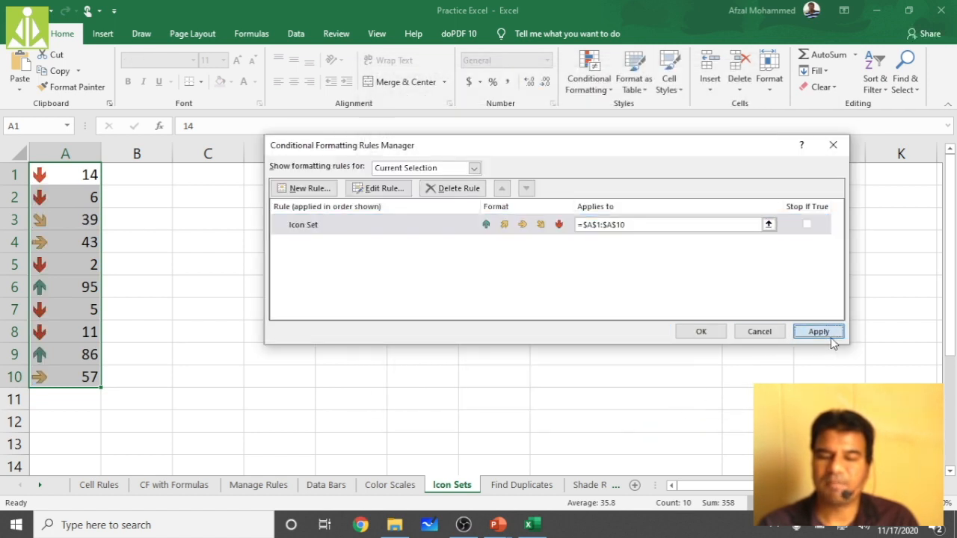
pyautogui.click(683, 333)
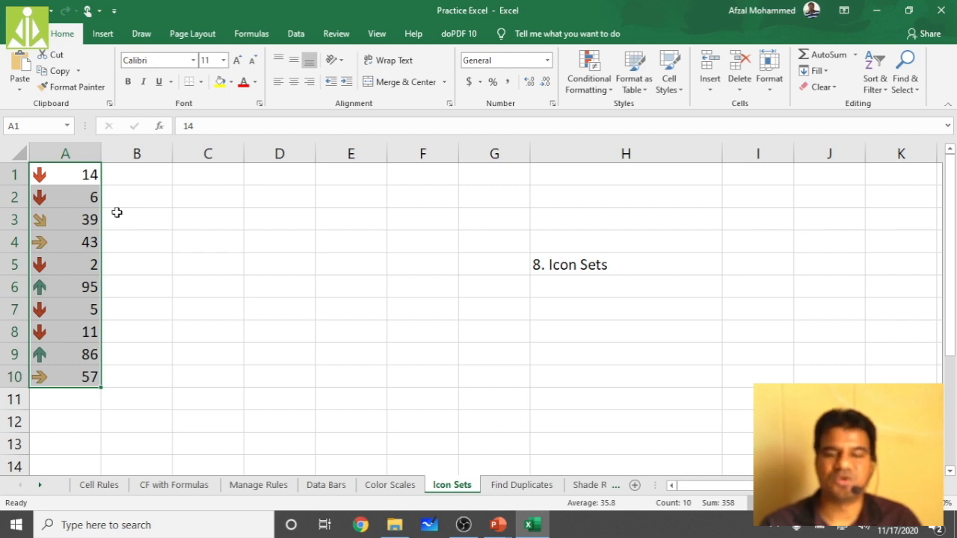
# Step: Edit the icon set rule on A1:A10 to use the five-box icon style and apply it
pyautogui.click(589, 86)
pyautogui.click(625, 294)
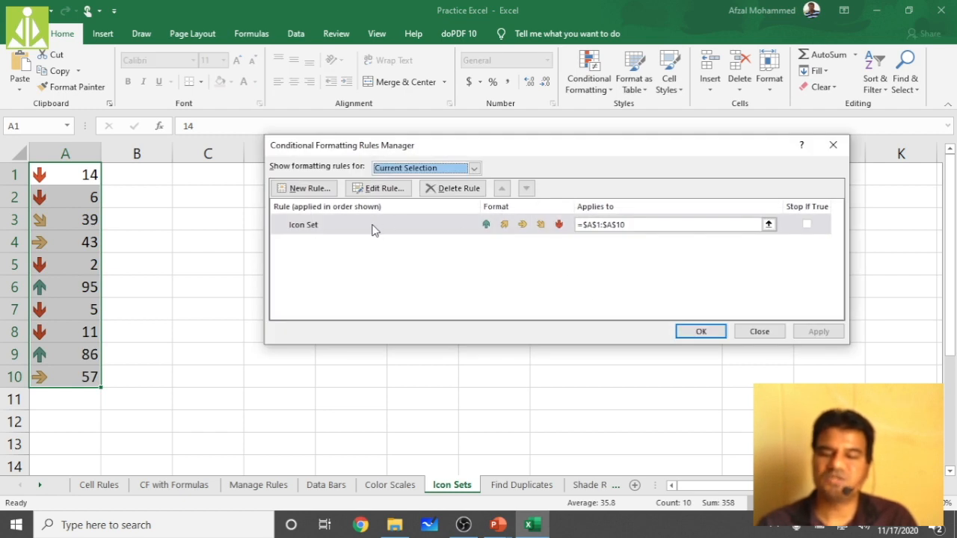
pyautogui.click(374, 230)
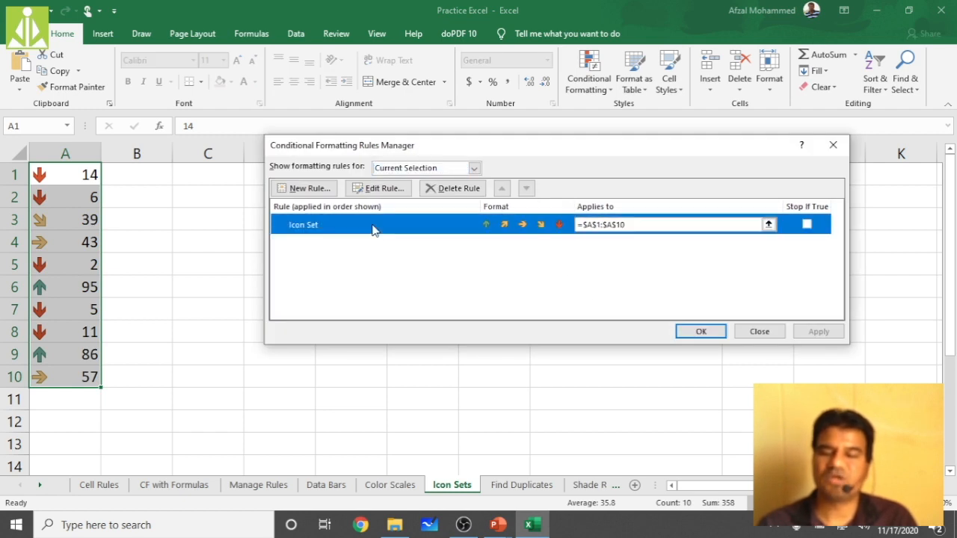
pyautogui.click(379, 189)
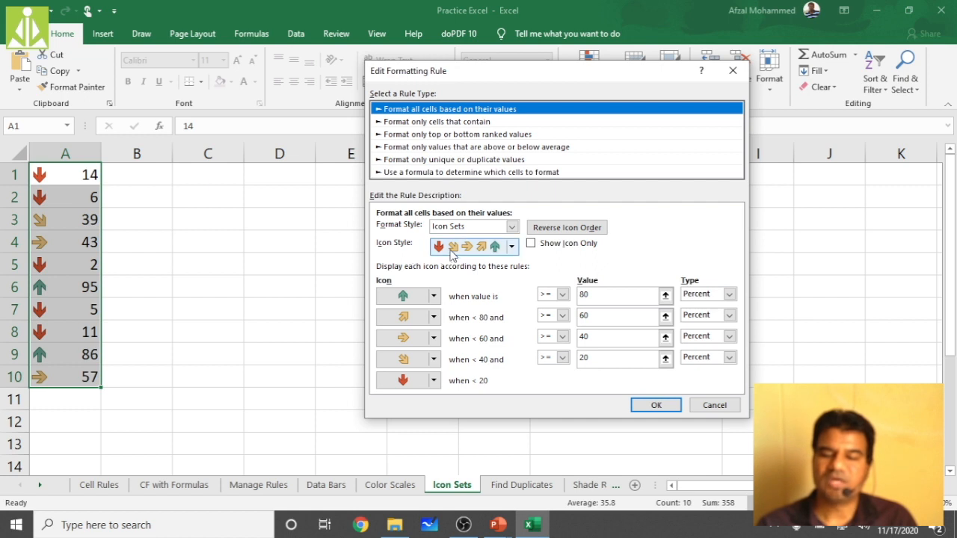
pyautogui.click(512, 248)
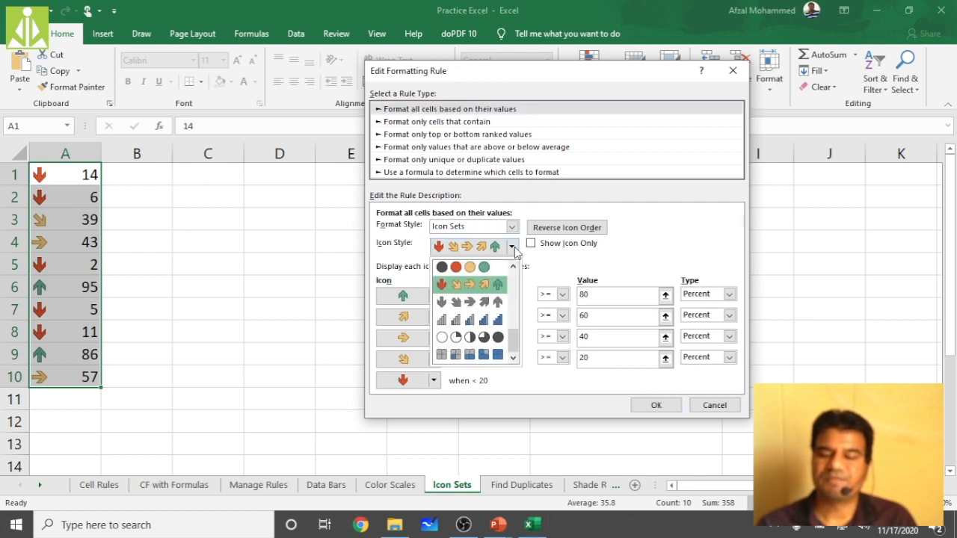
pyautogui.click(493, 359)
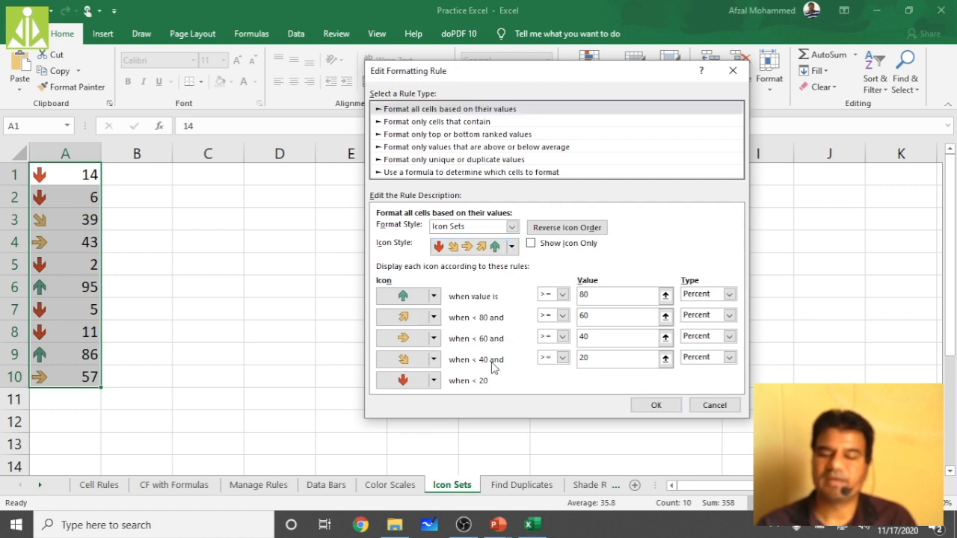
pyautogui.click(655, 405)
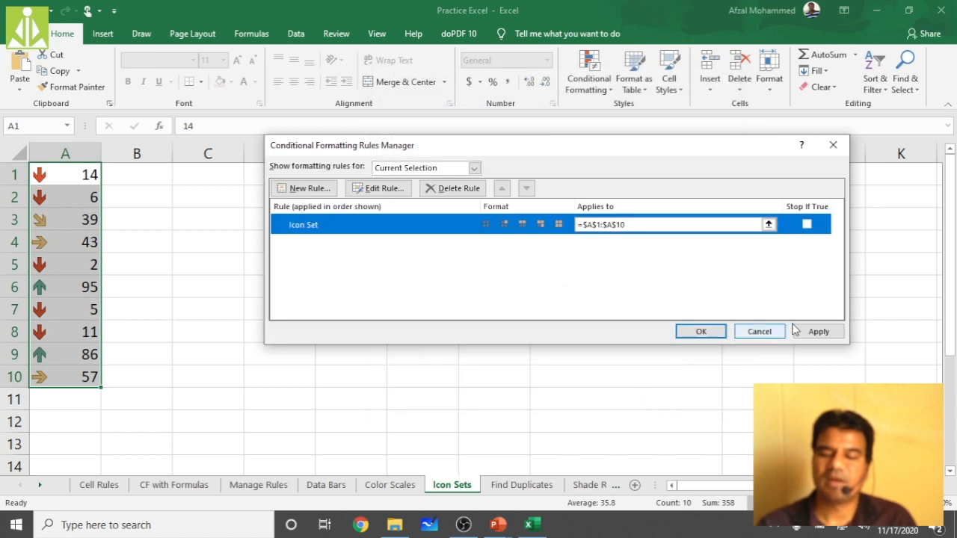
pyautogui.click(817, 331)
pyautogui.click(700, 335)
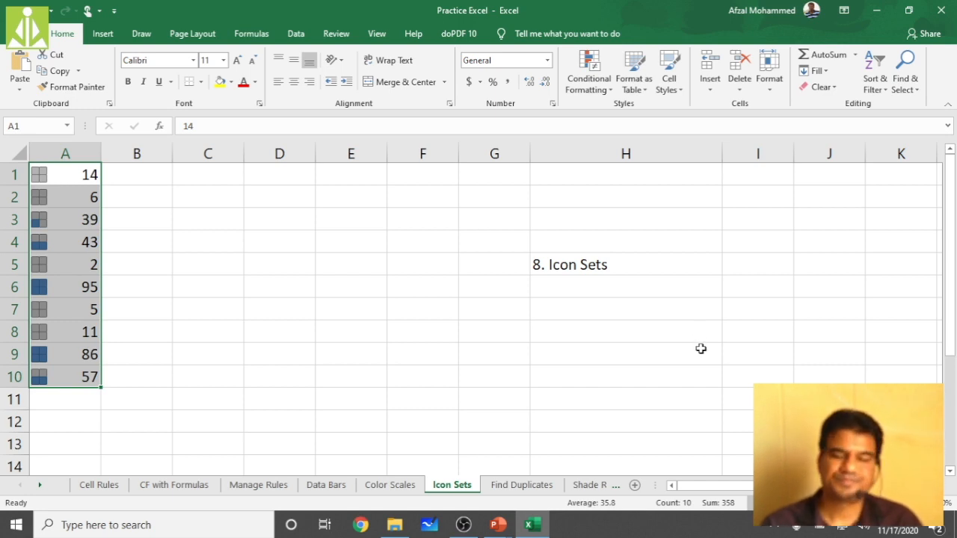
# Step: Switch to the Find Duplicates sheet with the word list in columns A to C
pyautogui.click(507, 487)
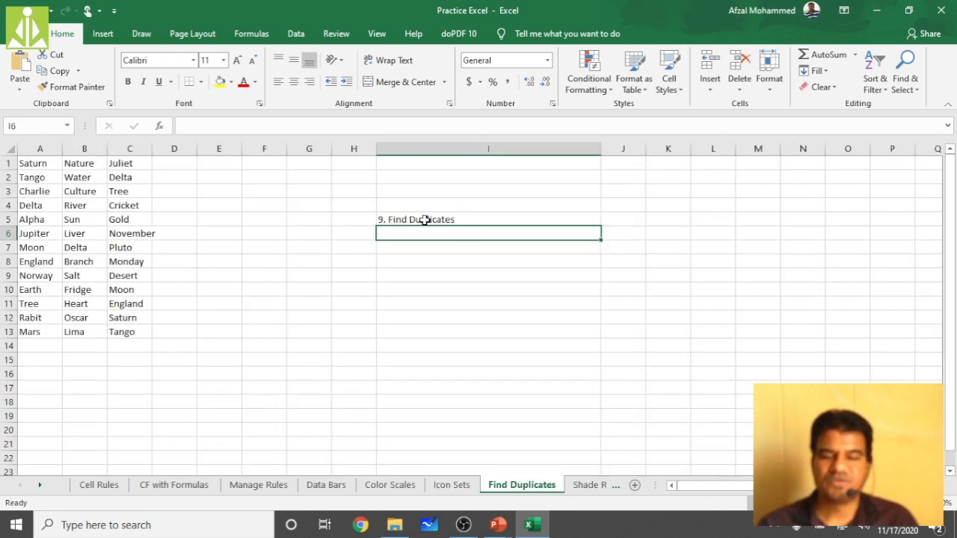
pyautogui.click(425, 220)
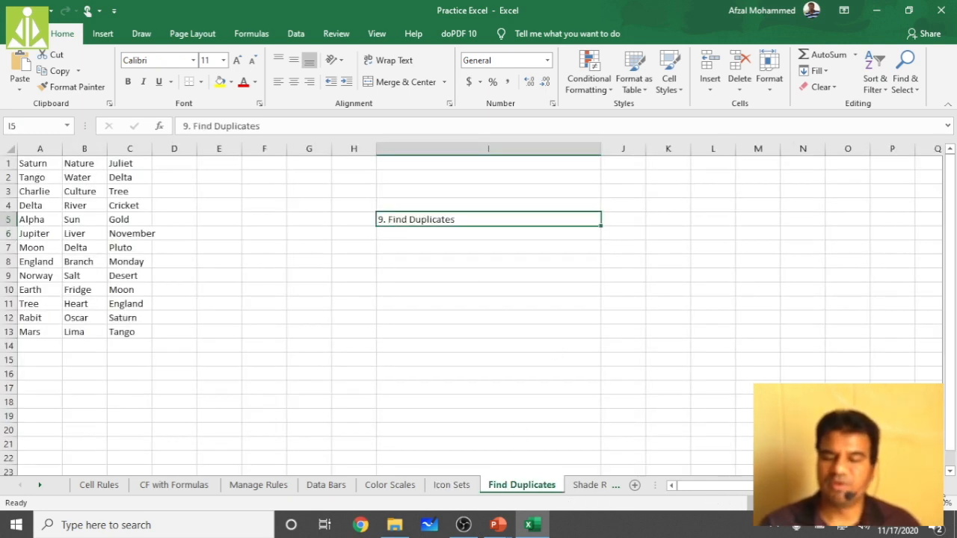
pyautogui.hscroll(3, 478, 308)
pyautogui.hscroll(-3, 479, 309)
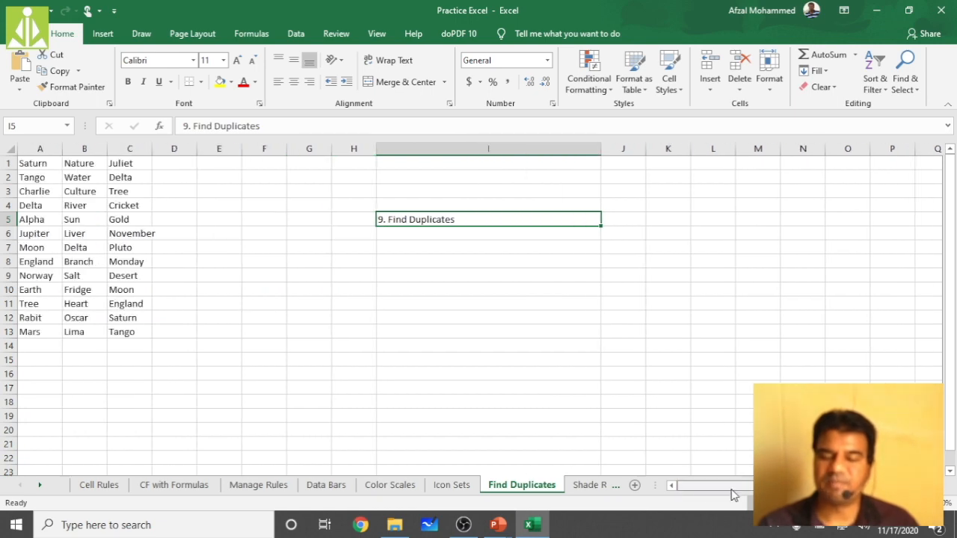
pyautogui.click(919, 503)
pyautogui.click(919, 503)
pyautogui.click(919, 504)
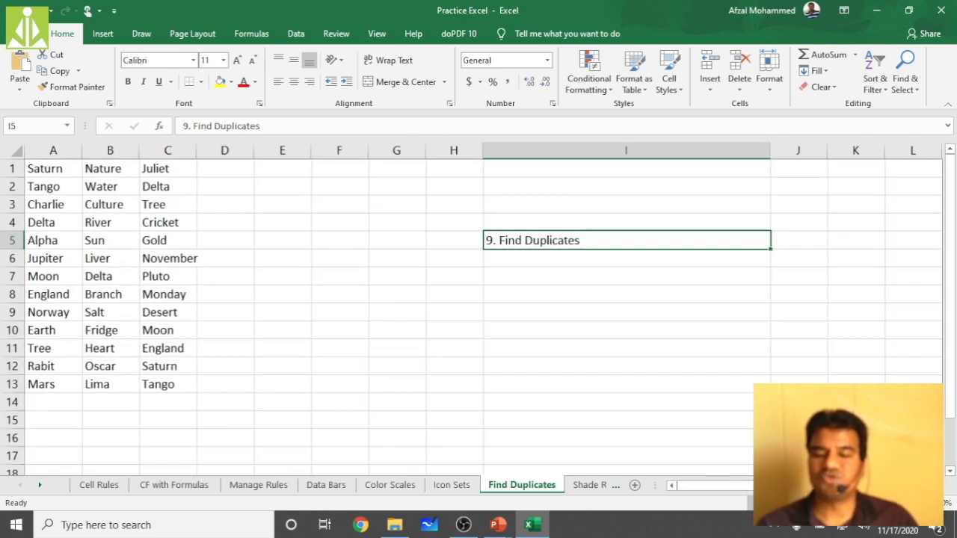
pyautogui.click(919, 503)
# Step: Highlight the duplicate values in A1:C13 with Light Red Fill with Dark Red Text
pyautogui.moveTo(30, 173); pyautogui.dragTo(207, 407)
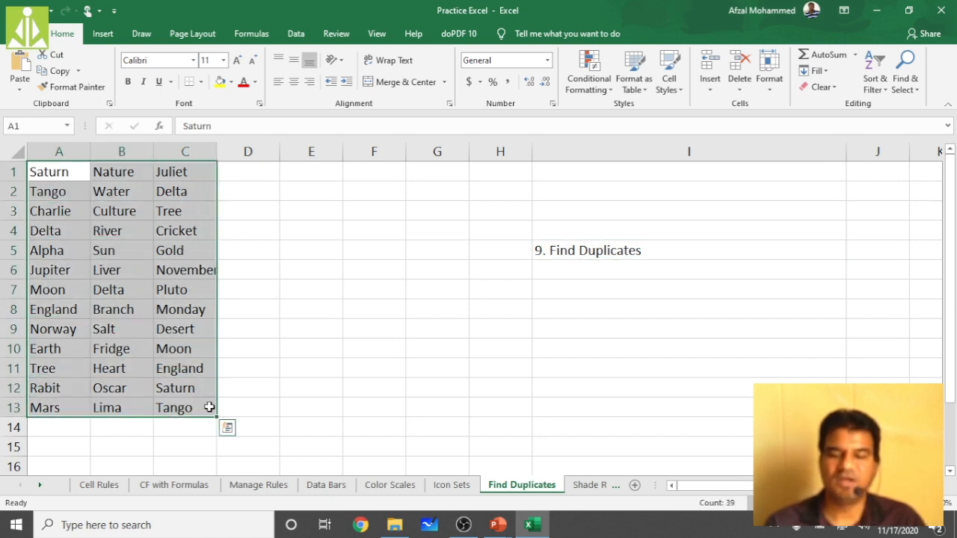
pyautogui.click(592, 78)
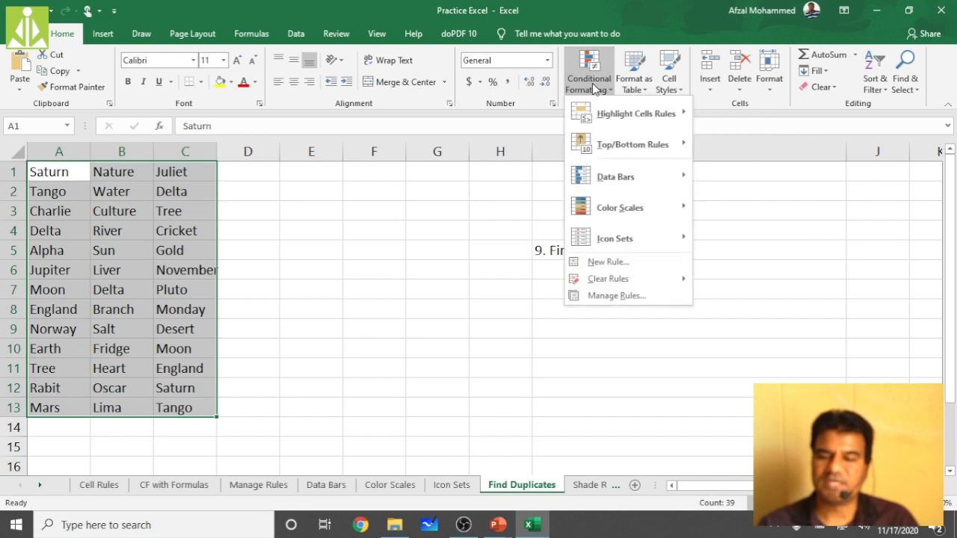
pyautogui.moveTo(616, 123)
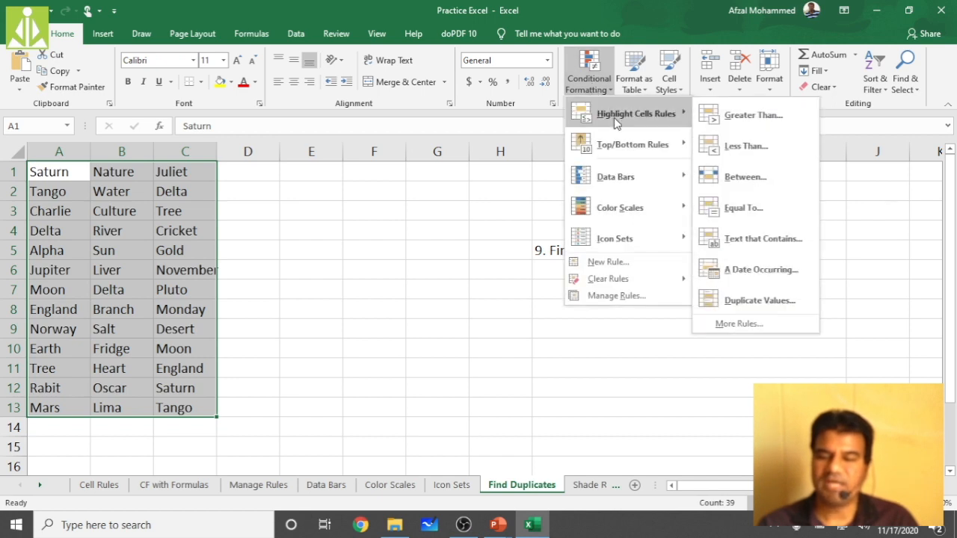
pyautogui.click(742, 302)
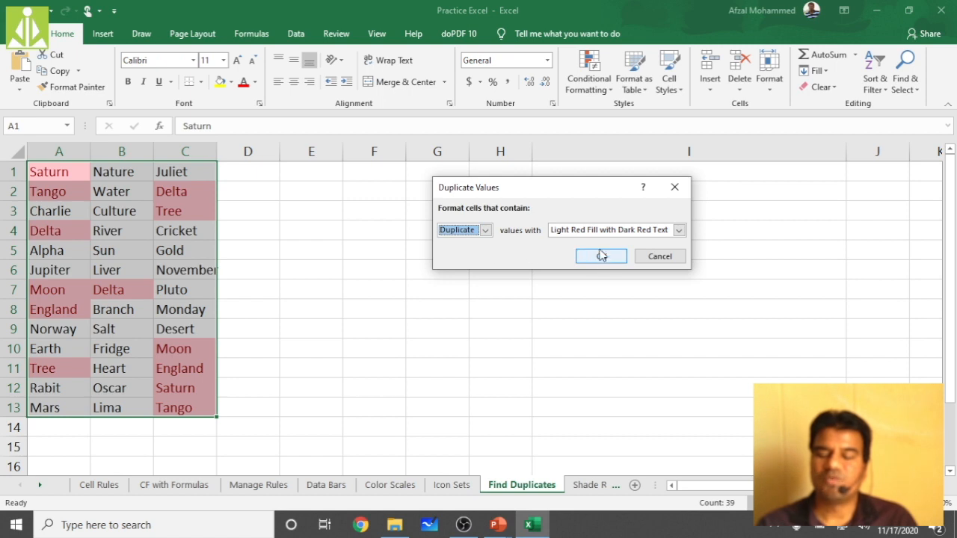
pyautogui.click(602, 256)
# Step: Compare the highlighted Saturn, Tango and Tree entries in column A with their matches in column C
pyautogui.click(60, 212)
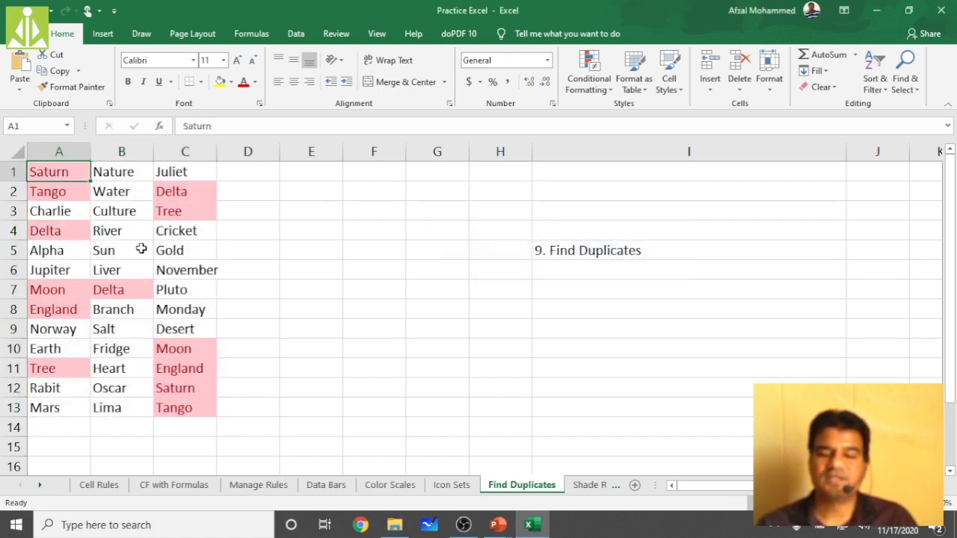
pyautogui.click(177, 396)
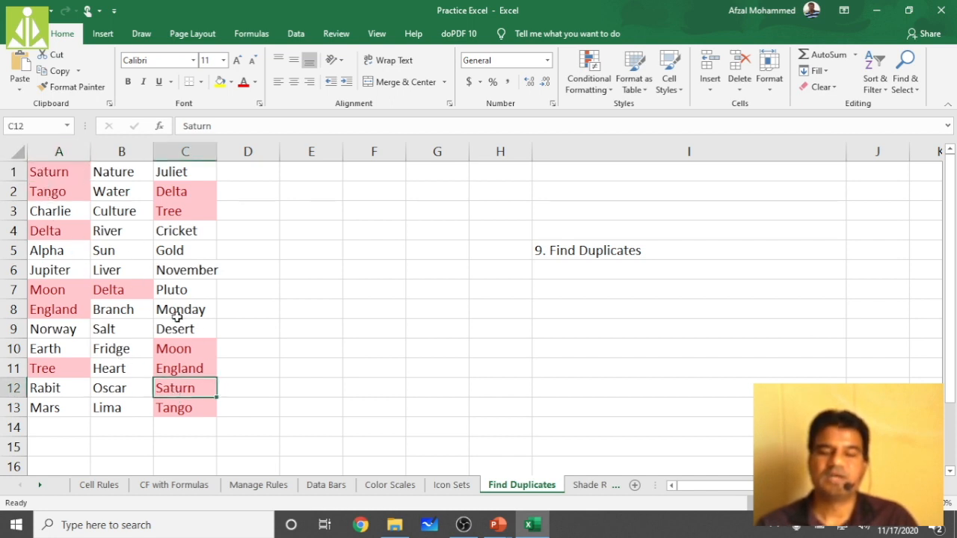
pyautogui.click(69, 196)
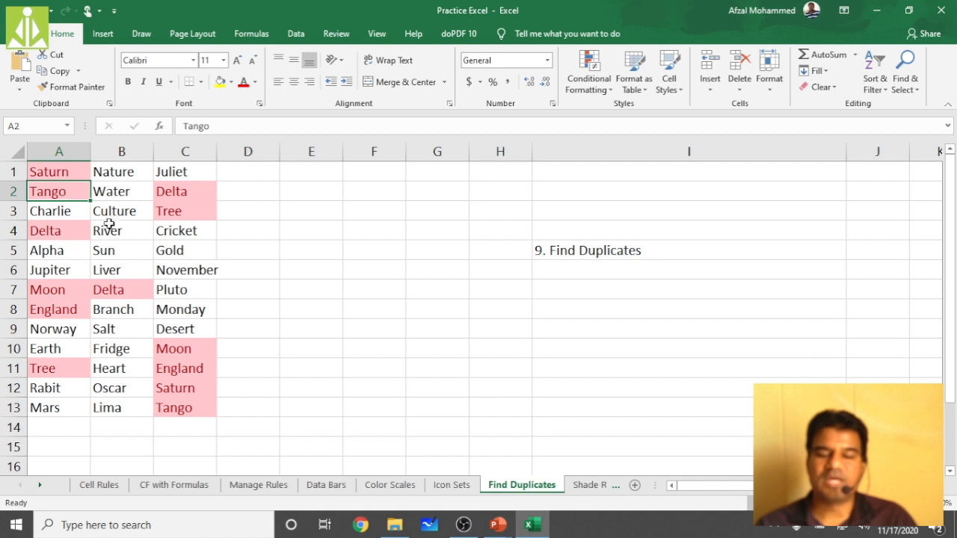
pyautogui.click(172, 407)
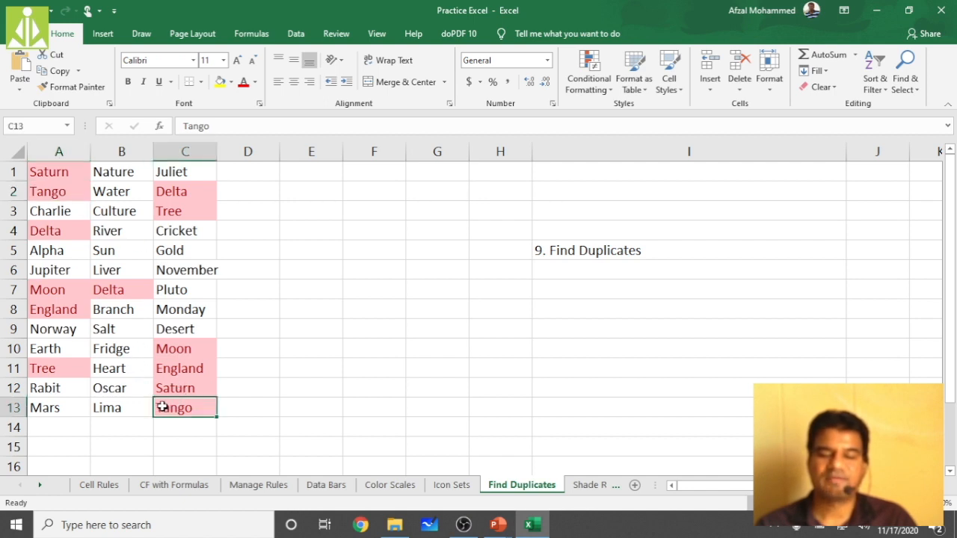
pyautogui.click(72, 373)
pyautogui.click(167, 221)
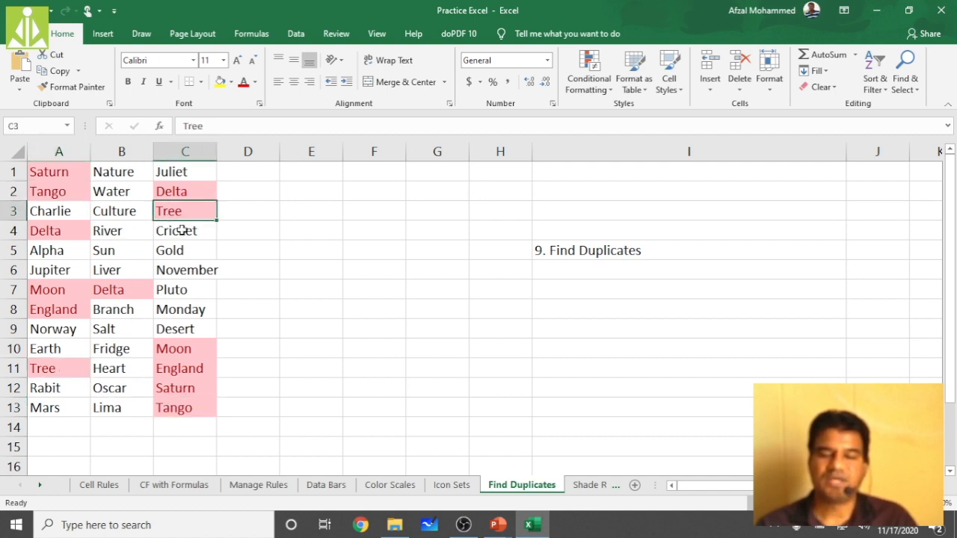
pyautogui.click(257, 405)
# Step: Clear the conditional formatting rules from the selected cells A1:C13
pyautogui.moveTo(199, 404); pyautogui.dragTo(34, 166)
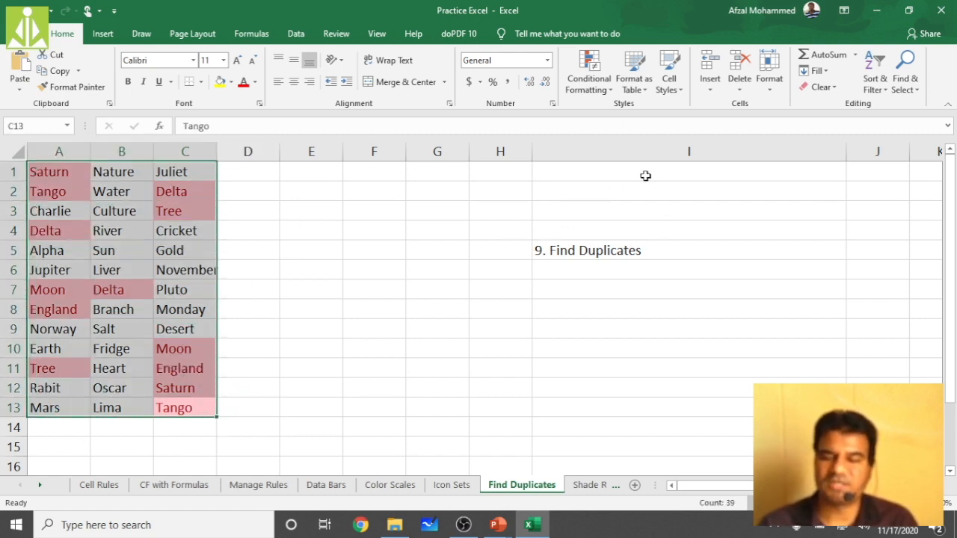
pyautogui.click(589, 74)
pyautogui.moveTo(608, 278)
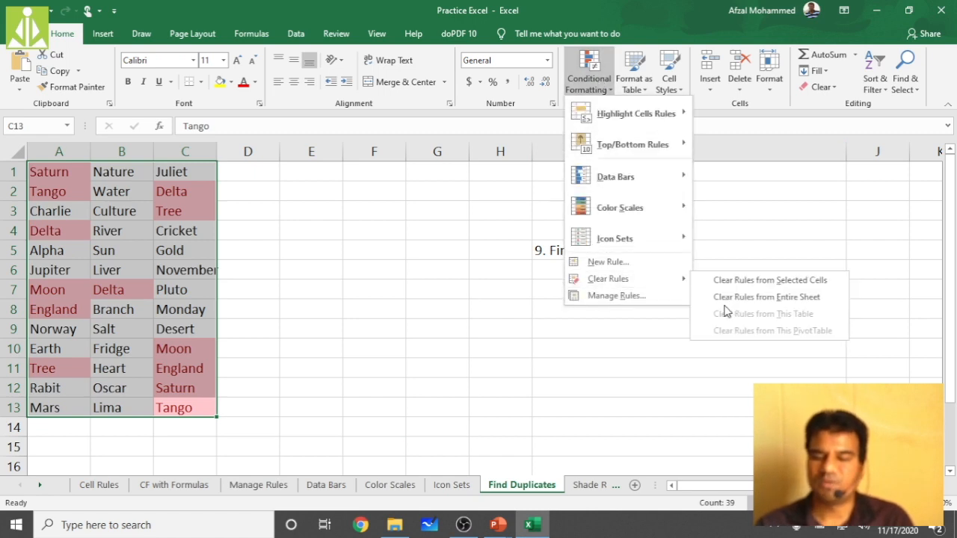
pyautogui.click(736, 282)
pyautogui.click(273, 367)
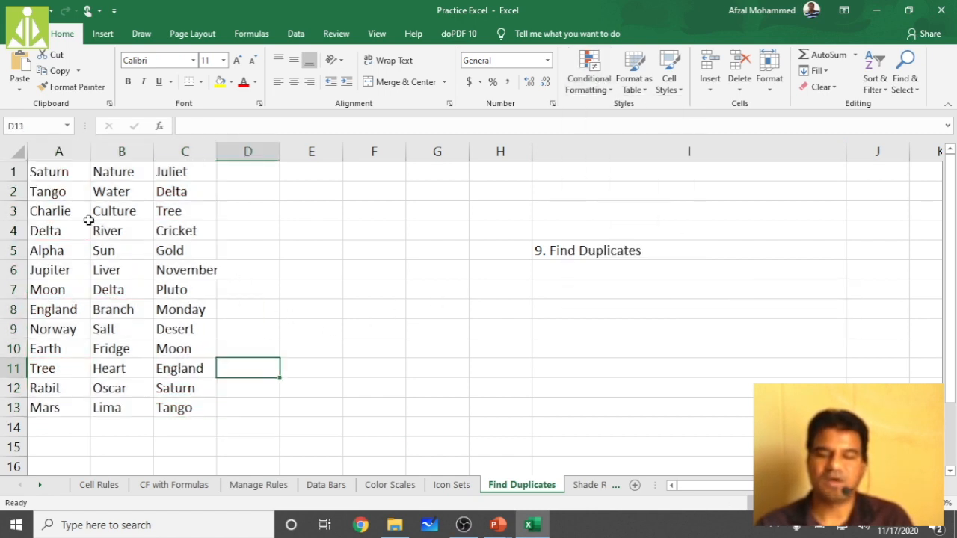
# Step: Highlight the duplicate values in A1:C13 again with Light Red Fill with Dark Red Text, and deselect the range
pyautogui.moveTo(49, 177); pyautogui.dragTo(182, 410)
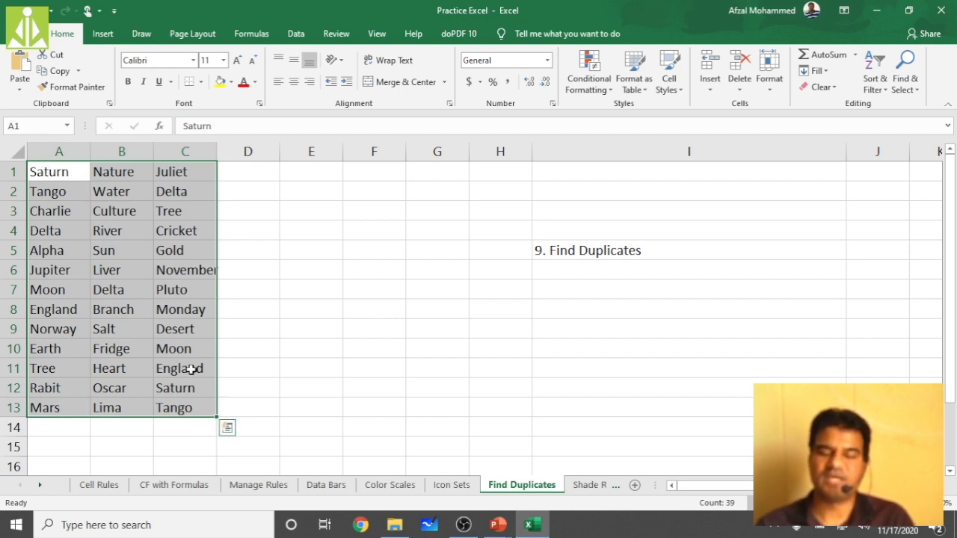
pyautogui.click(592, 81)
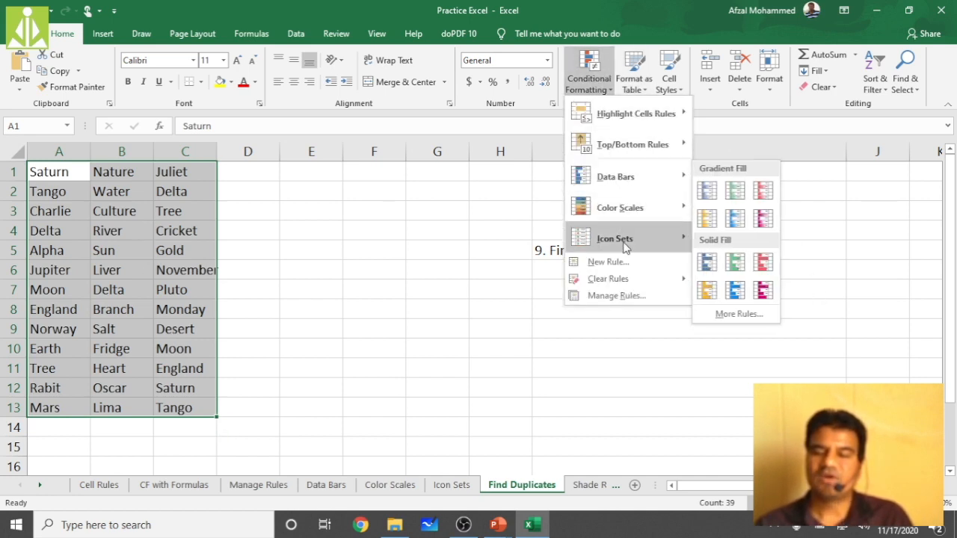
pyautogui.moveTo(634, 117)
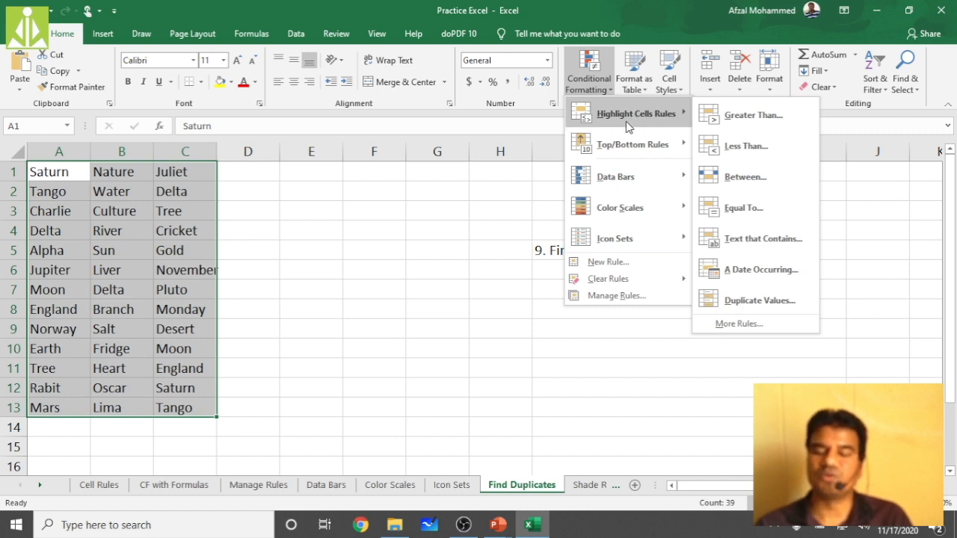
pyautogui.click(758, 301)
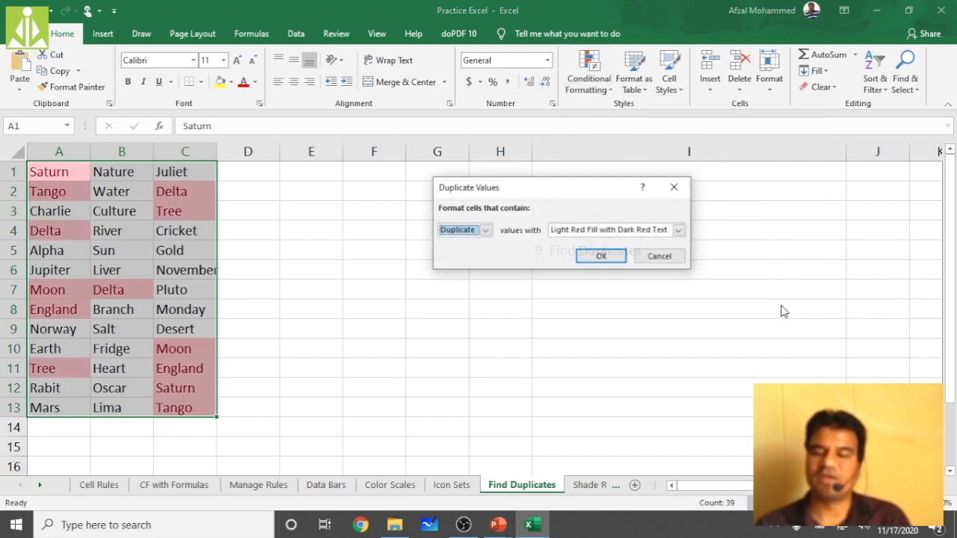
pyautogui.click(620, 255)
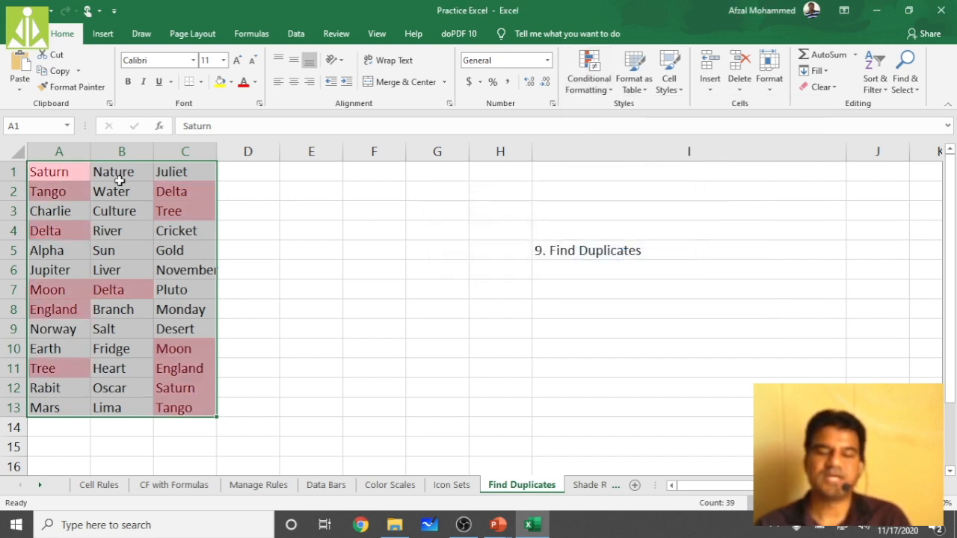
pyautogui.click(296, 286)
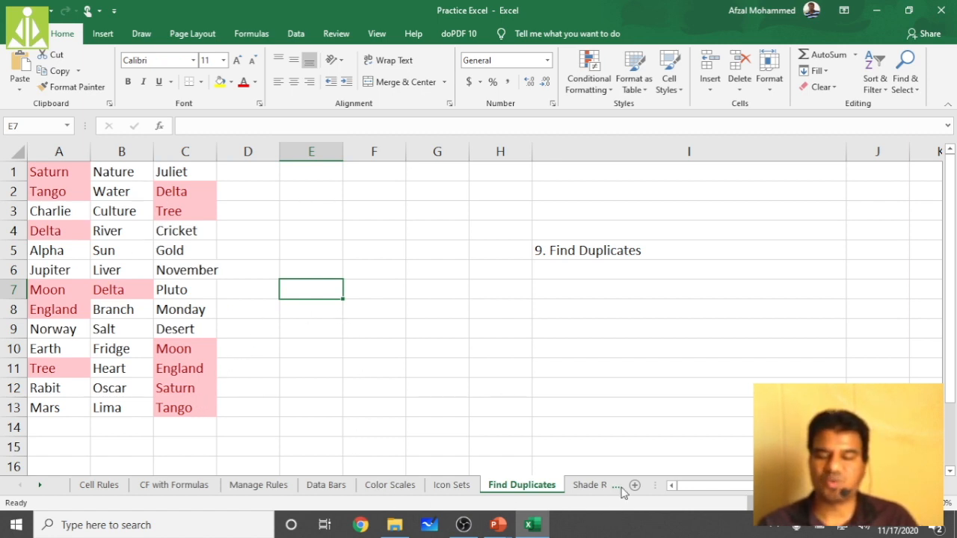
# Step: Switch to the Shade Rows sheet with the sales table in columns A to D
pyautogui.click(599, 488)
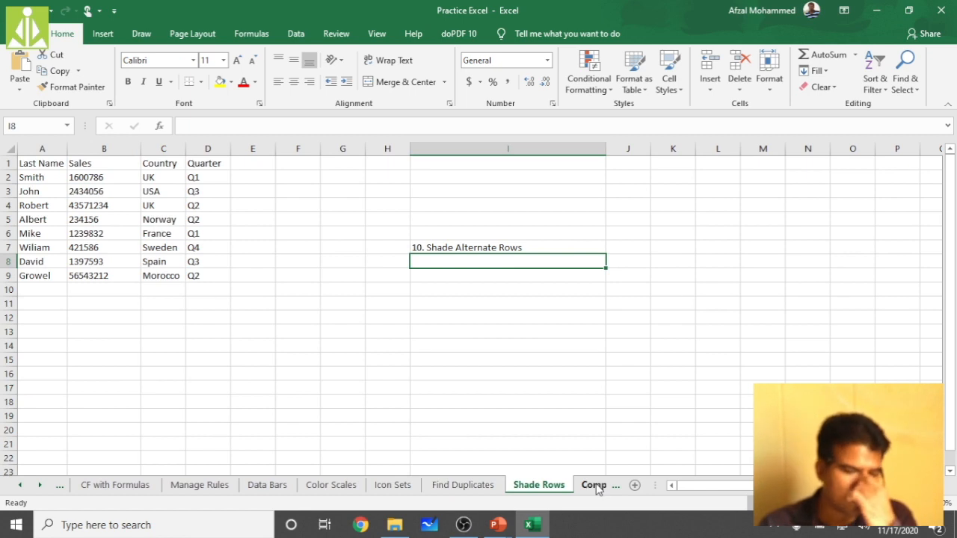
# Step: Switch to the running PowerPoint slide show and page from the Color Scales slide to the Icon Sets slide
pyautogui.click(496, 526)
pyautogui.click(532, 484)
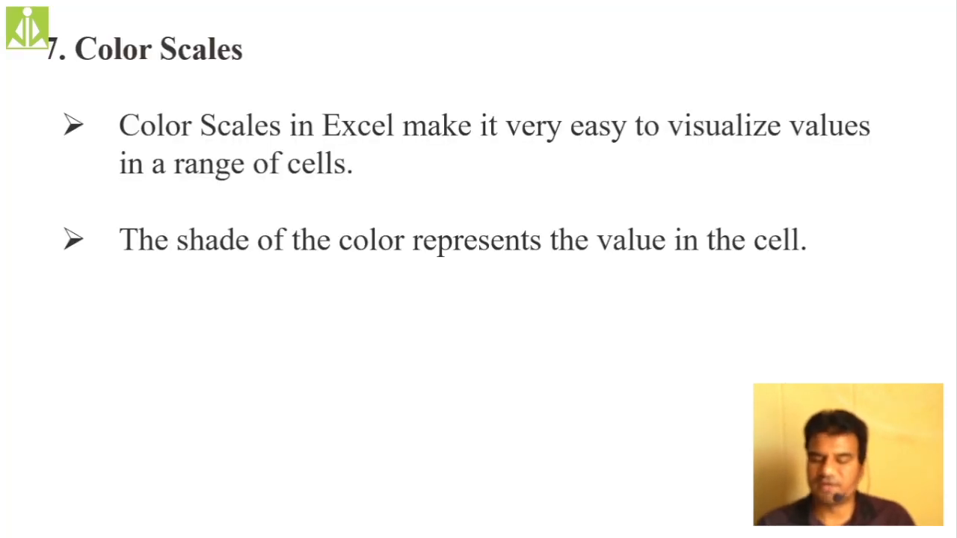
pyautogui.press('Right')
pyautogui.press('Right')
pyautogui.press('Left')
pyautogui.press('Left')
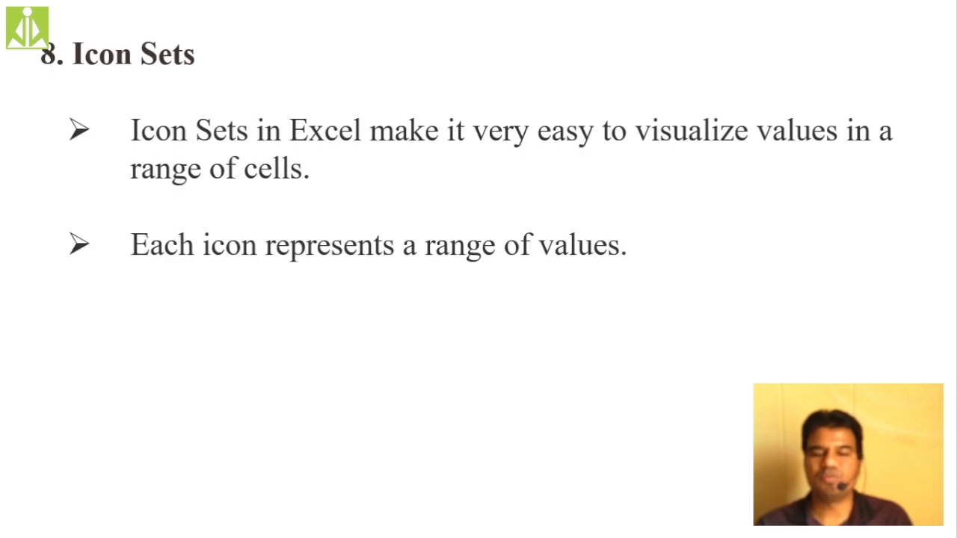